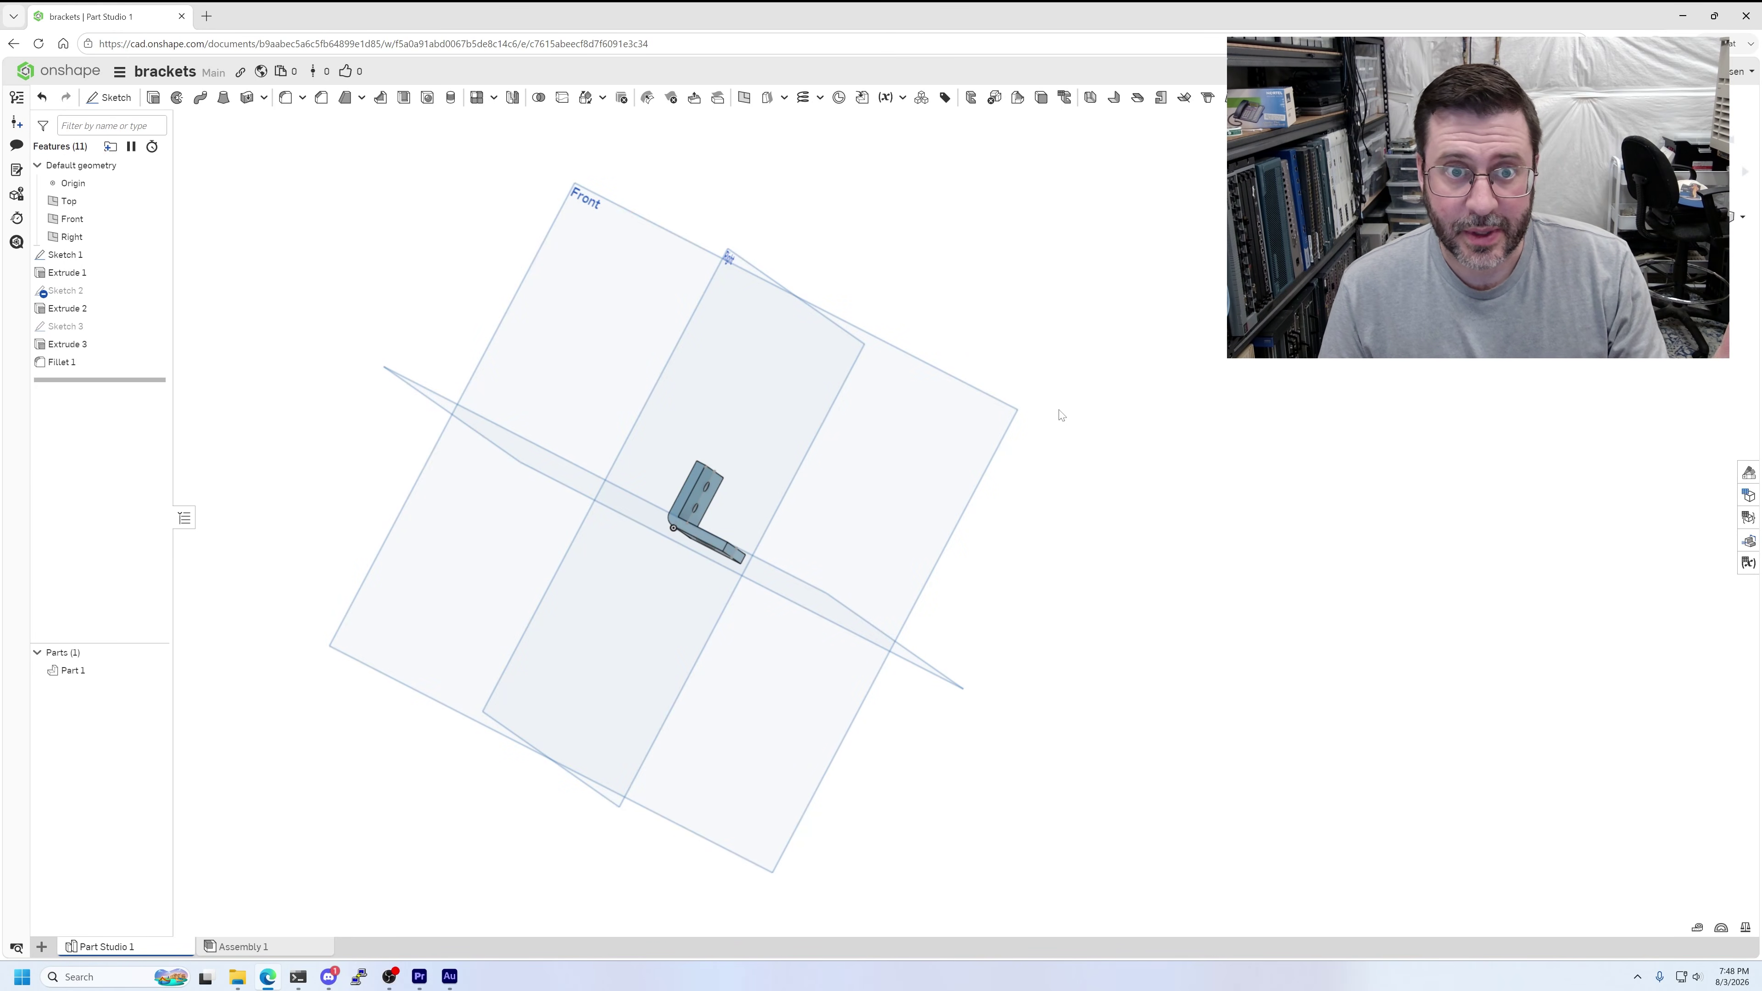
- Examine the existing bracket from several sides, including the placement and dimensions of the two holes in Sketch 2
{"action": "right_click_drag", "start_coordinate": [1077, 413], "coordinate": [1100, 472]}
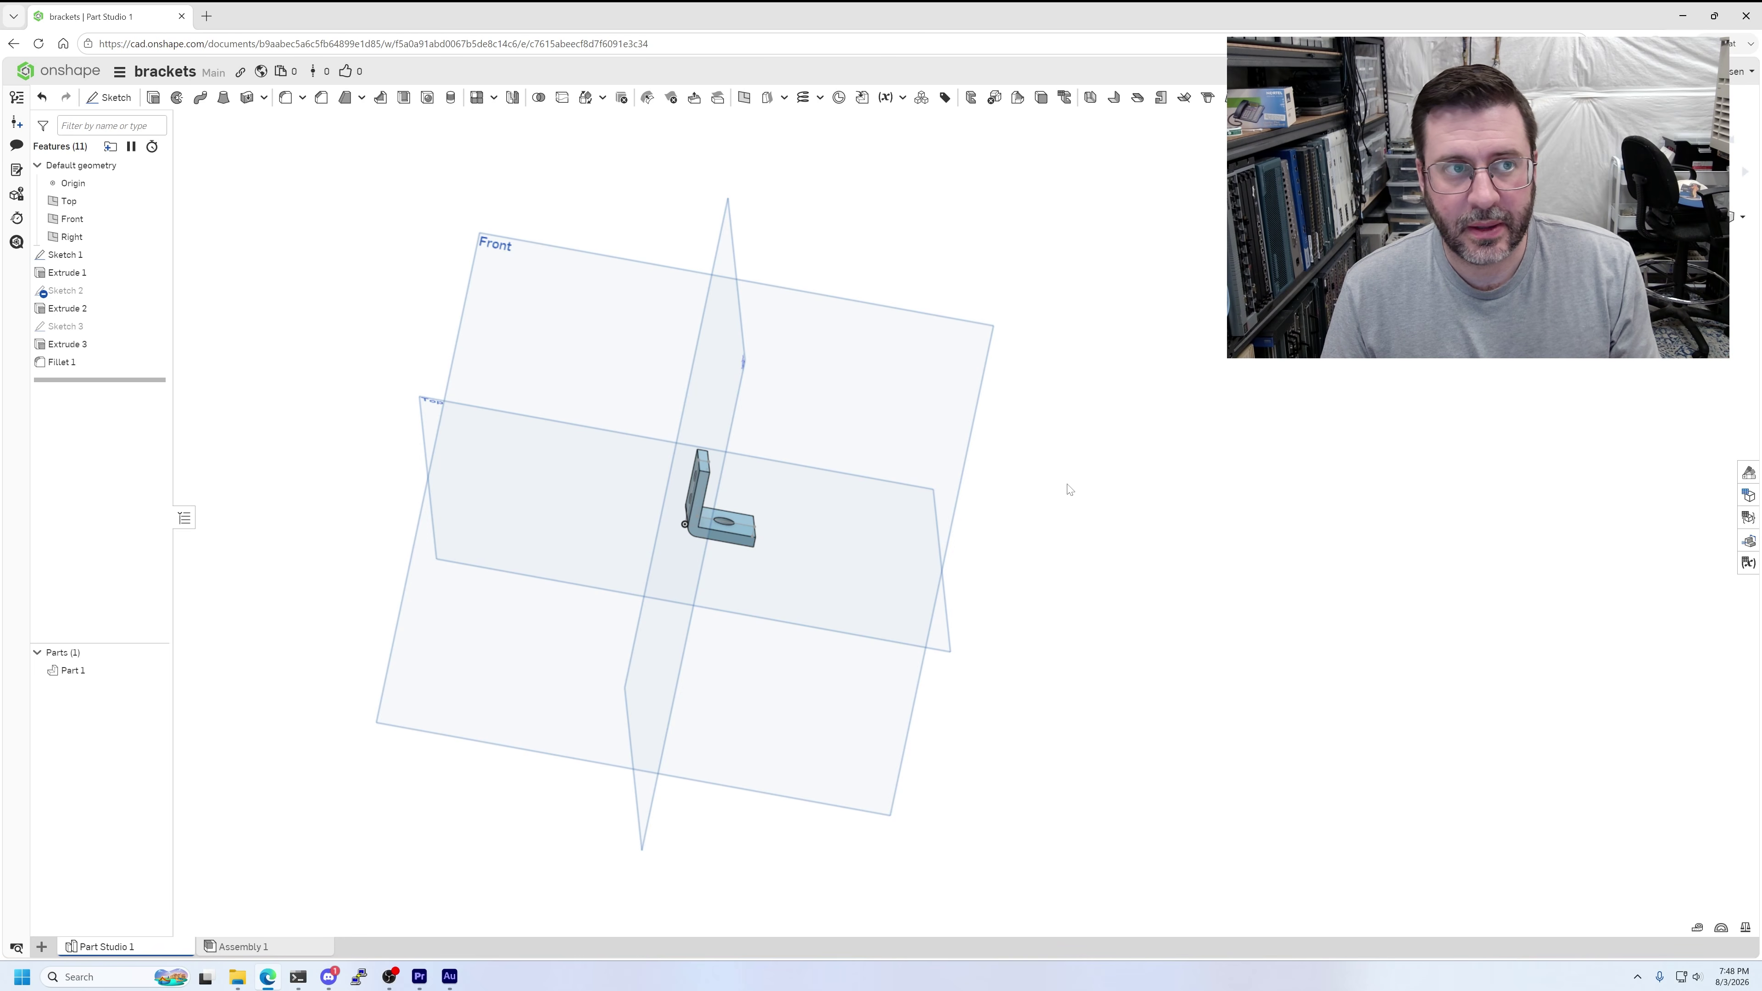
{"action": "right_click_drag", "start_coordinate": [1040, 521], "coordinate": [1100, 460]}
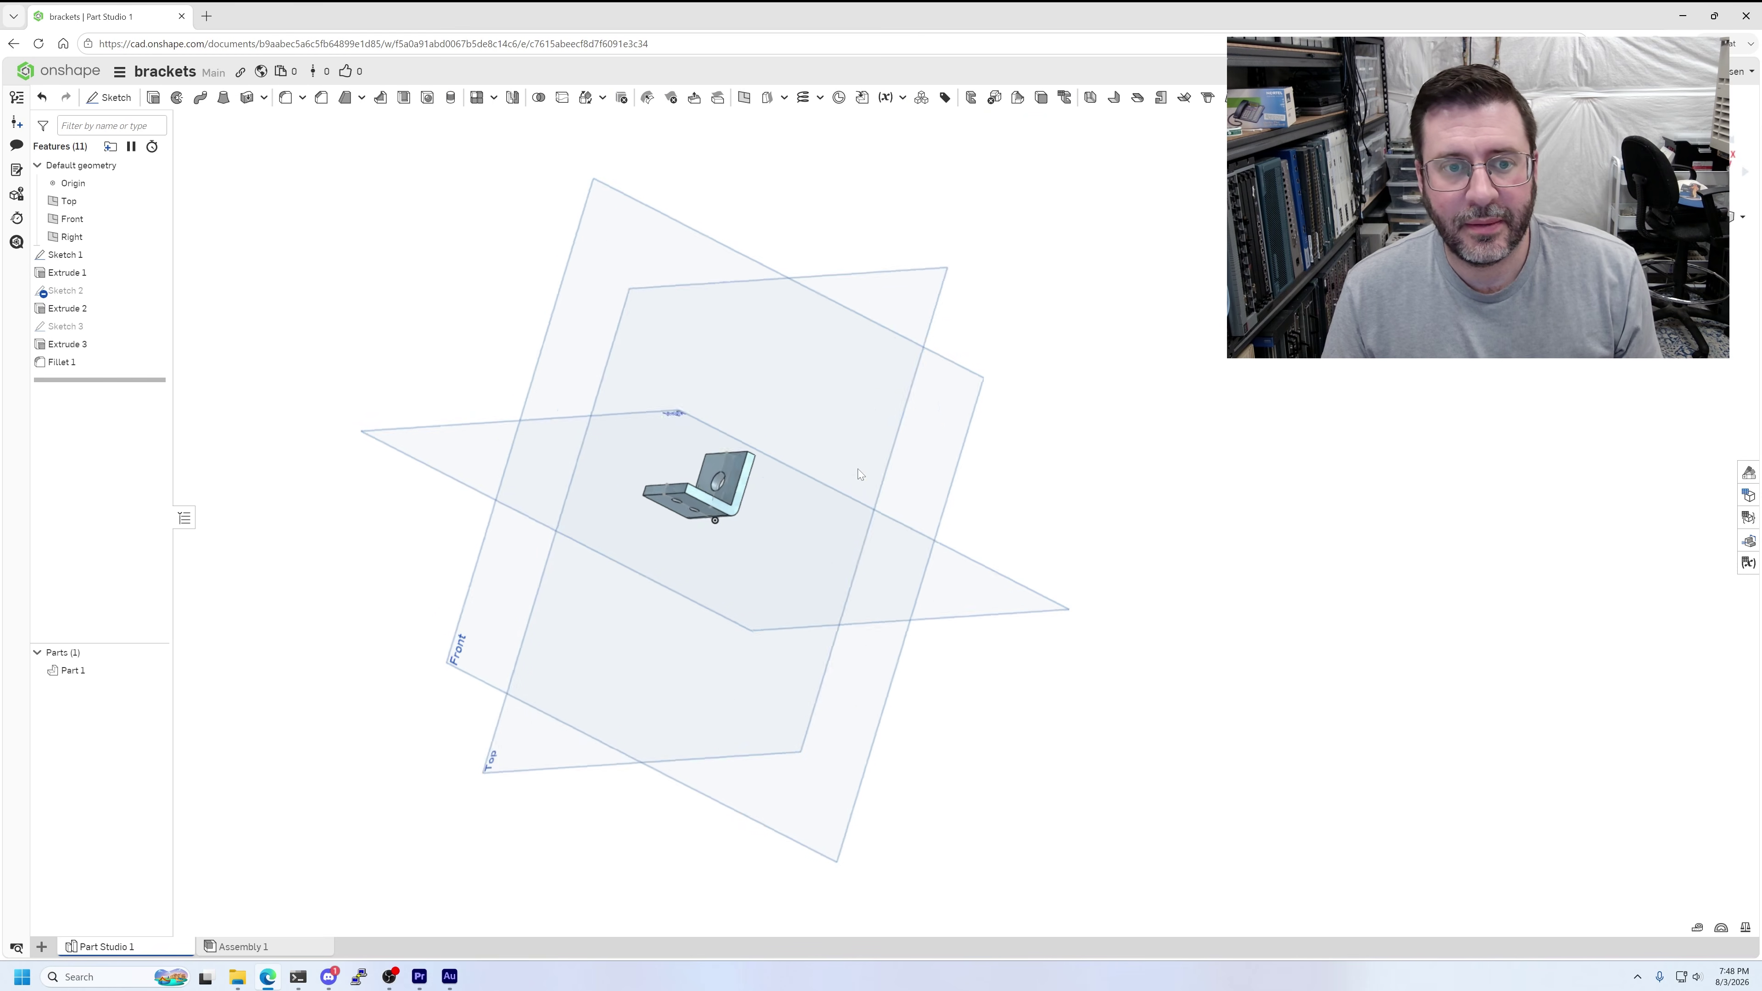
{"action": "right_click_drag", "start_coordinate": [858, 468], "coordinate": [1136, 619]}
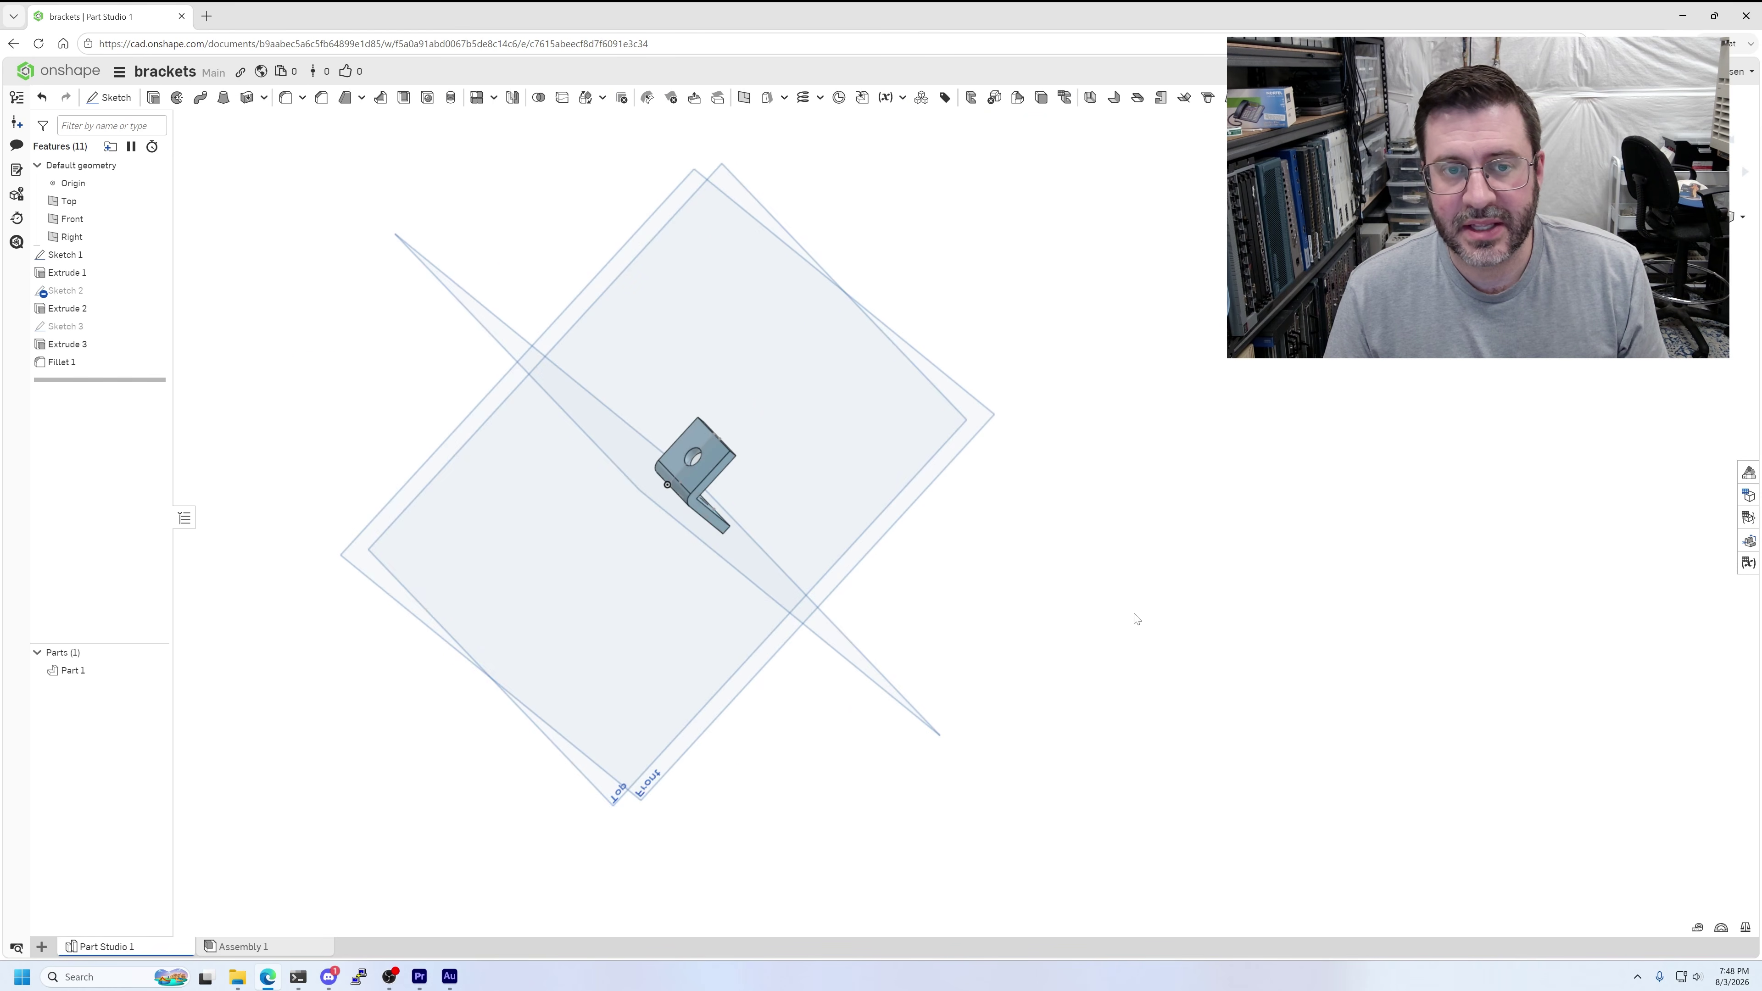
{"action": "right_click_drag", "start_coordinate": [1001, 575], "coordinate": [709, 706]}
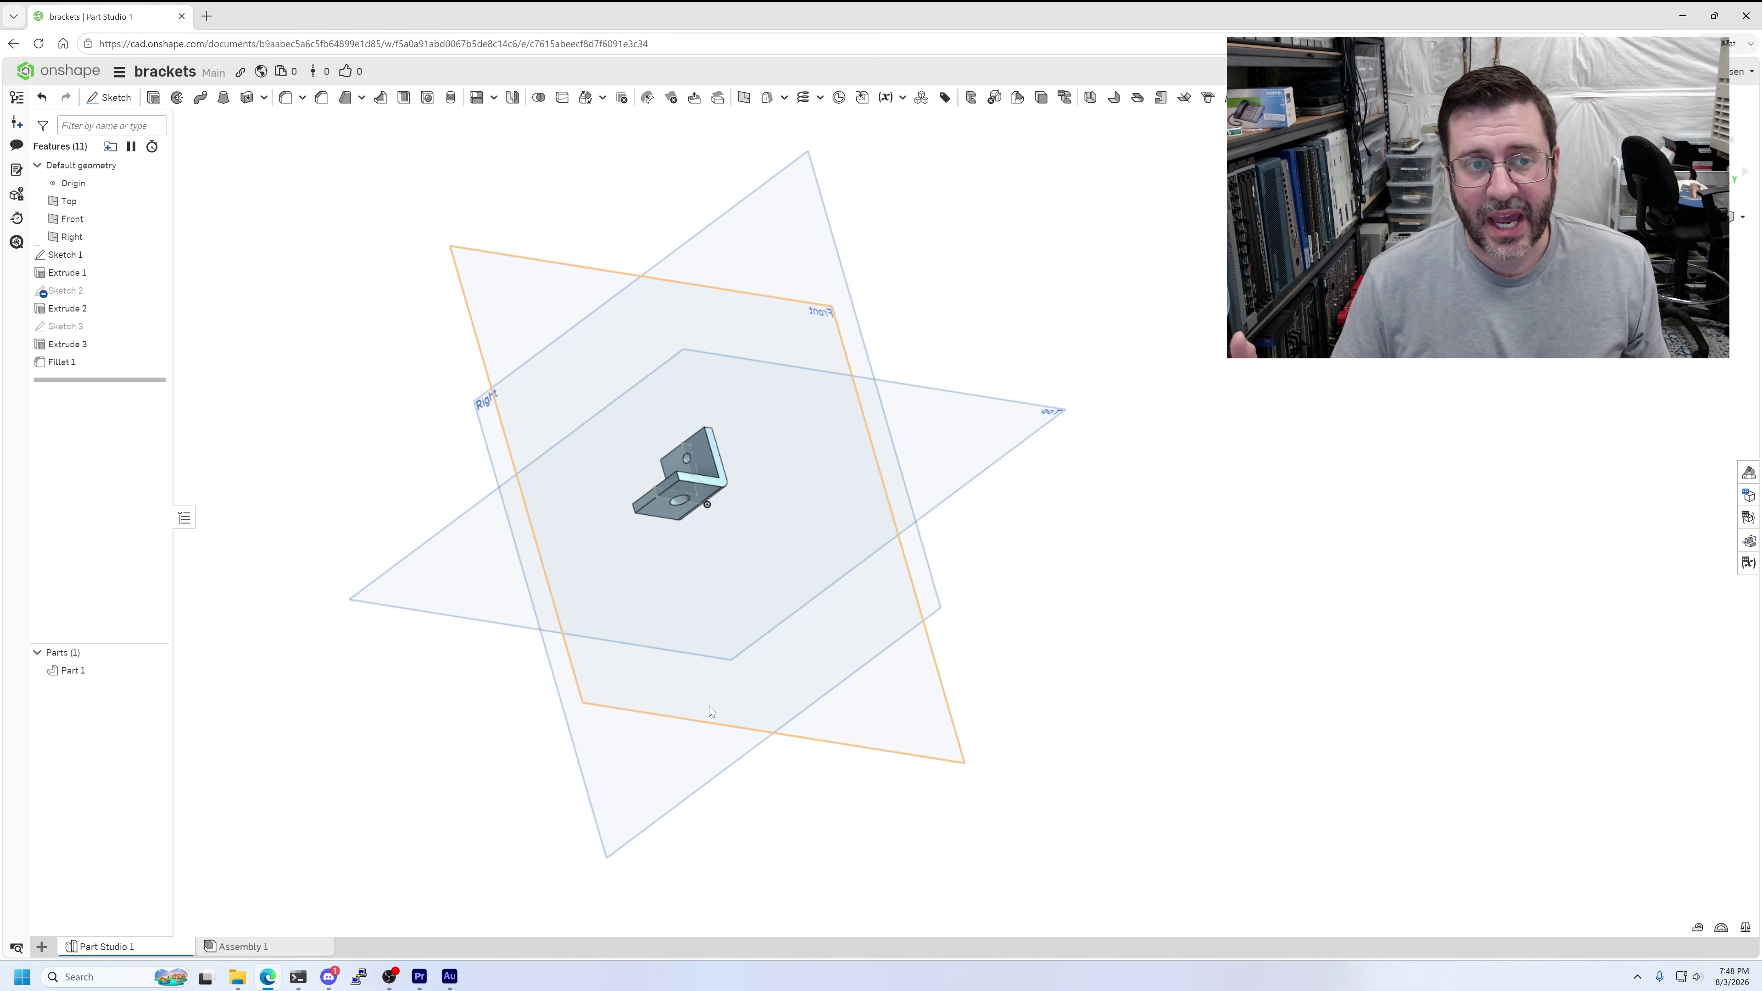
{"action": "right_click_drag", "start_coordinate": [656, 729], "coordinate": [891, 629]}
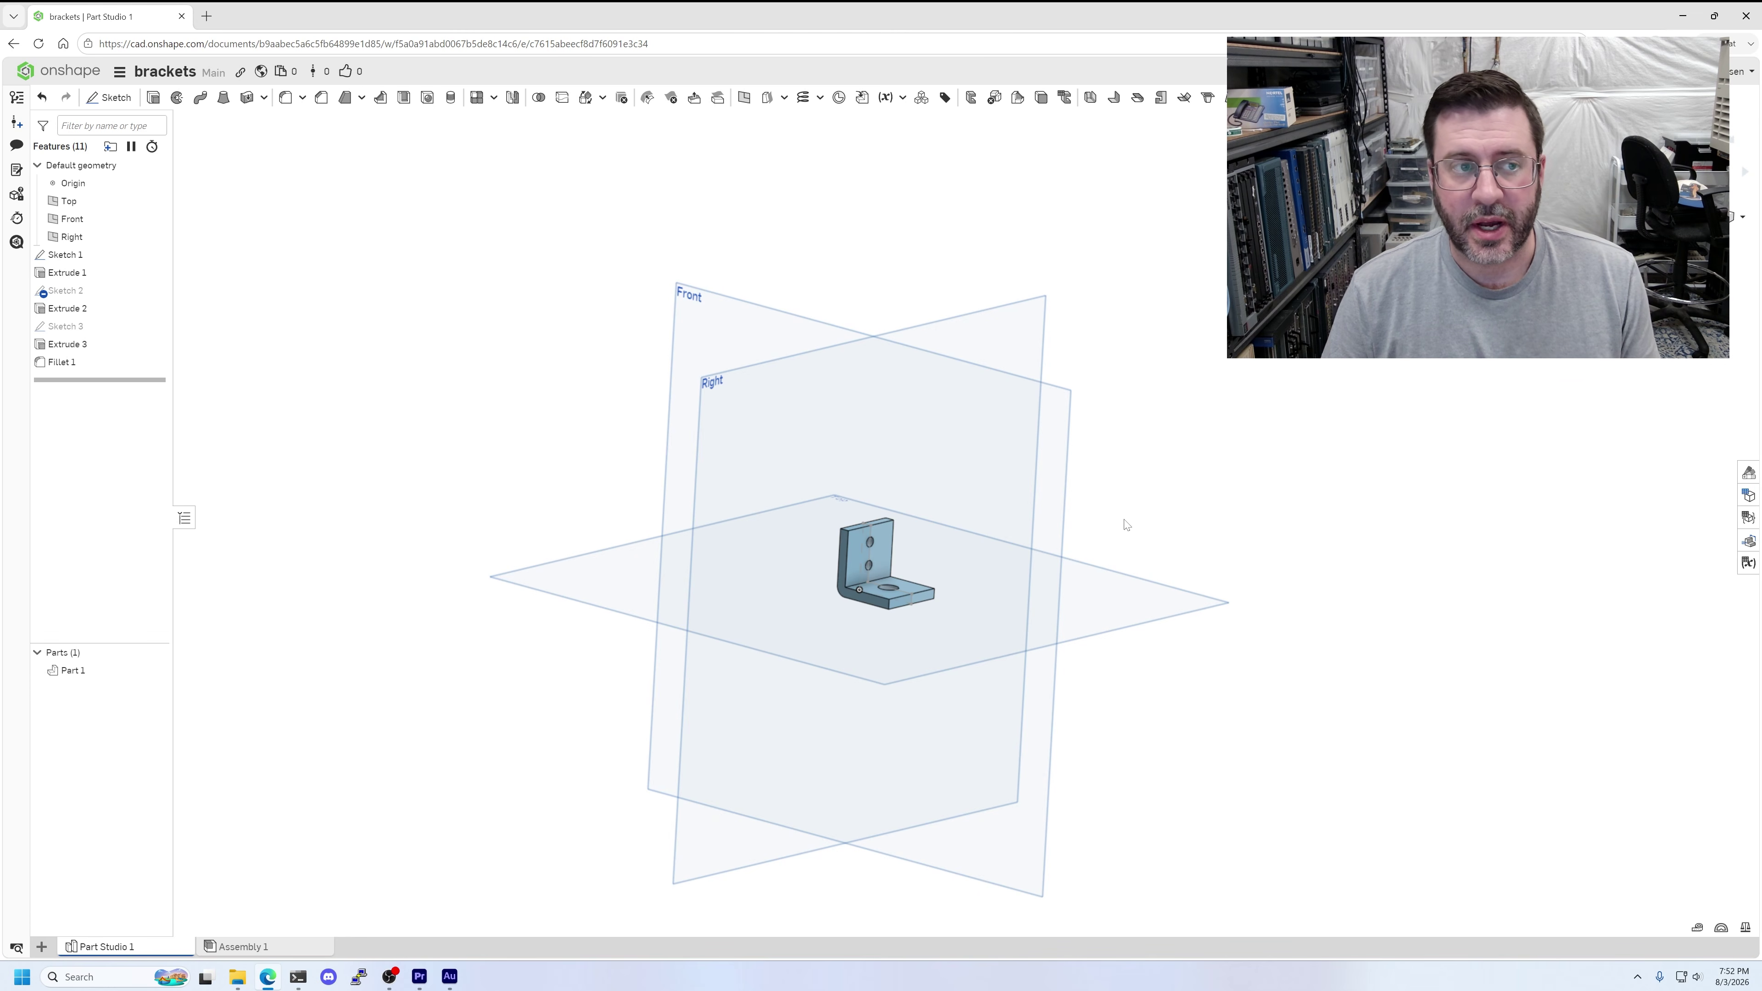
{"action": "right_click_drag", "start_coordinate": [1137, 540], "coordinate": [1072, 521]}
{"action": "double_click", "coordinate": [80, 296]}
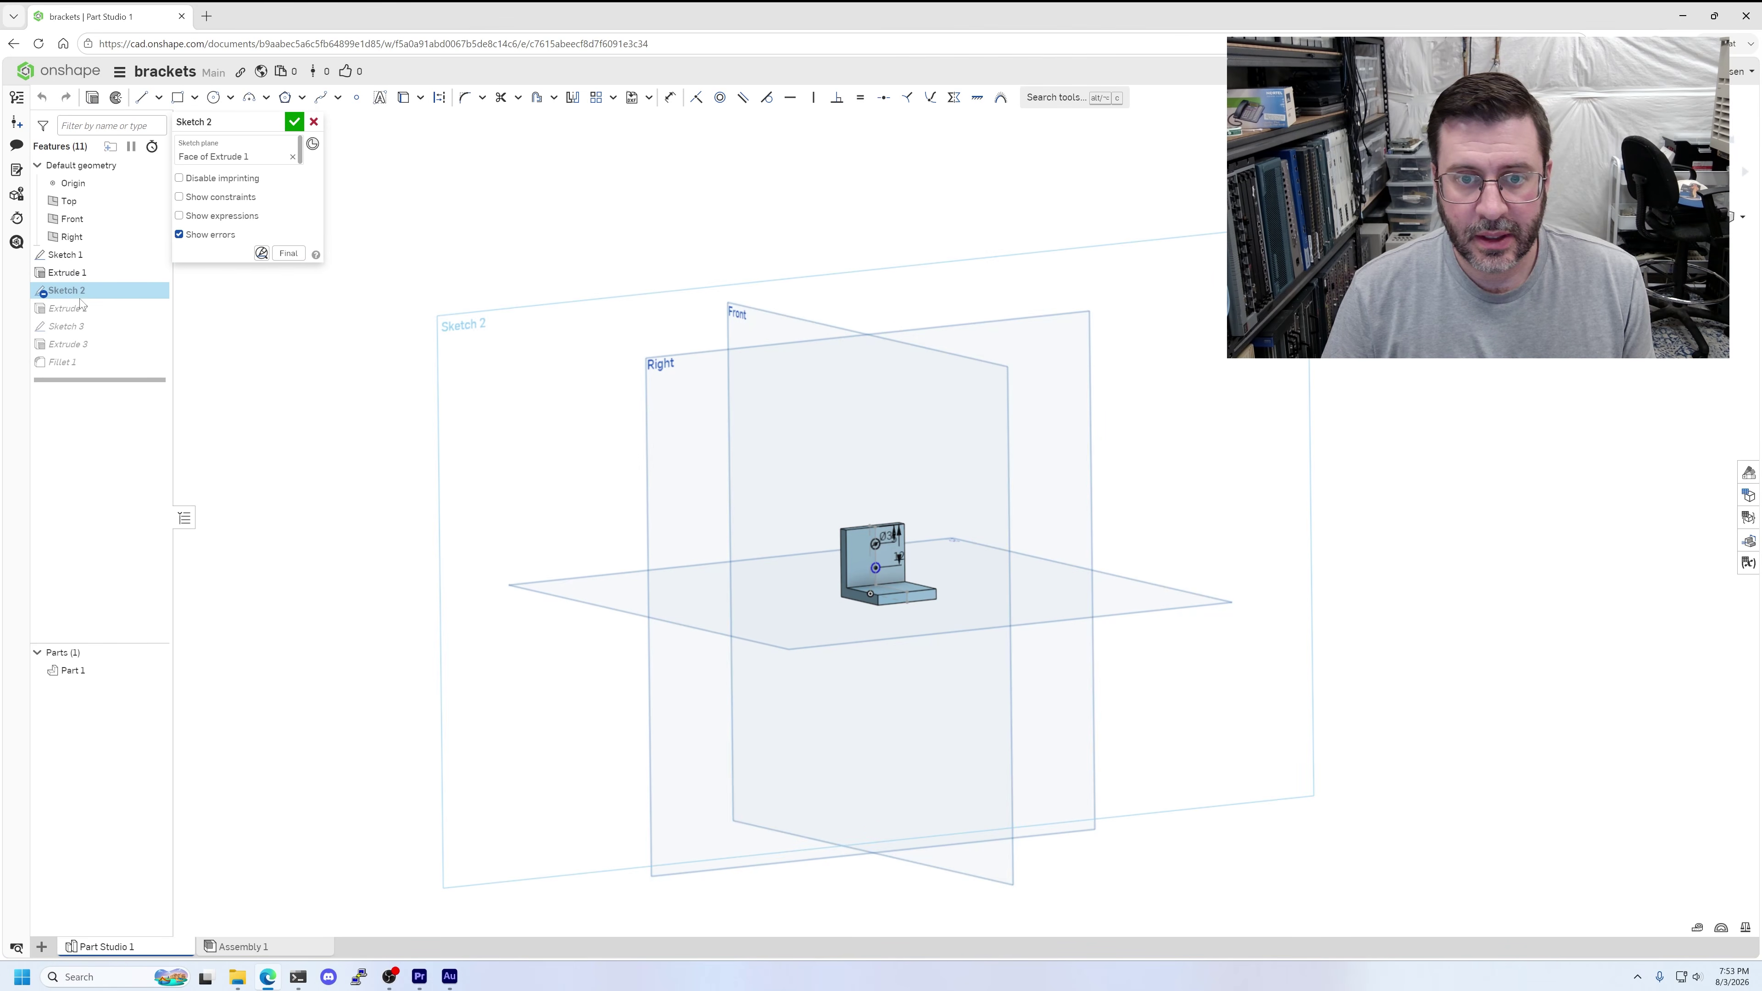
{"action": "key", "text": "n"}
{"action": "scroll", "coordinate": [992, 525], "scroll_direction": "up", "scroll_amount": 5}
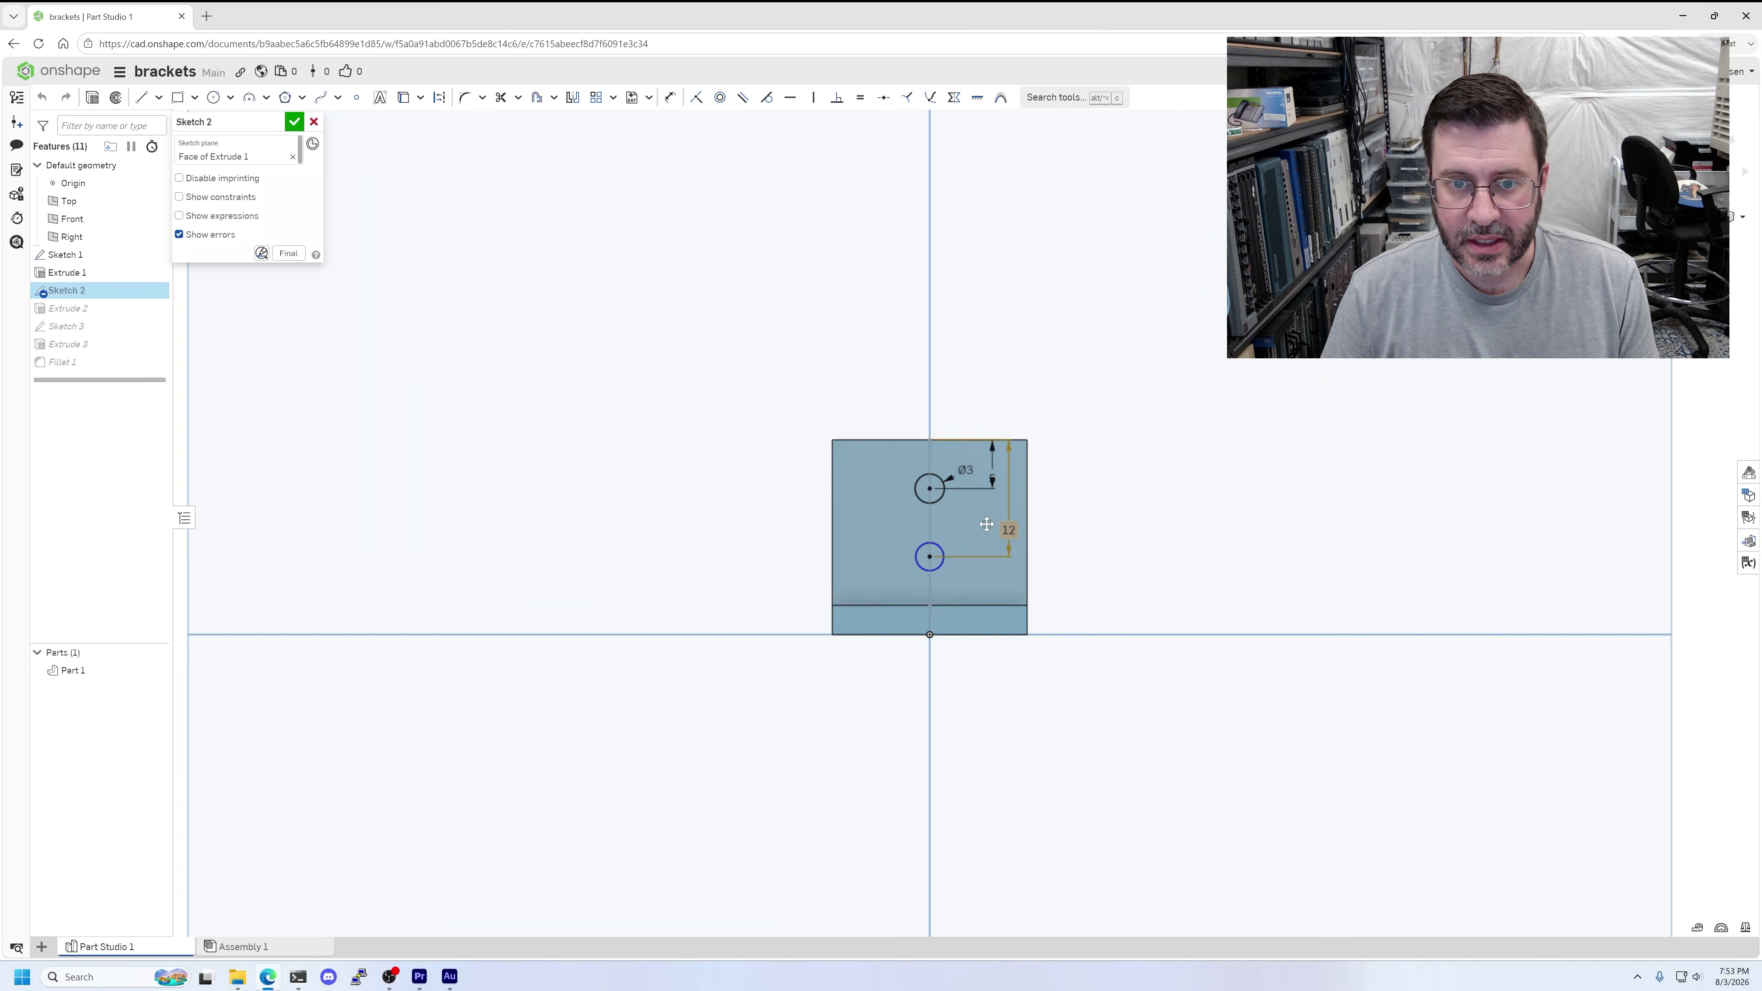
{"action": "scroll", "coordinate": [985, 519], "scroll_direction": "up", "scroll_amount": 3}
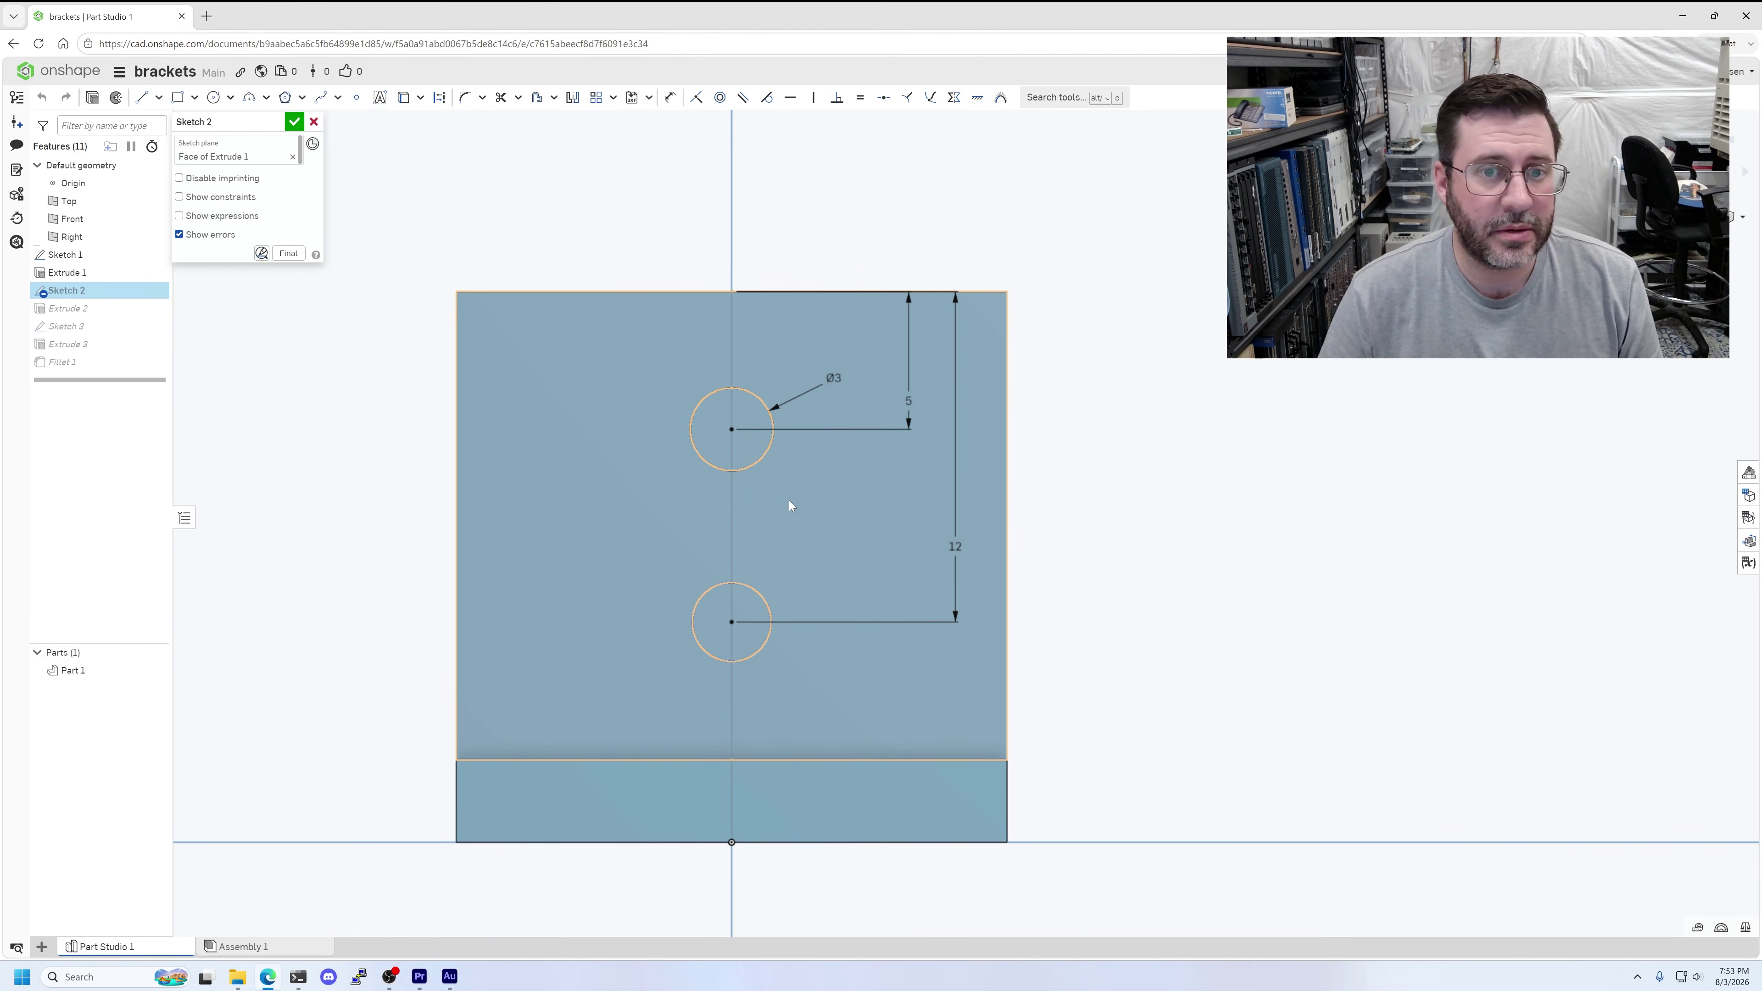
{"action": "scroll", "coordinate": [789, 500], "scroll_direction": "down", "scroll_amount": 10}
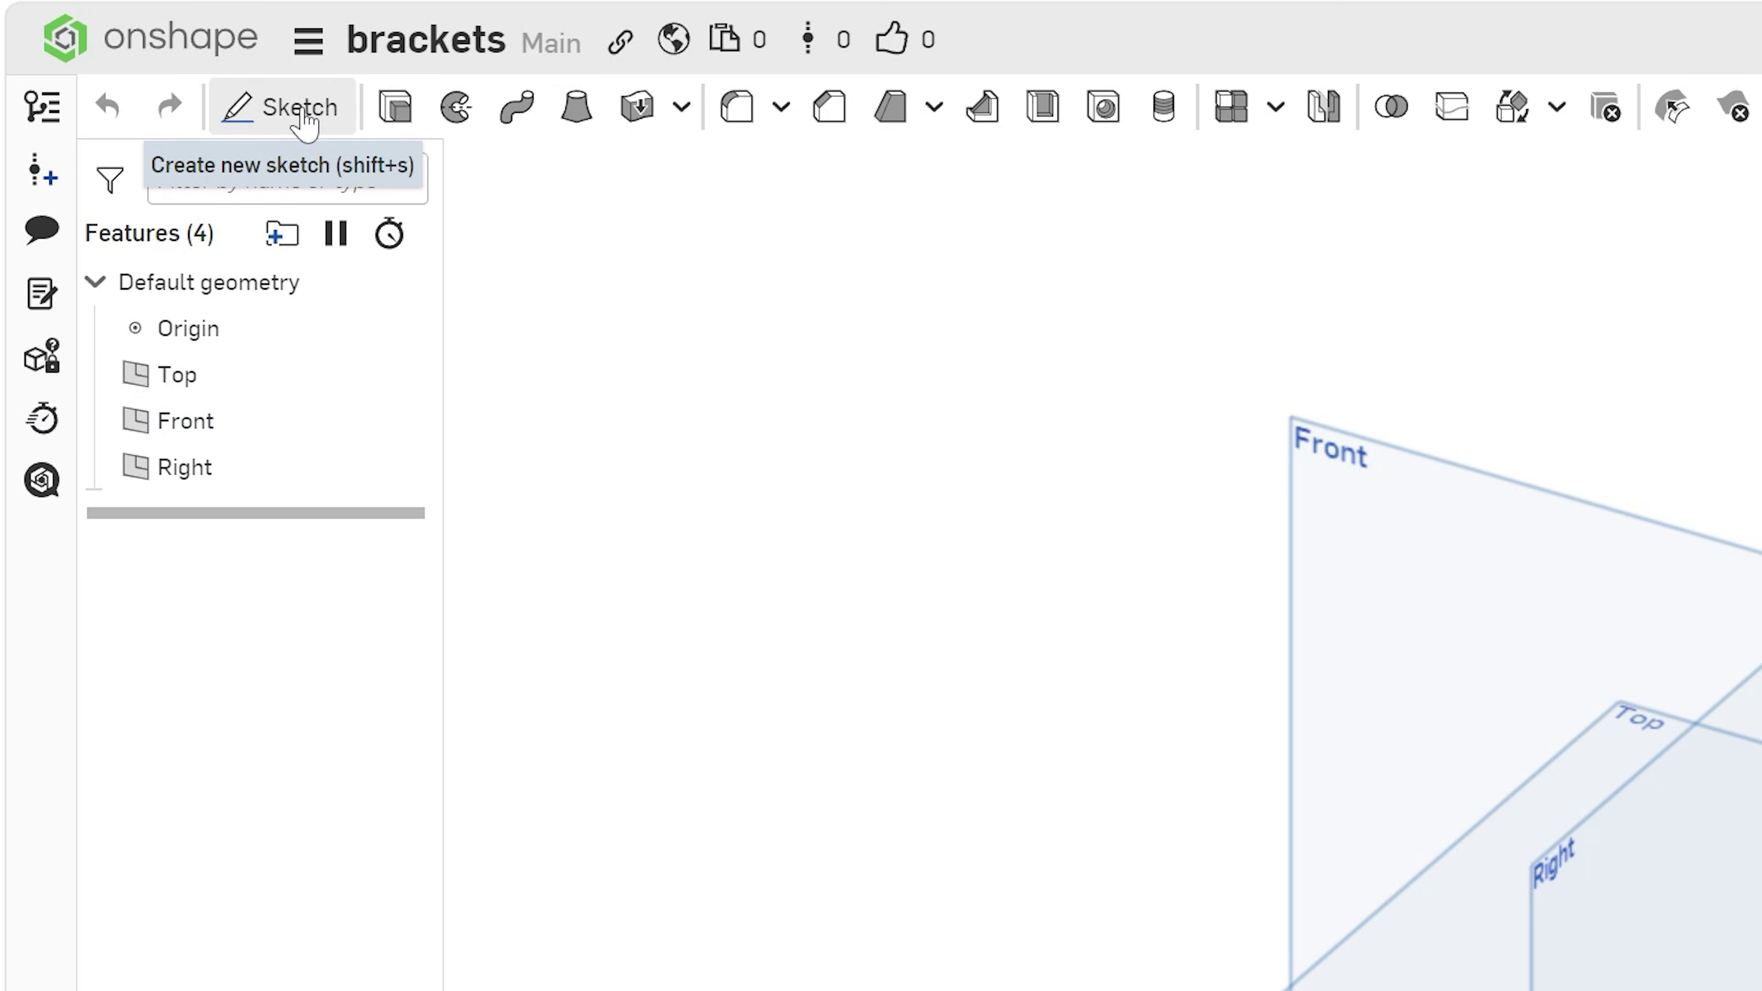
- Start a new sketch on the Front plane of Part Studio 2 and view it face-on
{"action": "left_click", "coordinate": [302, 111]}
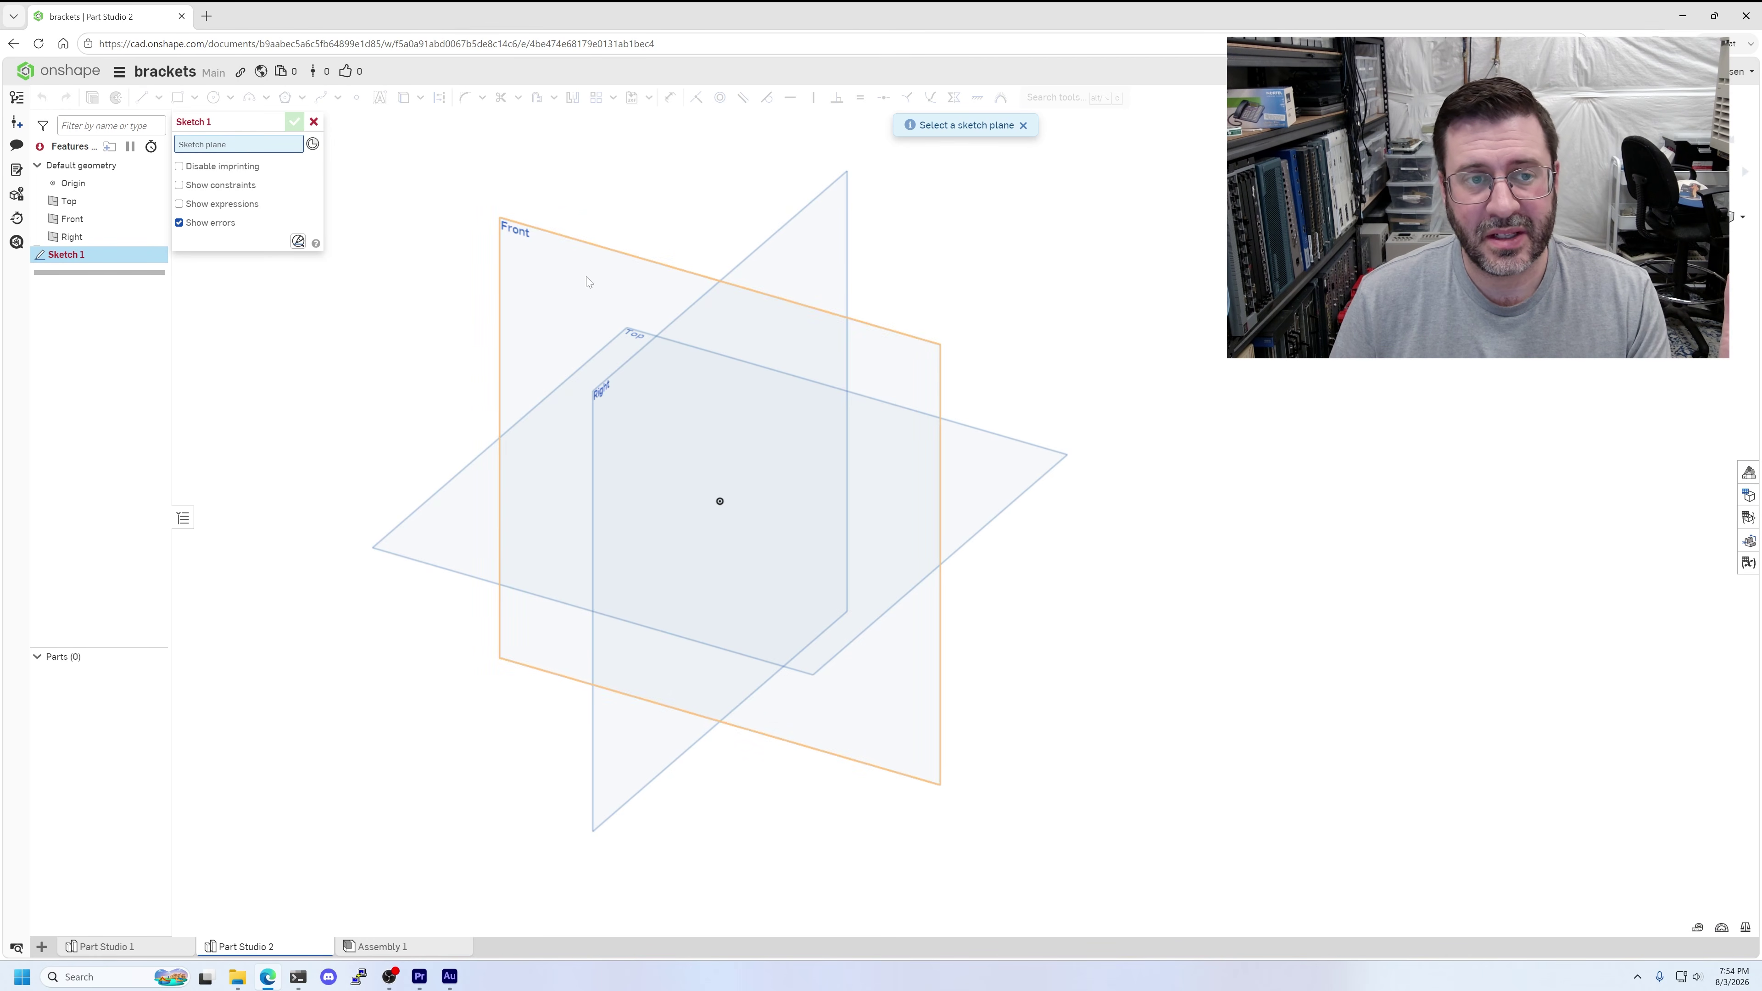
{"action": "left_click", "coordinate": [586, 282]}
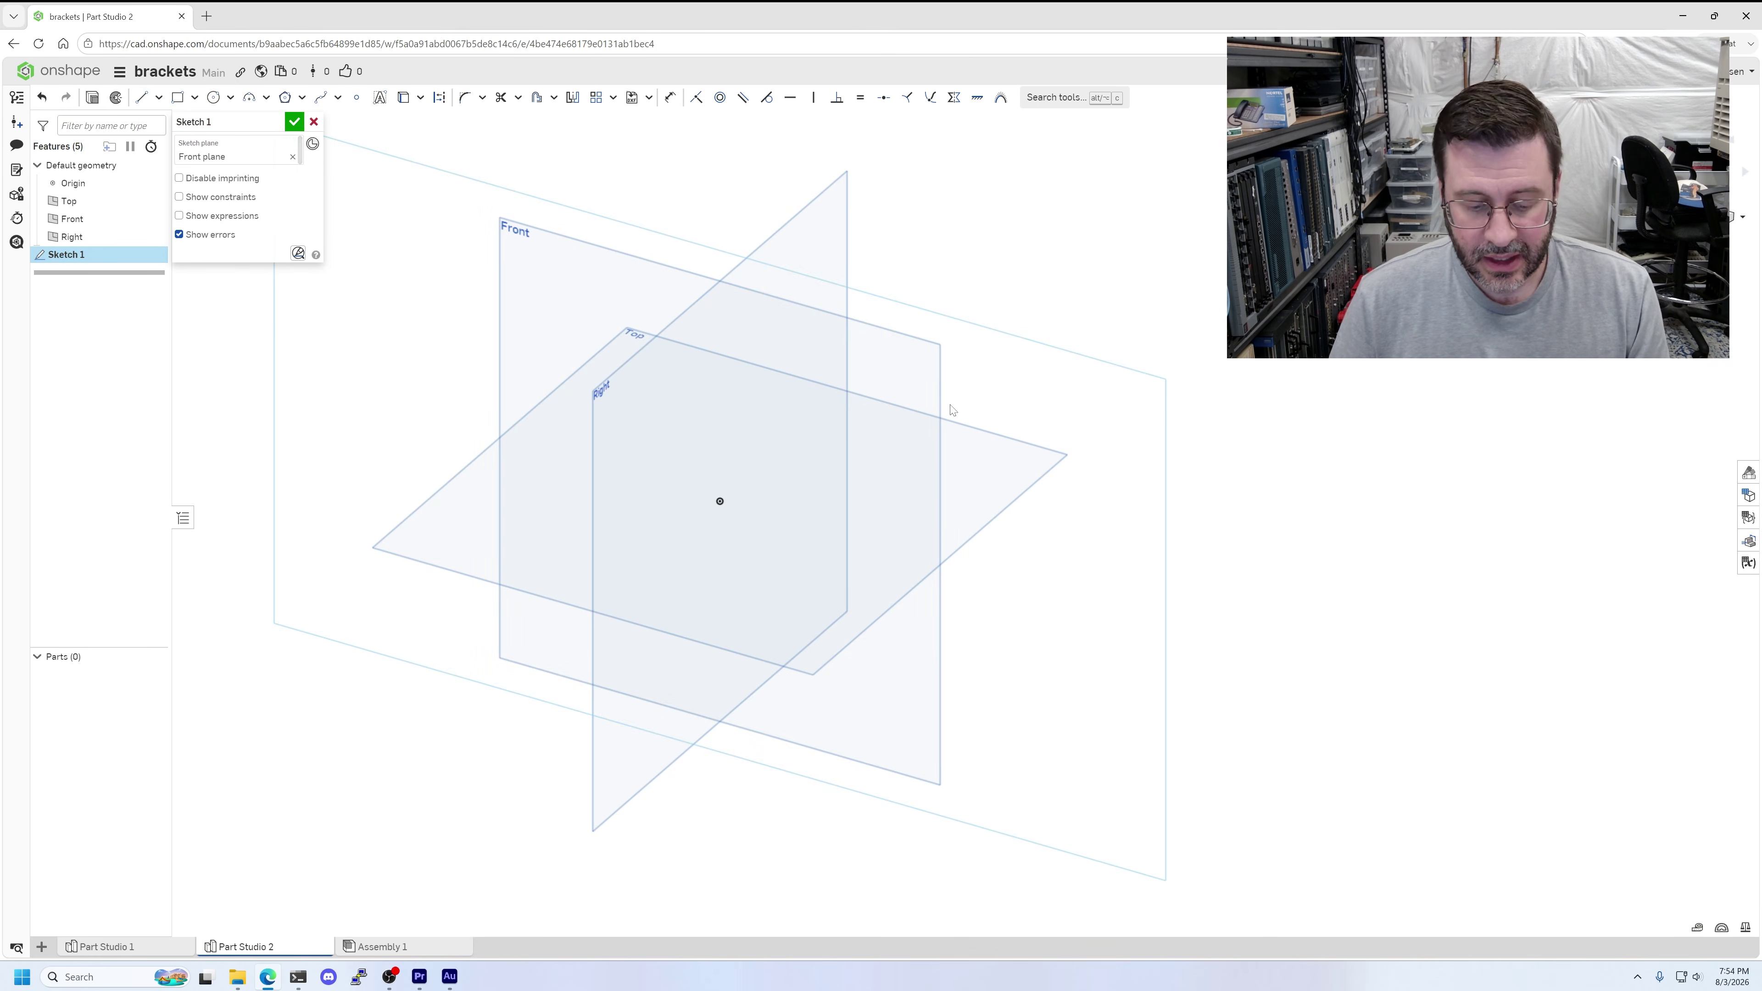
{"action": "key", "text": "n"}
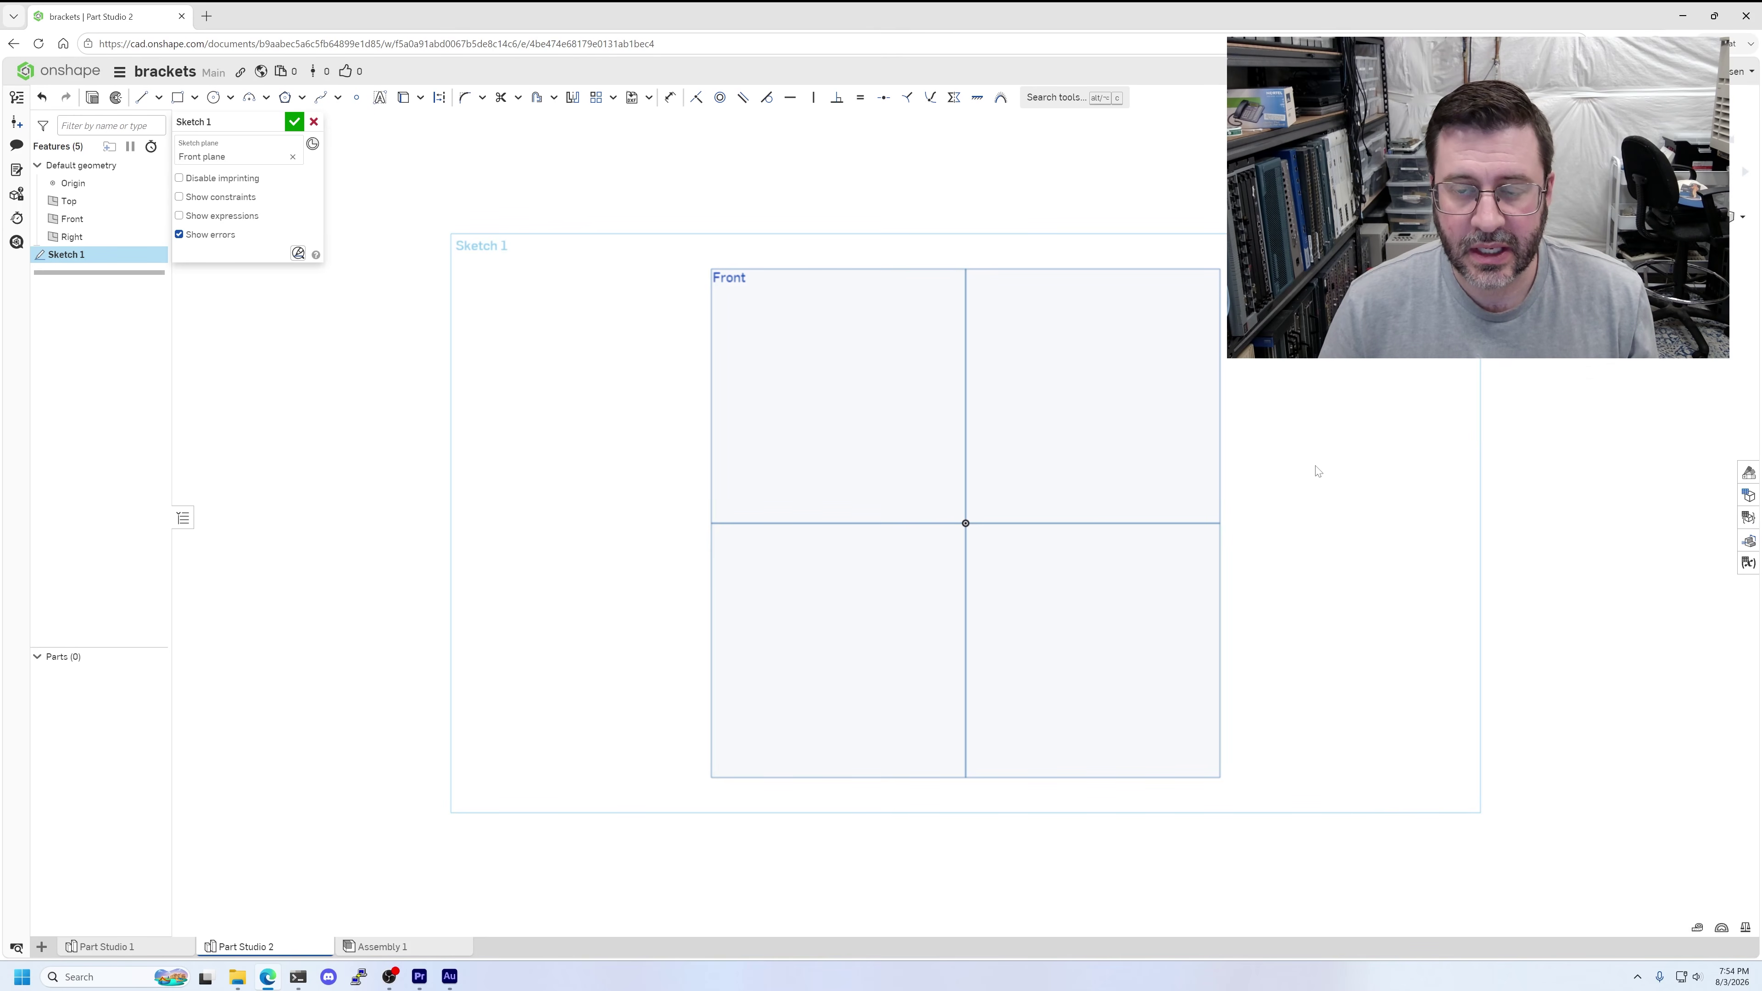
{"action": "mouse_move", "coordinate": [1318, 455]}
{"action": "middle_mouse_down"}
{"action": "mouse_move", "coordinate": [1098, 465]}
{"action": "mouse_move", "coordinate": [1314, 401]}
{"action": "mouse_move", "coordinate": [1081, 480]}
{"action": "mouse_move", "coordinate": [1193, 427]}
{"action": "middle_mouse_up"}
{"action": "scroll", "coordinate": [932, 480], "scroll_direction": "up", "scroll_amount": 3}
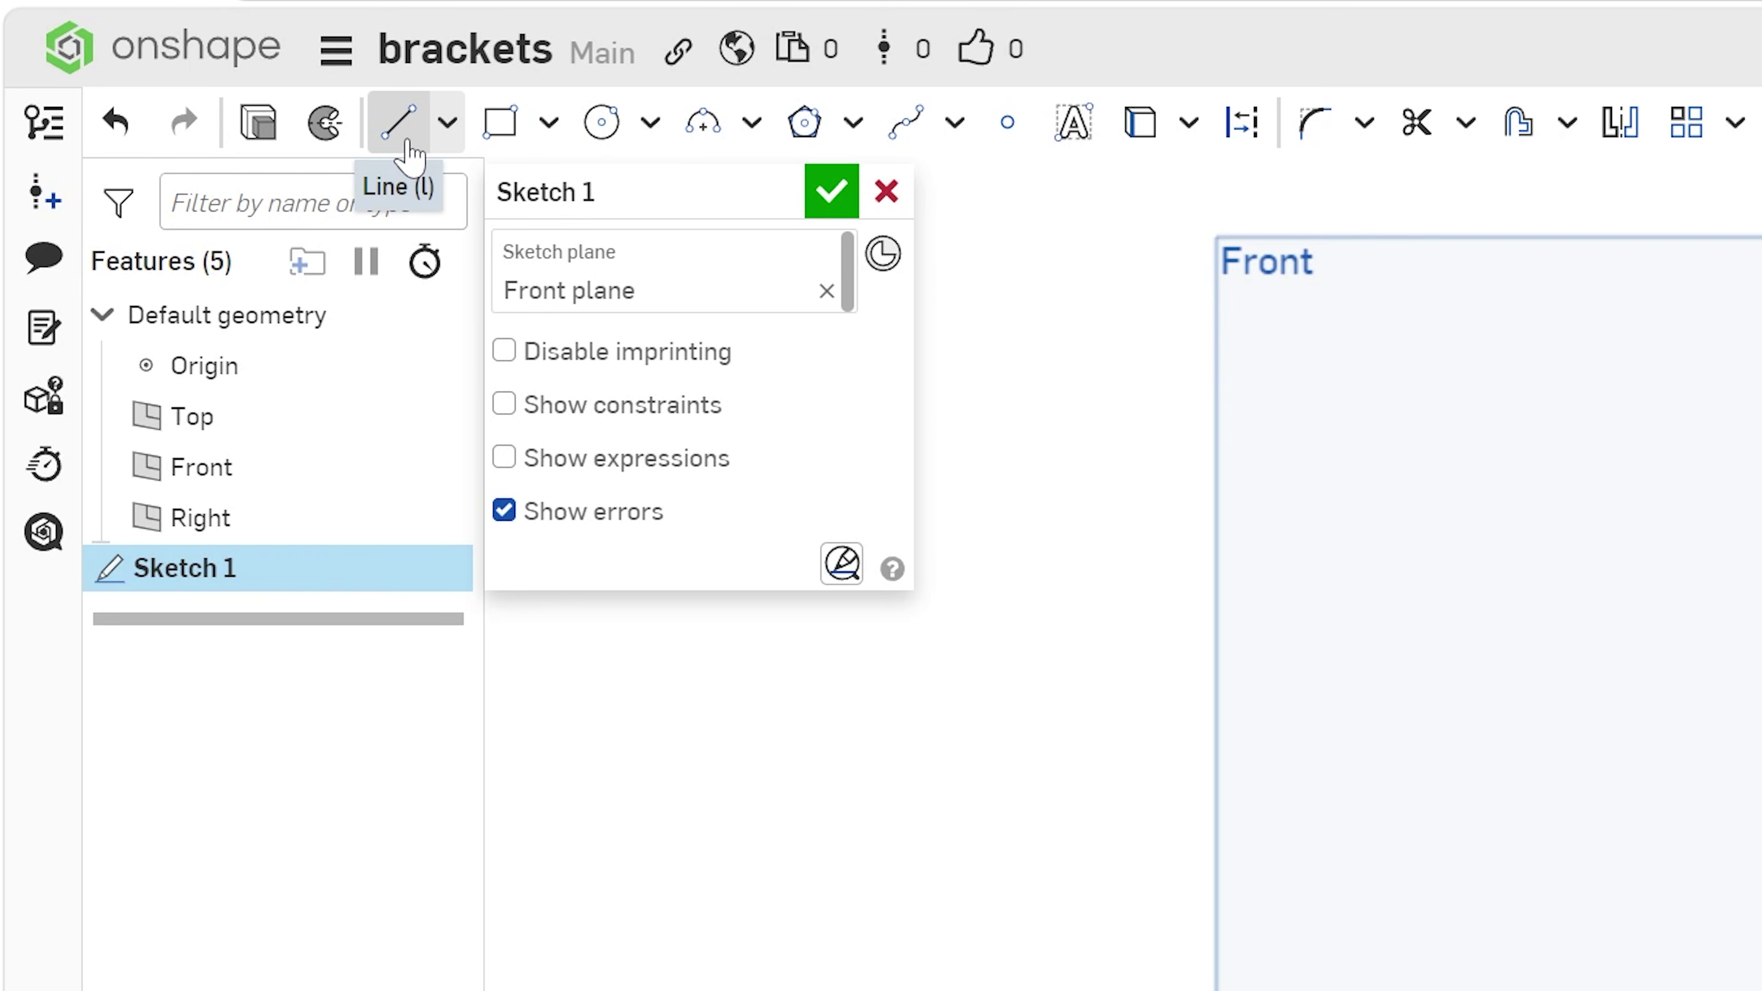
- Sketch a closed L-shaped line profile from the origin, with a horizontal leg about 31 mm long and a downward leg about 5 mm thick
{"action": "left_click", "coordinate": [395, 124]}
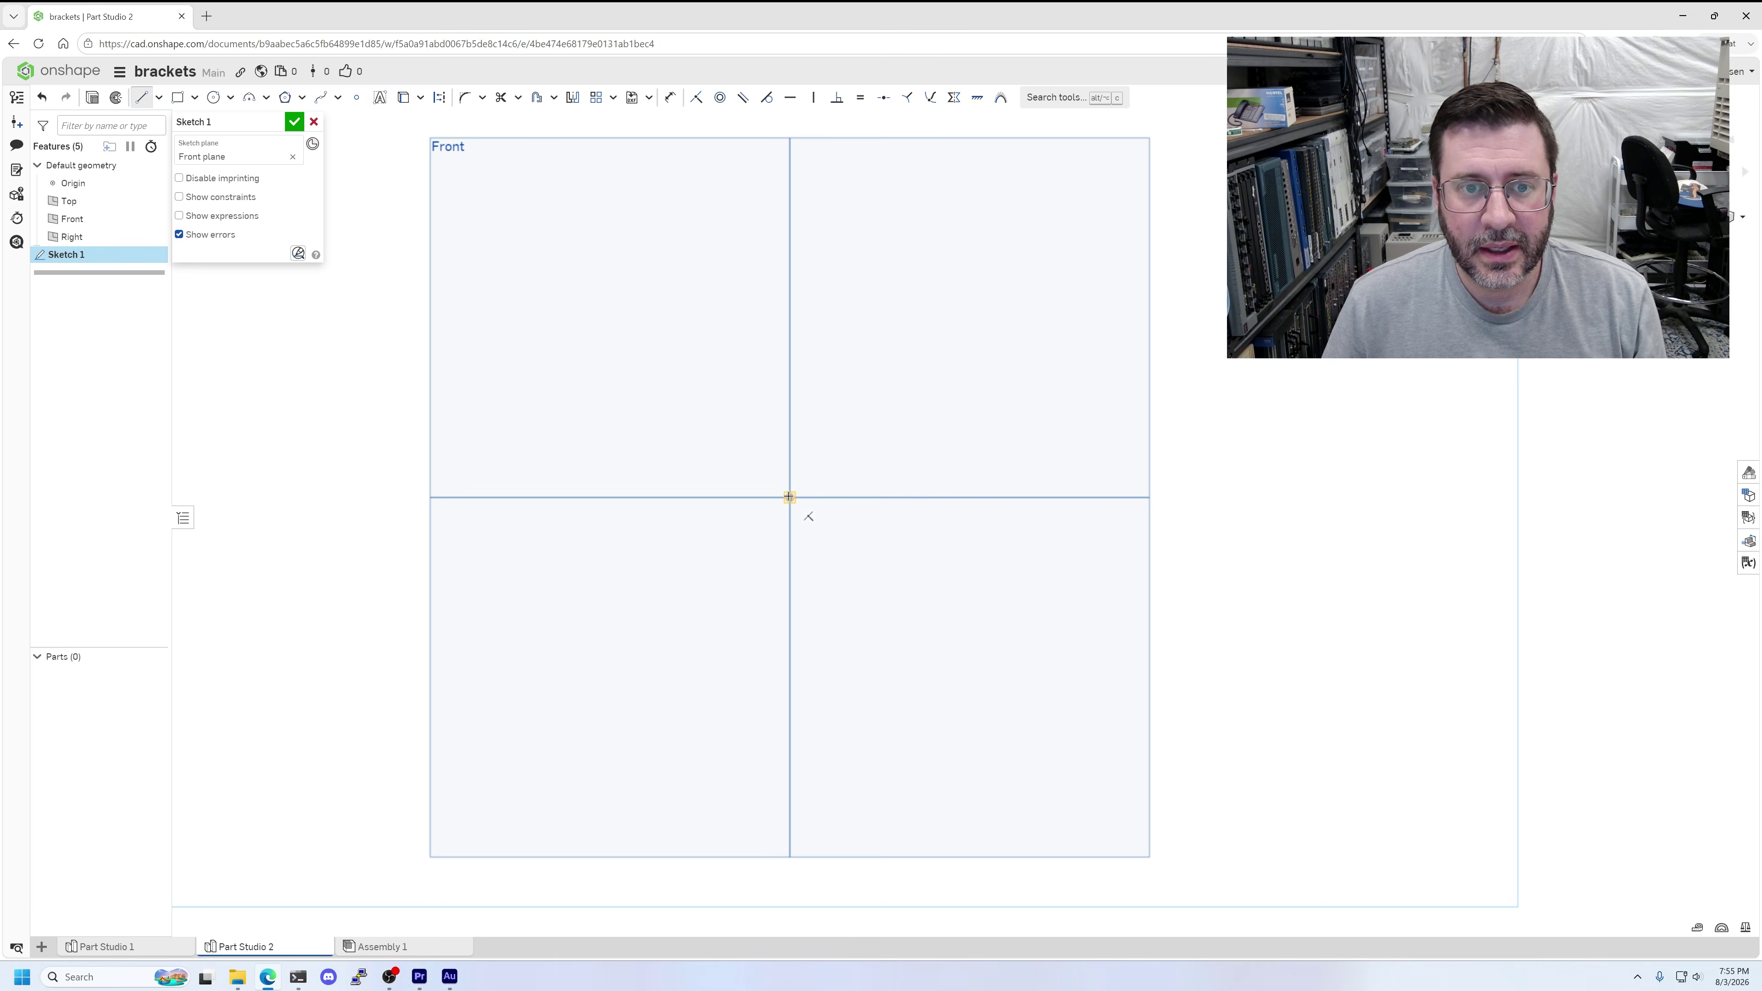
{"action": "left_click", "coordinate": [789, 497]}
{"action": "left_click", "coordinate": [938, 496]}
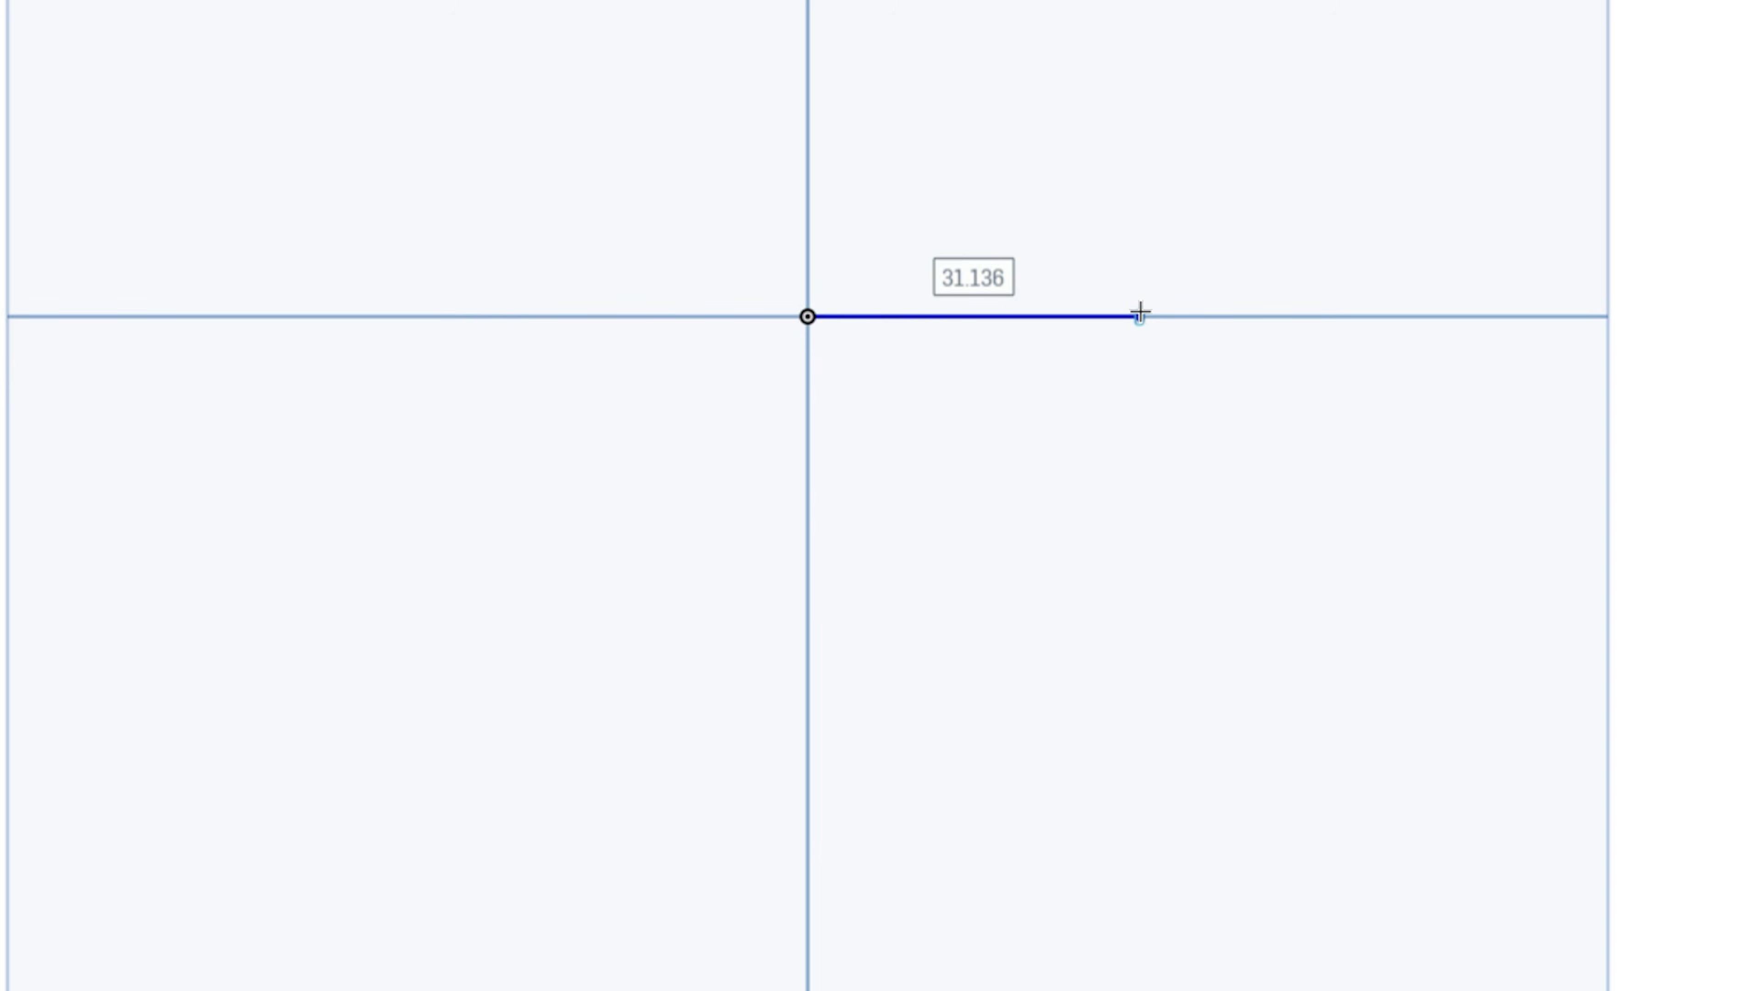
{"action": "left_click", "coordinate": [1140, 366]}
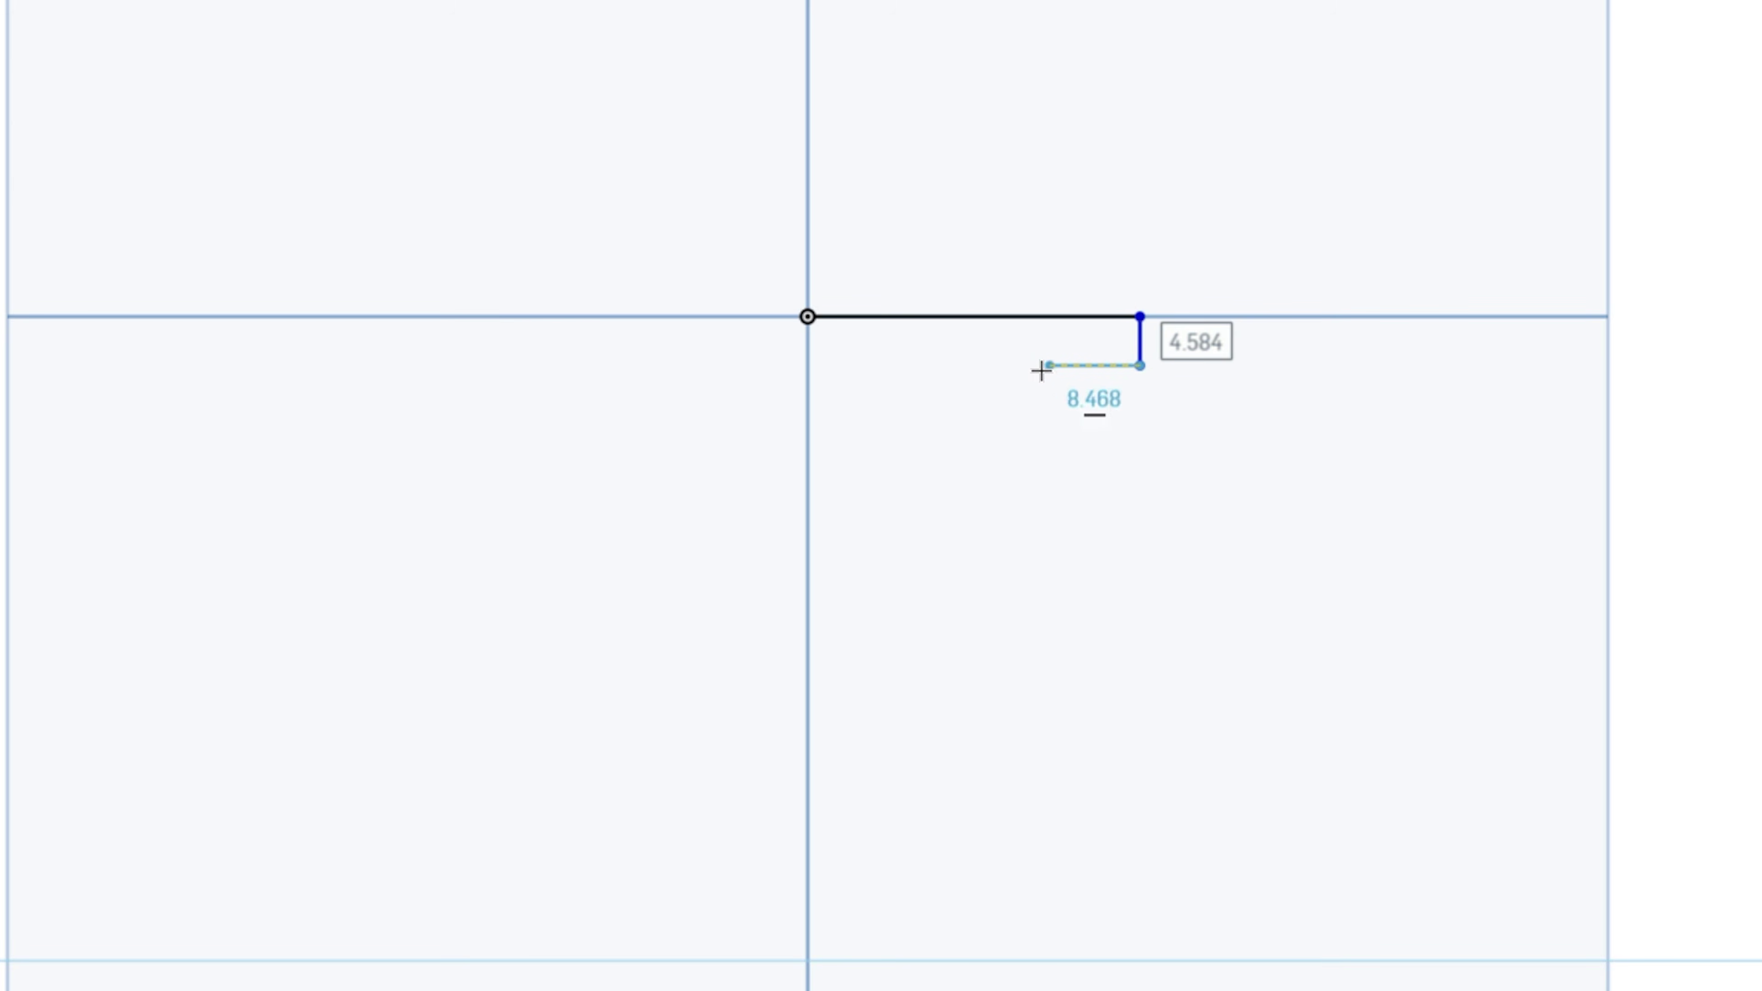
{"action": "left_click", "coordinate": [861, 368]}
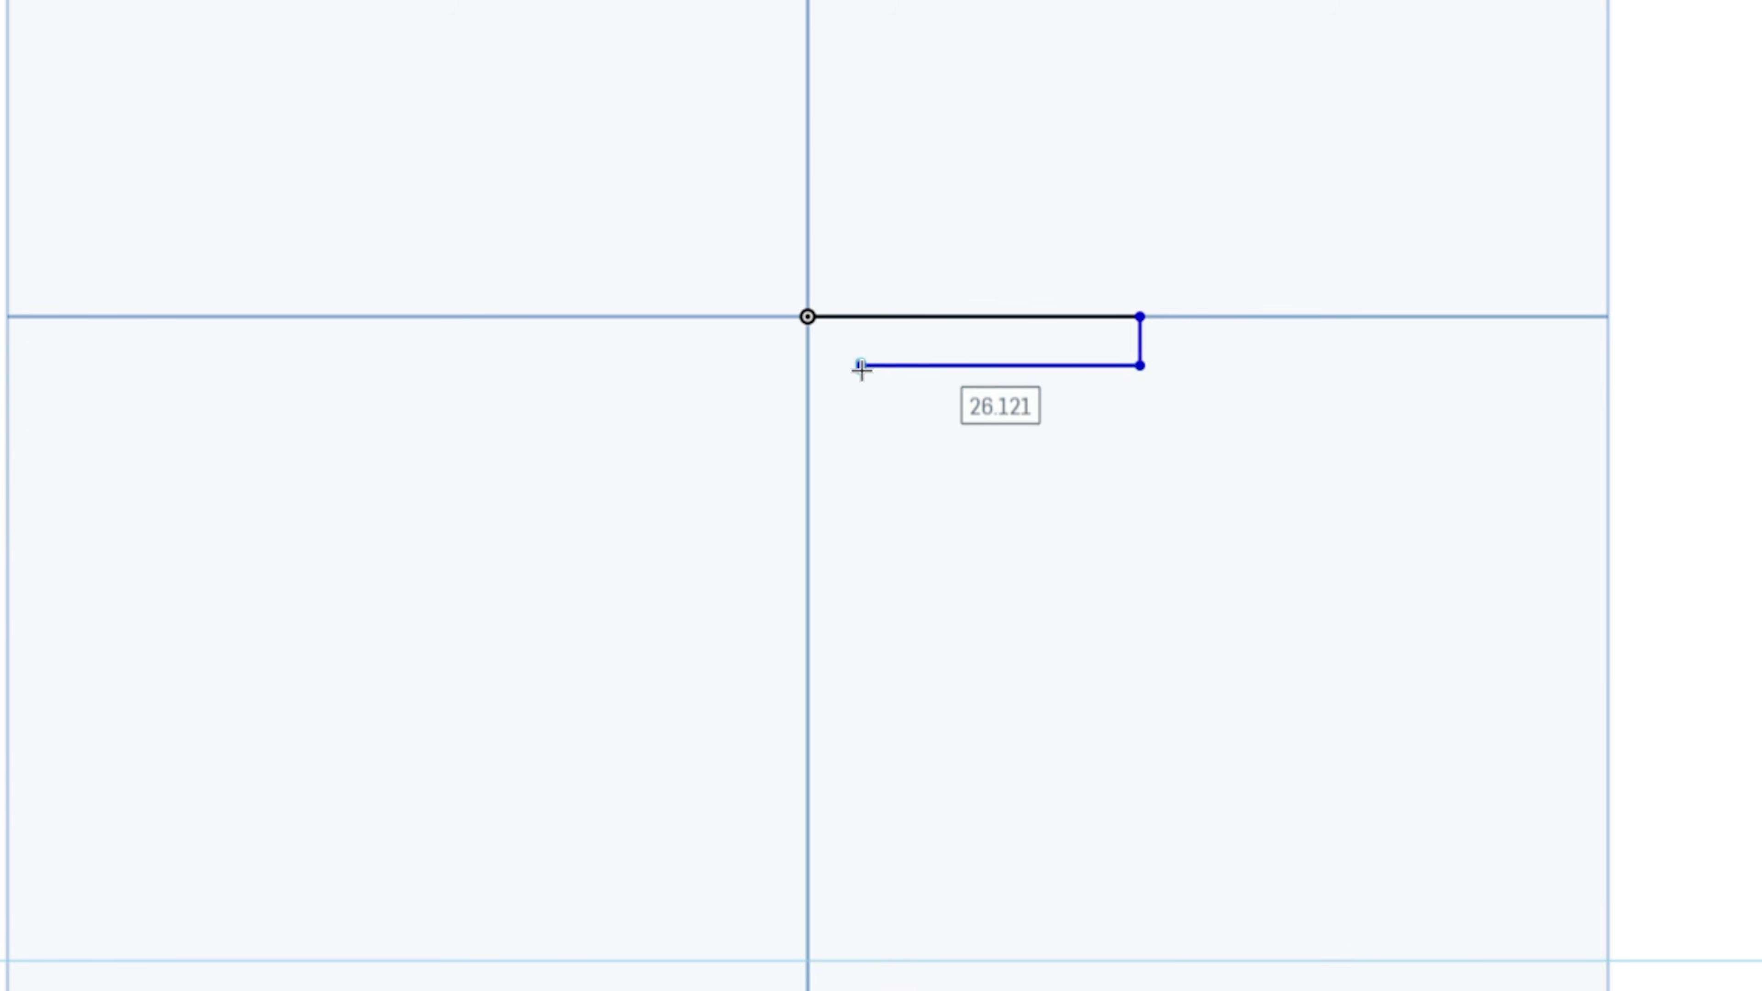
{"action": "left_click", "coordinate": [860, 600]}
{"action": "left_click", "coordinate": [807, 600]}
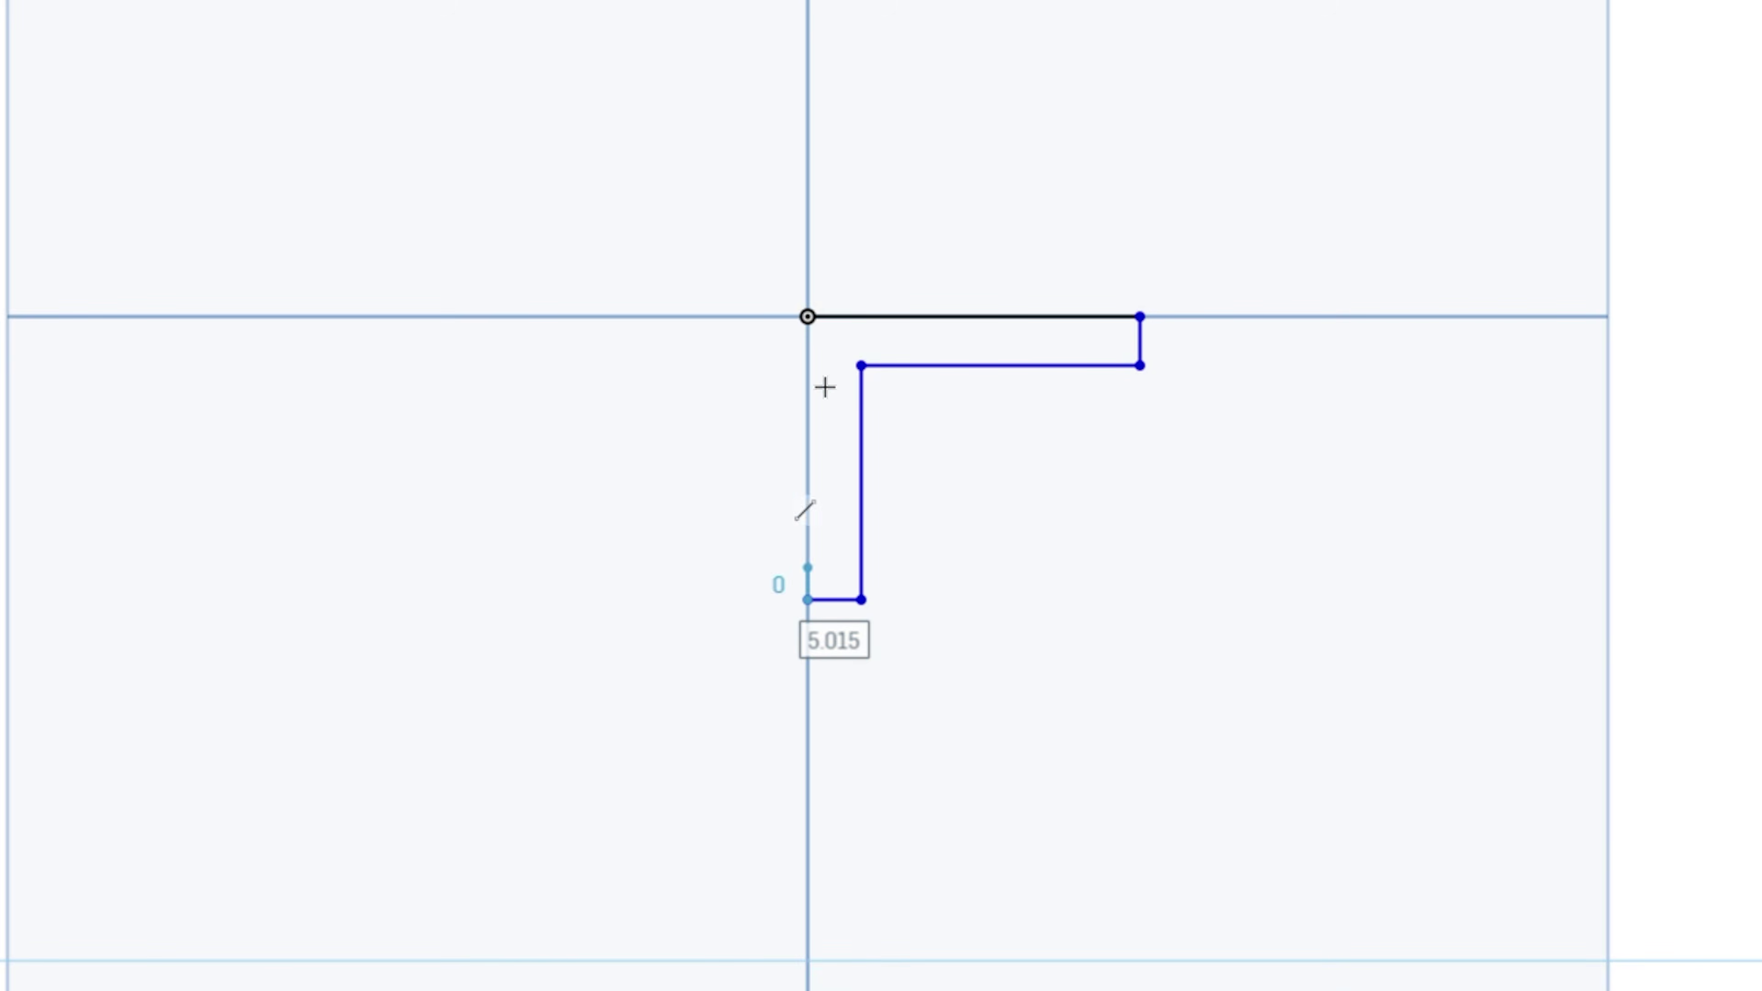
{"action": "left_click", "coordinate": [808, 317]}
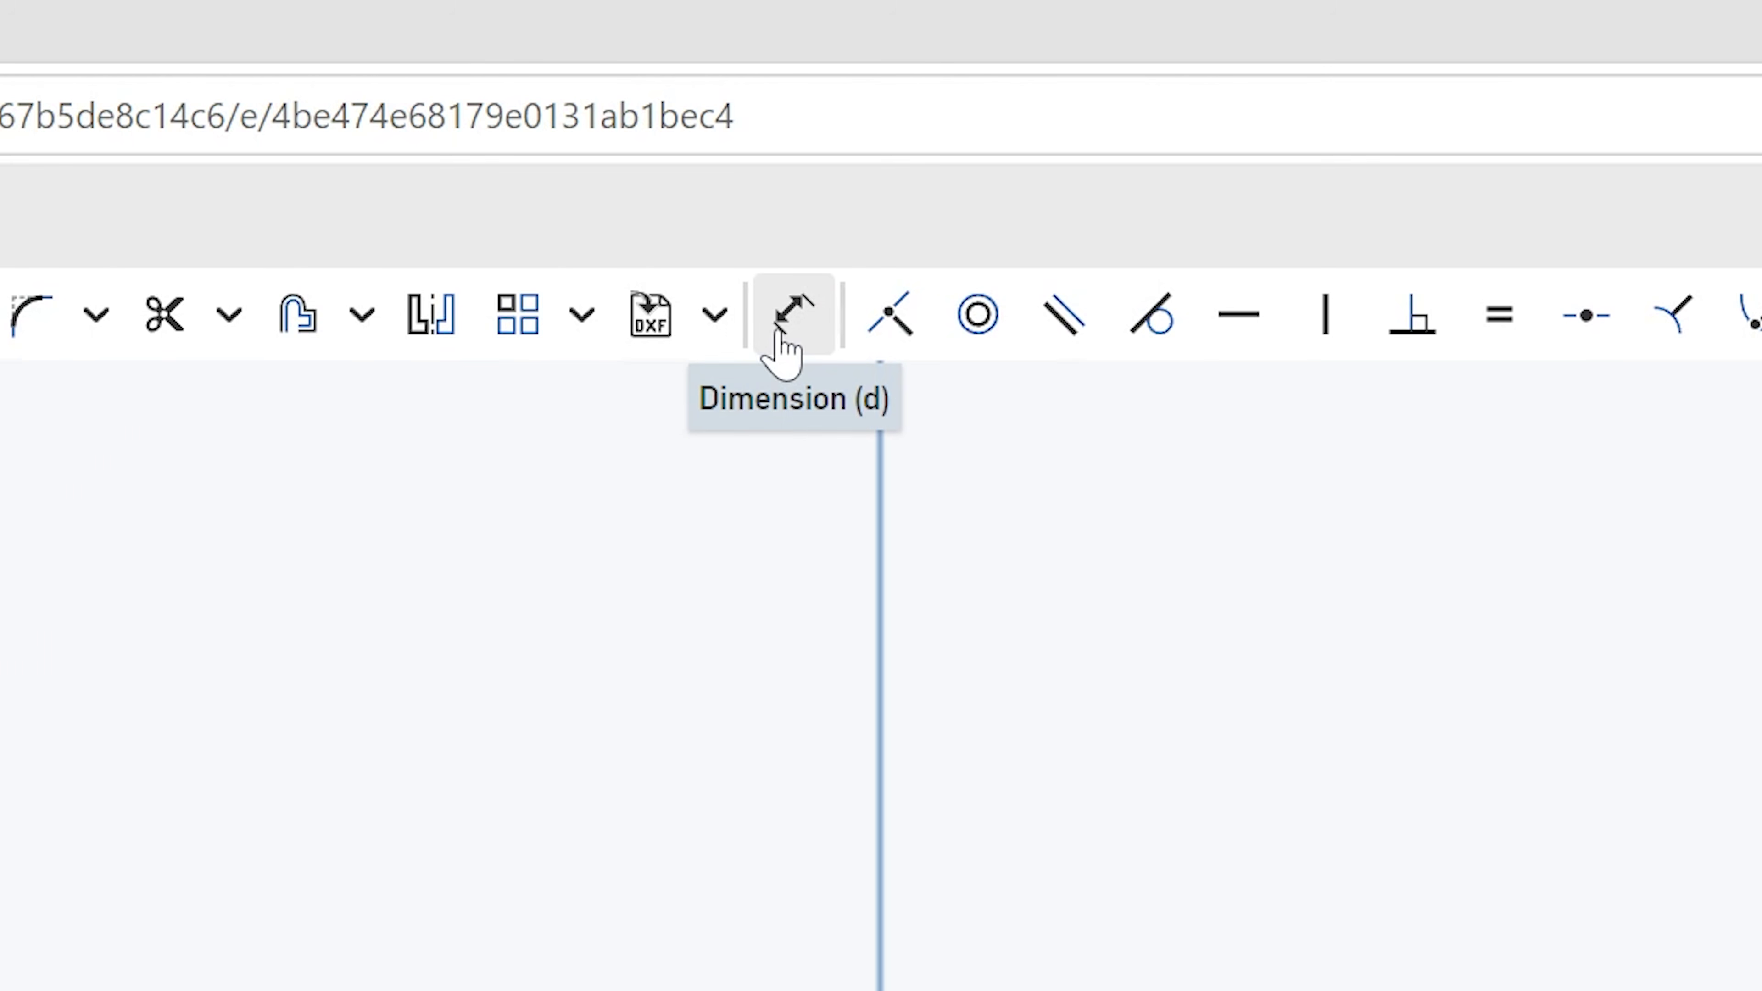
- Dimension the L-profile's outer edges to 20 mm for the horizontal leg and 40 mm for the vertical leg
{"action": "key", "text": "d"}
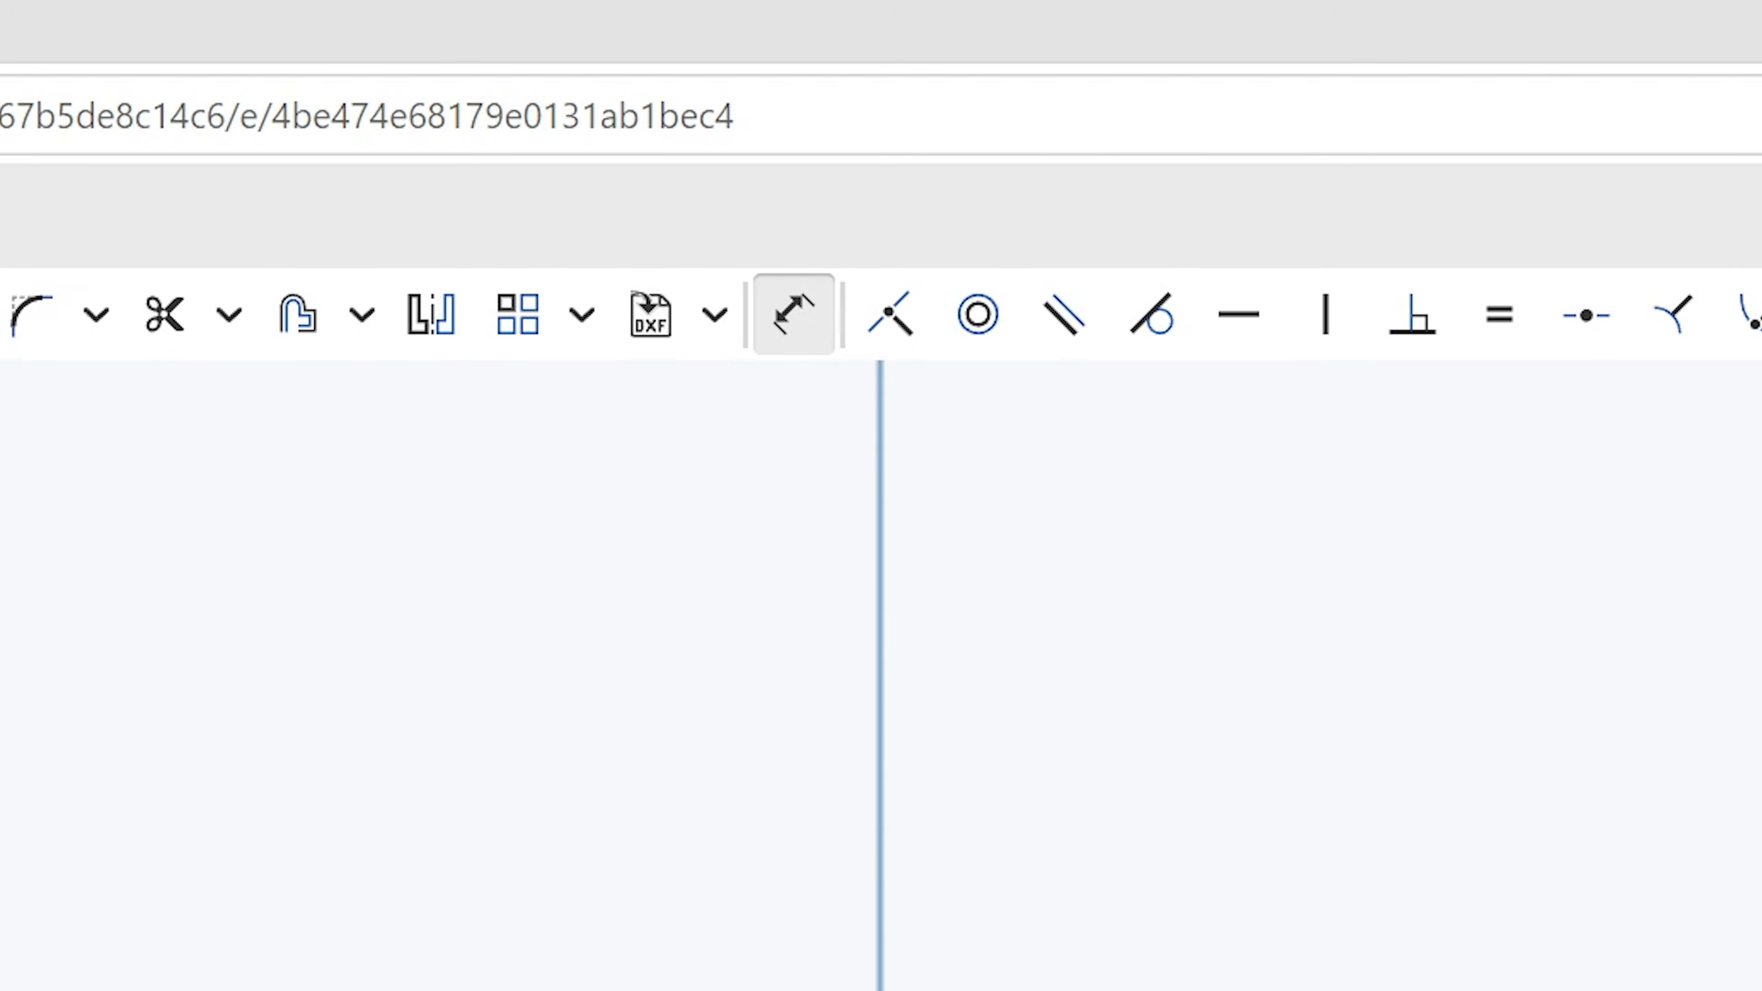
{"action": "left_click", "coordinate": [846, 360]}
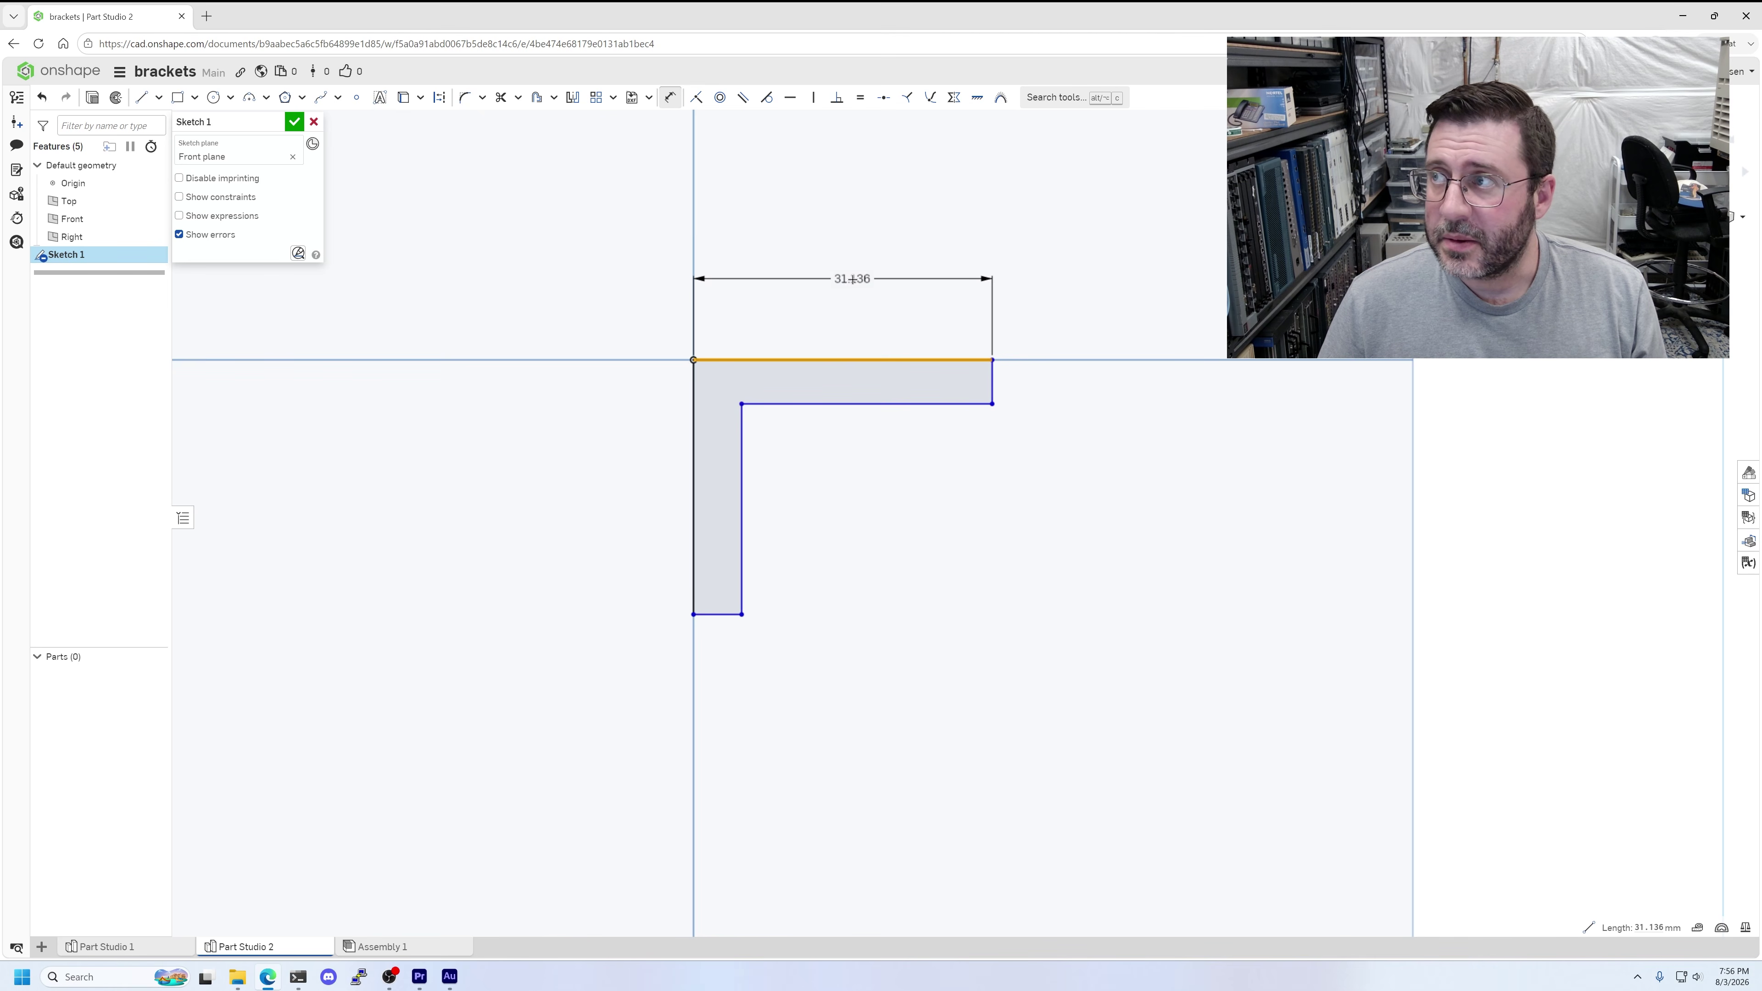
{"action": "left_click", "coordinate": [852, 279]}
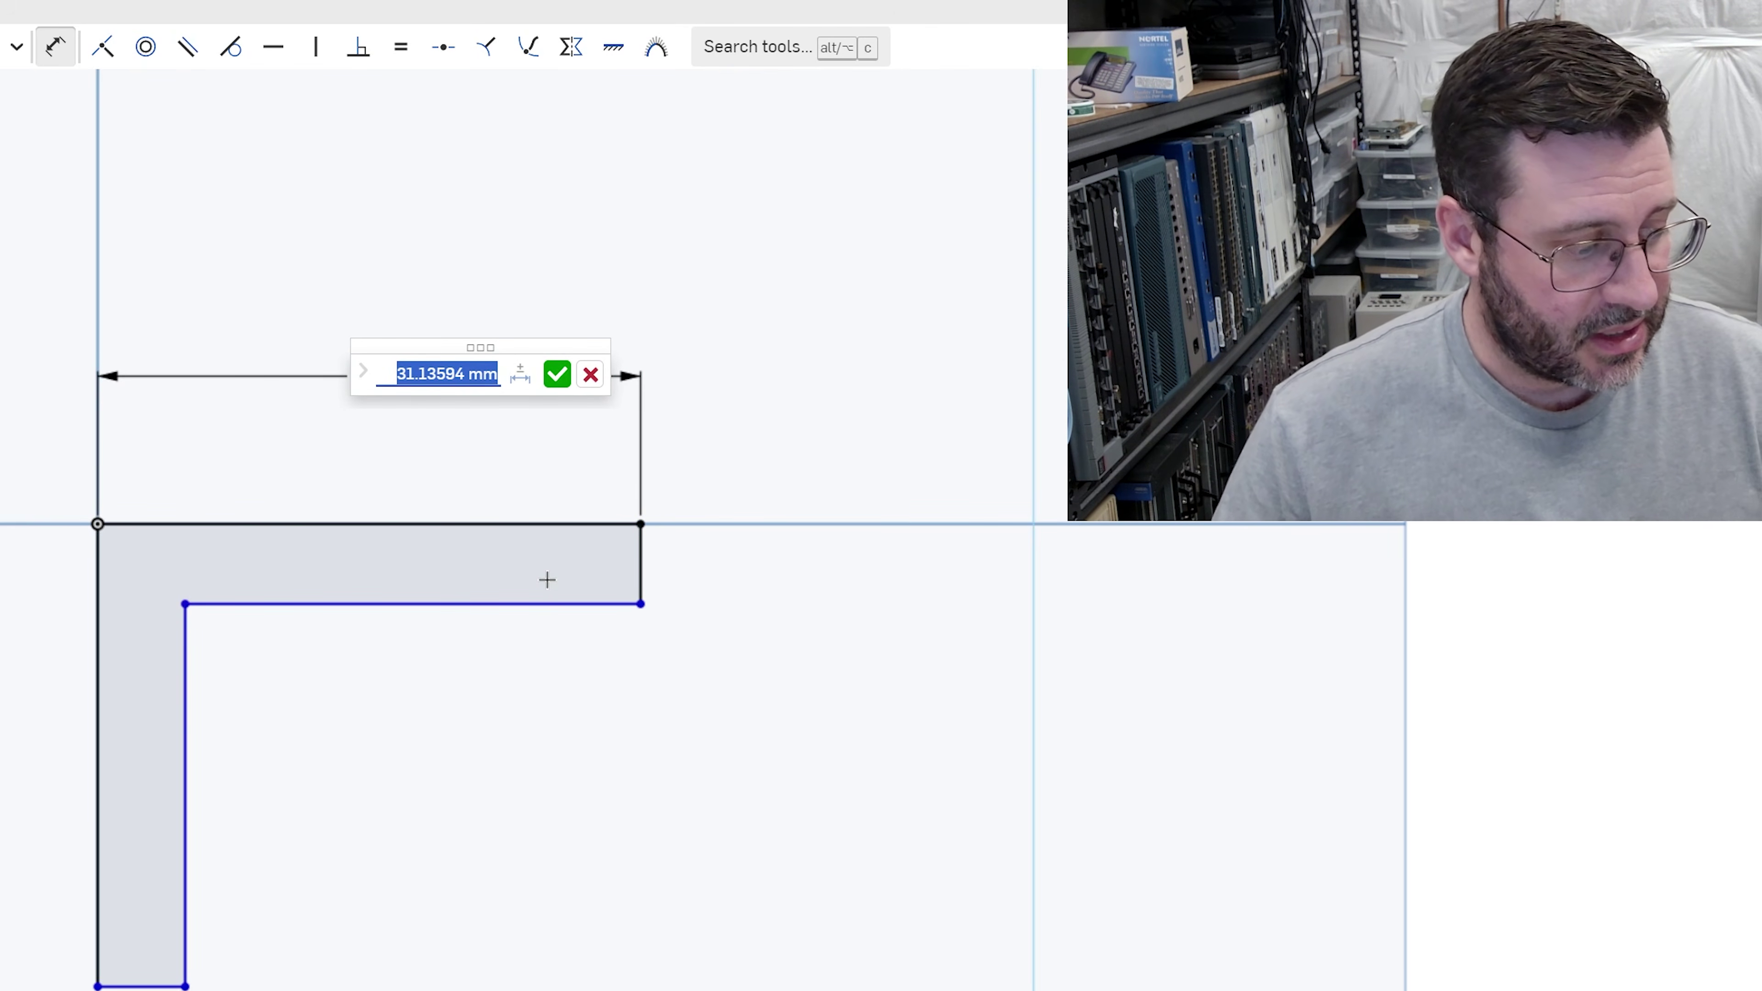
{"action": "type", "text": "20"}
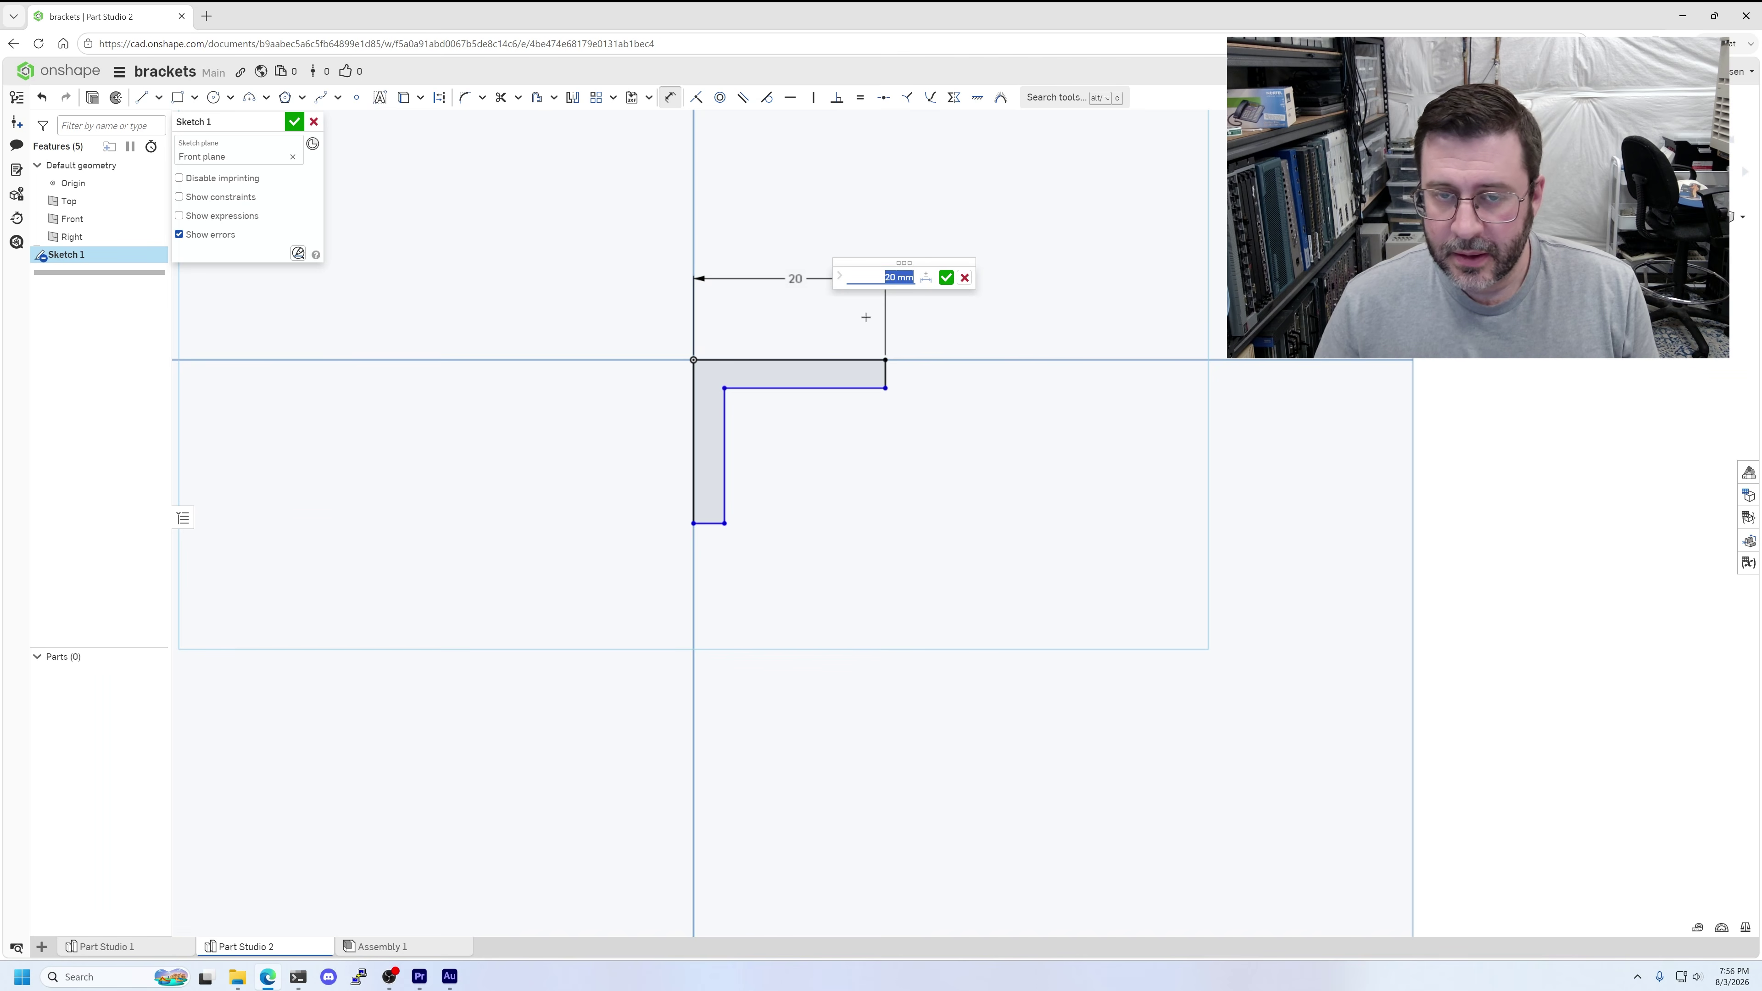
{"action": "left_click", "coordinate": [945, 279]}
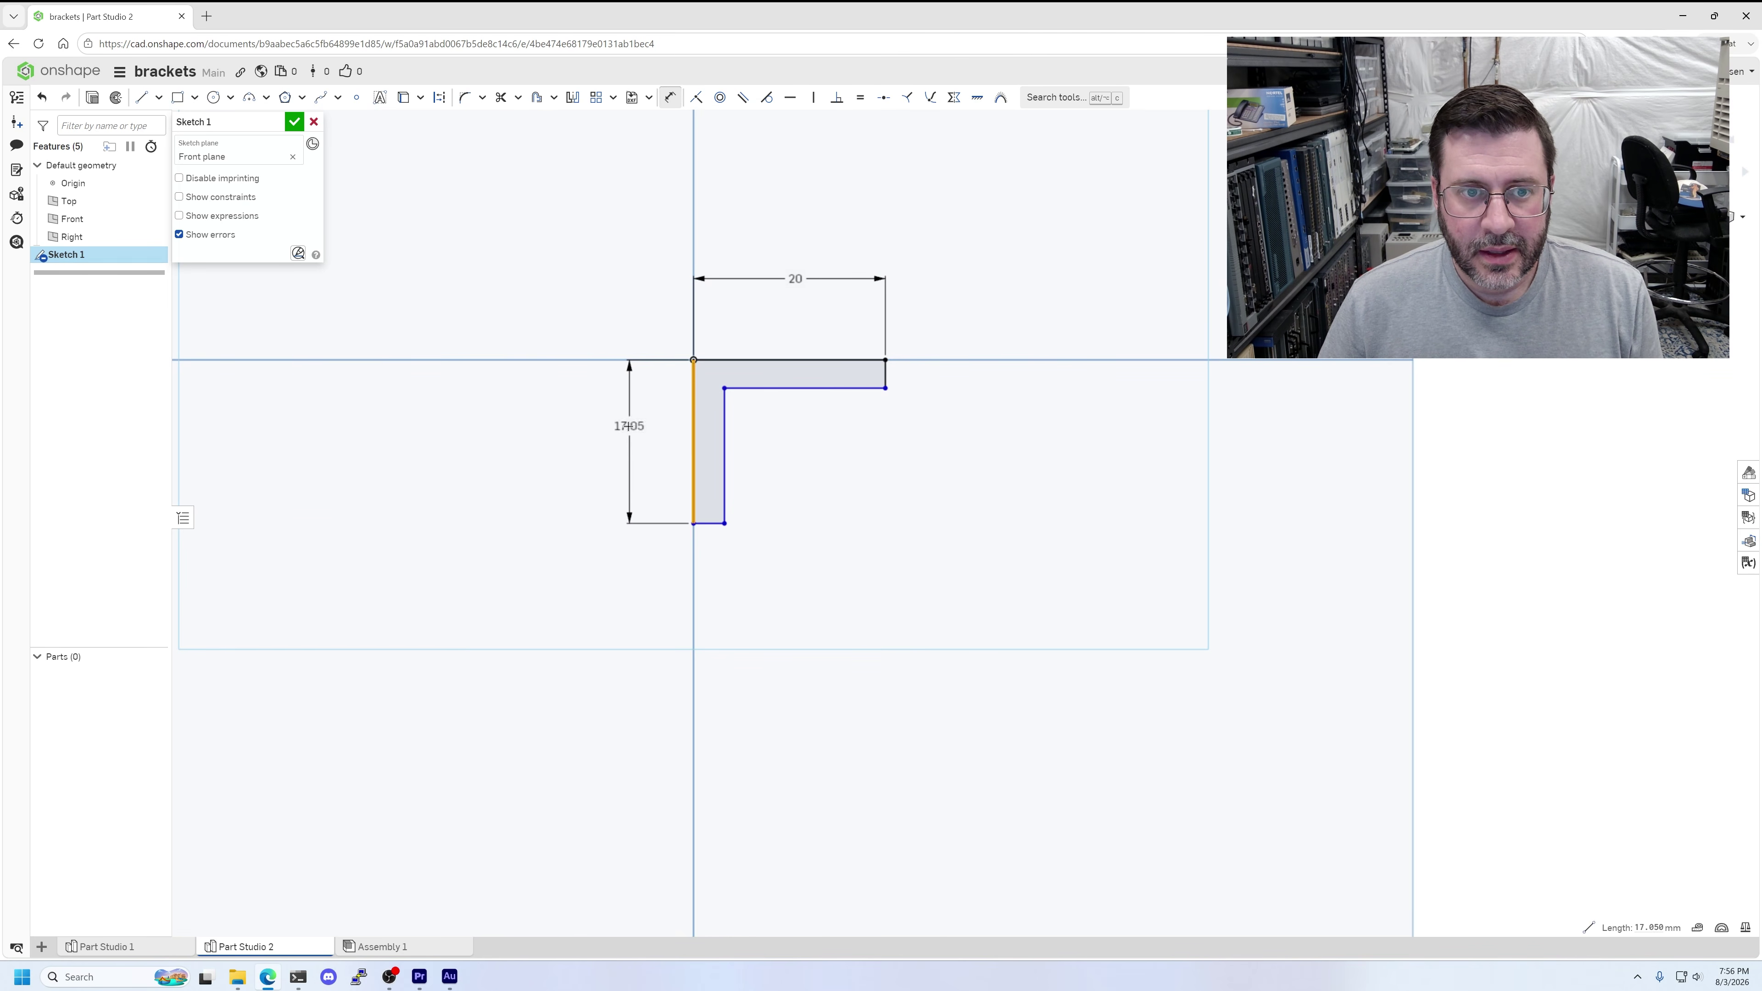
{"action": "left_click", "coordinate": [693, 444]}
{"action": "left_click", "coordinate": [628, 424]}
{"action": "type", "text": "40"}
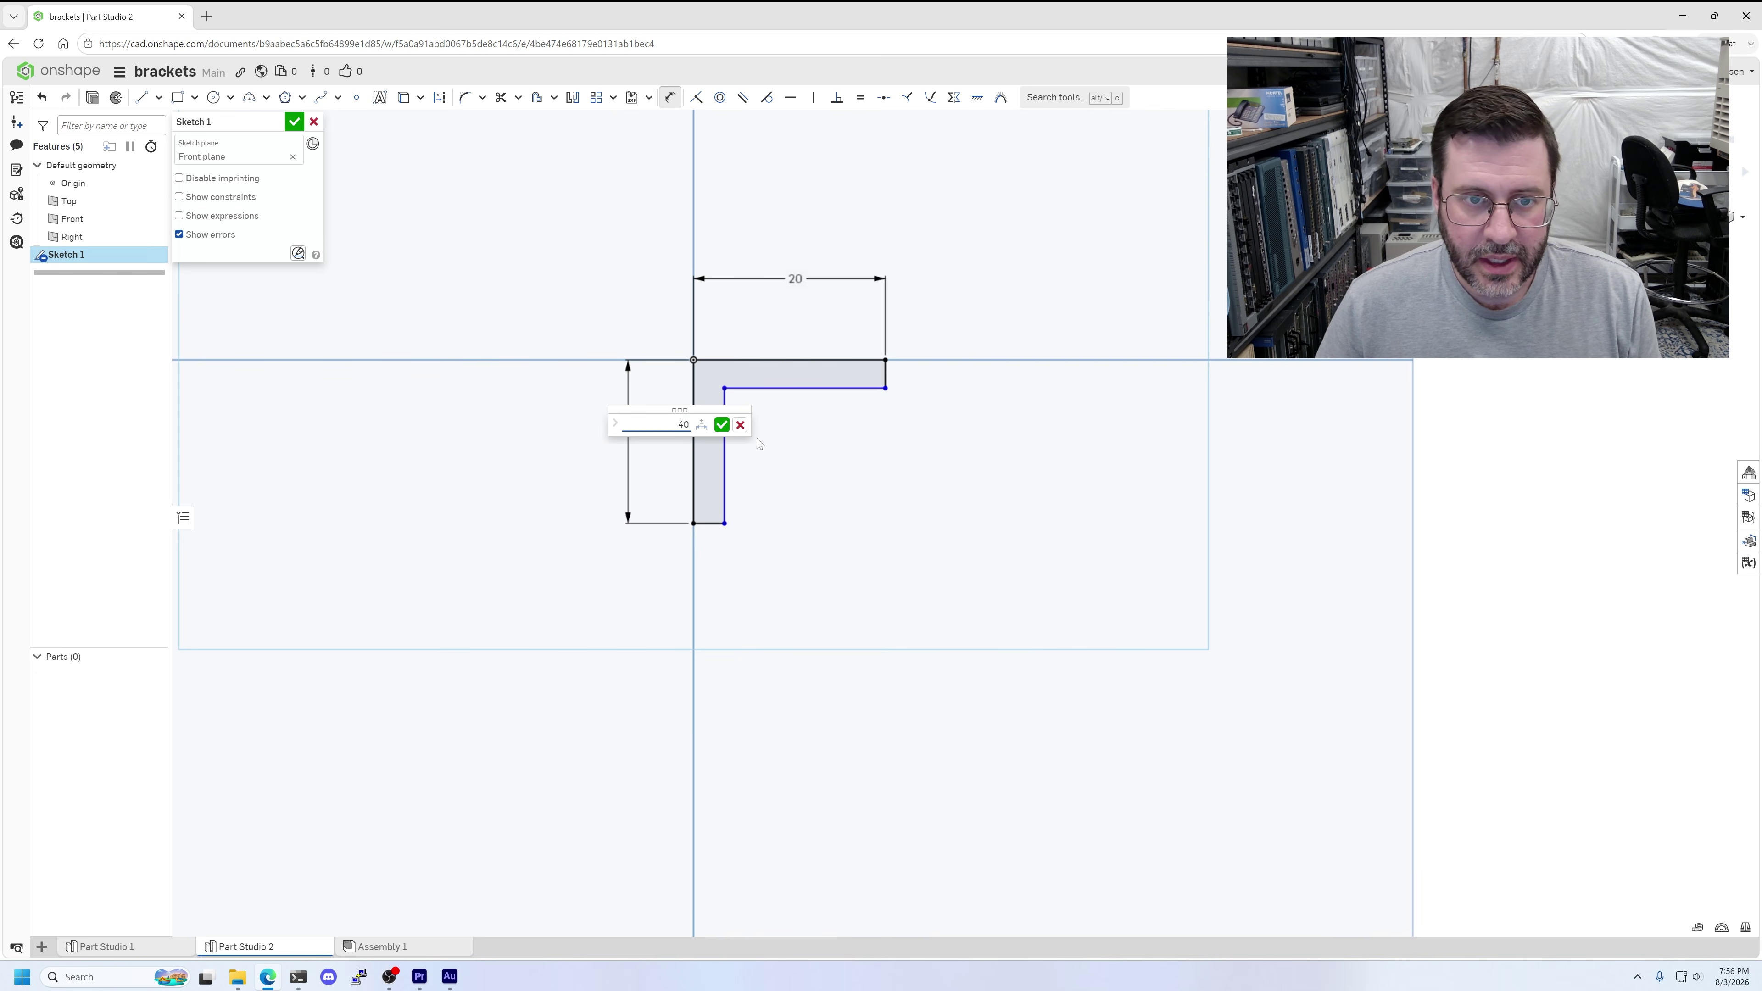
{"action": "left_click", "coordinate": [721, 424]}
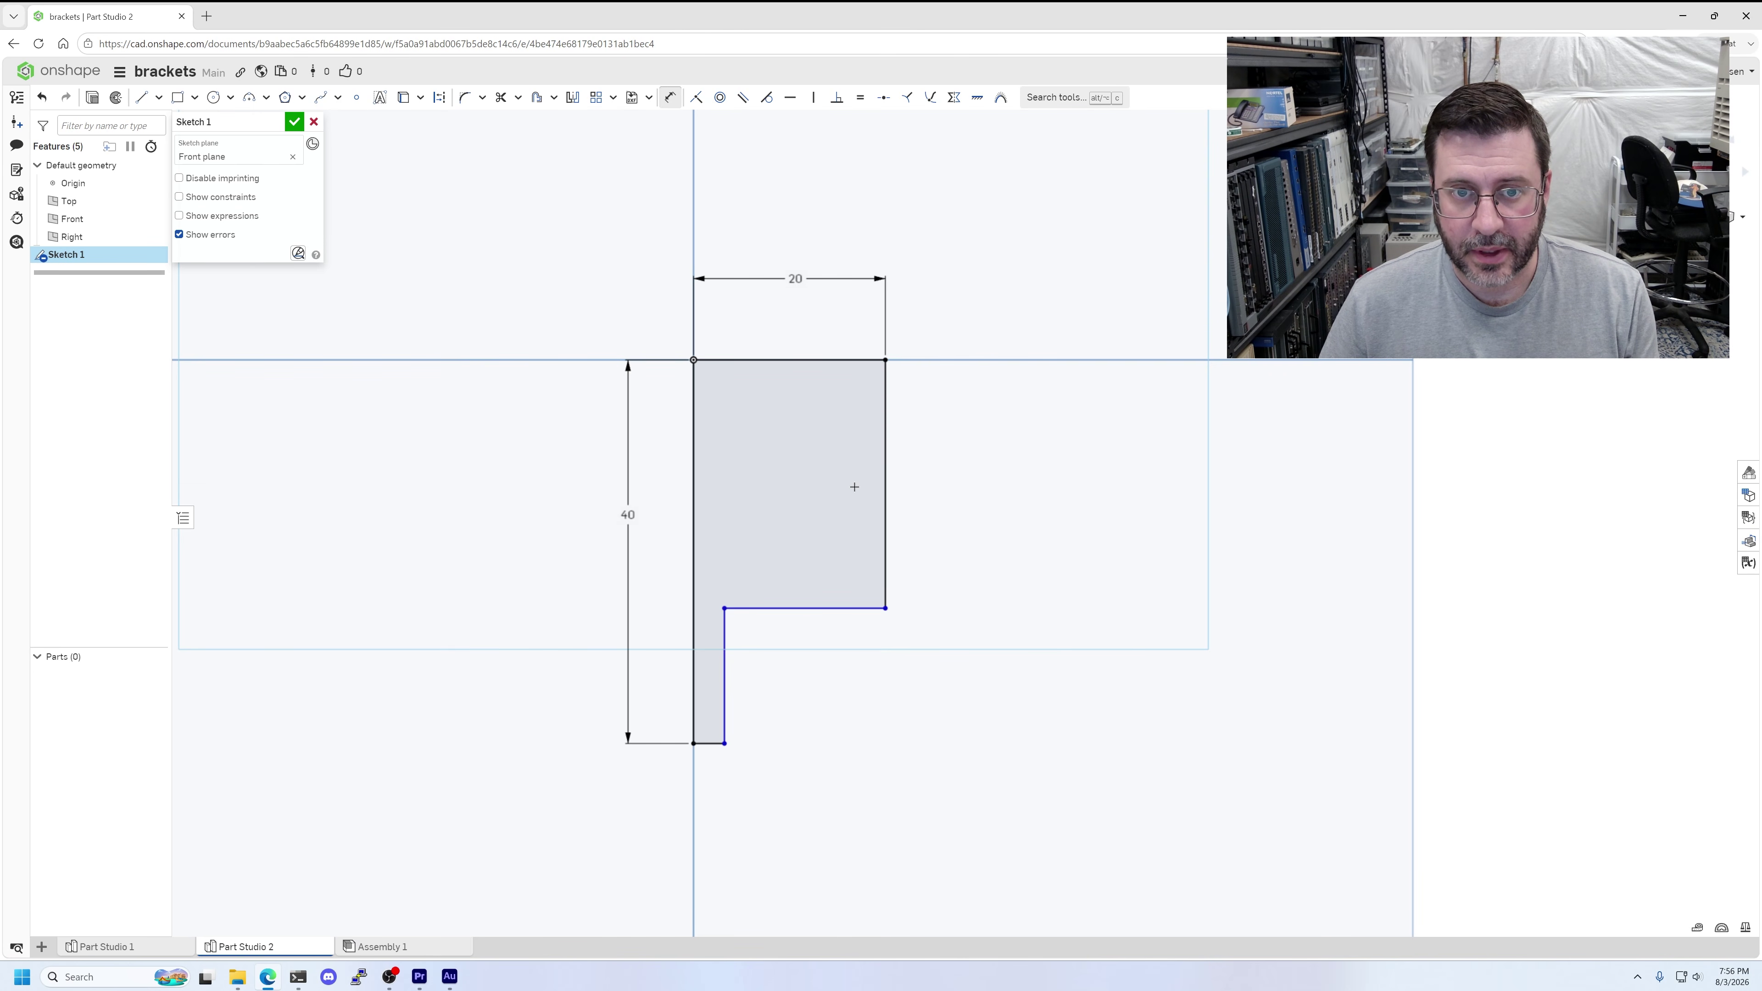
- Dimension the end edges of both legs so the L-profile is 4 mm thick throughout
{"action": "left_click", "coordinate": [886, 447]}
{"action": "left_click", "coordinate": [974, 486]}
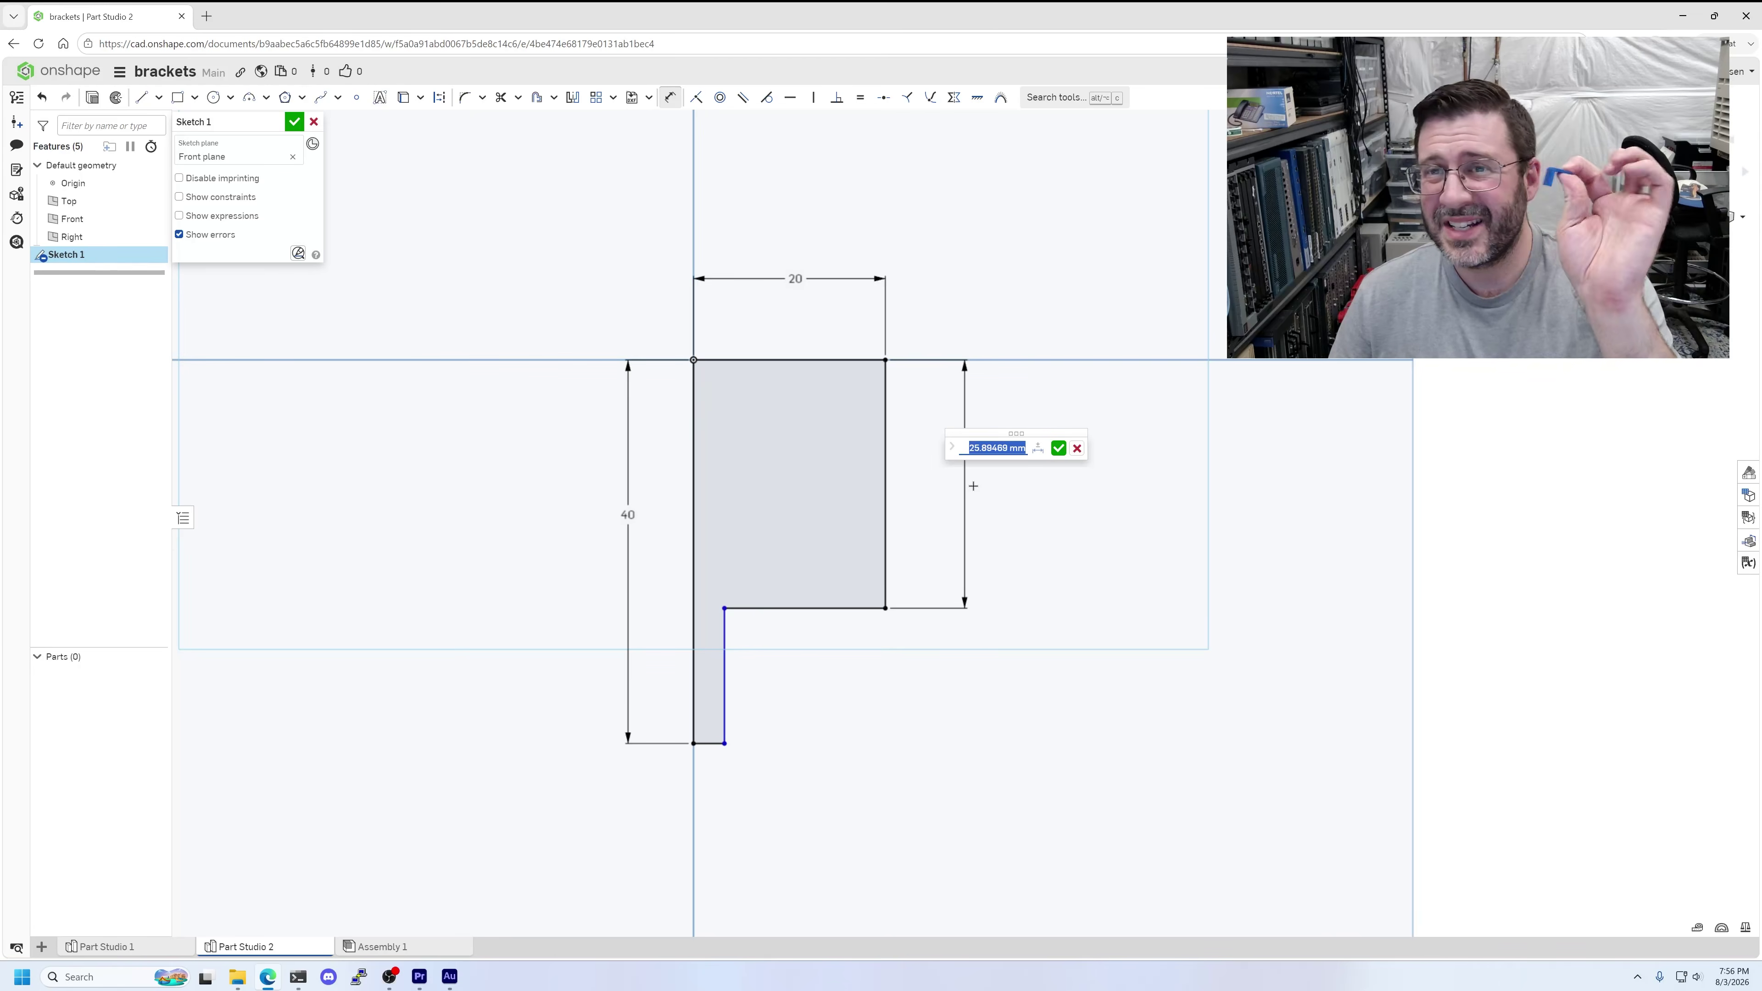
{"action": "type", "text": "4"}
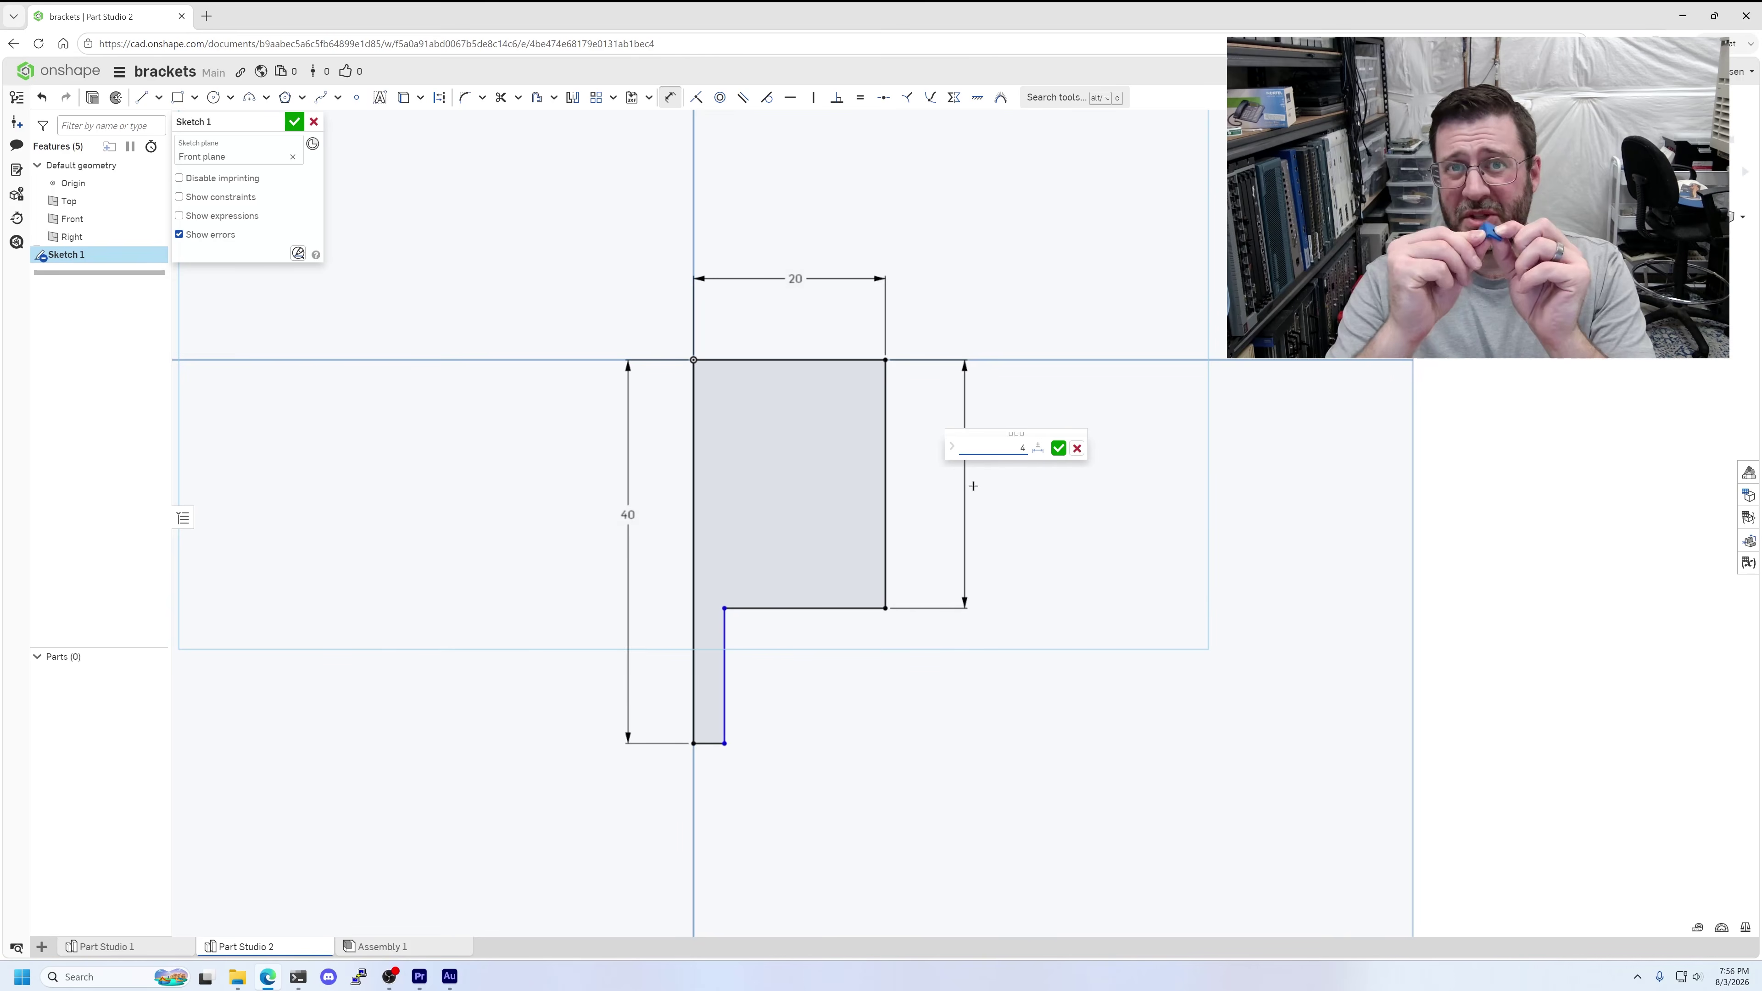
{"action": "key", "text": "Return"}
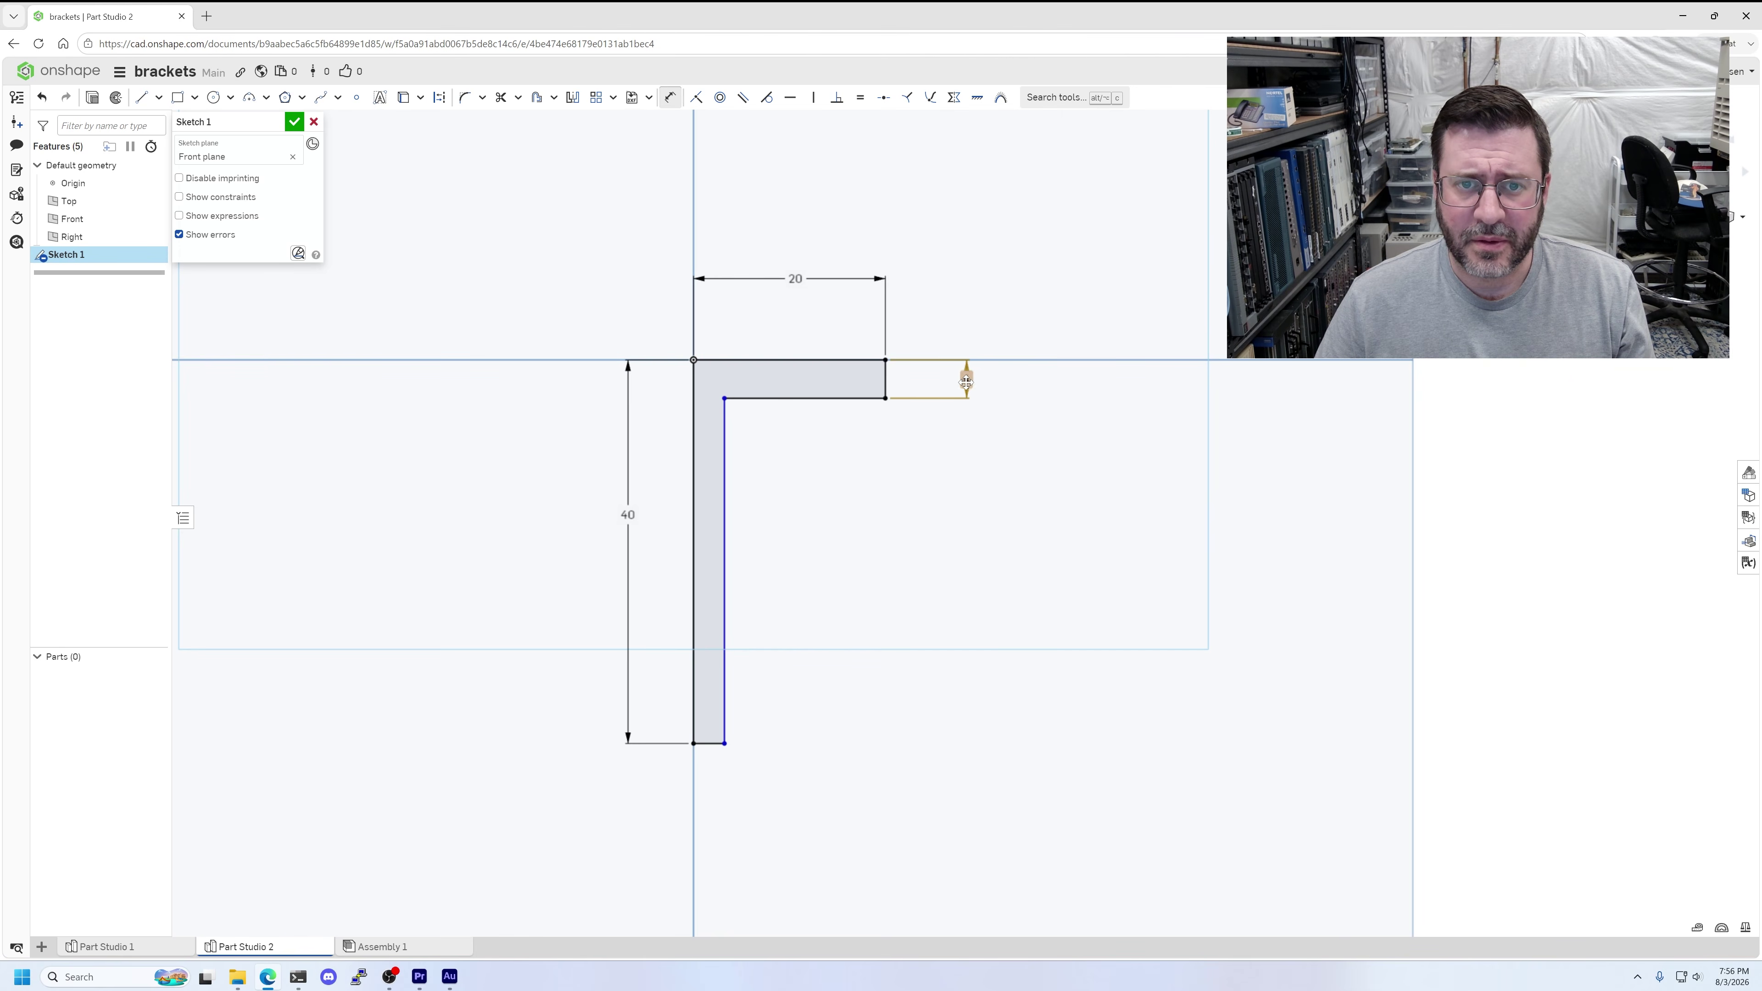
{"action": "left_click", "coordinate": [711, 744]}
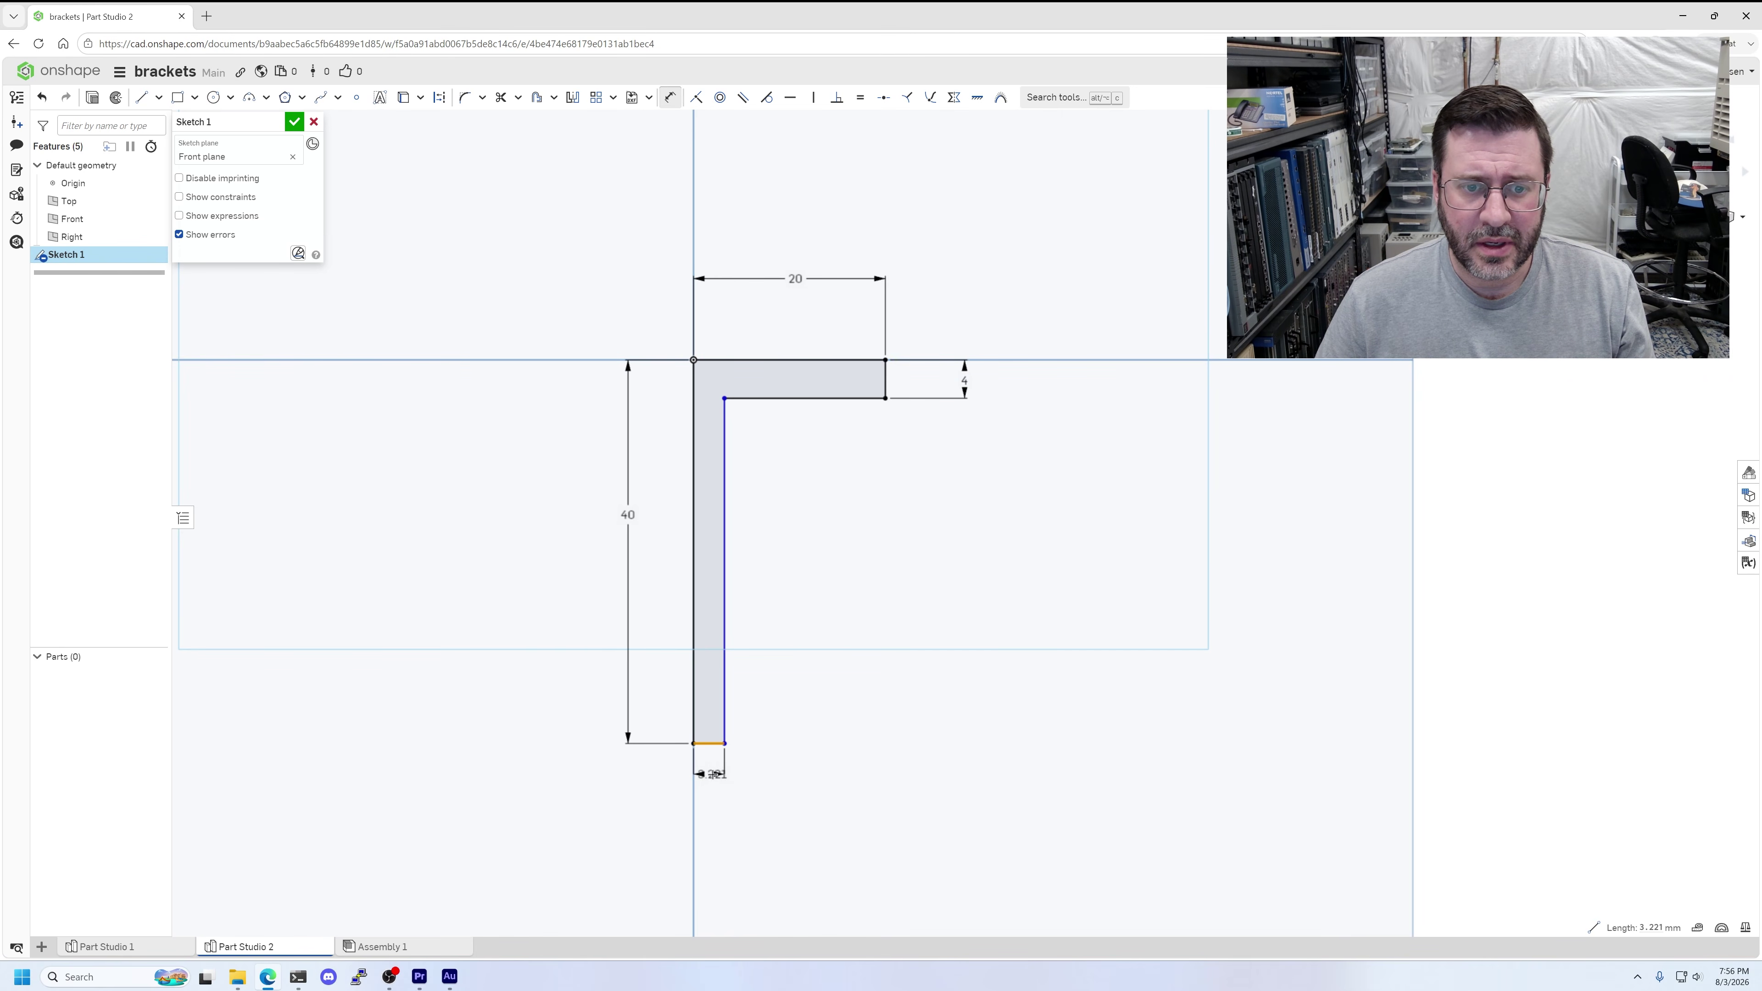
{"action": "left_click", "coordinate": [738, 790]}
{"action": "type", "text": "4"}
{"action": "left_click", "coordinate": [806, 773]}
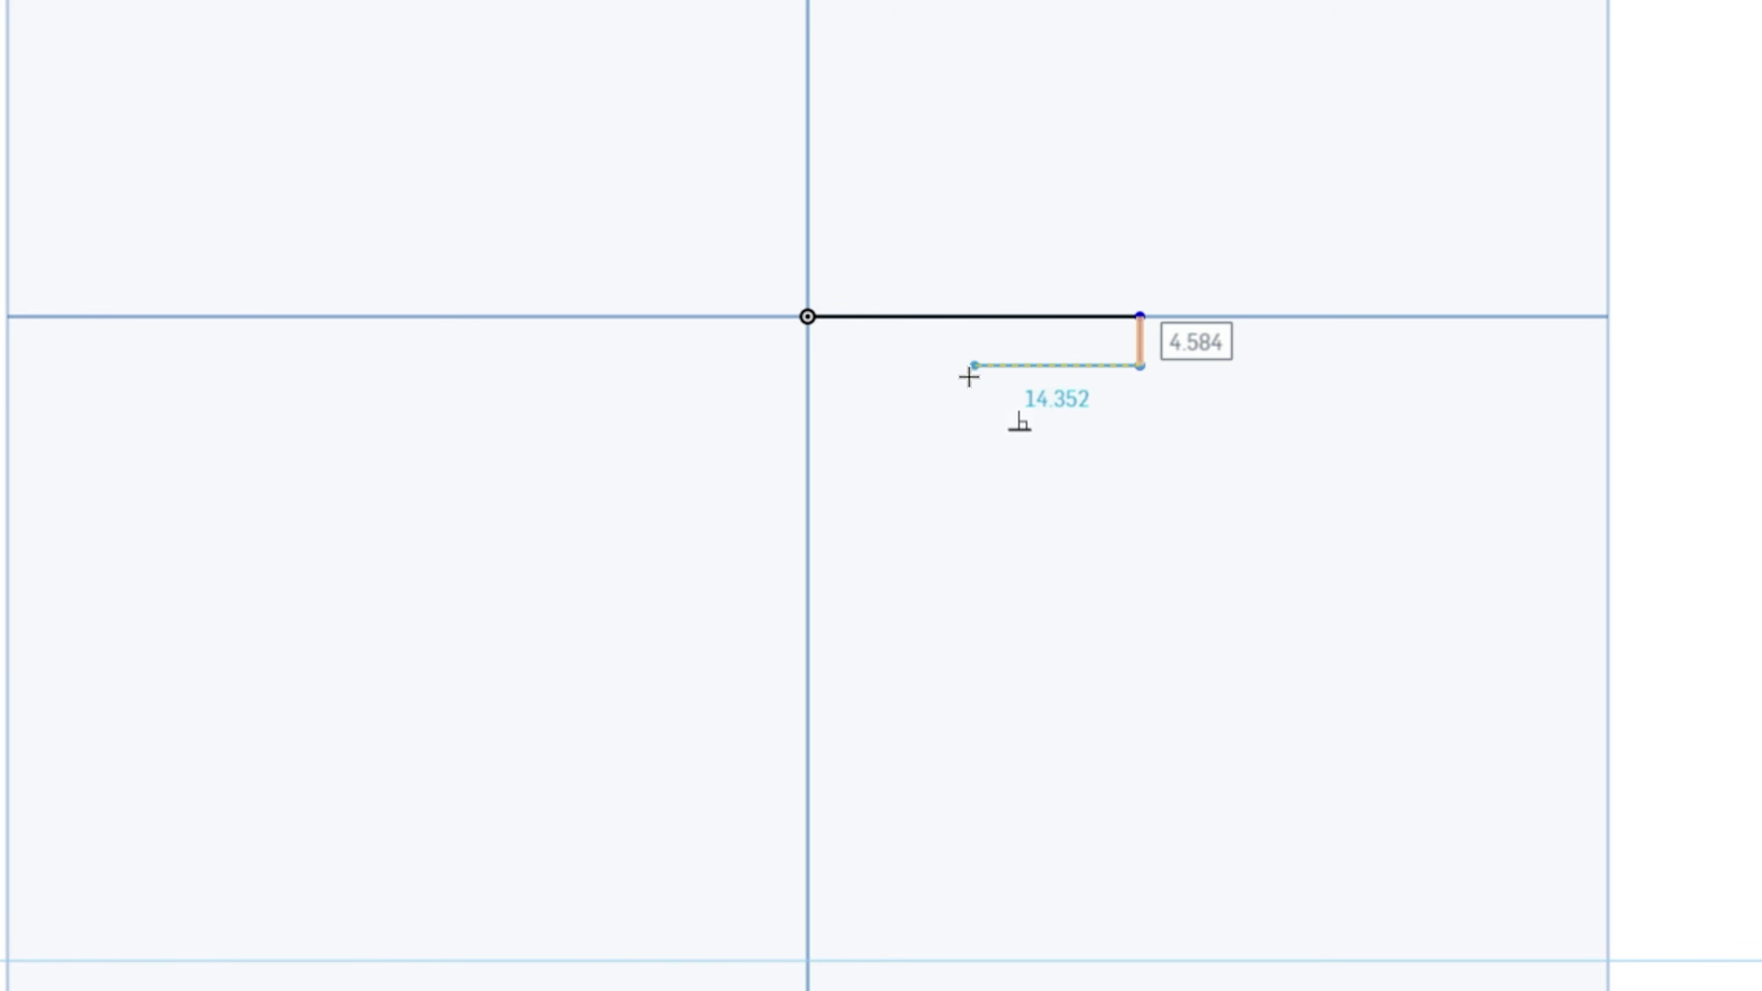
{"action": "left_click", "coordinate": [860, 366]}
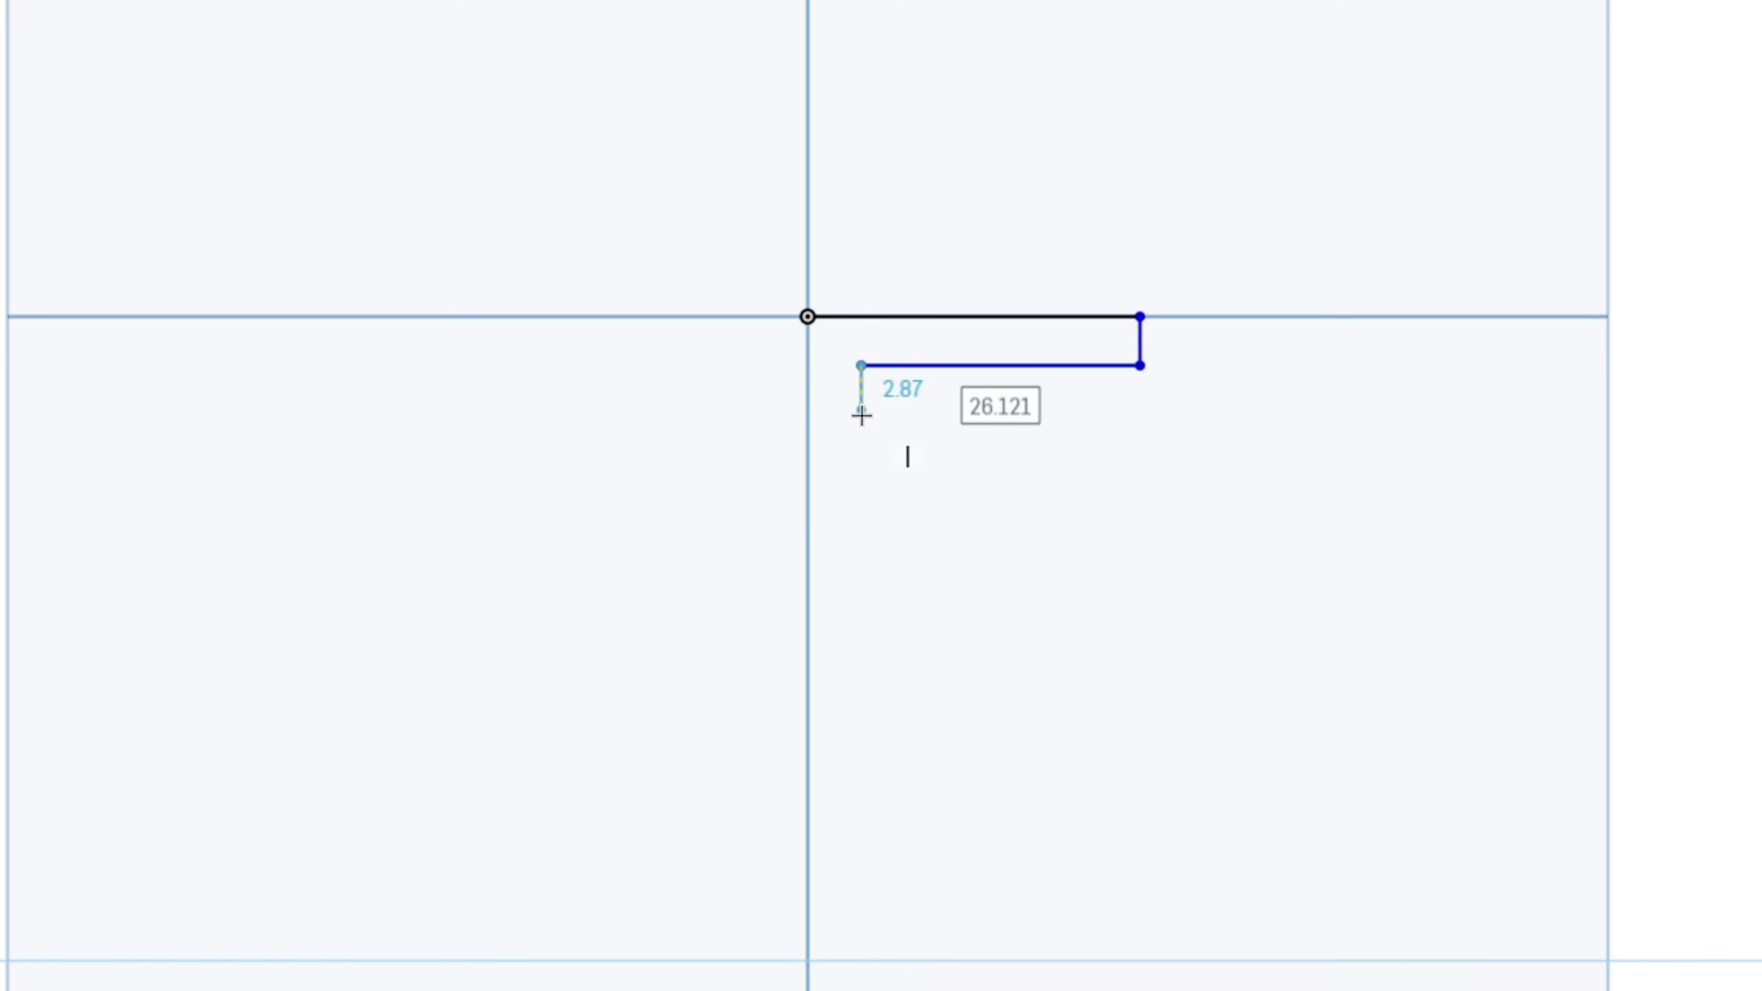
{"action": "left_click", "coordinate": [860, 600]}
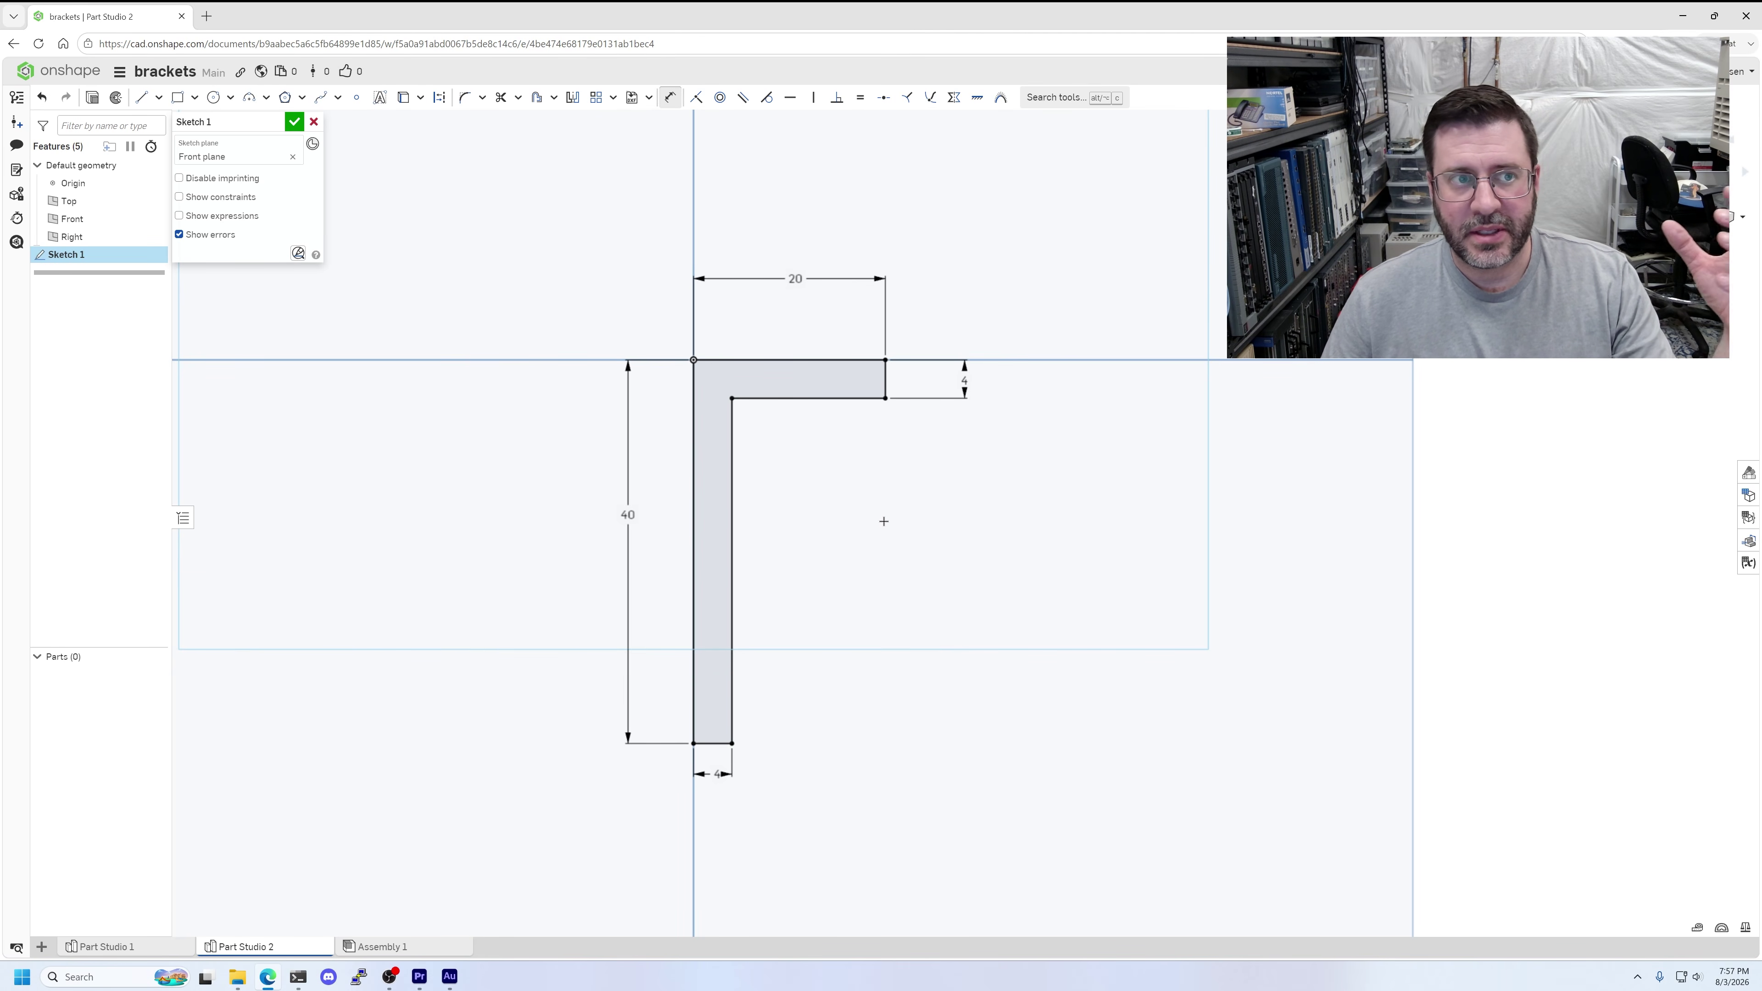
- Finish dimensioning and accept the L-profile sketch
{"action": "key", "text": "Escape"}
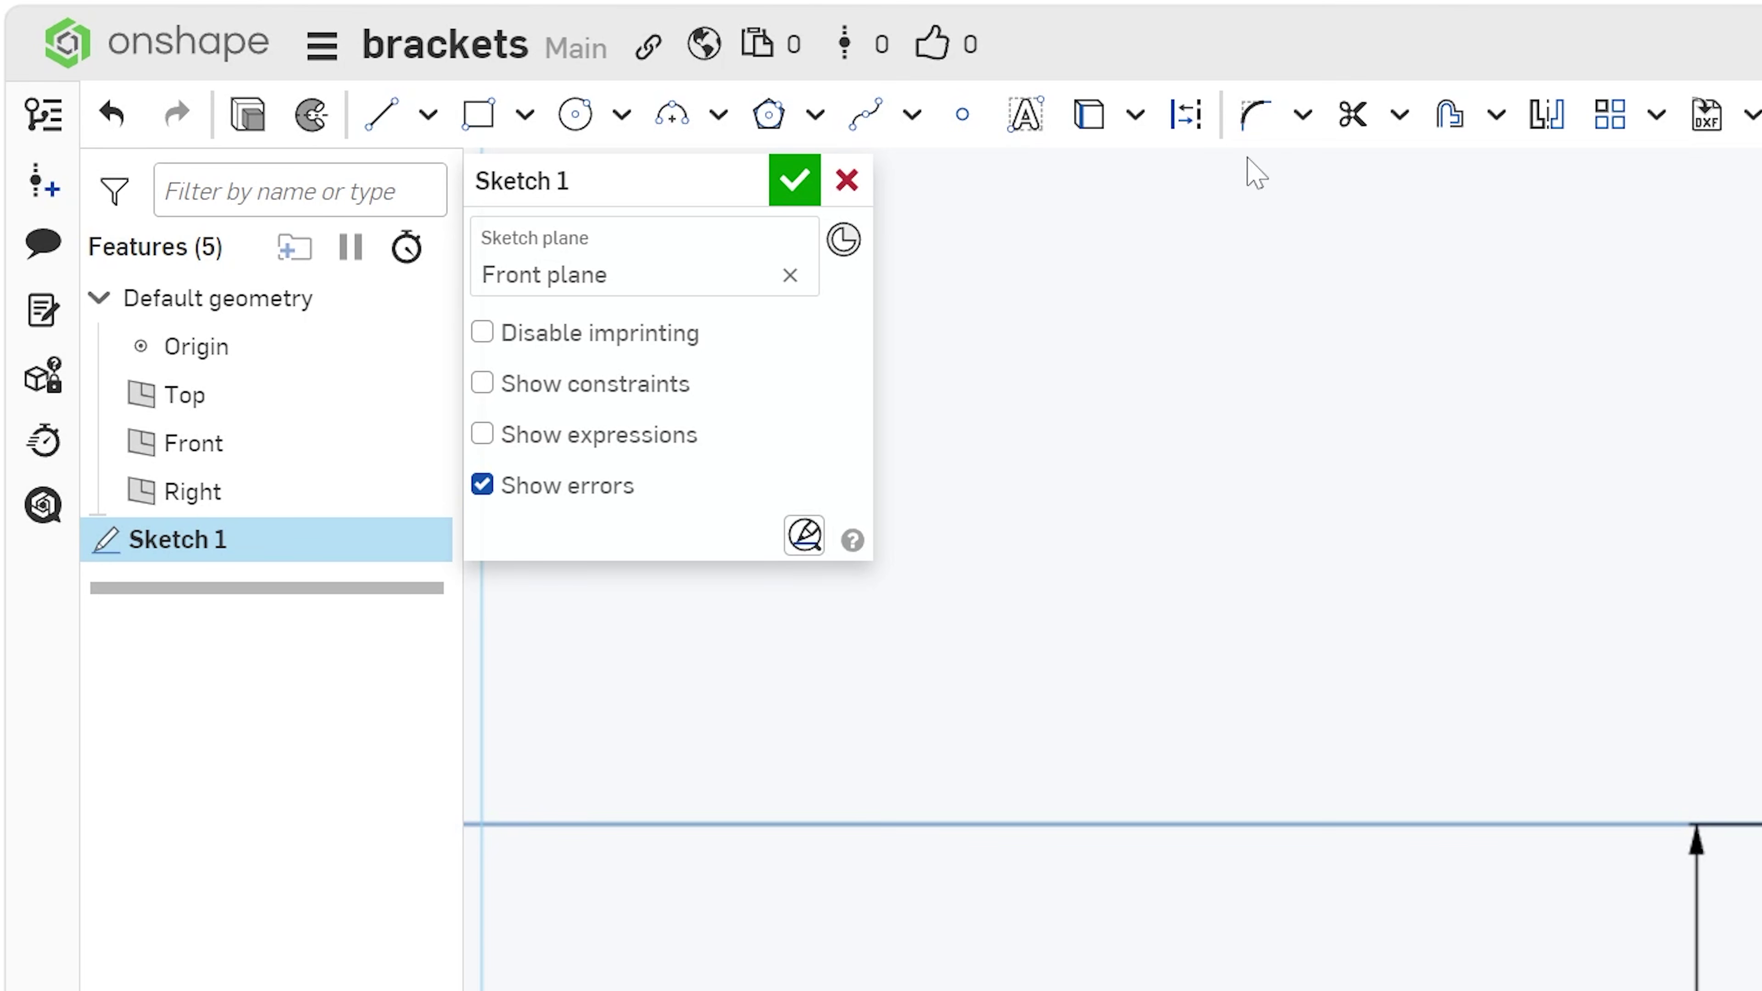
{"action": "left_click", "coordinate": [792, 192]}
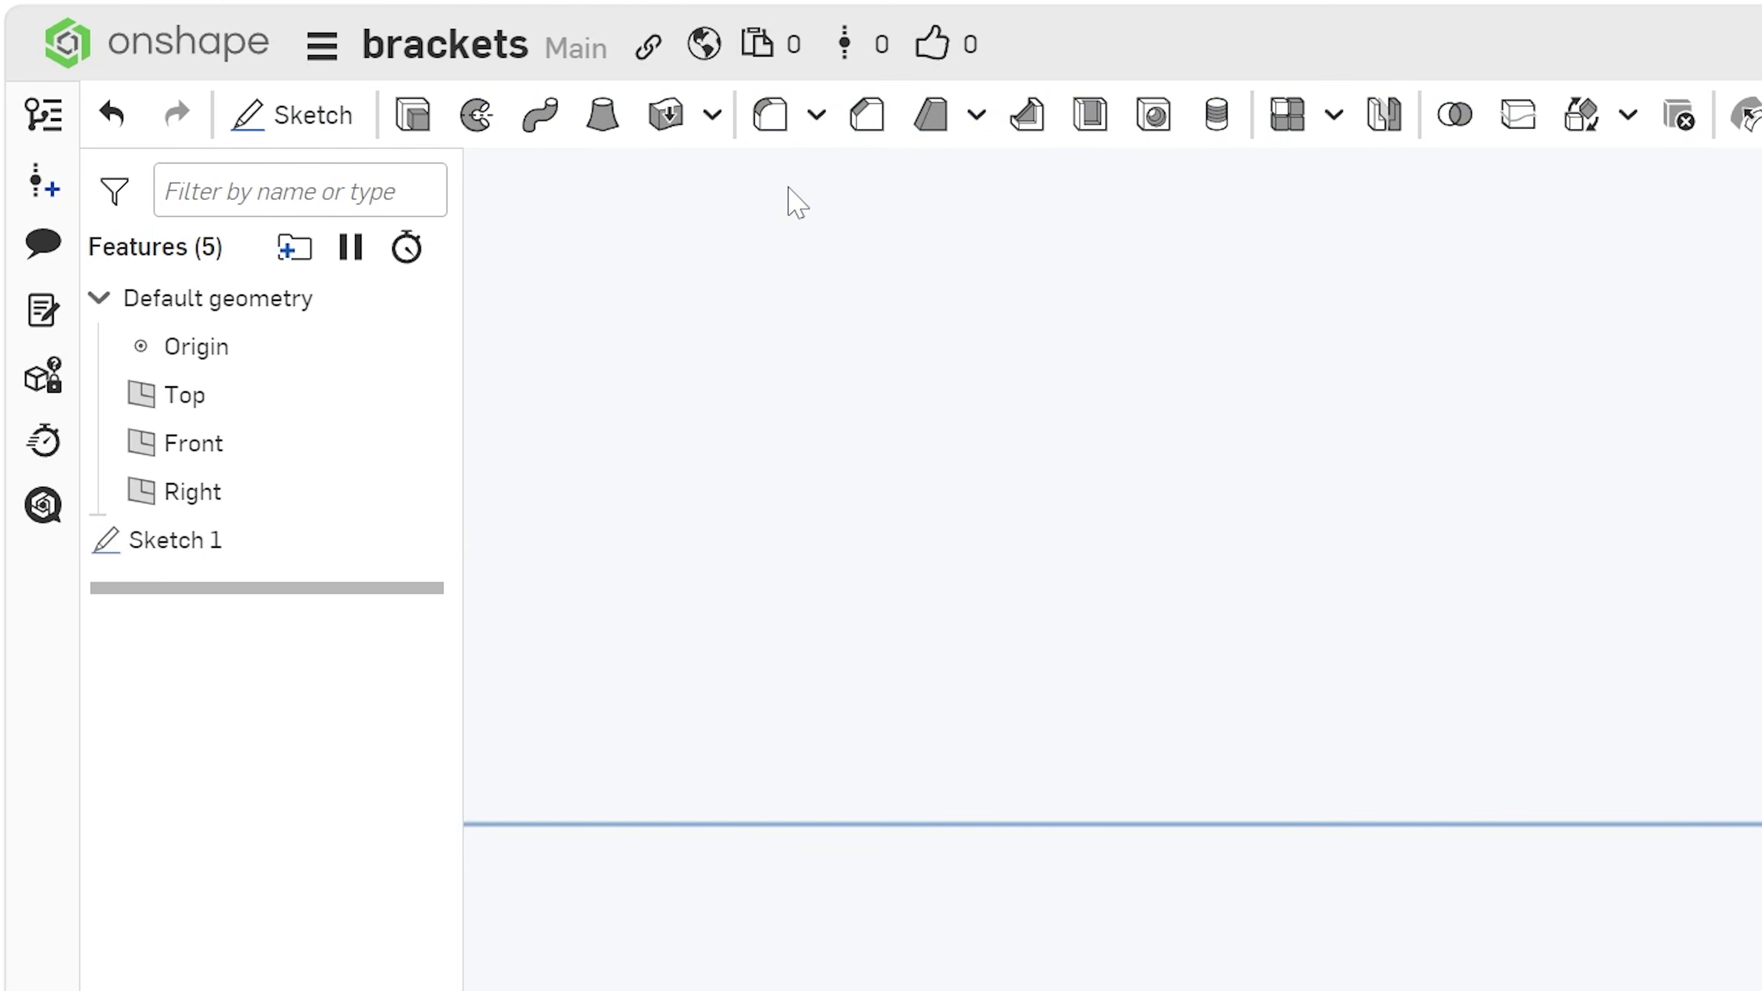
- Extrude the L-profile sketch as a new solid with a blind depth of 20 mm
{"action": "left_click", "coordinate": [738, 374]}
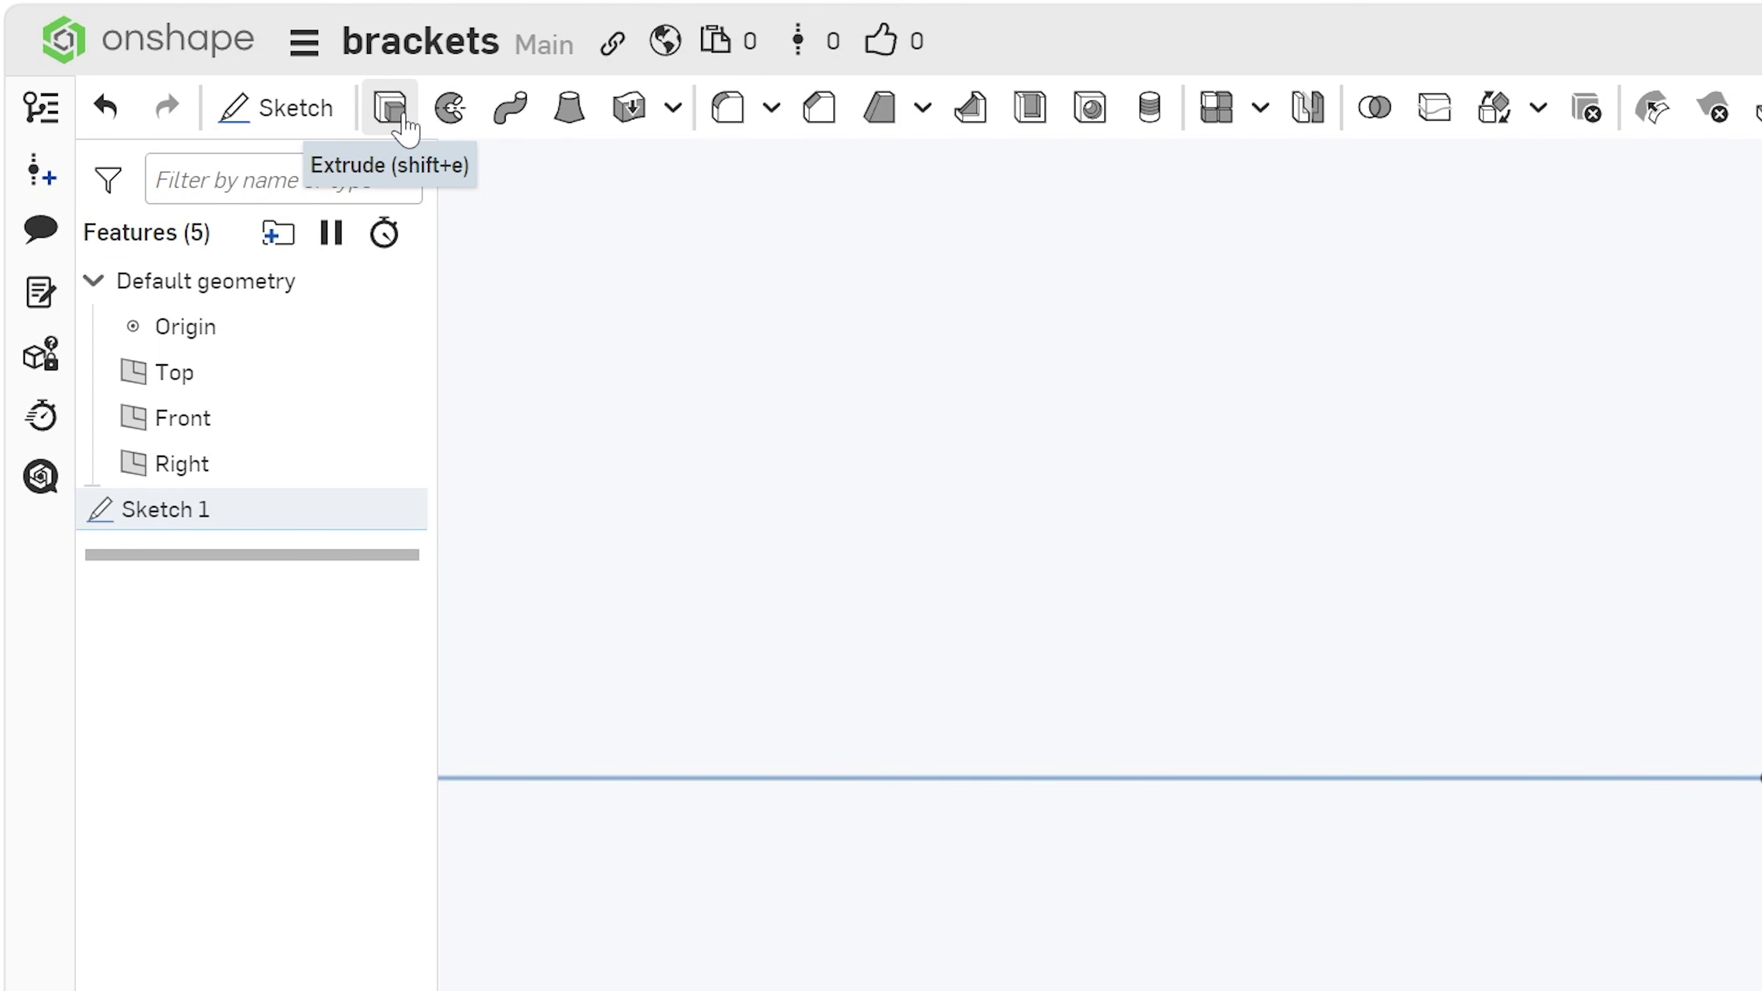
{"action": "left_click", "coordinate": [403, 125]}
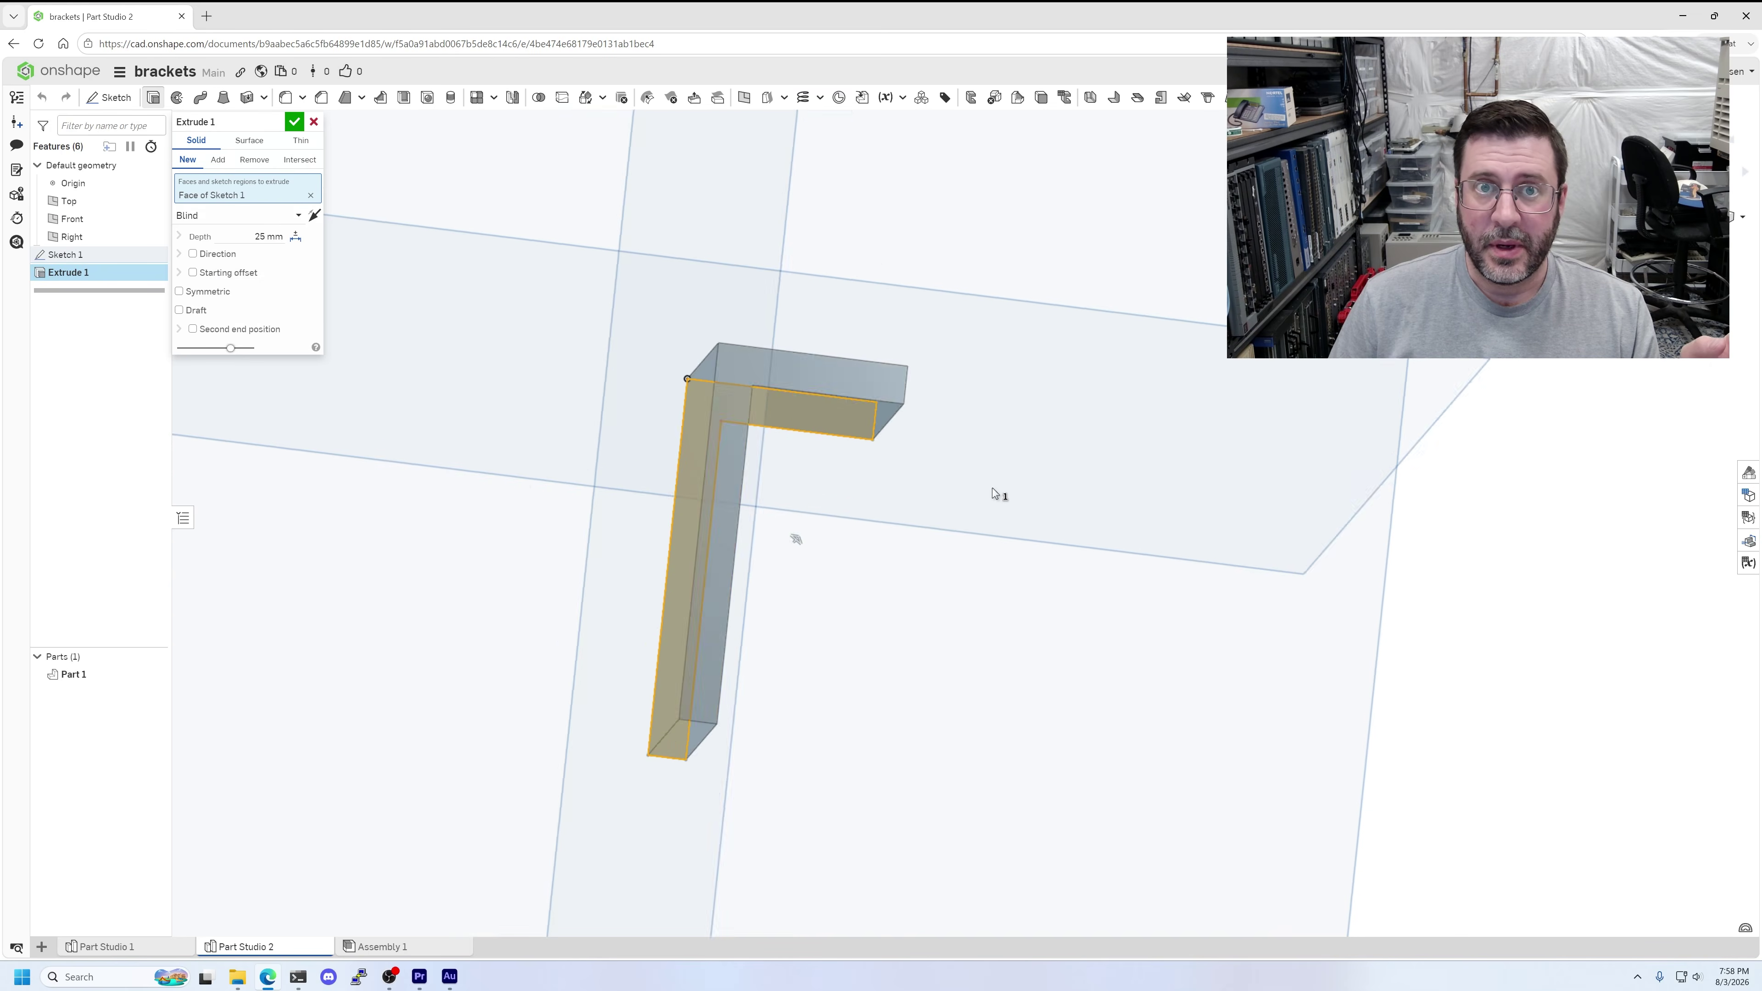
{"action": "right_click_drag", "start_coordinate": [992, 488], "coordinate": [899, 489]}
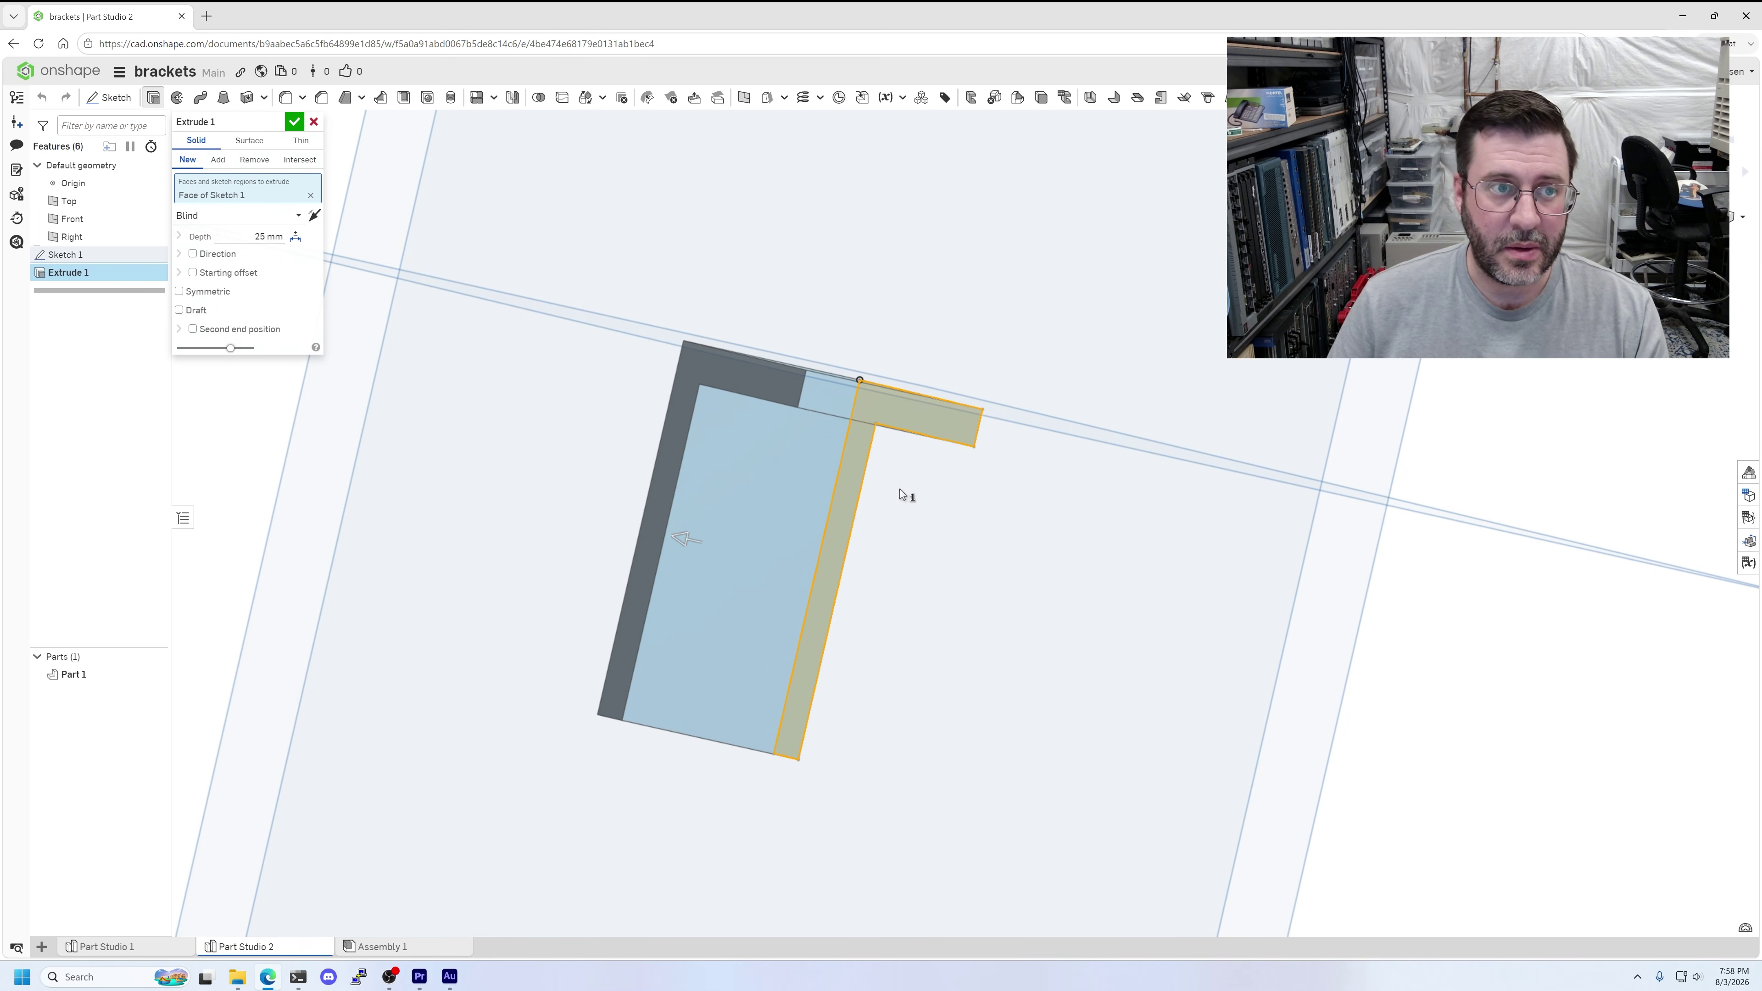
{"action": "left_click", "coordinate": [268, 237]}
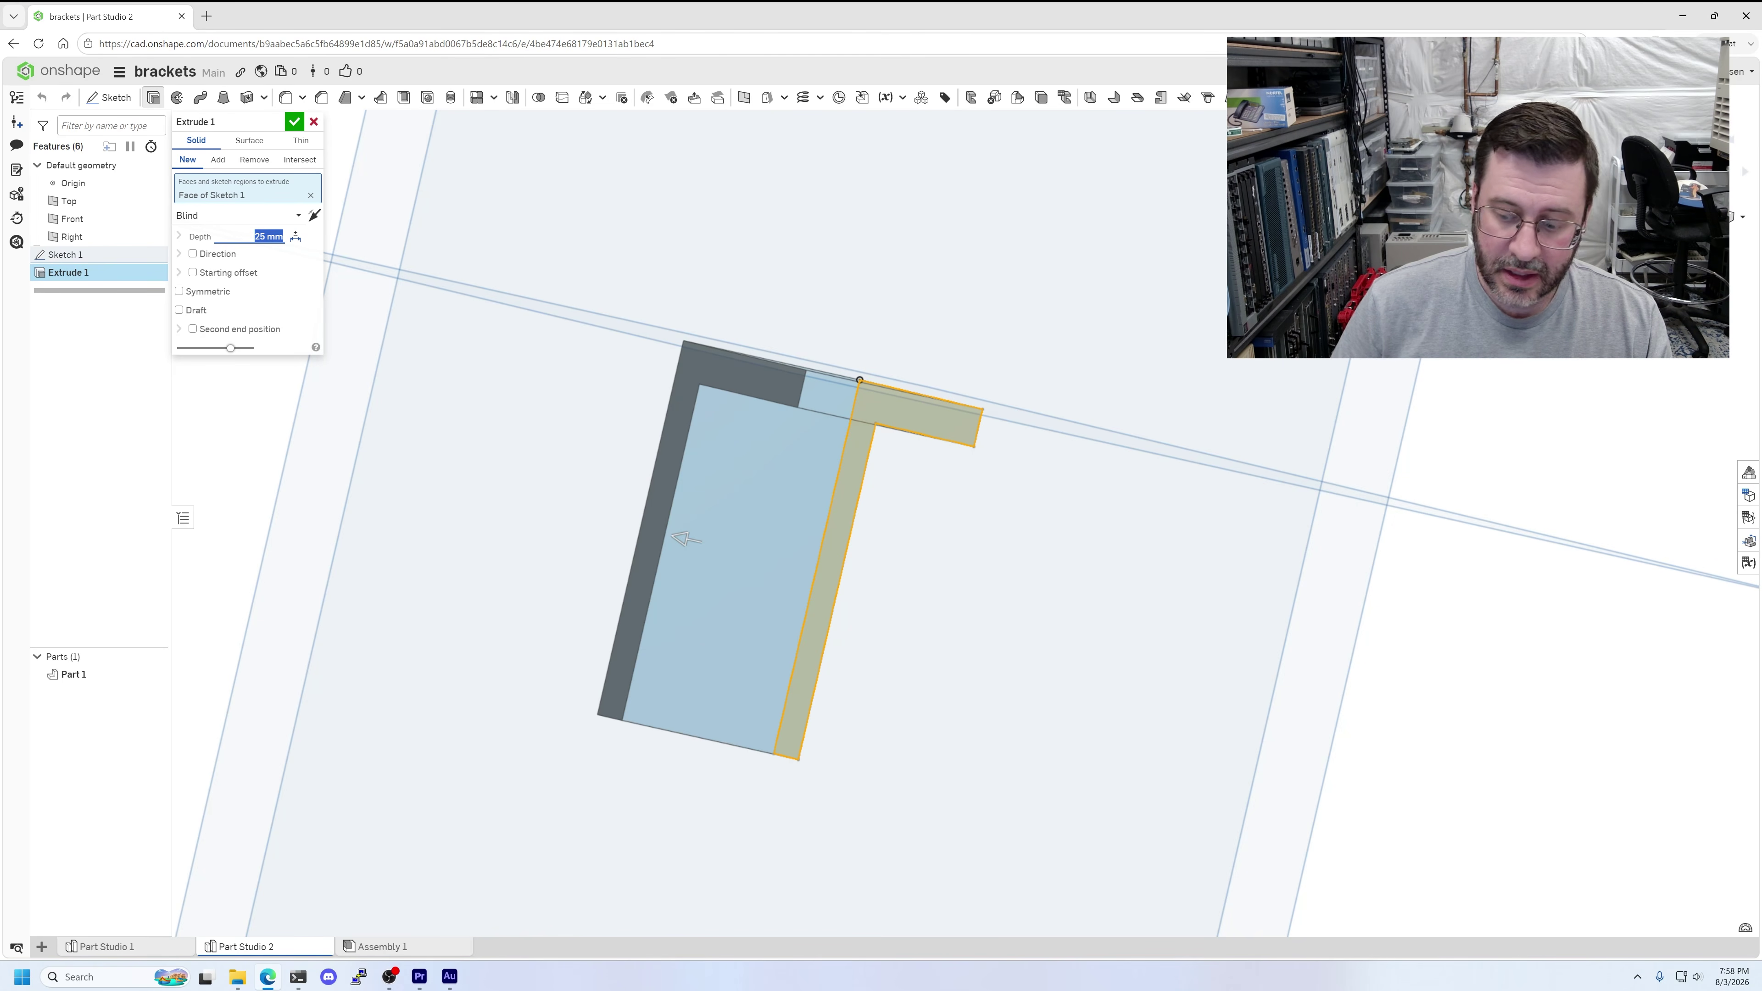
{"action": "key", "text": "Return"}
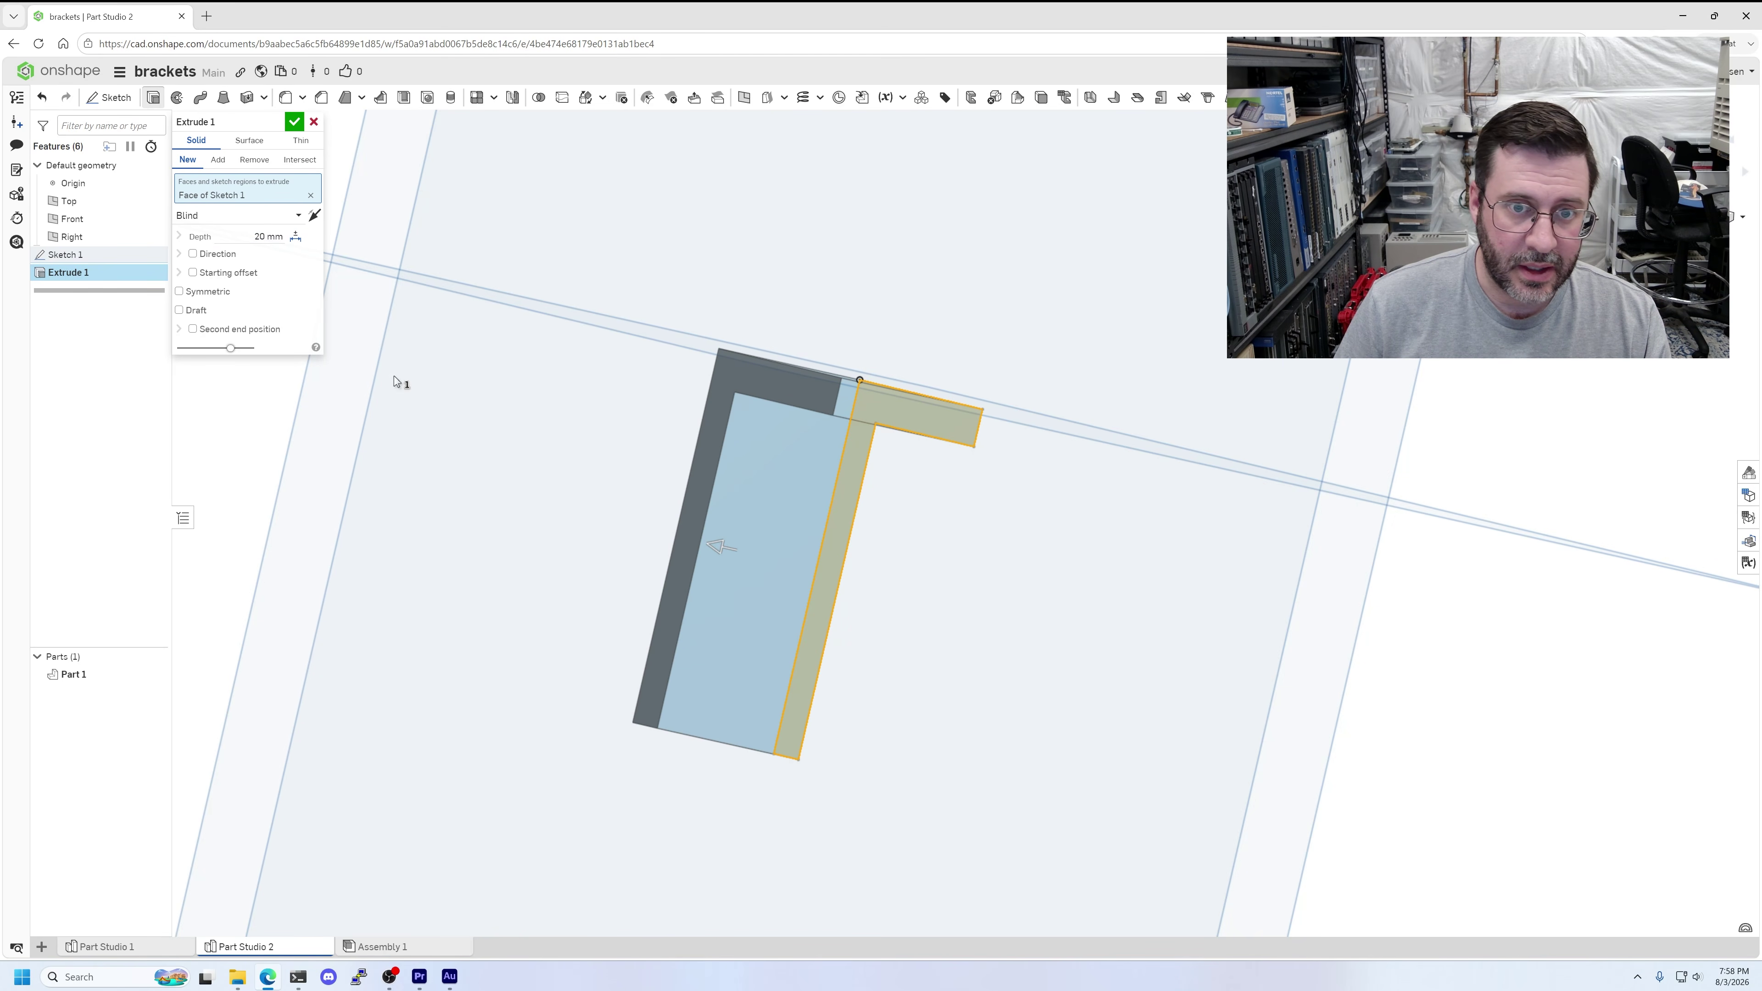
- Make the bracket's extrusion symmetric about the sketch plane and accept it
{"action": "right_click_drag", "start_coordinate": [668, 450], "coordinate": [901, 501]}
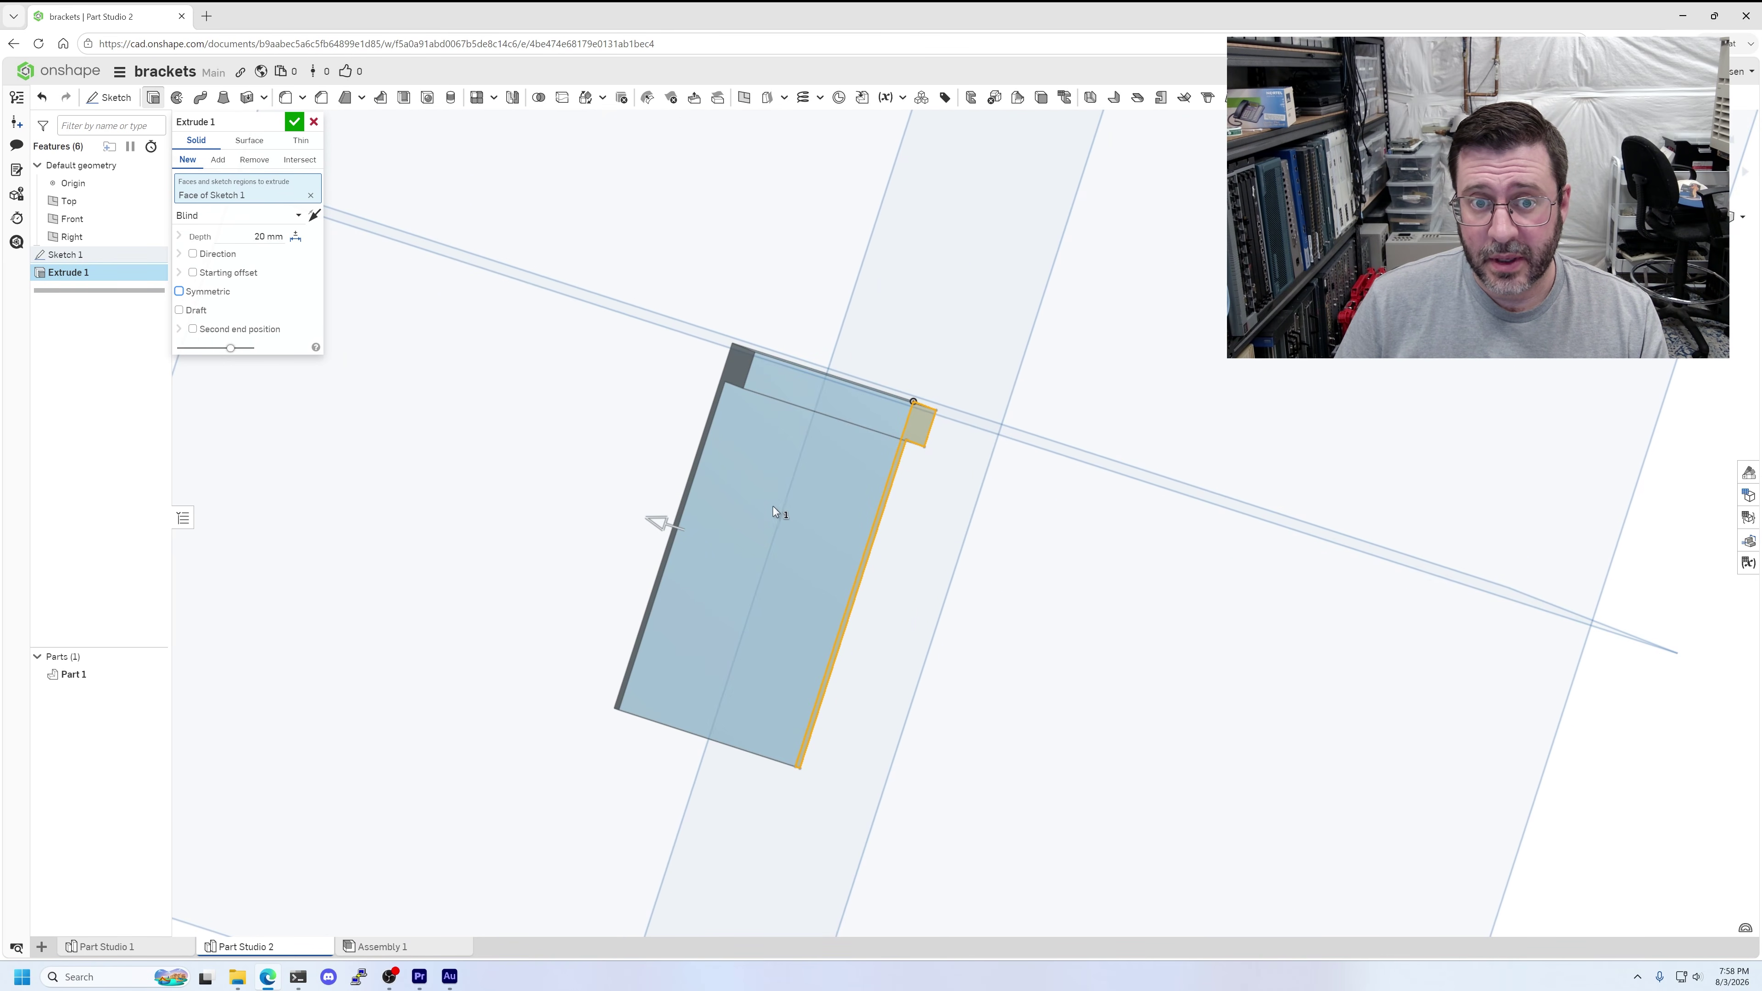
{"action": "right_click_drag", "start_coordinate": [922, 592], "coordinate": [926, 490]}
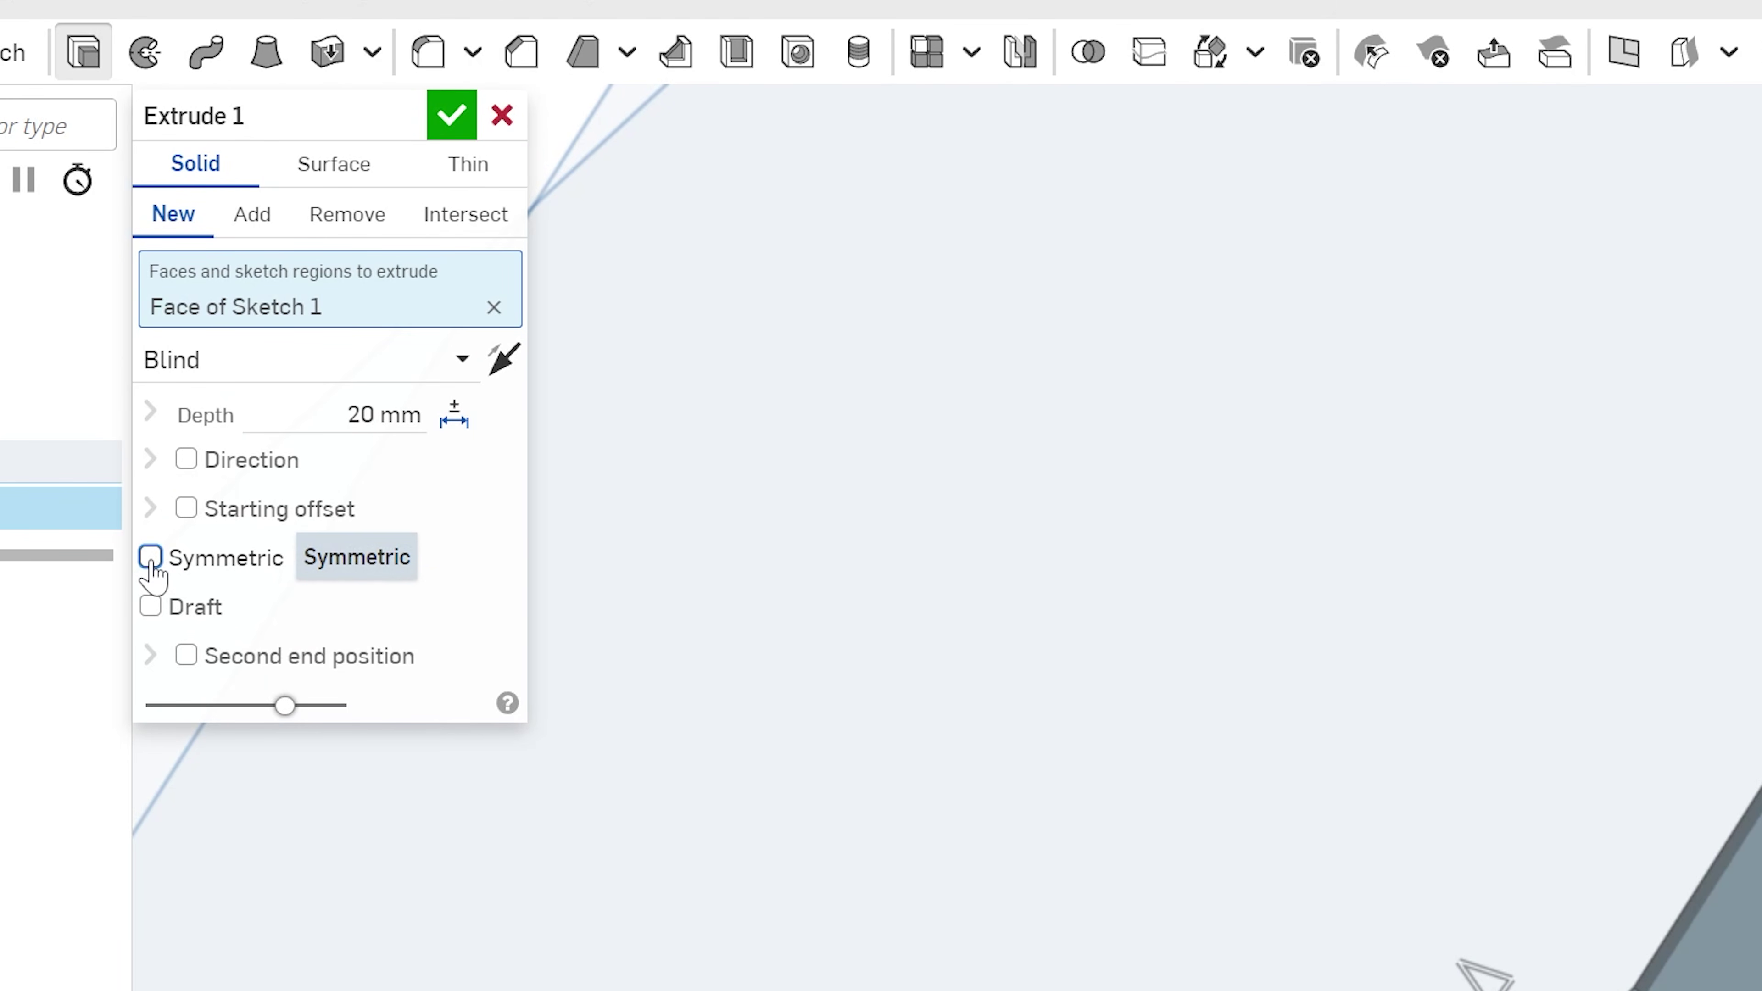
{"action": "left_click", "coordinate": [150, 559]}
{"action": "right_click_drag", "start_coordinate": [957, 585], "coordinate": [1024, 398]}
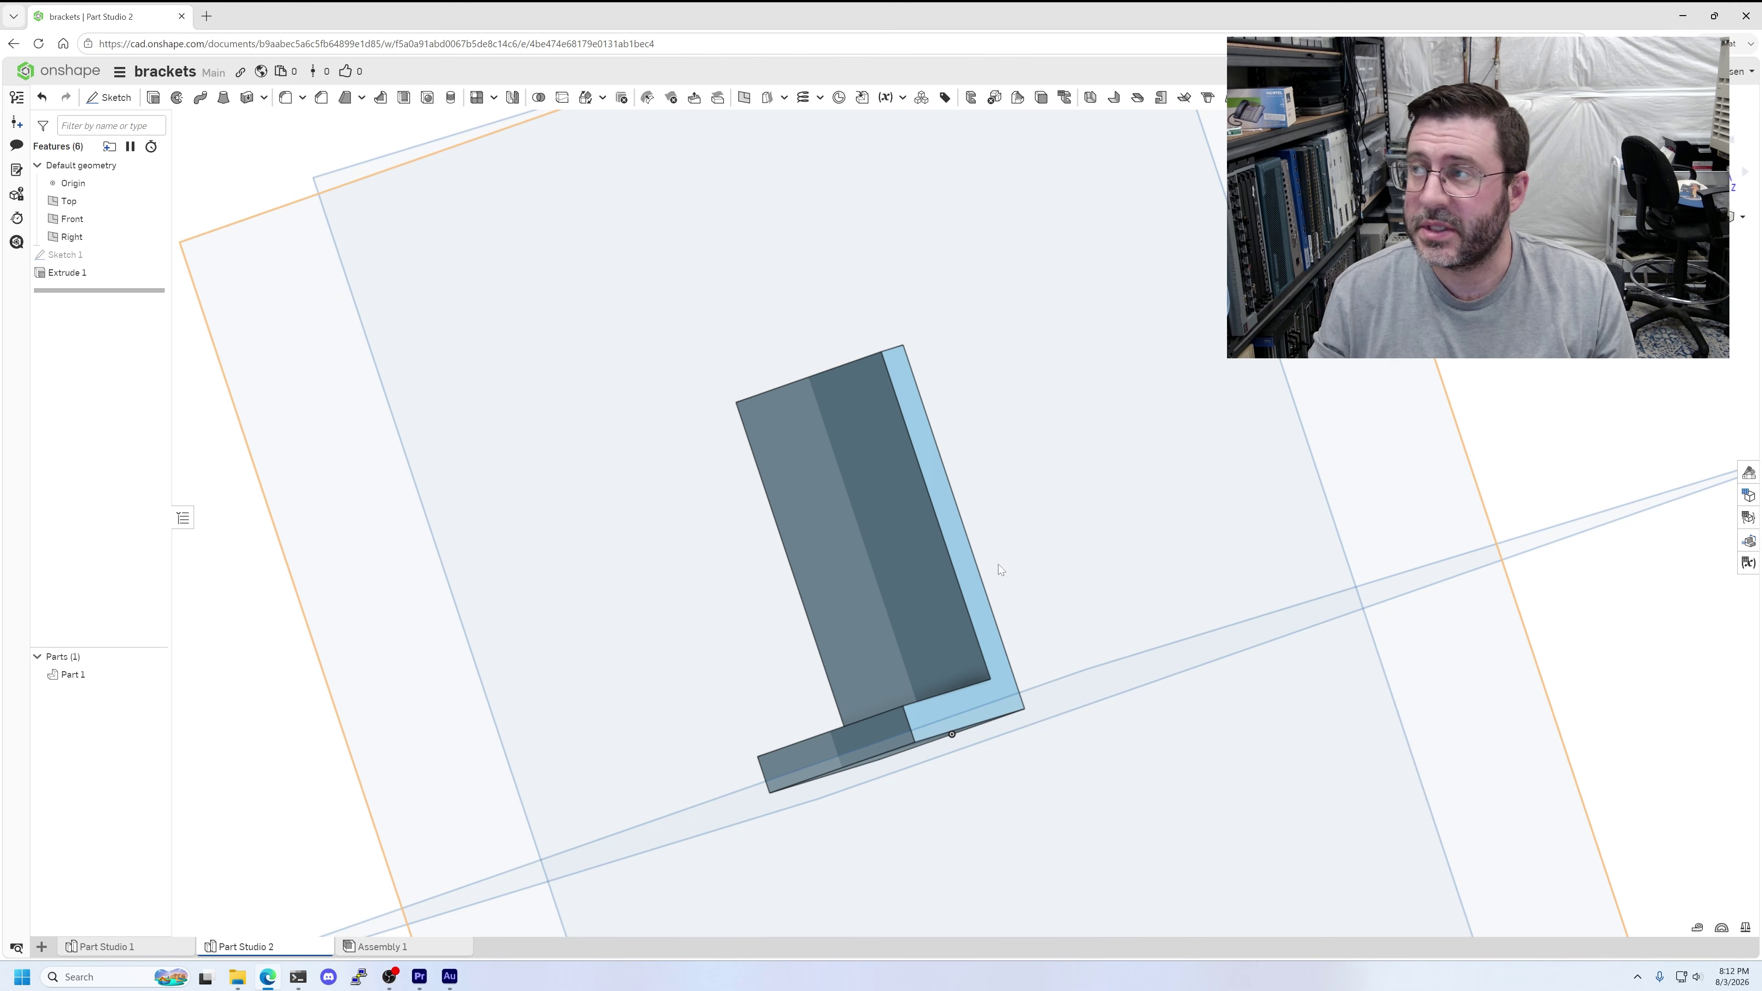
- Reopen the L-profile sketch and set the thickness of the 40 mm leg to 3 mm
{"action": "right_click_drag", "start_coordinate": [993, 457], "coordinate": [1091, 390]}
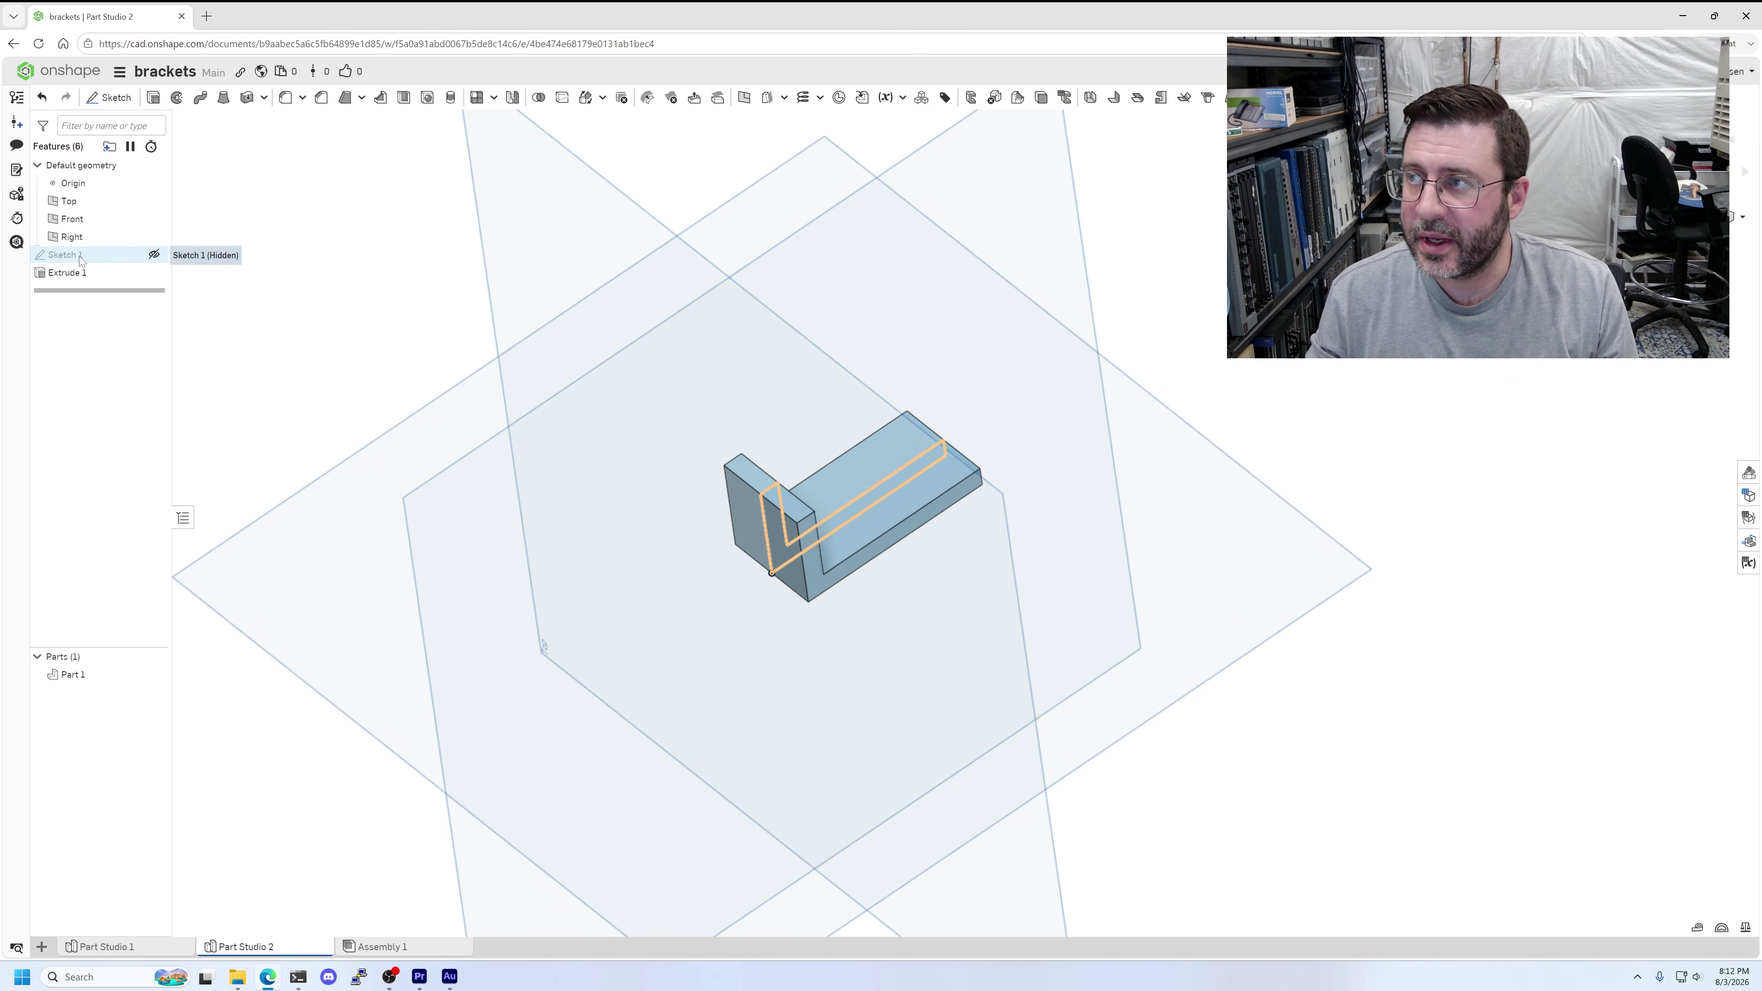
{"action": "double_click", "coordinate": [65, 255]}
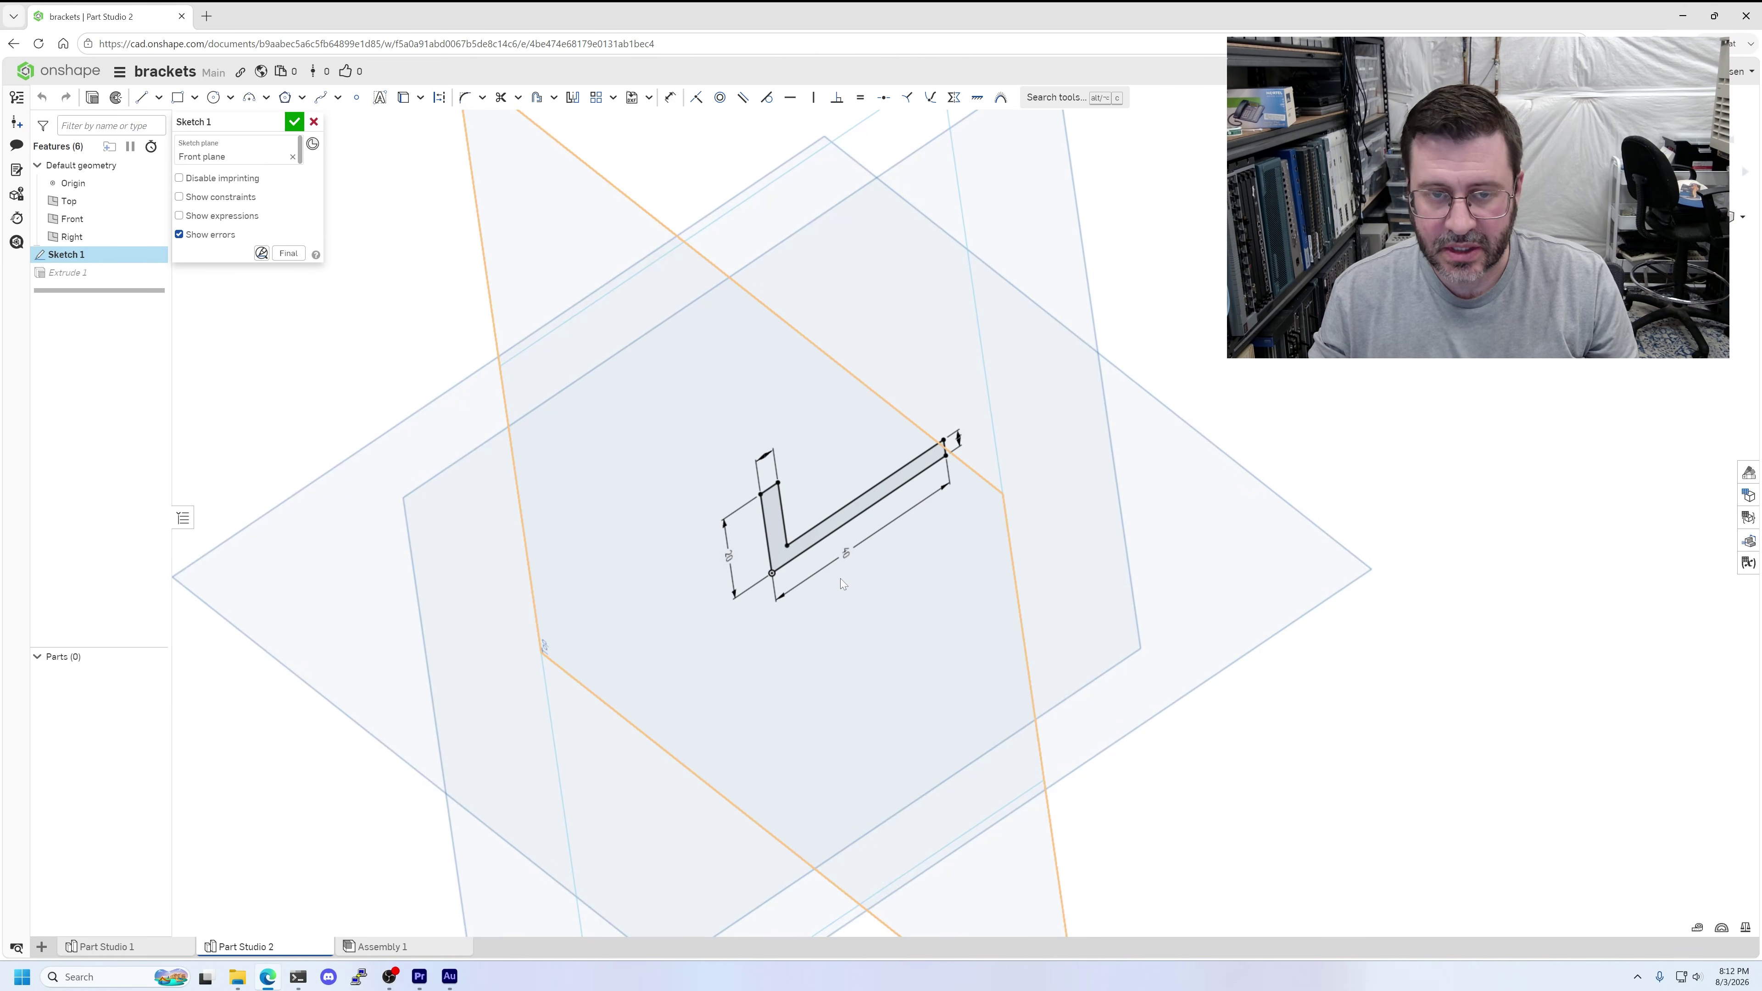
{"action": "key", "text": "n"}
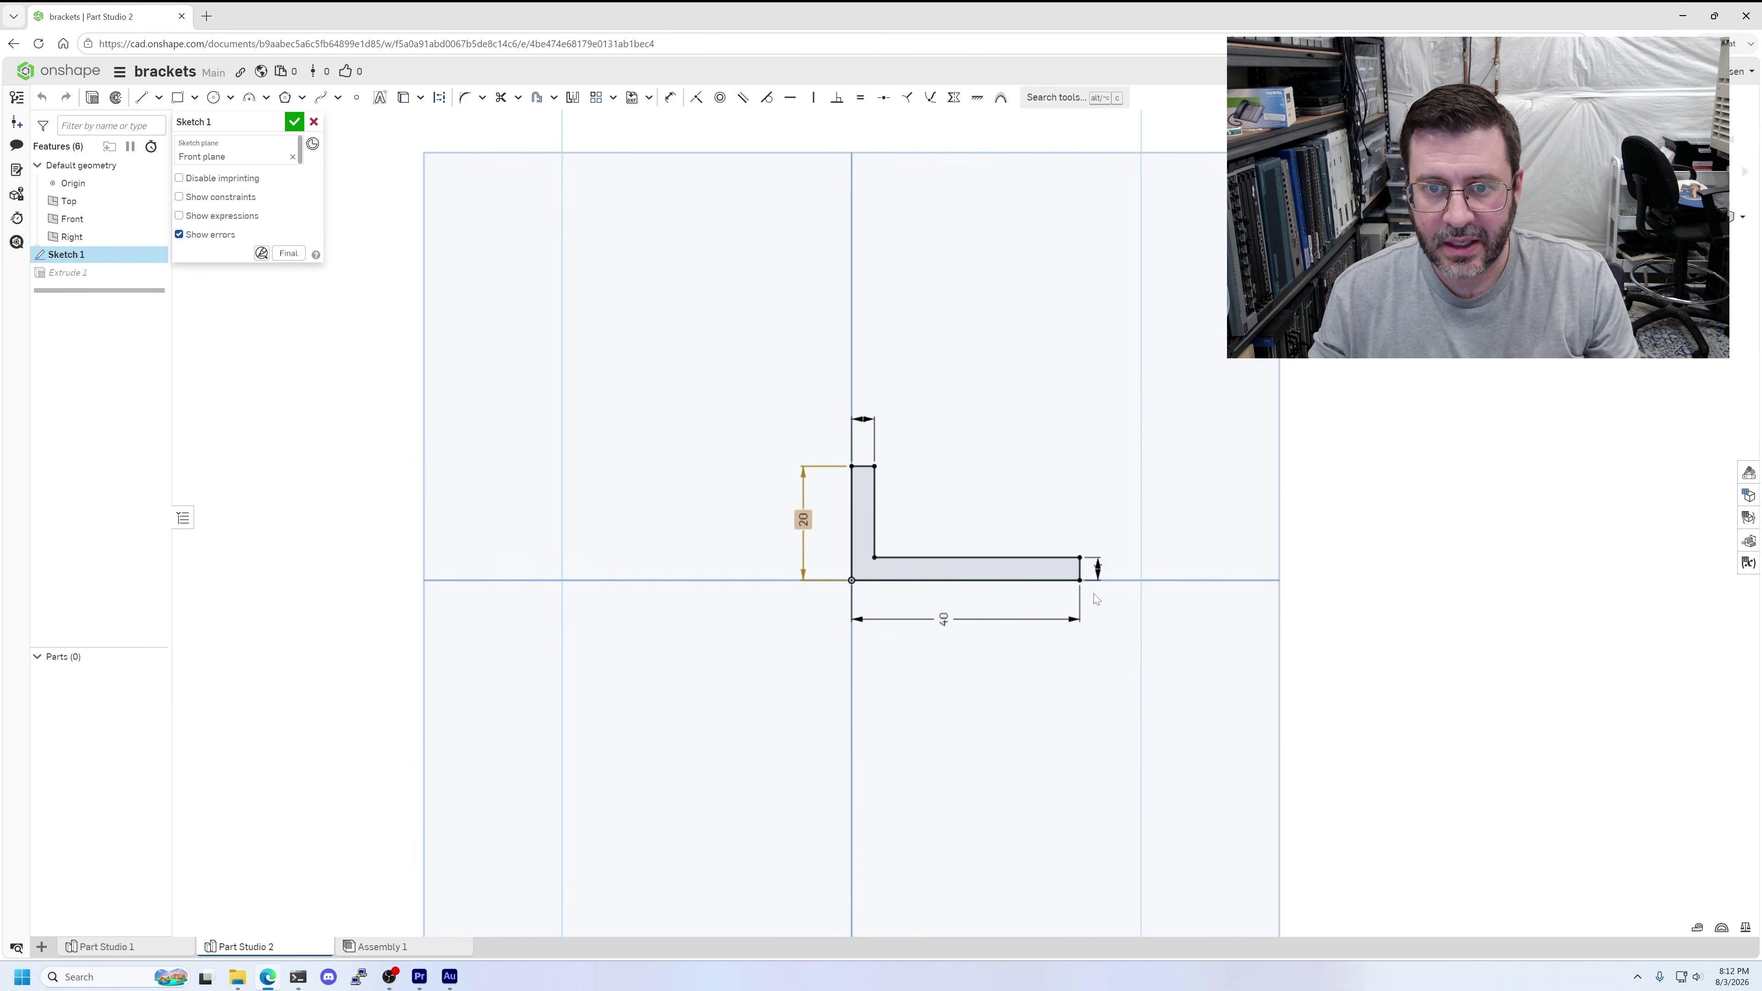
{"action": "scroll", "coordinate": [1100, 574], "scroll_direction": "up", "scroll_amount": 6}
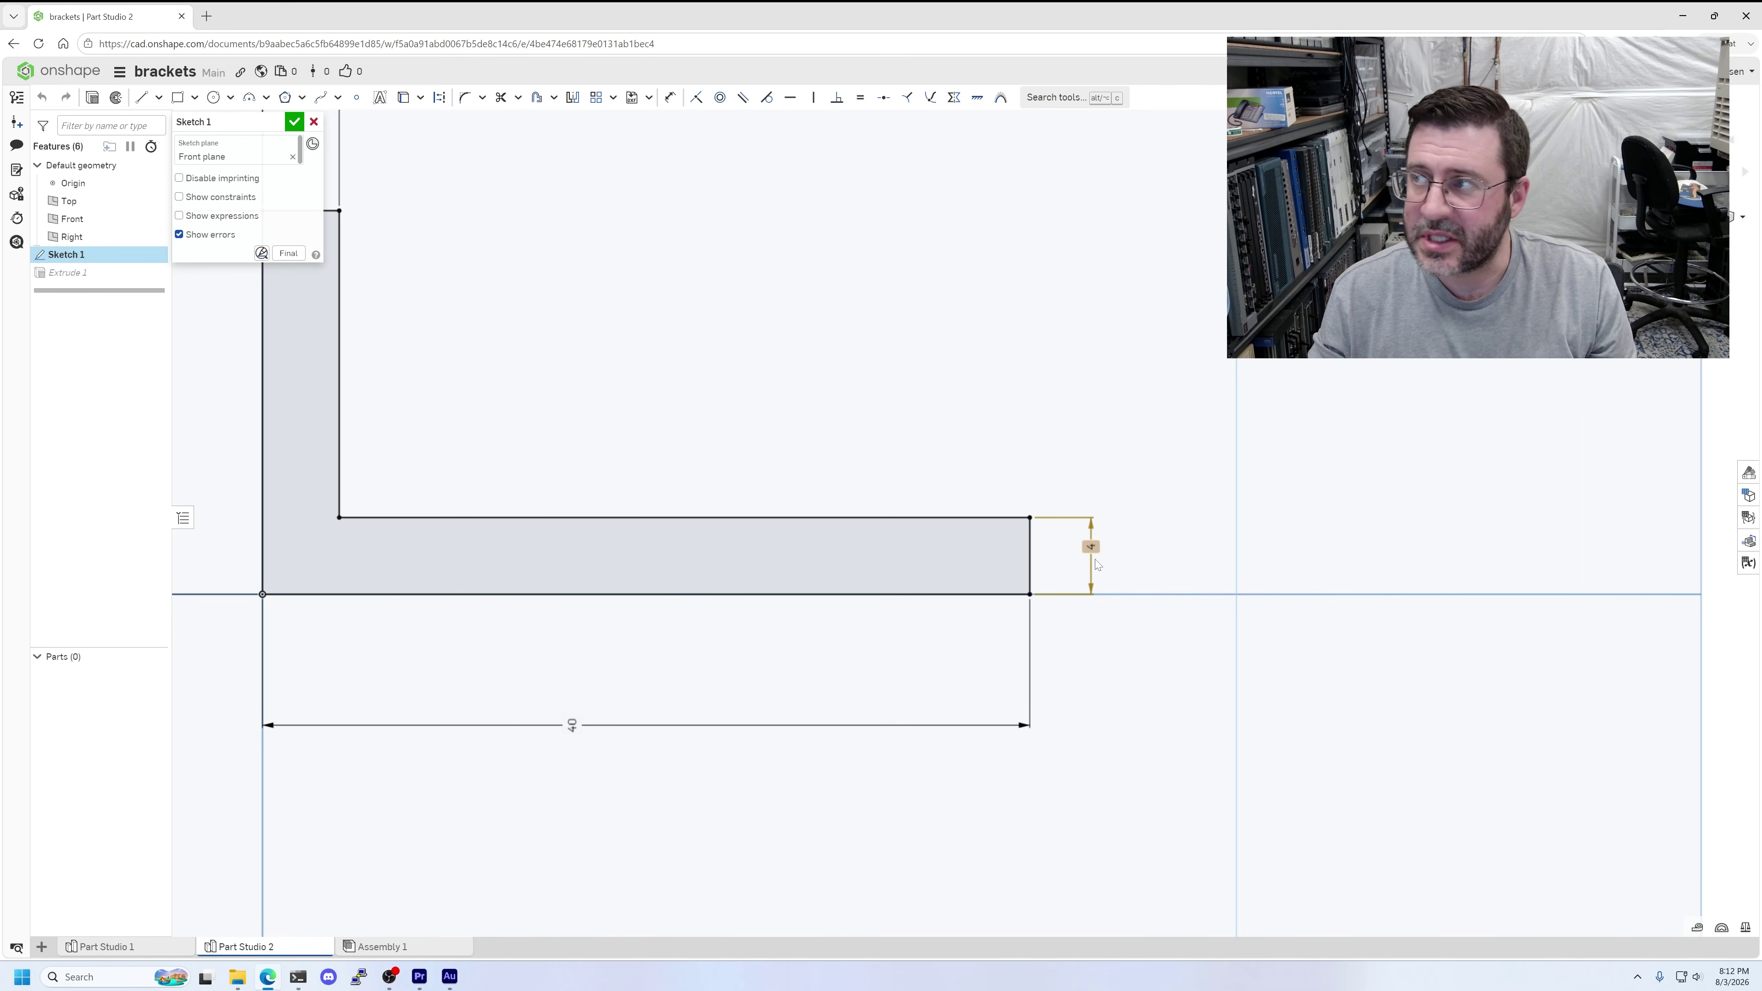
{"action": "left_click", "coordinate": [1094, 549]}
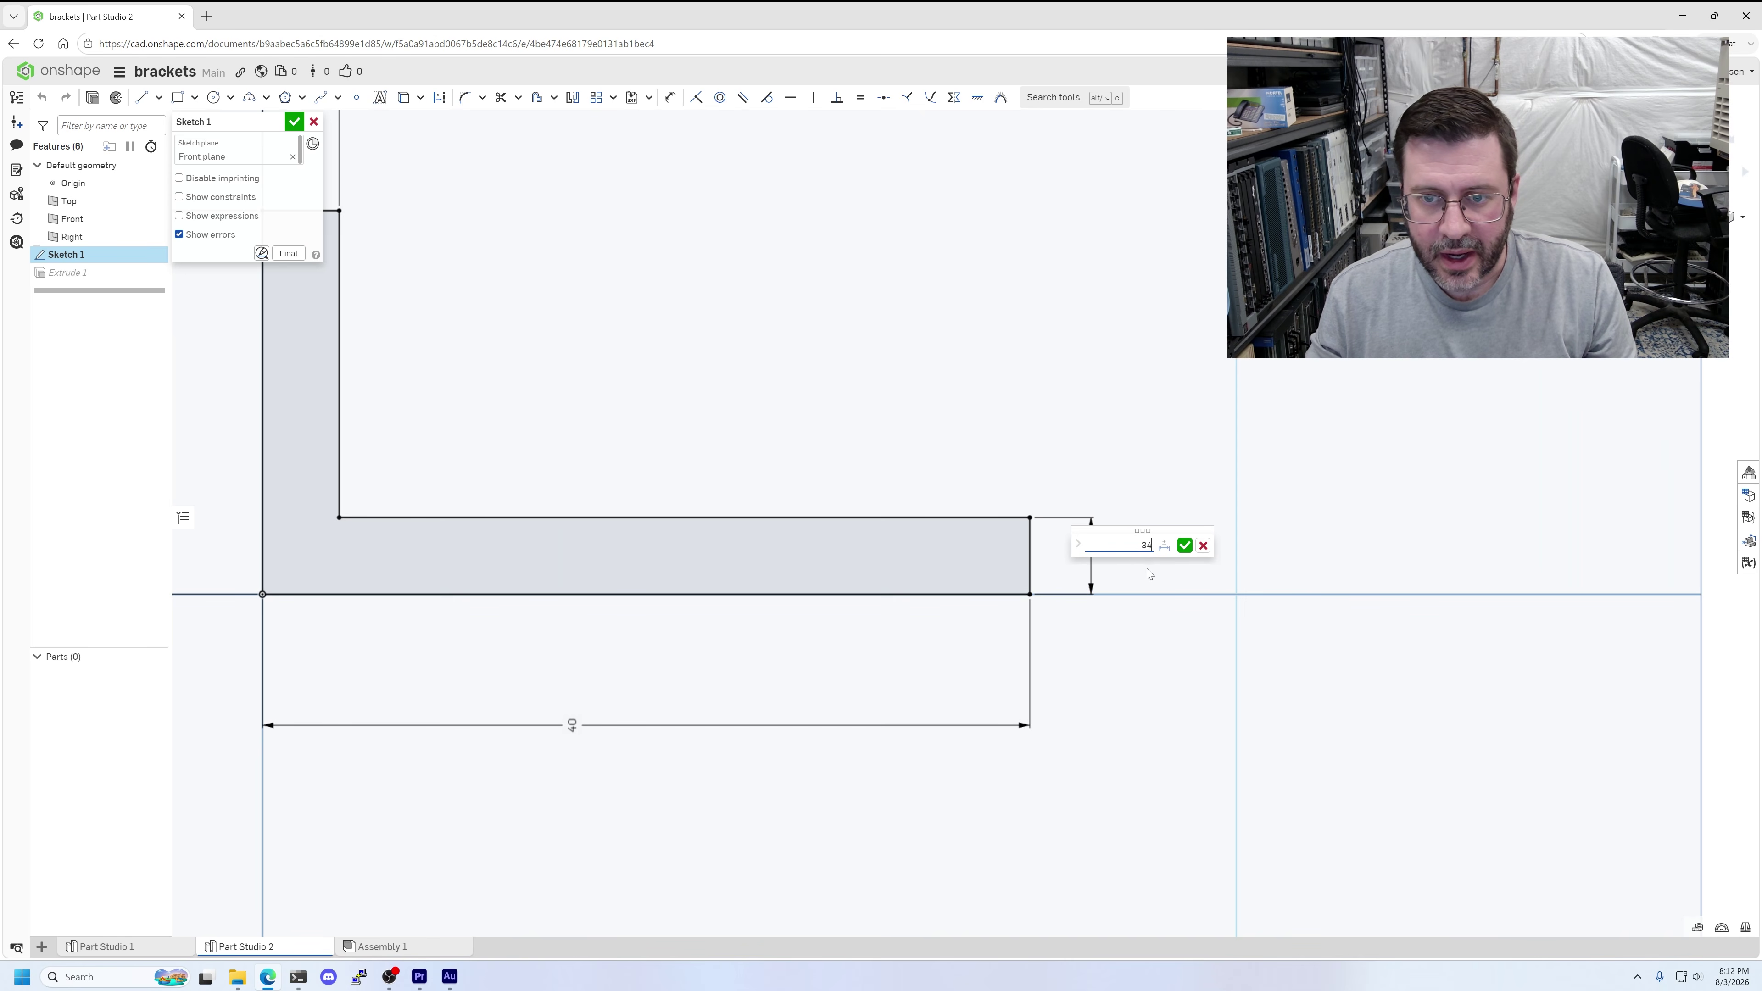
{"action": "left_click", "coordinate": [1185, 546]}
- Set the thickness of the 20 mm leg to 3 mm and accept the edited sketch
{"action": "right_click_drag", "start_coordinate": [1185, 545], "coordinate": [766, 380]}
{"action": "mouse_move", "coordinate": [713, 344]}
{"action": "middle_mouse_down"}
{"action": "mouse_move", "coordinate": [787, 402]}
{"action": "mouse_move", "coordinate": [1240, 583]}
{"action": "mouse_move", "coordinate": [1265, 630]}
{"action": "middle_mouse_up"}
{"action": "left_click", "coordinate": [789, 383]}
{"action": "left_click", "coordinate": [878, 382]}
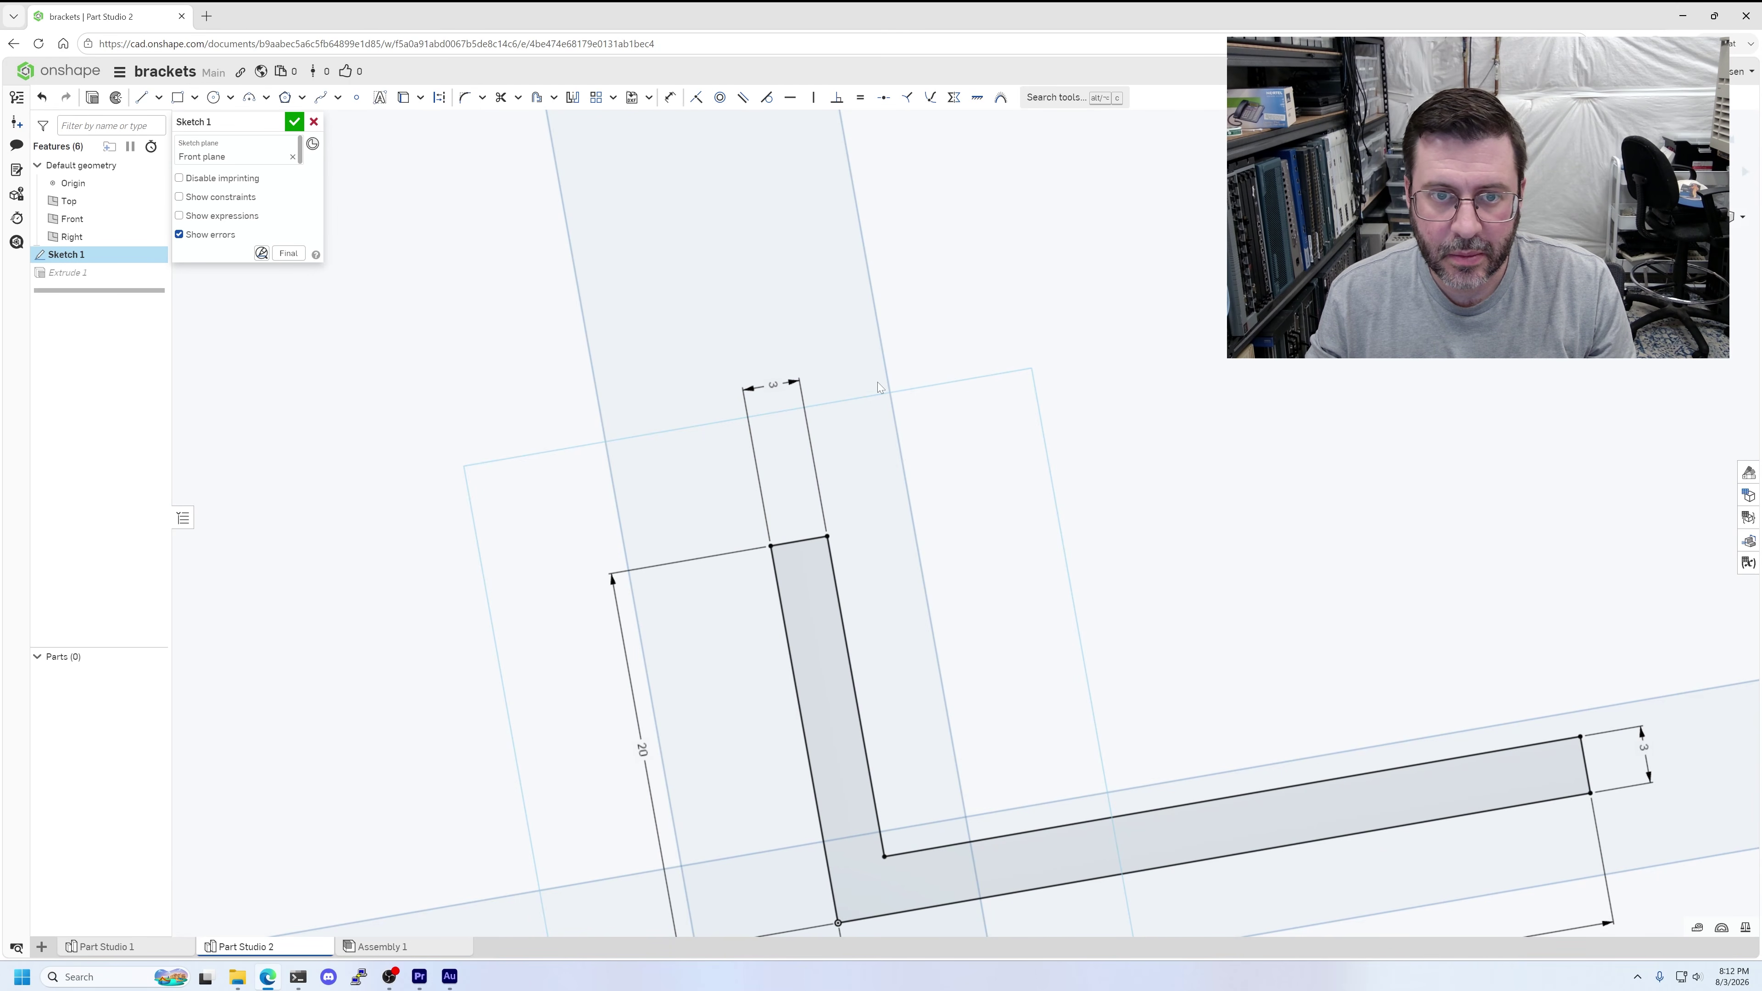
{"action": "key", "text": "n"}
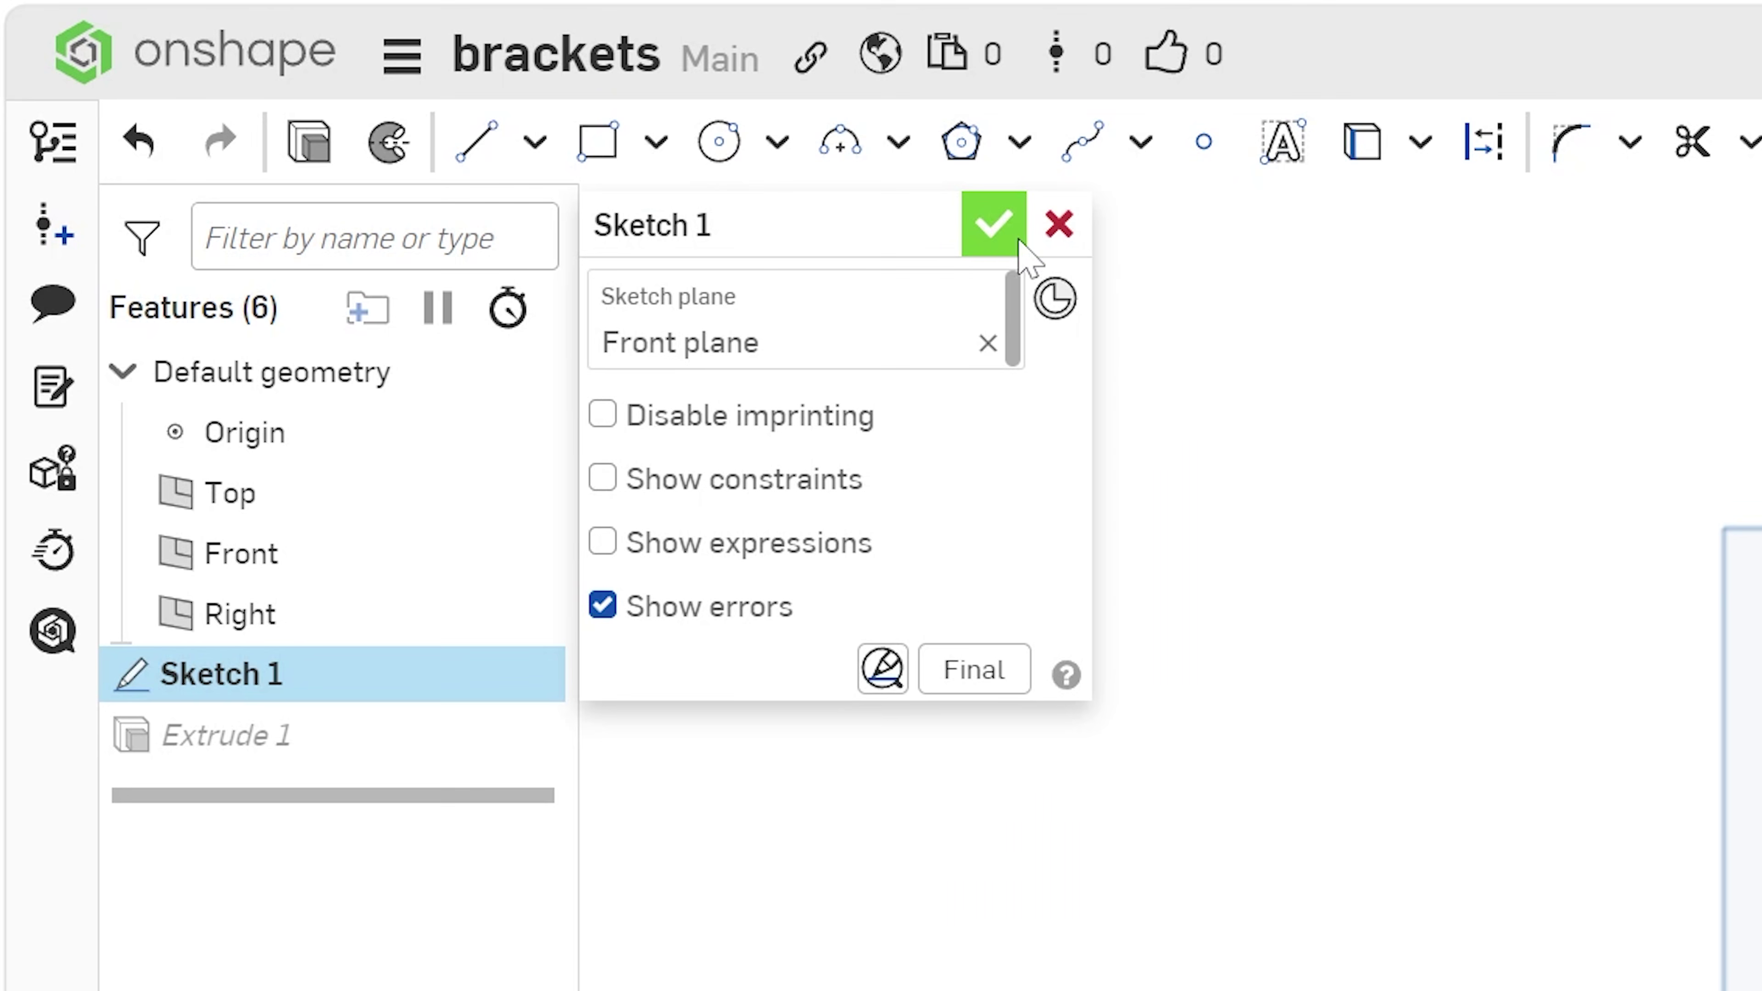
{"action": "left_click", "coordinate": [992, 240]}
- Start a new sketch on the inner face of the bracket's 40 mm leg, viewed normal to the sketch plane
{"action": "mouse_move", "coordinate": [1015, 437]}
{"action": "right_mouse_down"}
{"action": "mouse_move", "coordinate": [838, 420]}
{"action": "mouse_move", "coordinate": [892, 525]}
{"action": "mouse_move", "coordinate": [1063, 476]}
{"action": "mouse_move", "coordinate": [1069, 417]}
{"action": "mouse_move", "coordinate": [1009, 309]}
{"action": "mouse_move", "coordinate": [1024, 252]}
{"action": "mouse_move", "coordinate": [1133, 236]}
{"action": "mouse_move", "coordinate": [1169, 279]}
{"action": "mouse_move", "coordinate": [1043, 268]}
{"action": "right_mouse_up"}
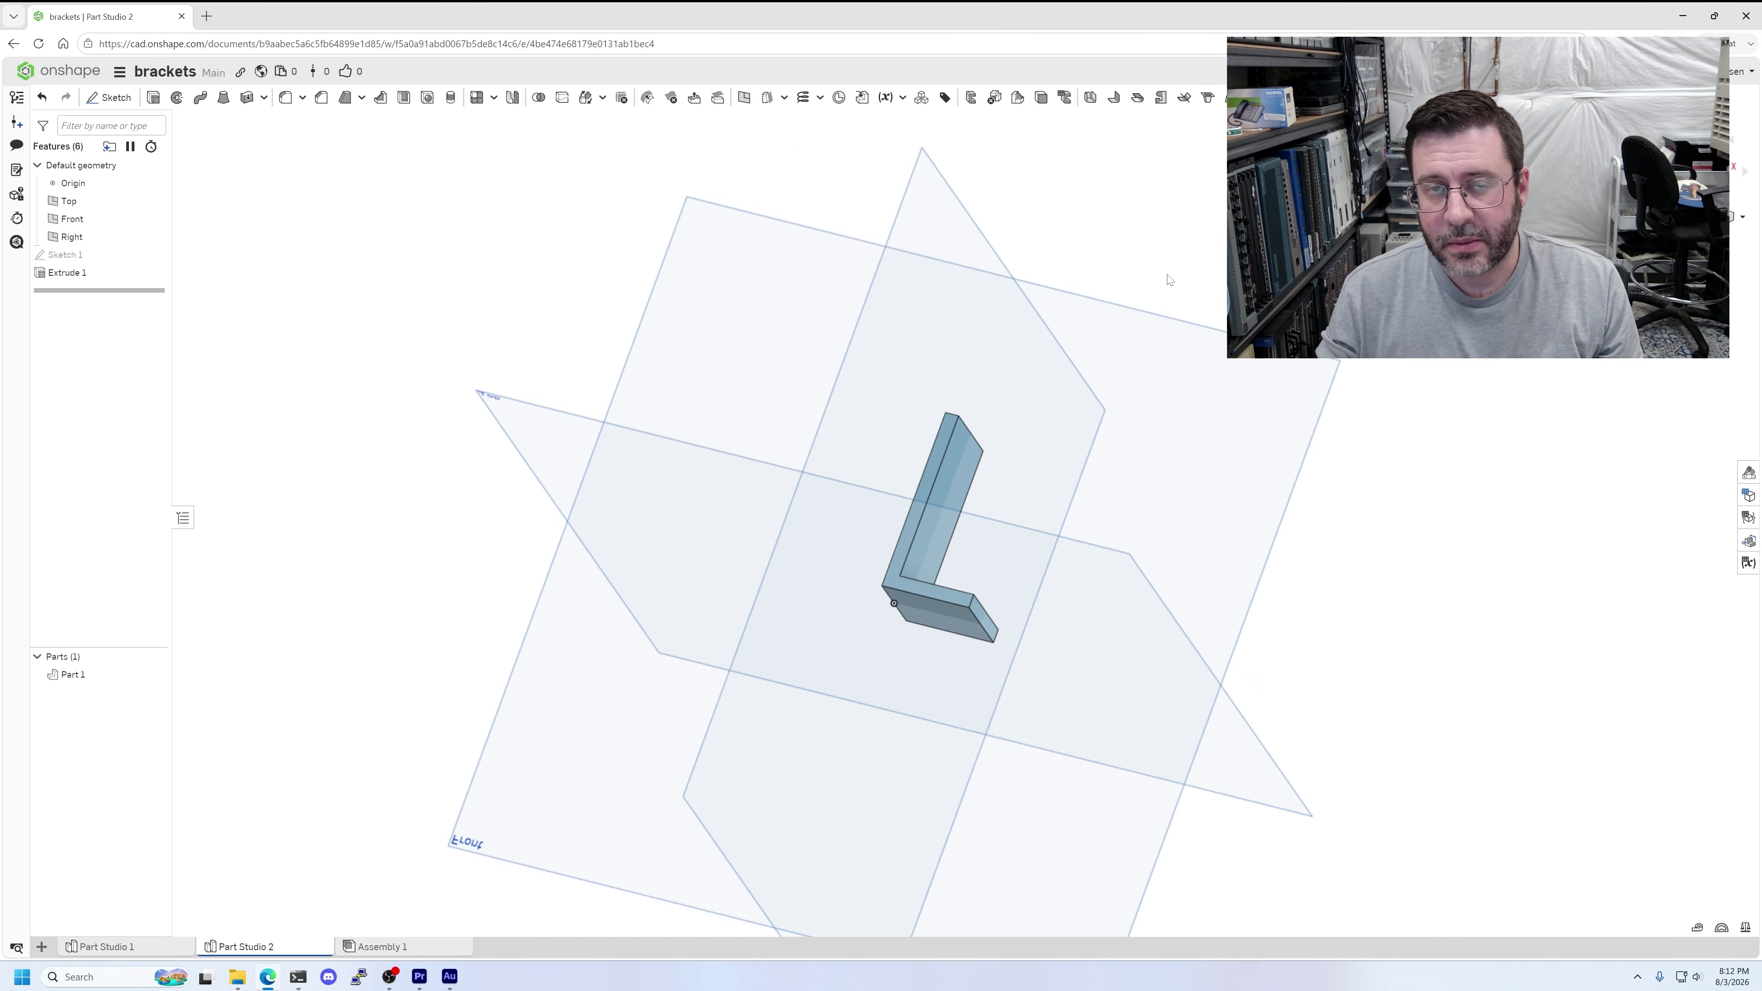
{"action": "scroll", "coordinate": [994, 522], "scroll_direction": "up", "scroll_amount": 4}
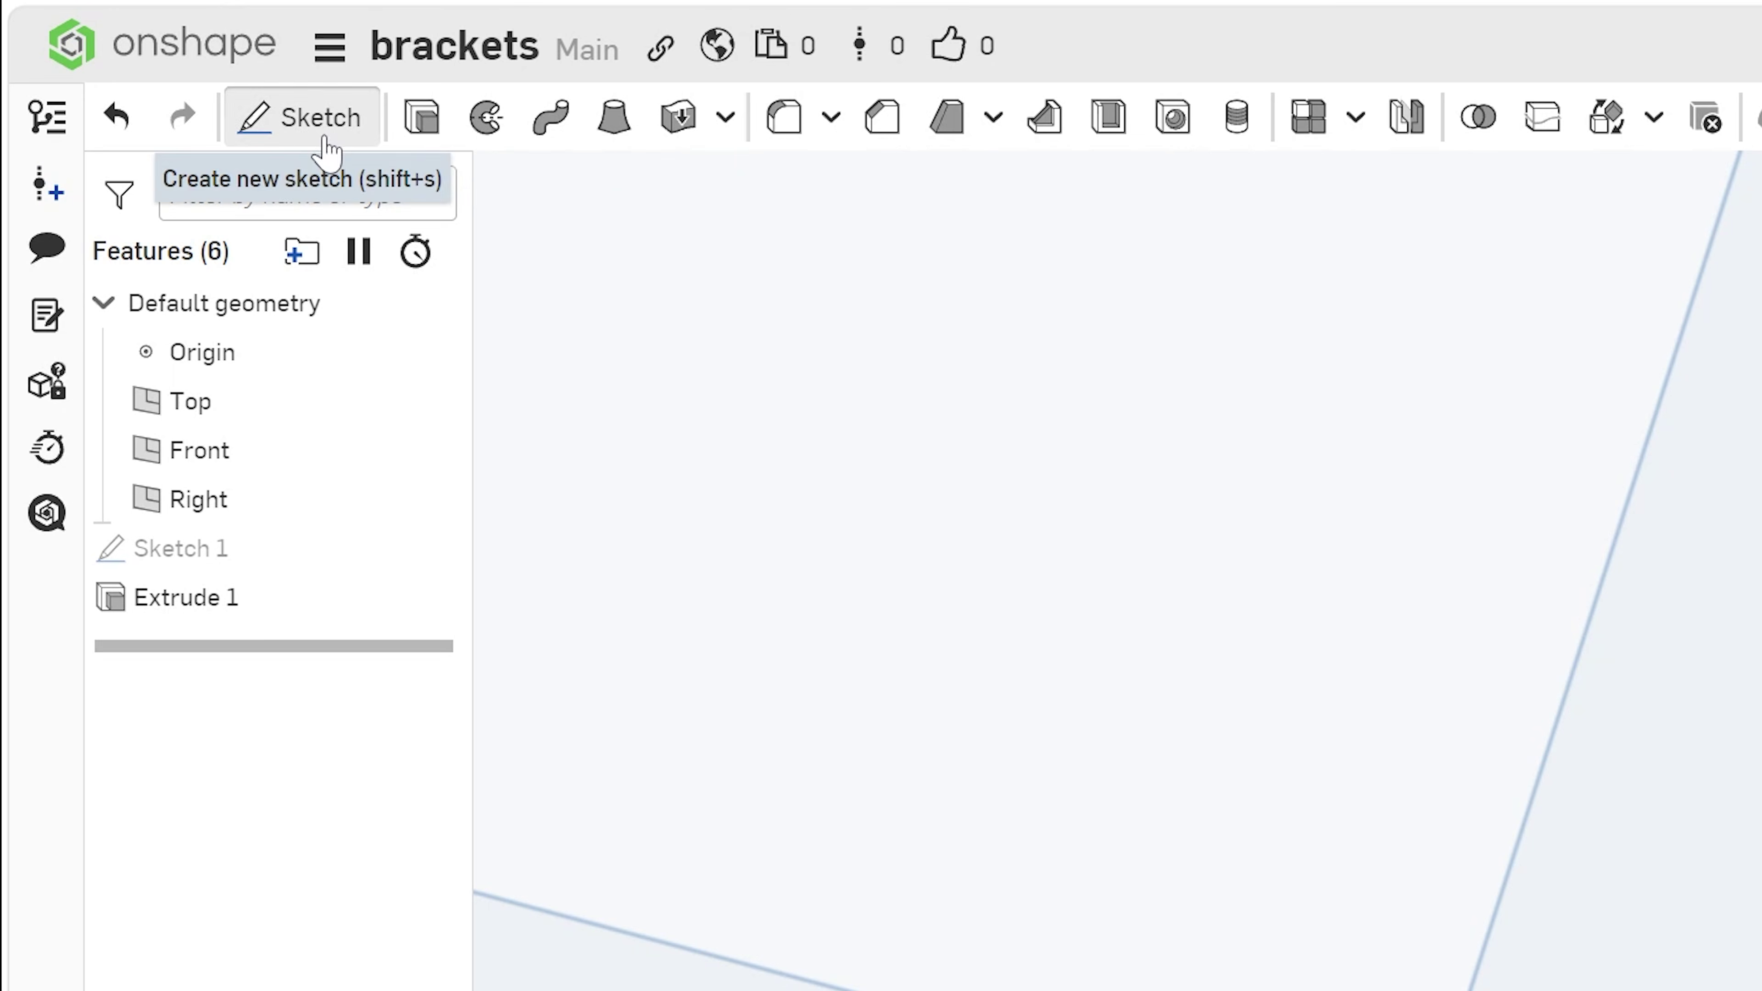
{"action": "left_click", "coordinate": [112, 101]}
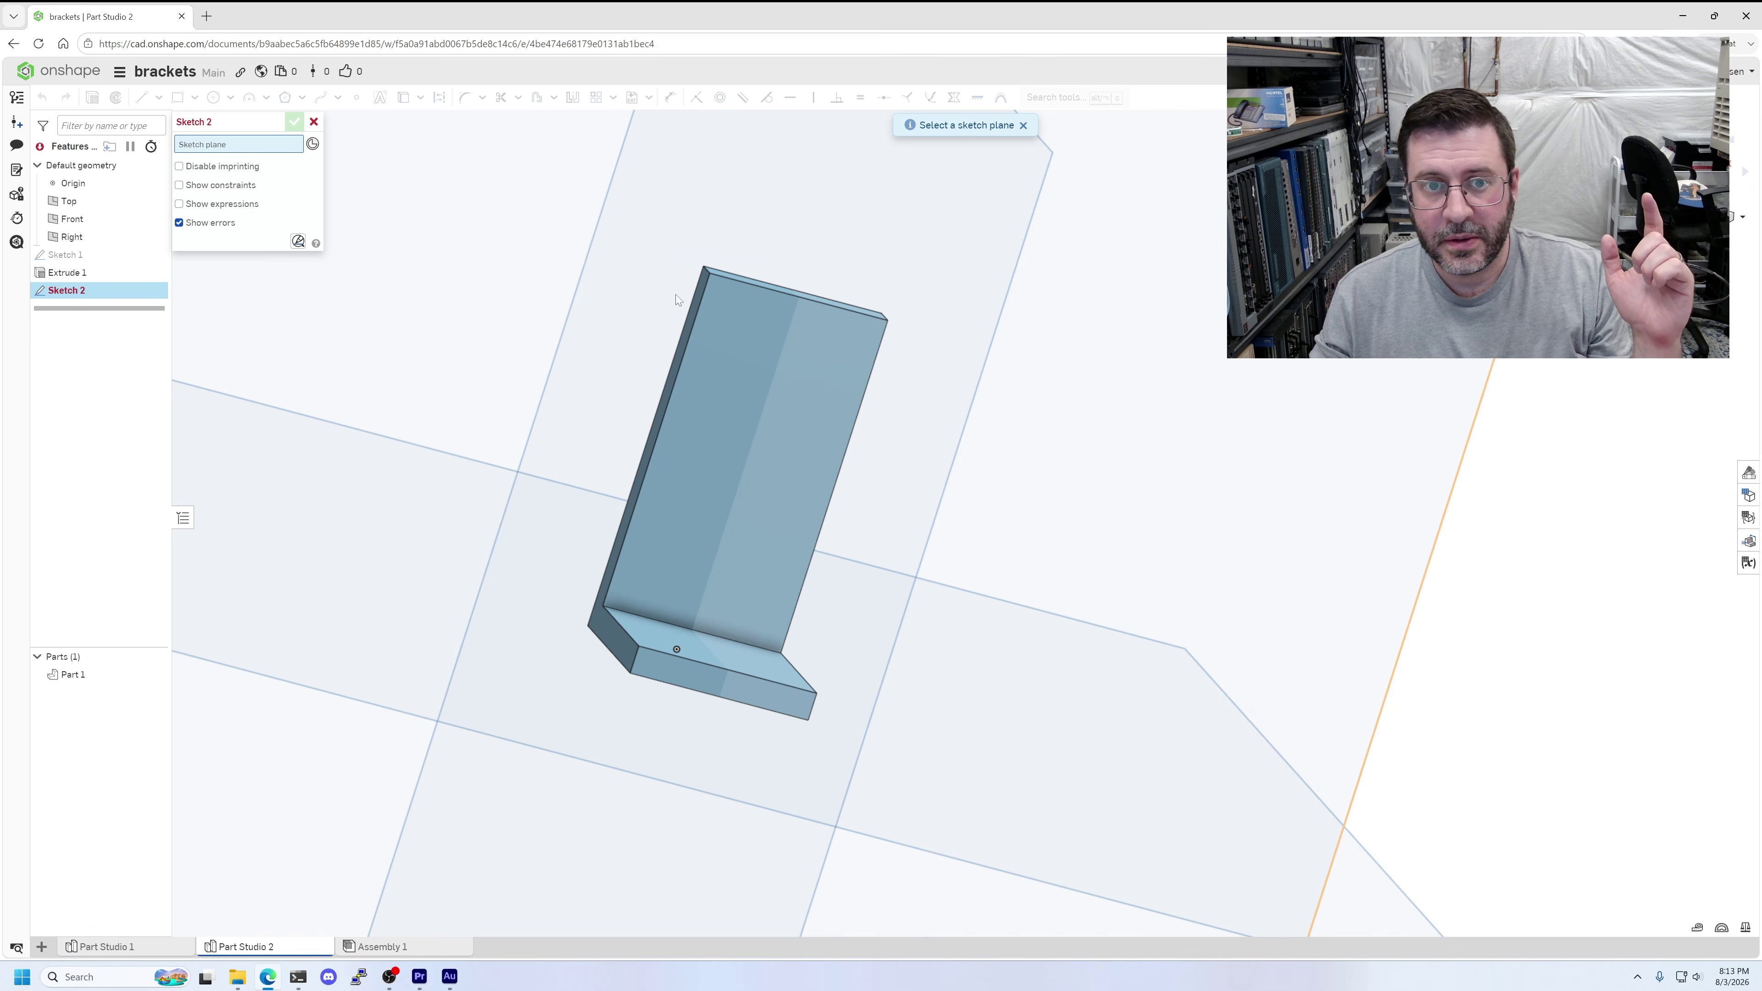
{"action": "left_click", "coordinate": [767, 455]}
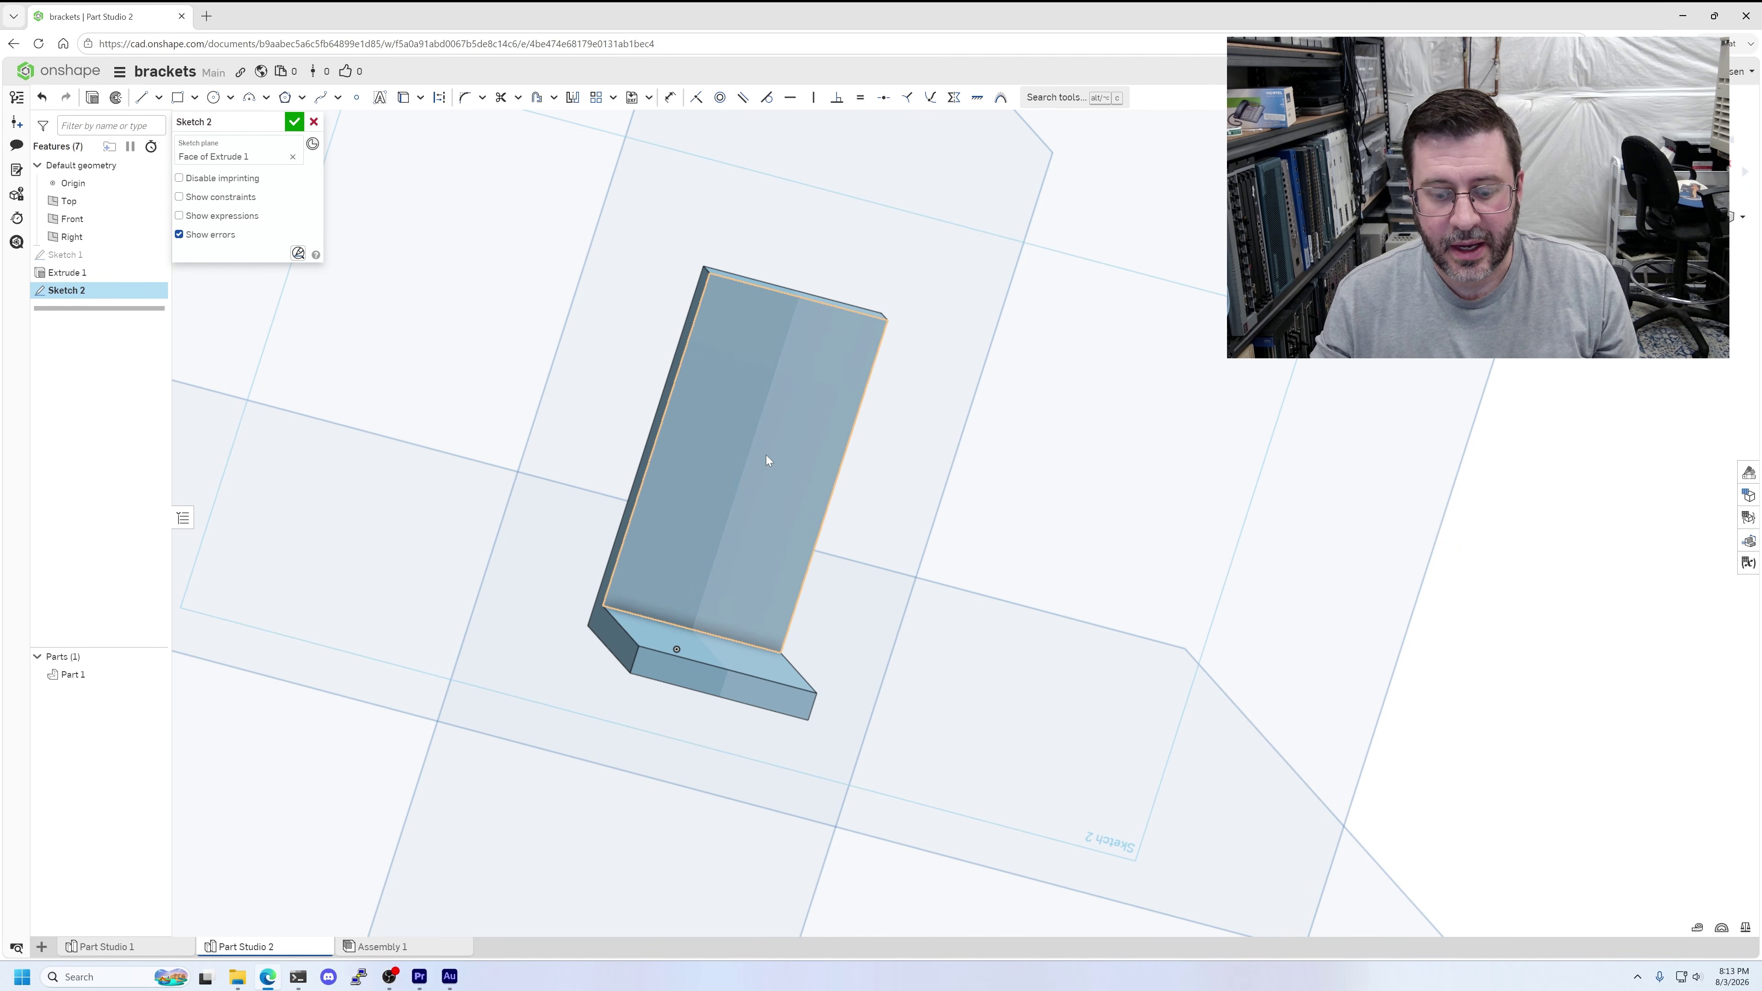
{"action": "key", "text": "n"}
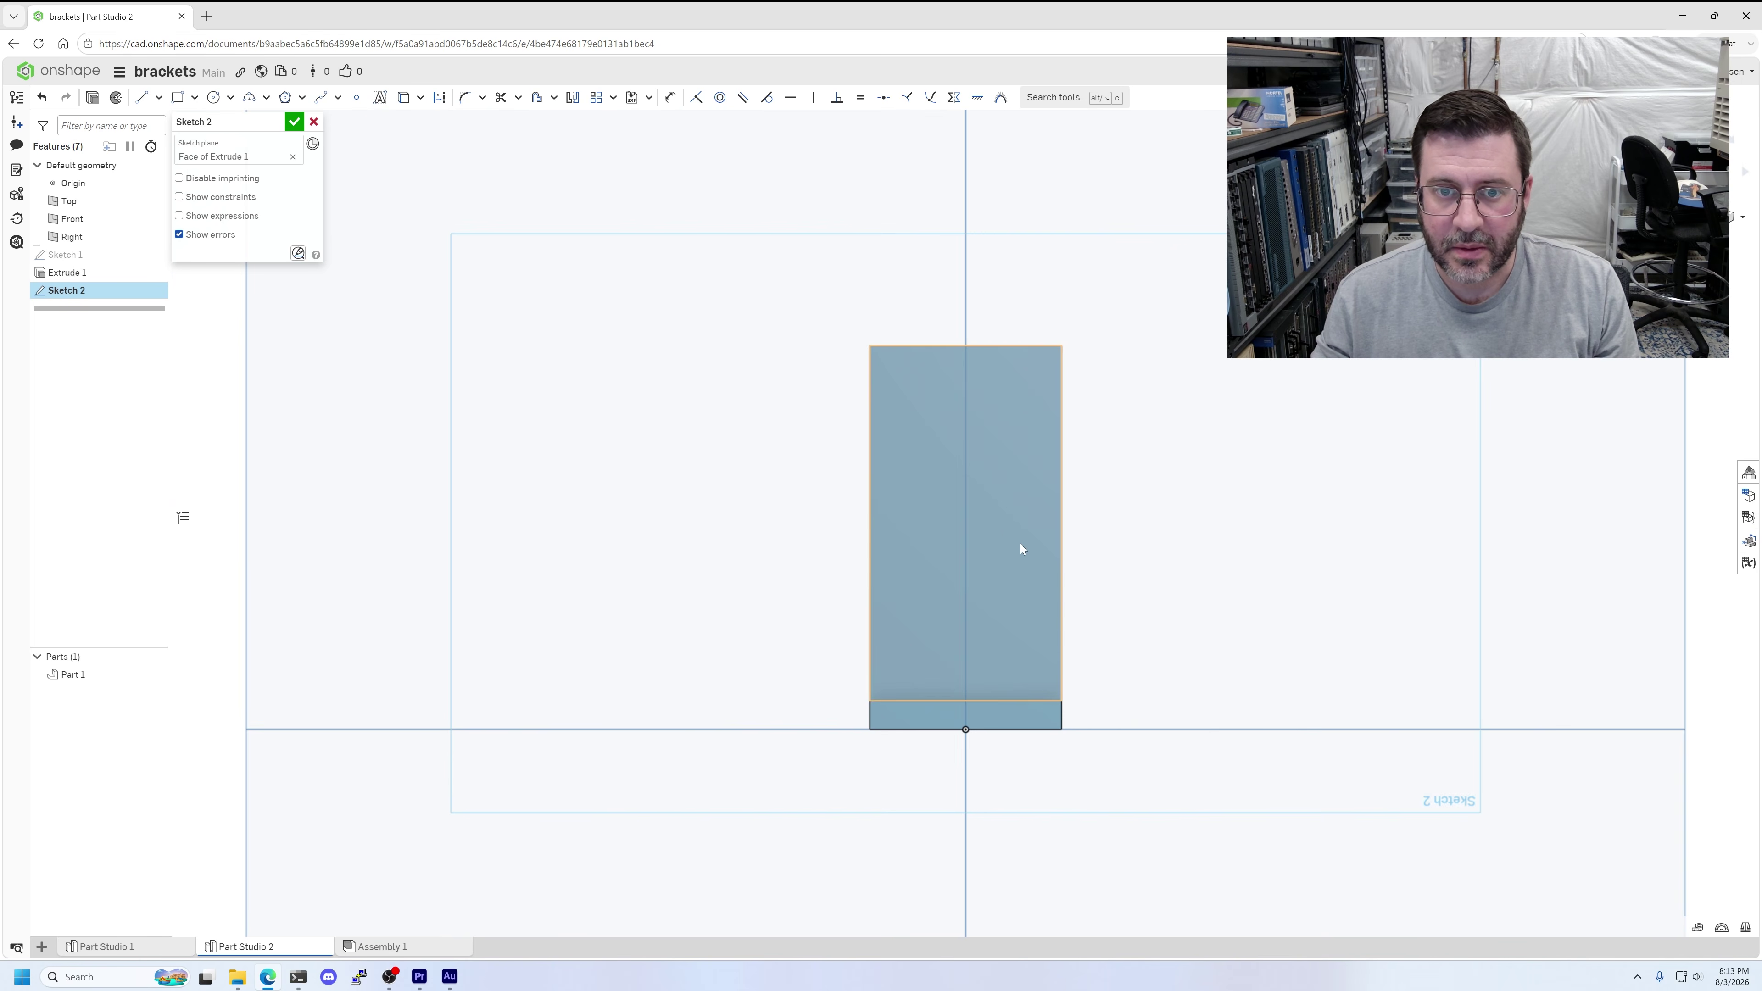
{"action": "scroll", "coordinate": [998, 533], "scroll_direction": "up", "scroll_amount": 3}
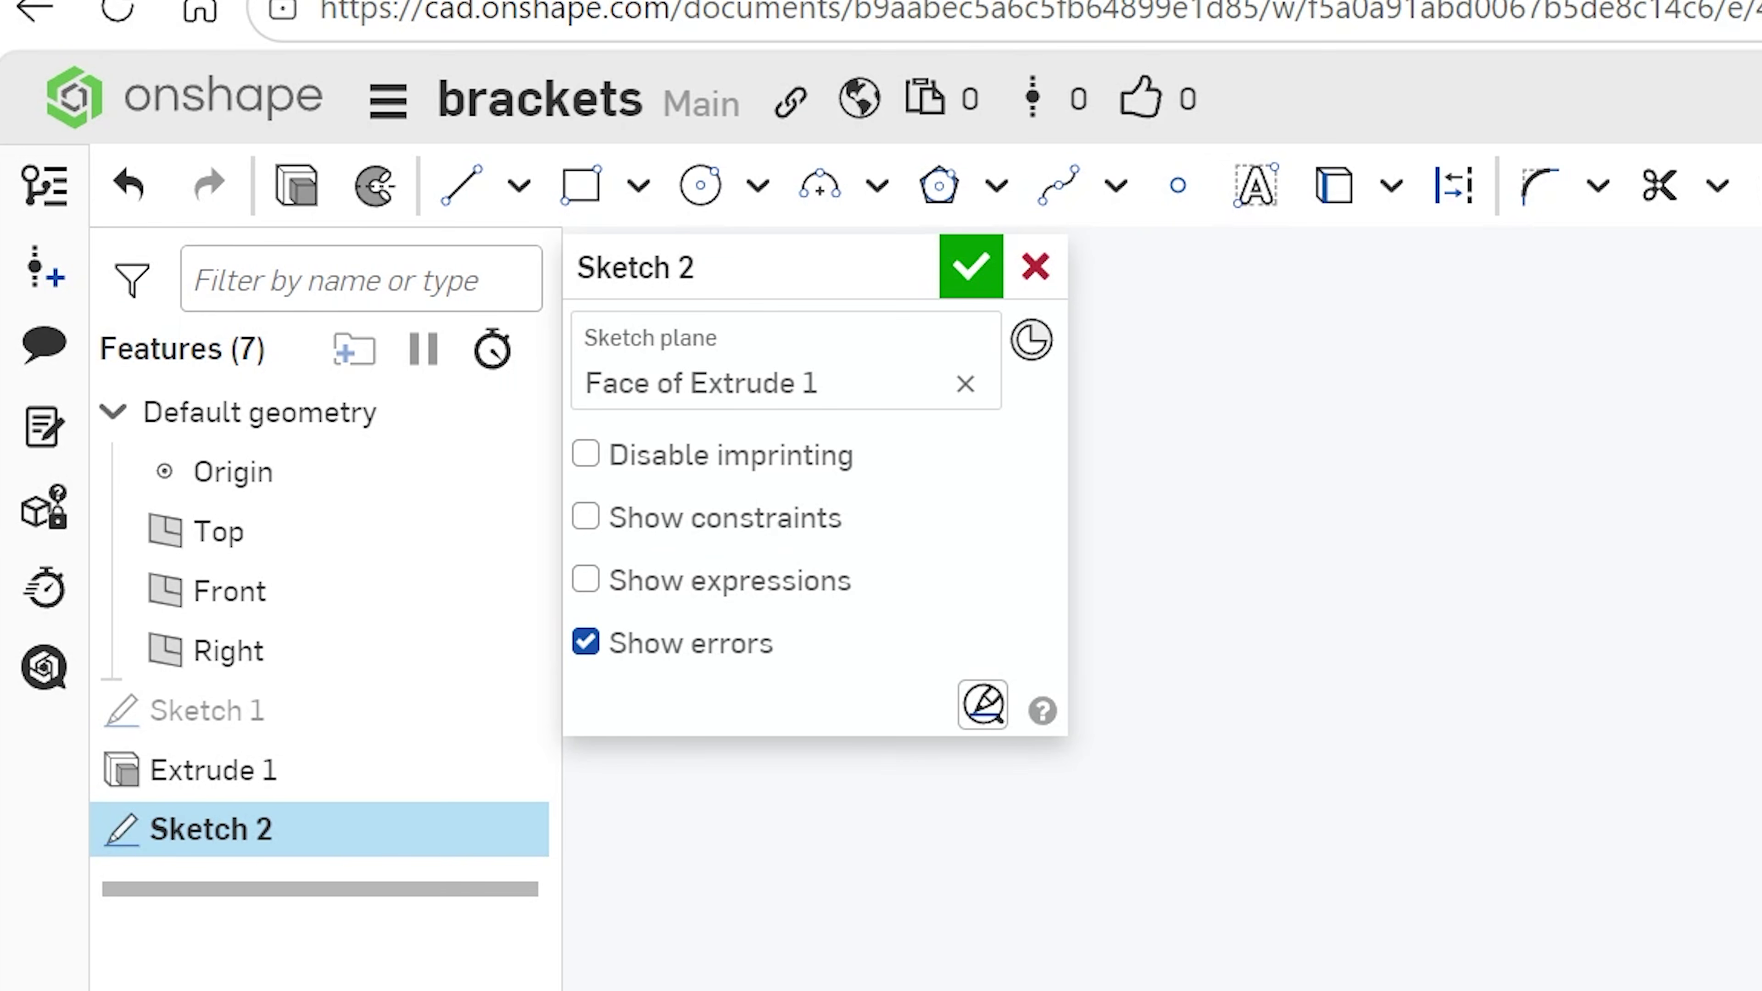
- Sketch two circles, about 4.4 mm and 5 mm in diameter, one above the other on the long leg's vertical centreline
{"action": "left_click", "coordinate": [697, 185]}
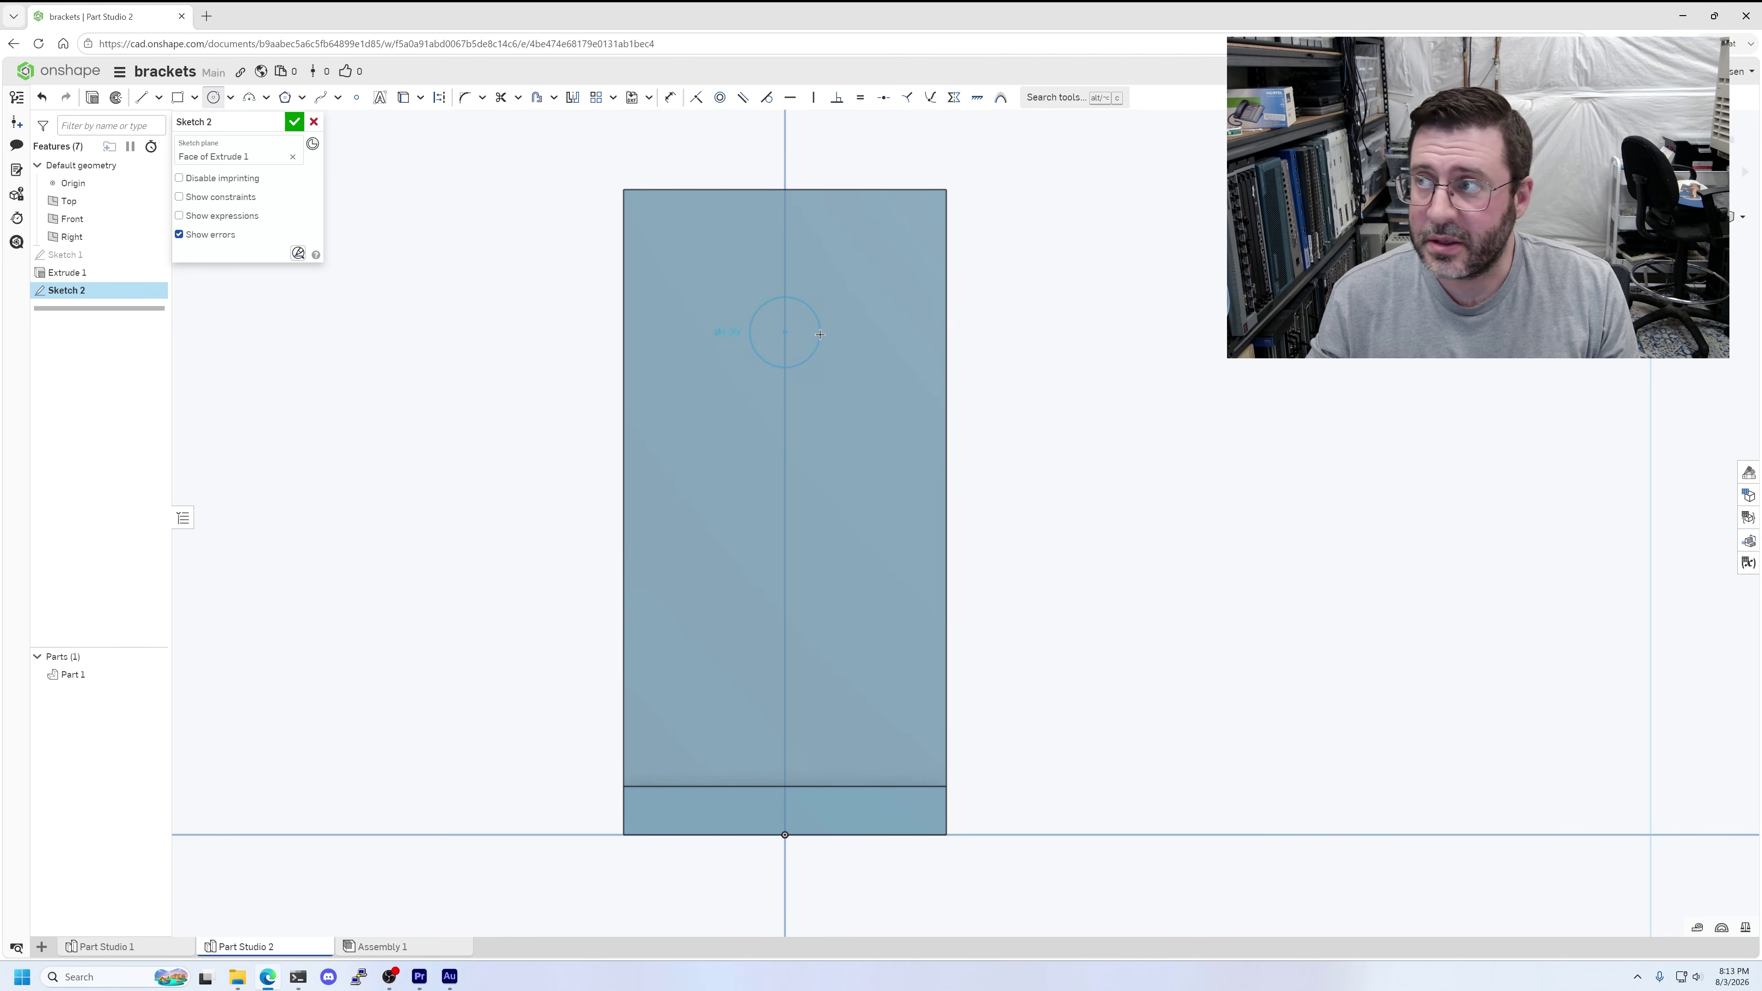
{"action": "left_click", "coordinate": [820, 334]}
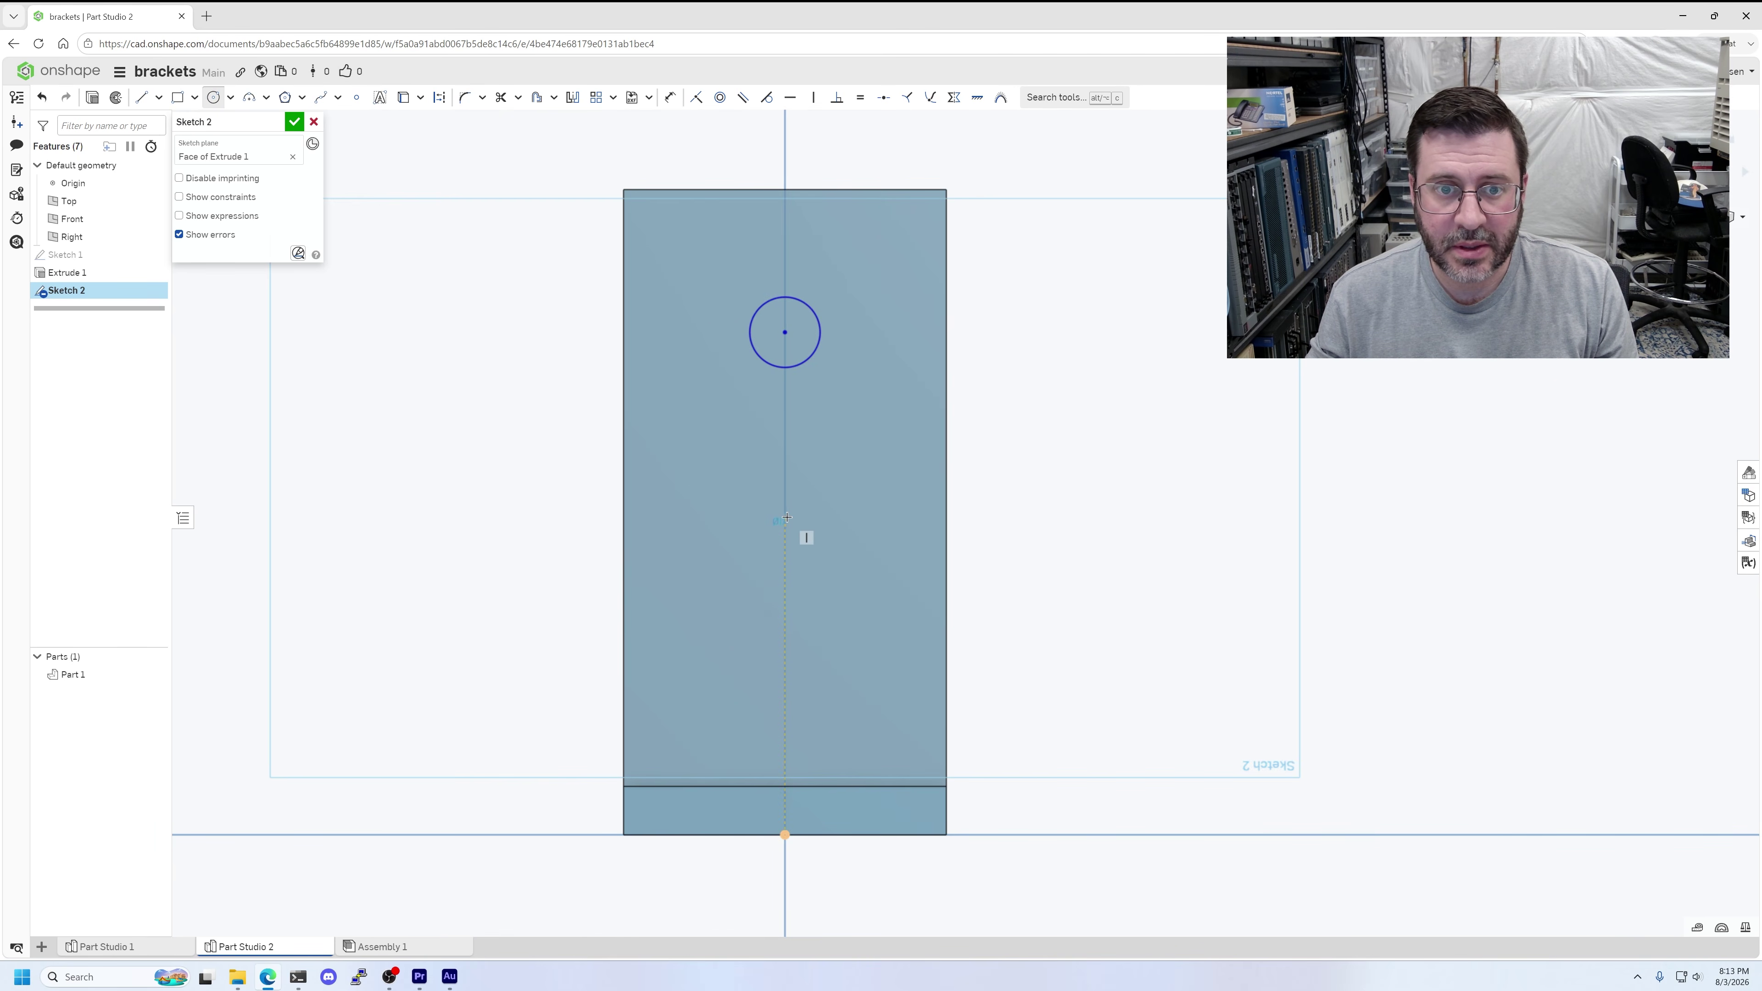
{"action": "left_click", "coordinate": [825, 522]}
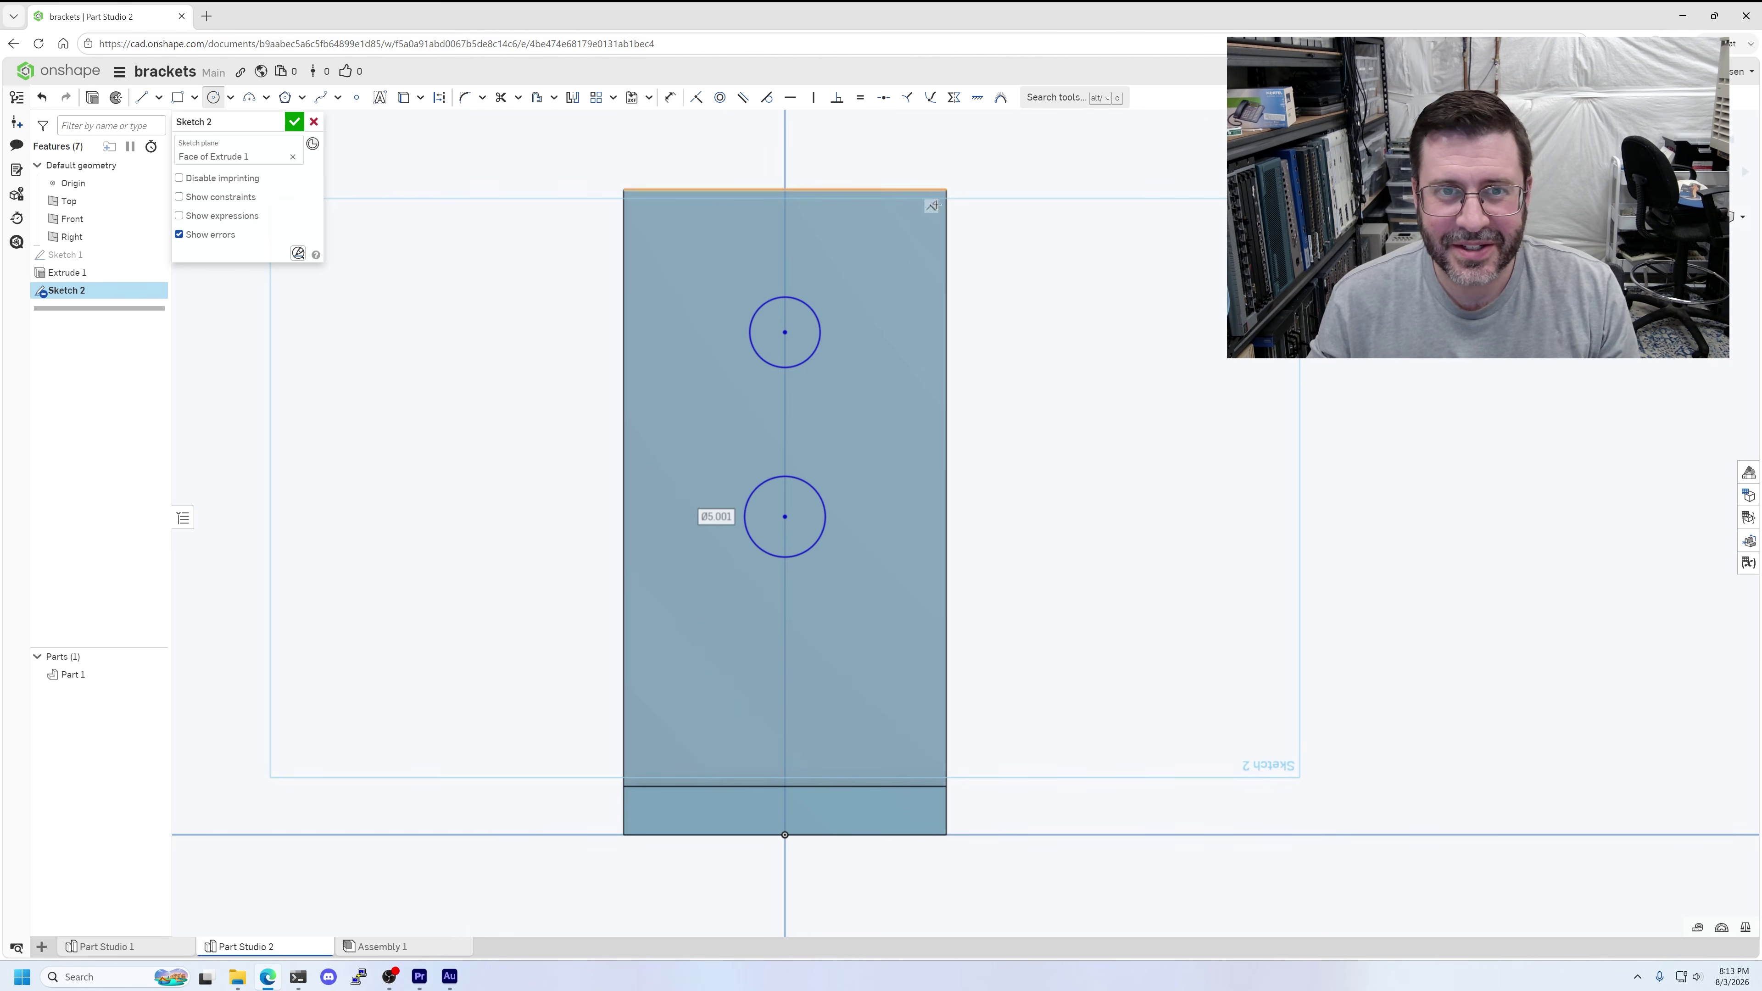
- Dimension the upper circle's diameter to 2.3 mm
{"action": "key", "text": "d"}
{"action": "left_click", "coordinate": [819, 333]}
{"action": "left_click", "coordinate": [1017, 328]}
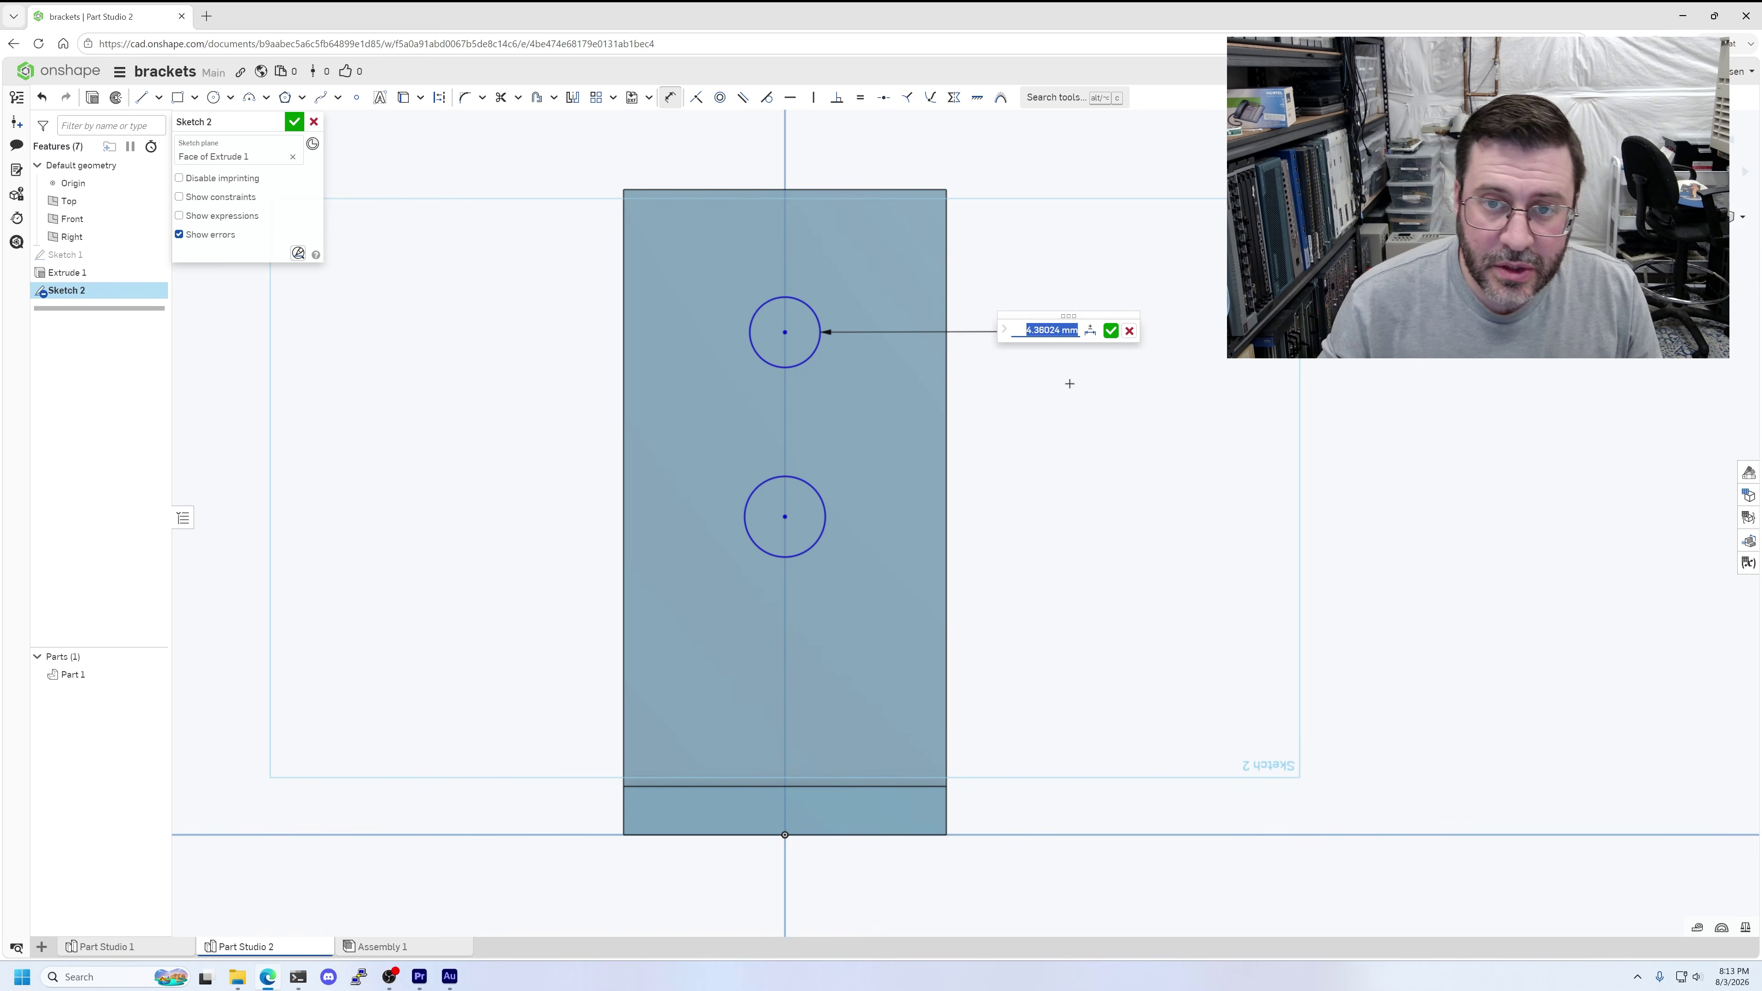
{"action": "type", "text": "2"}
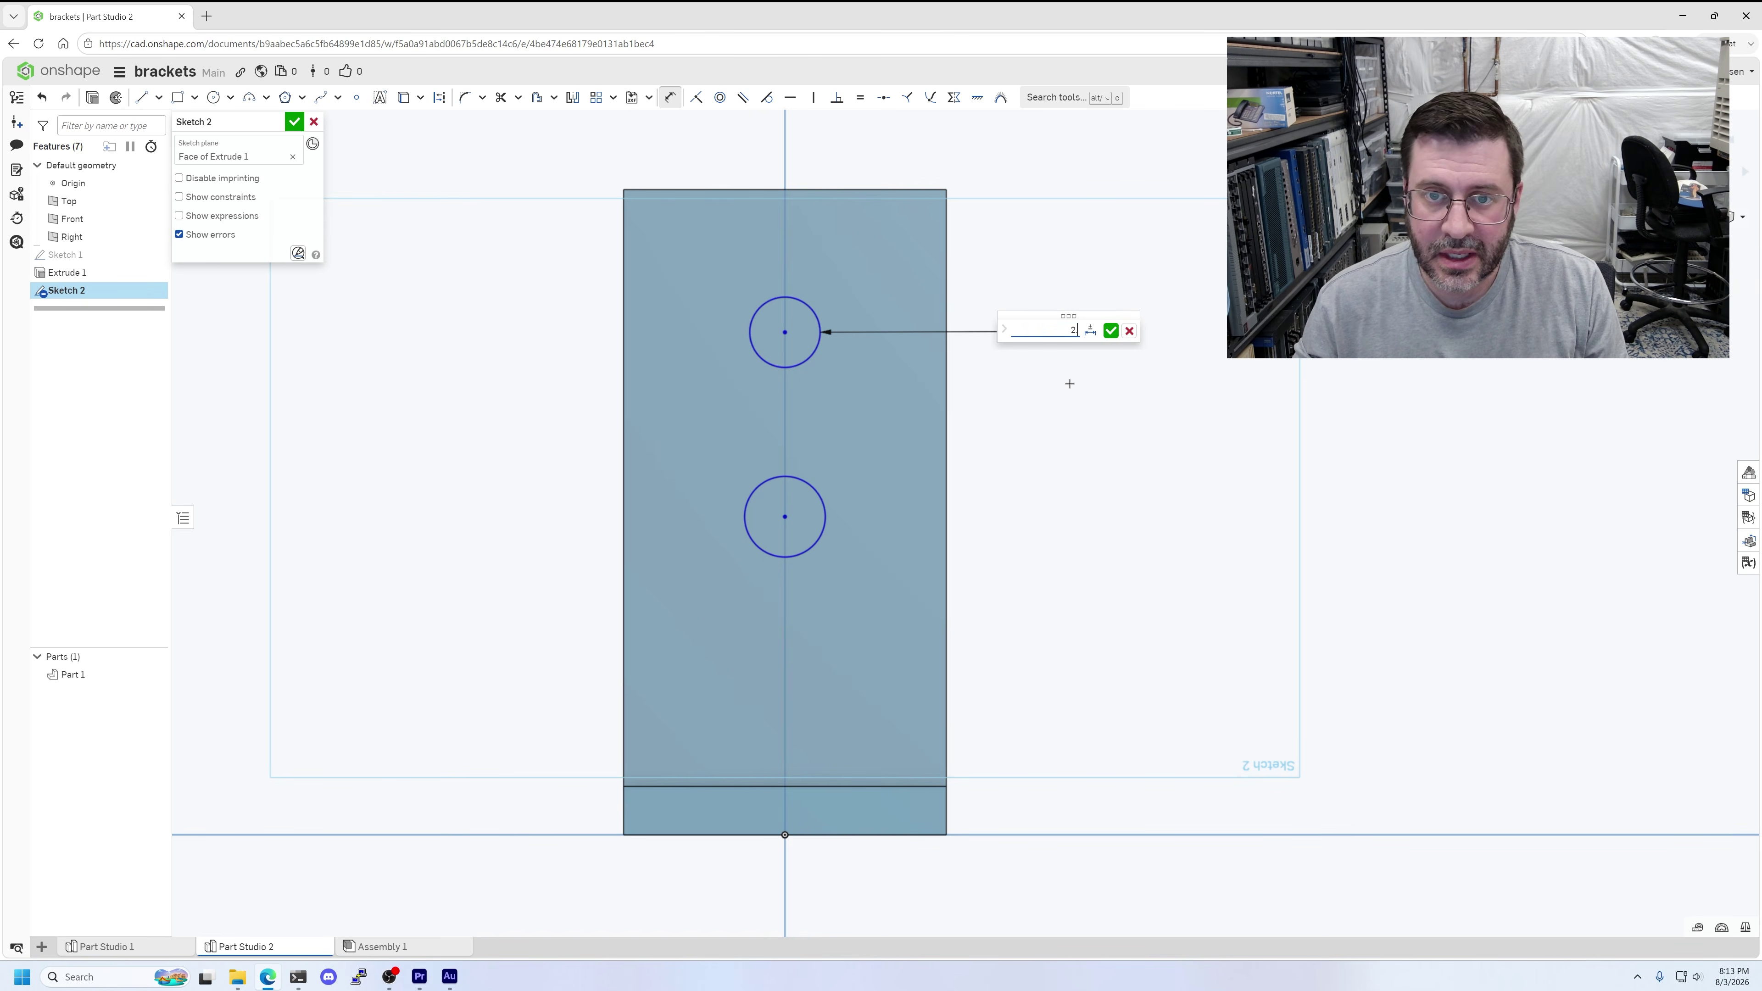
{"action": "type", "text": ".3"}
{"action": "key", "text": "Return"}
- Dimension the lower circle's diameter to 2.3 mm
{"action": "left_click", "coordinate": [806, 665]}
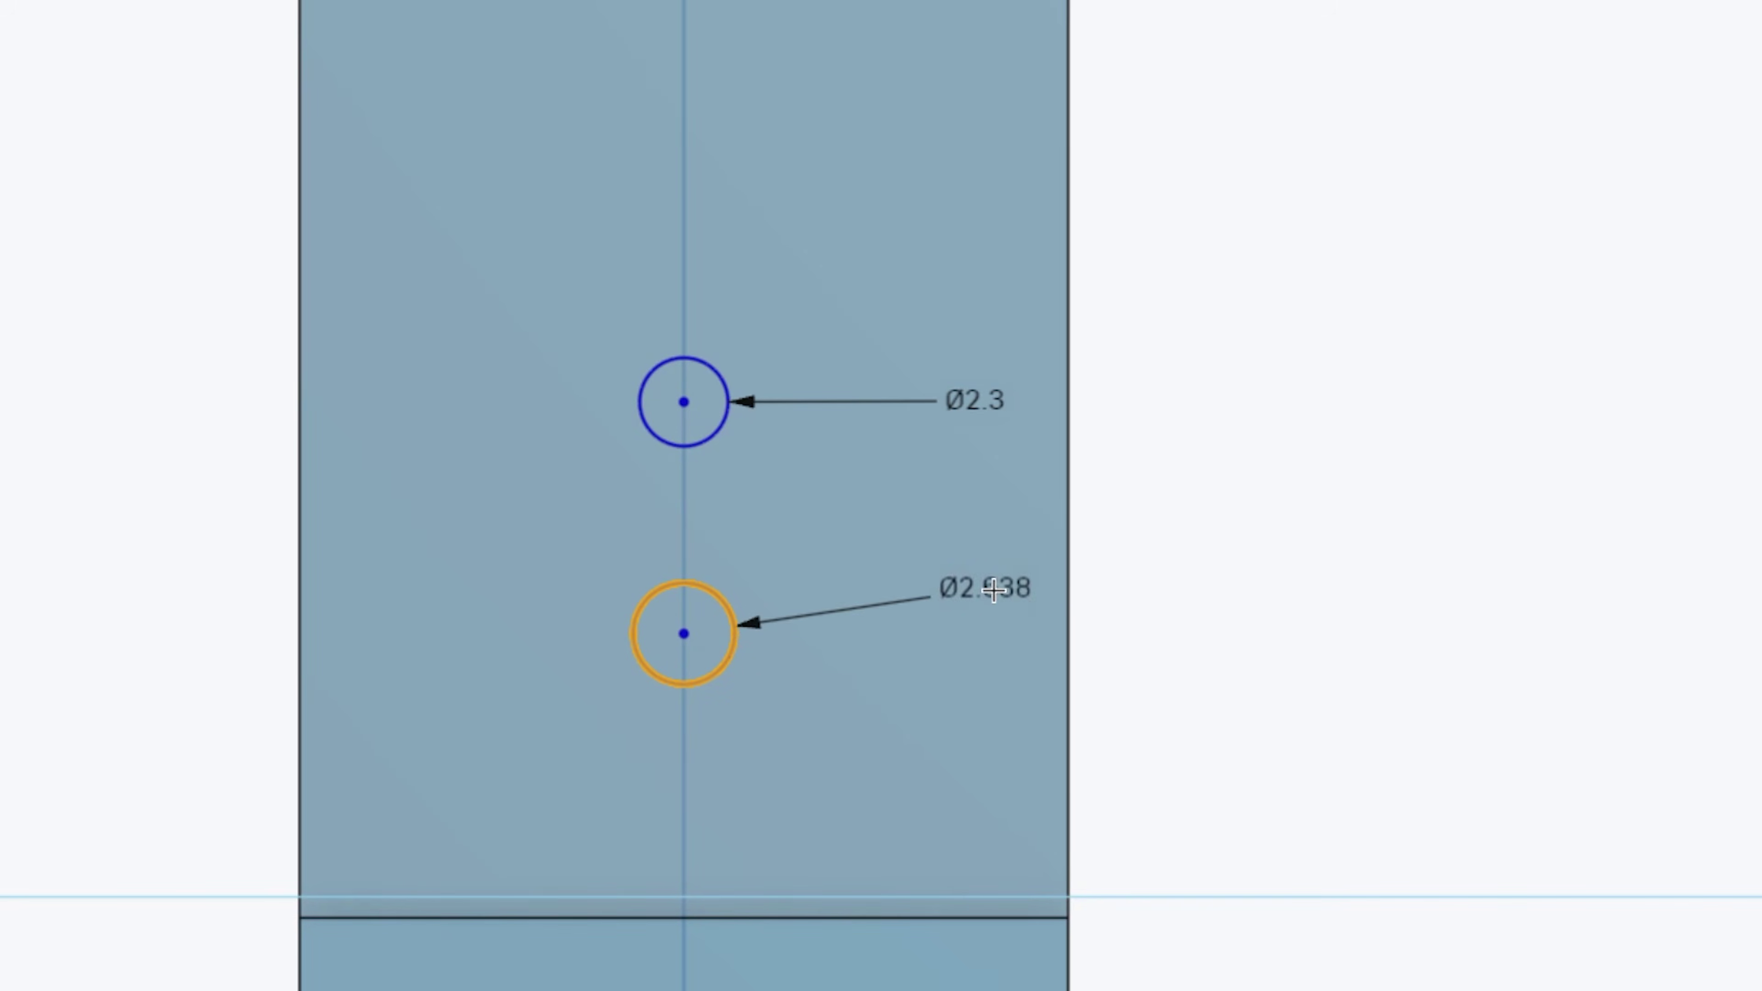
{"action": "left_click", "coordinate": [1138, 594]}
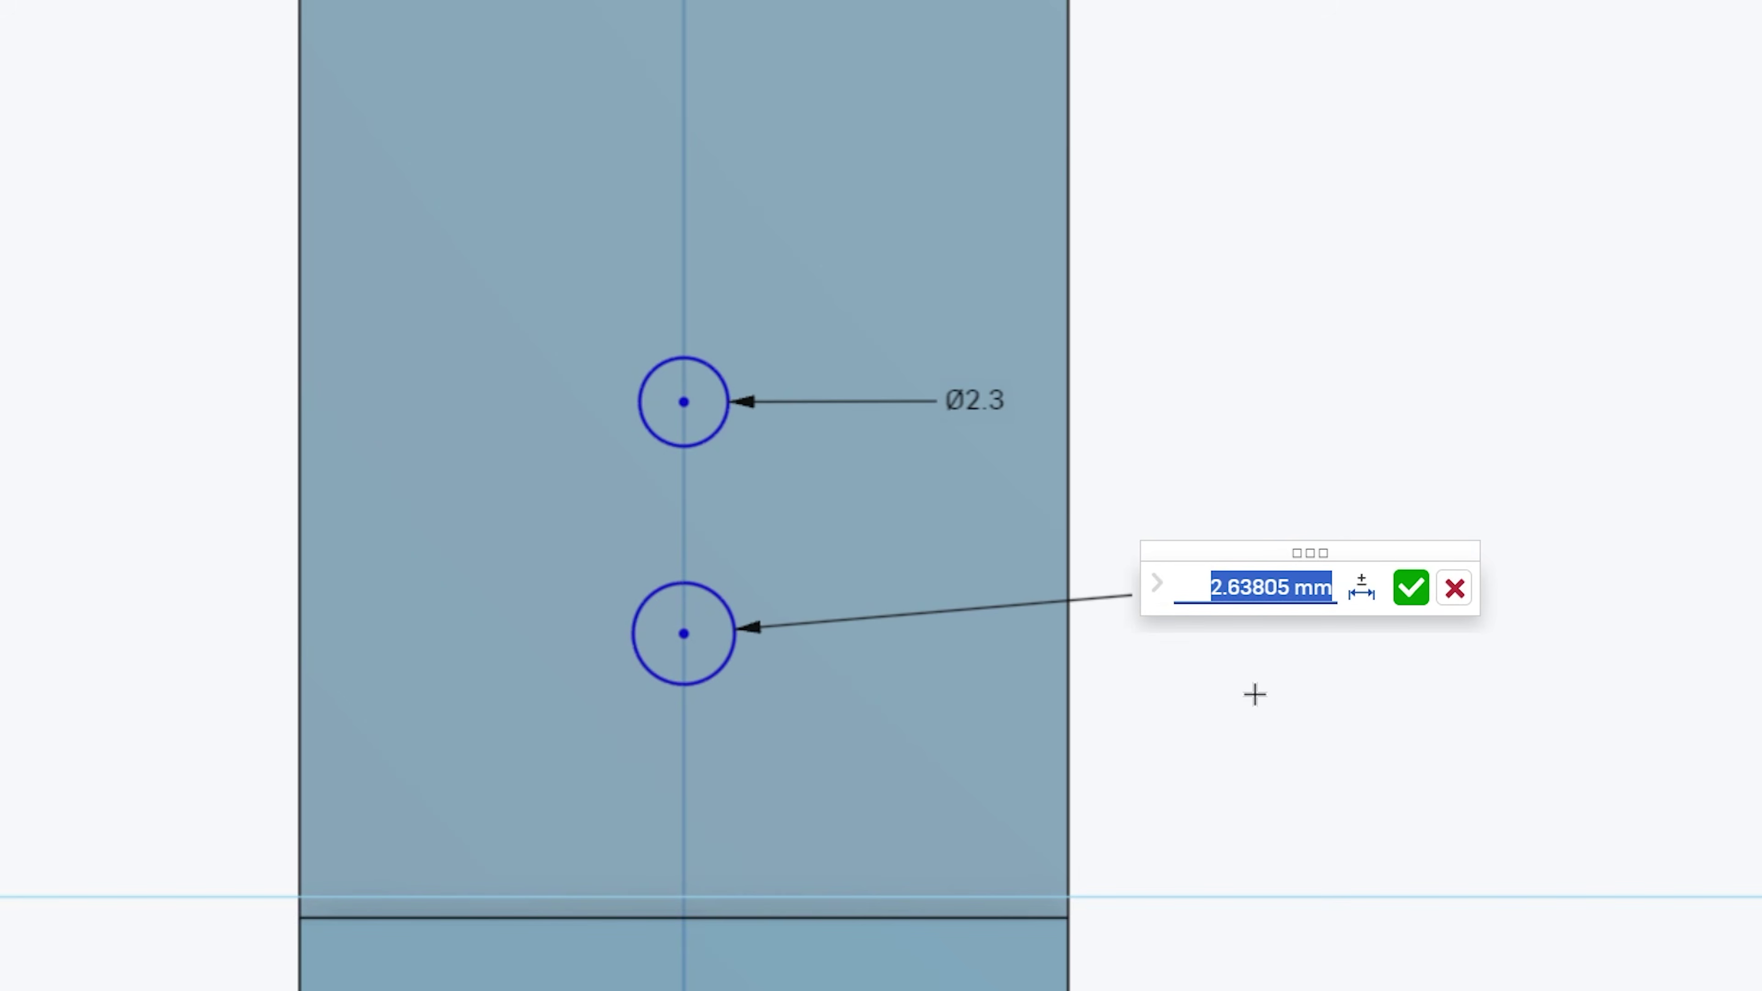
{"action": "type", "text": "2.3"}
{"action": "key", "text": "Return"}
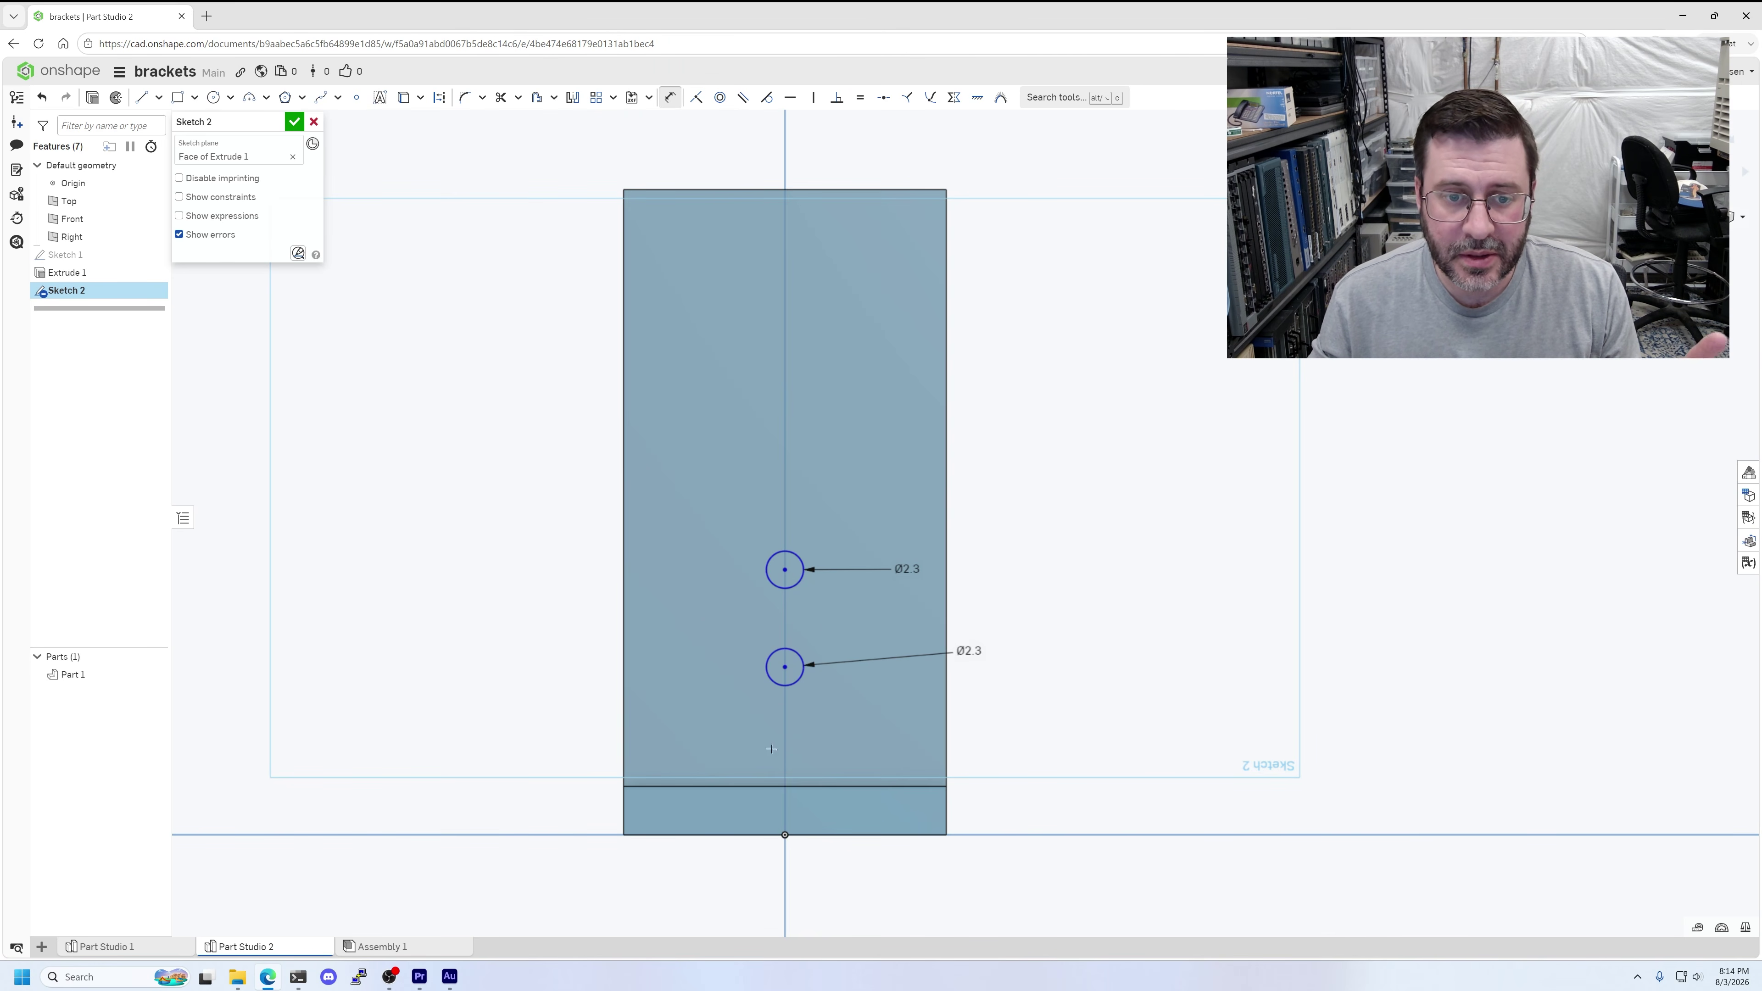
- Dimension the vertical distance between the two circle centres to 12 mm
{"action": "left_click", "coordinate": [785, 569]}
{"action": "left_click", "coordinate": [786, 664]}
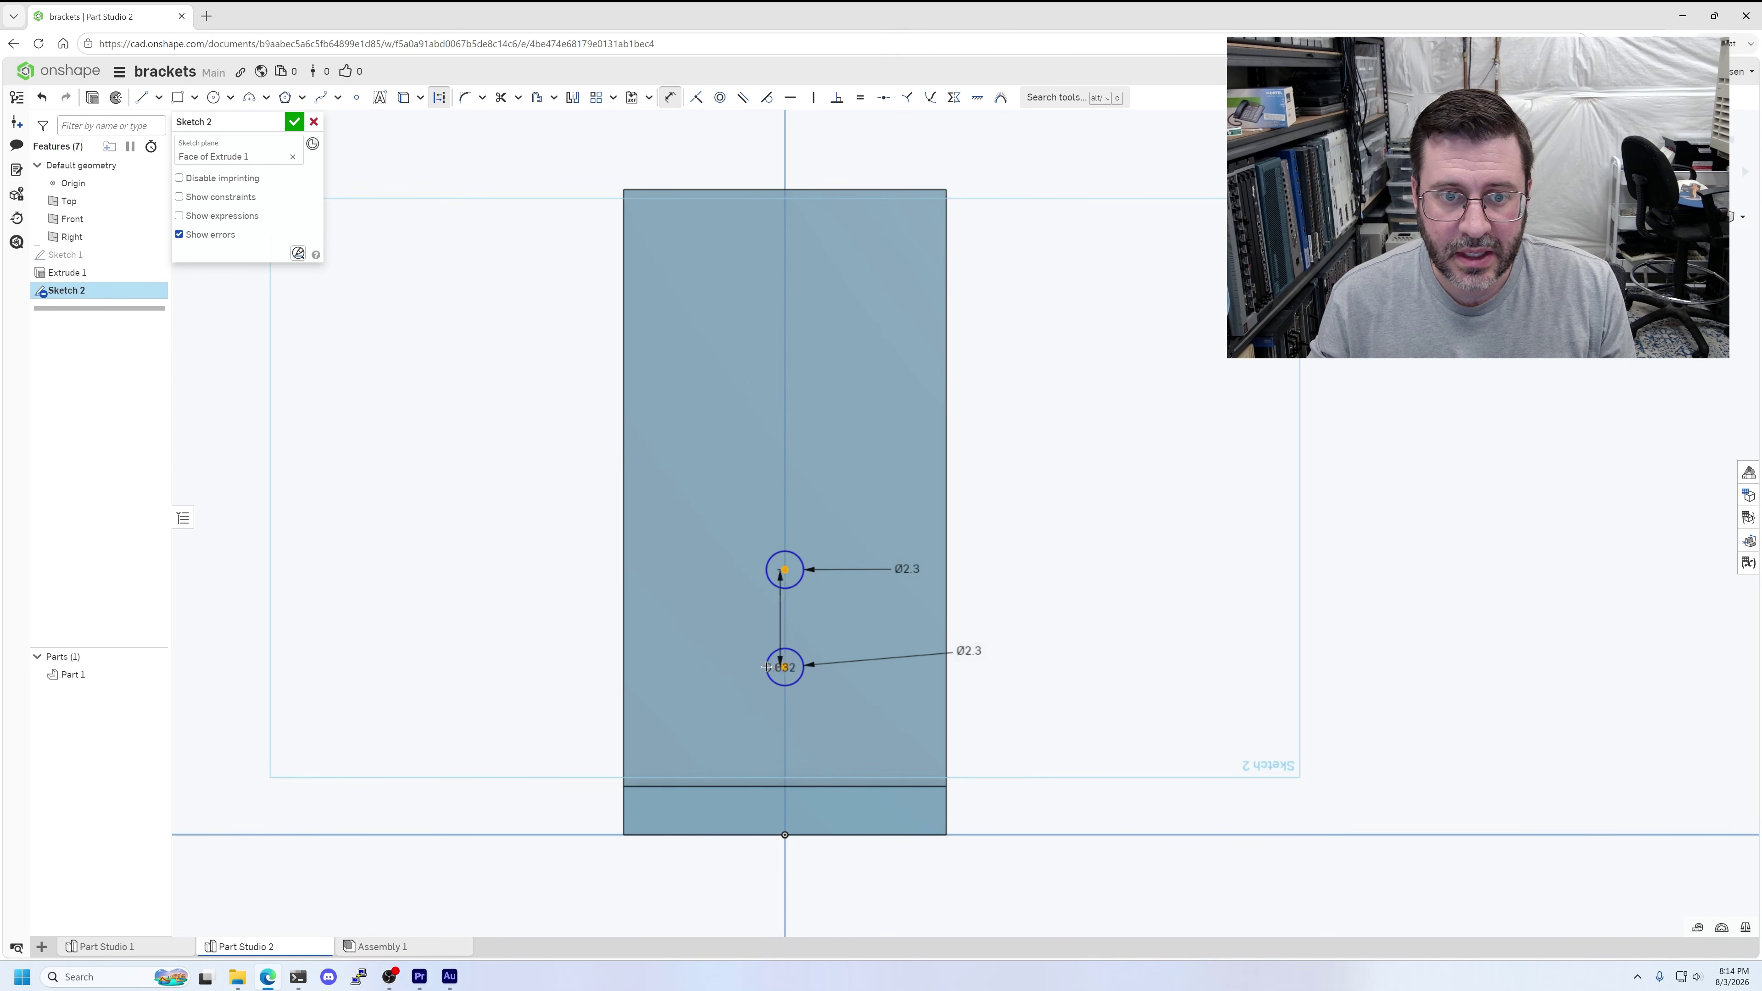
{"action": "left_click", "coordinate": [707, 692]}
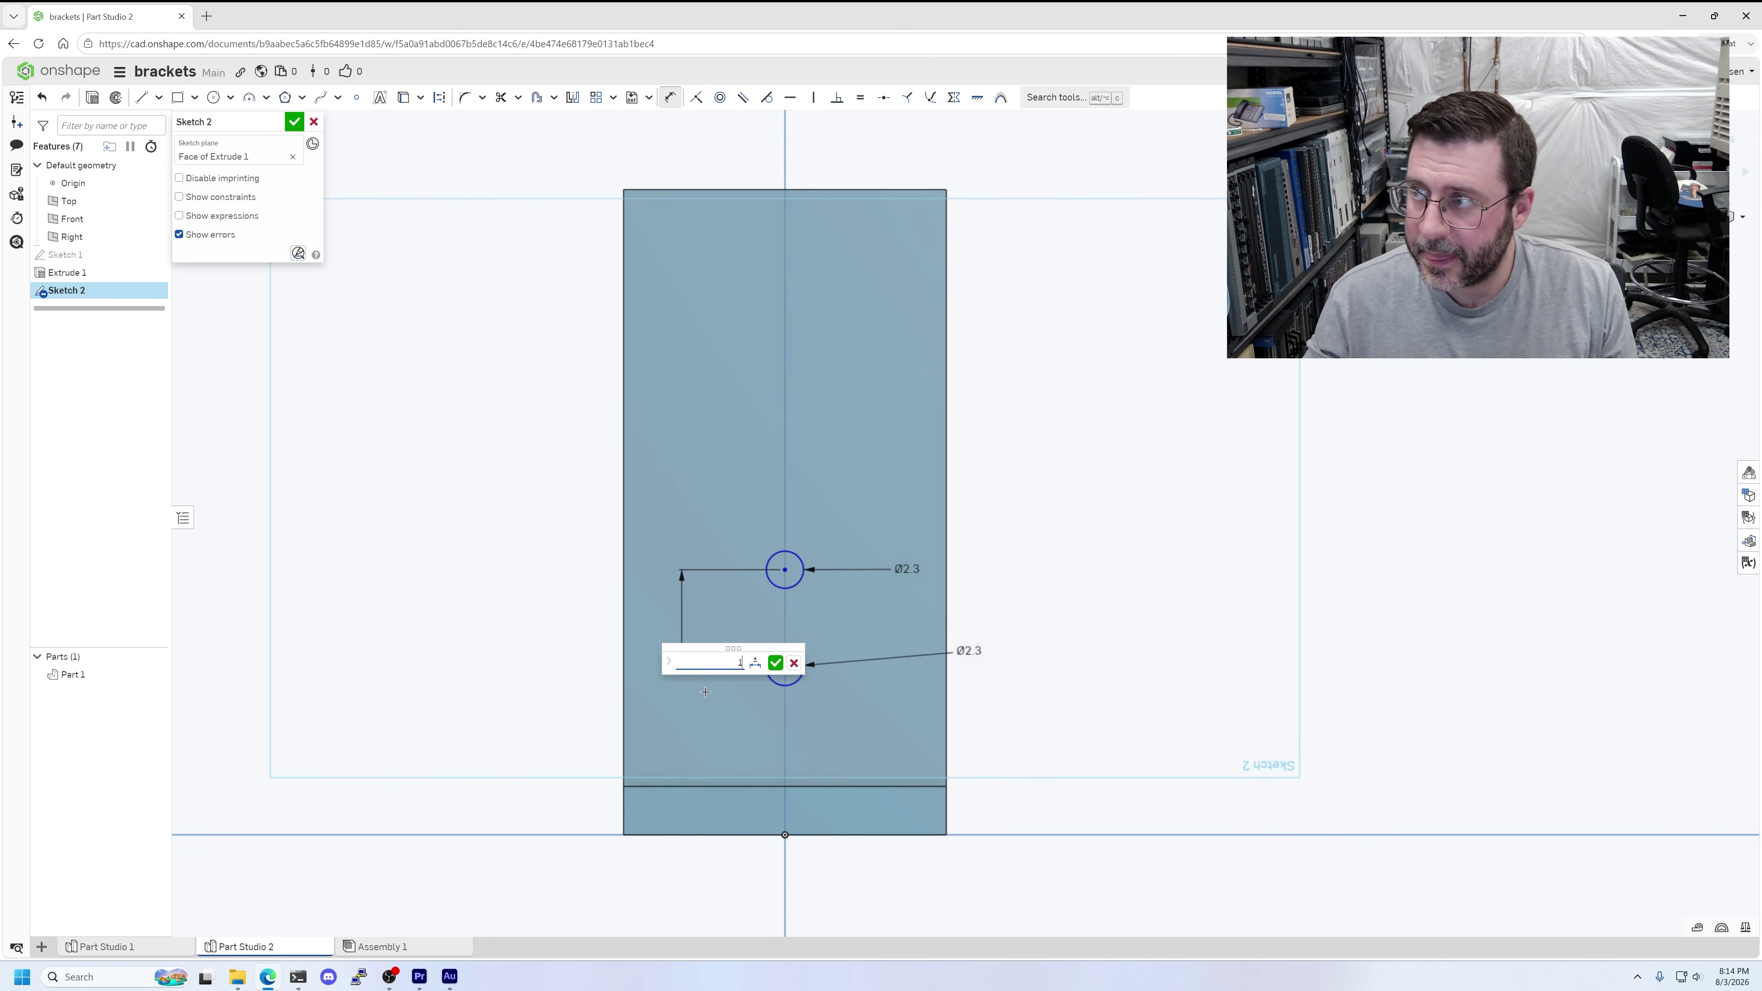
{"action": "left_click", "coordinate": [777, 663]}
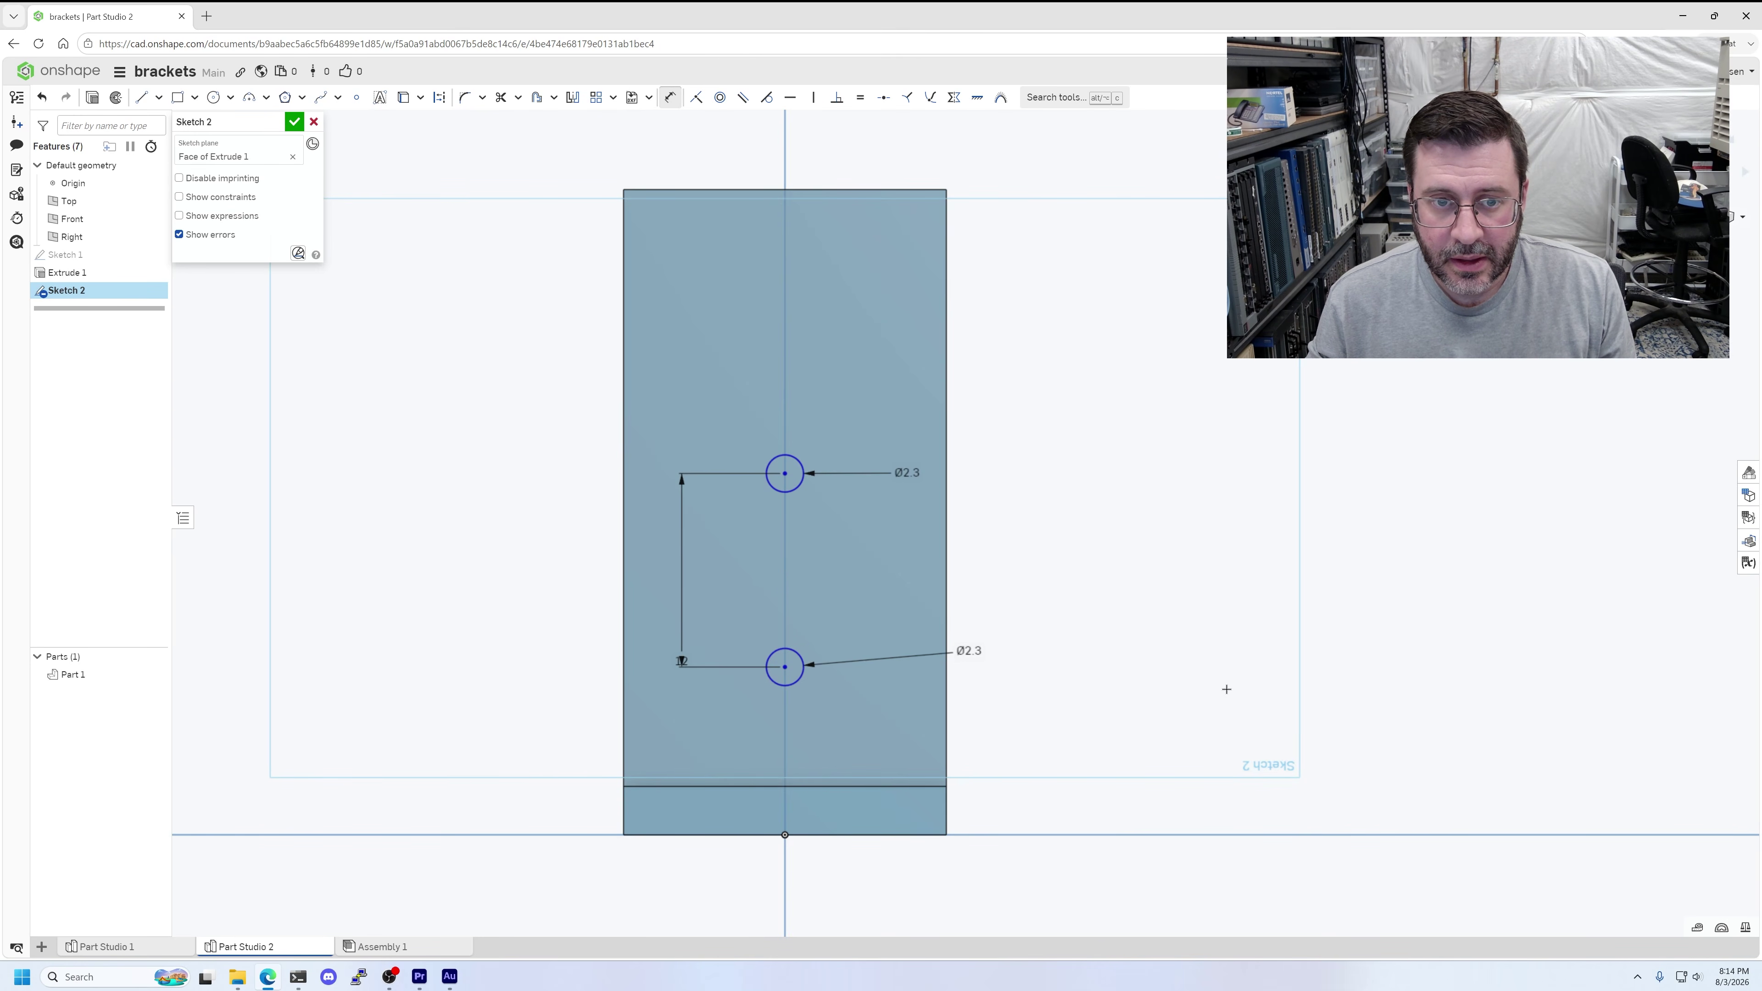
{"action": "key", "text": "v"}
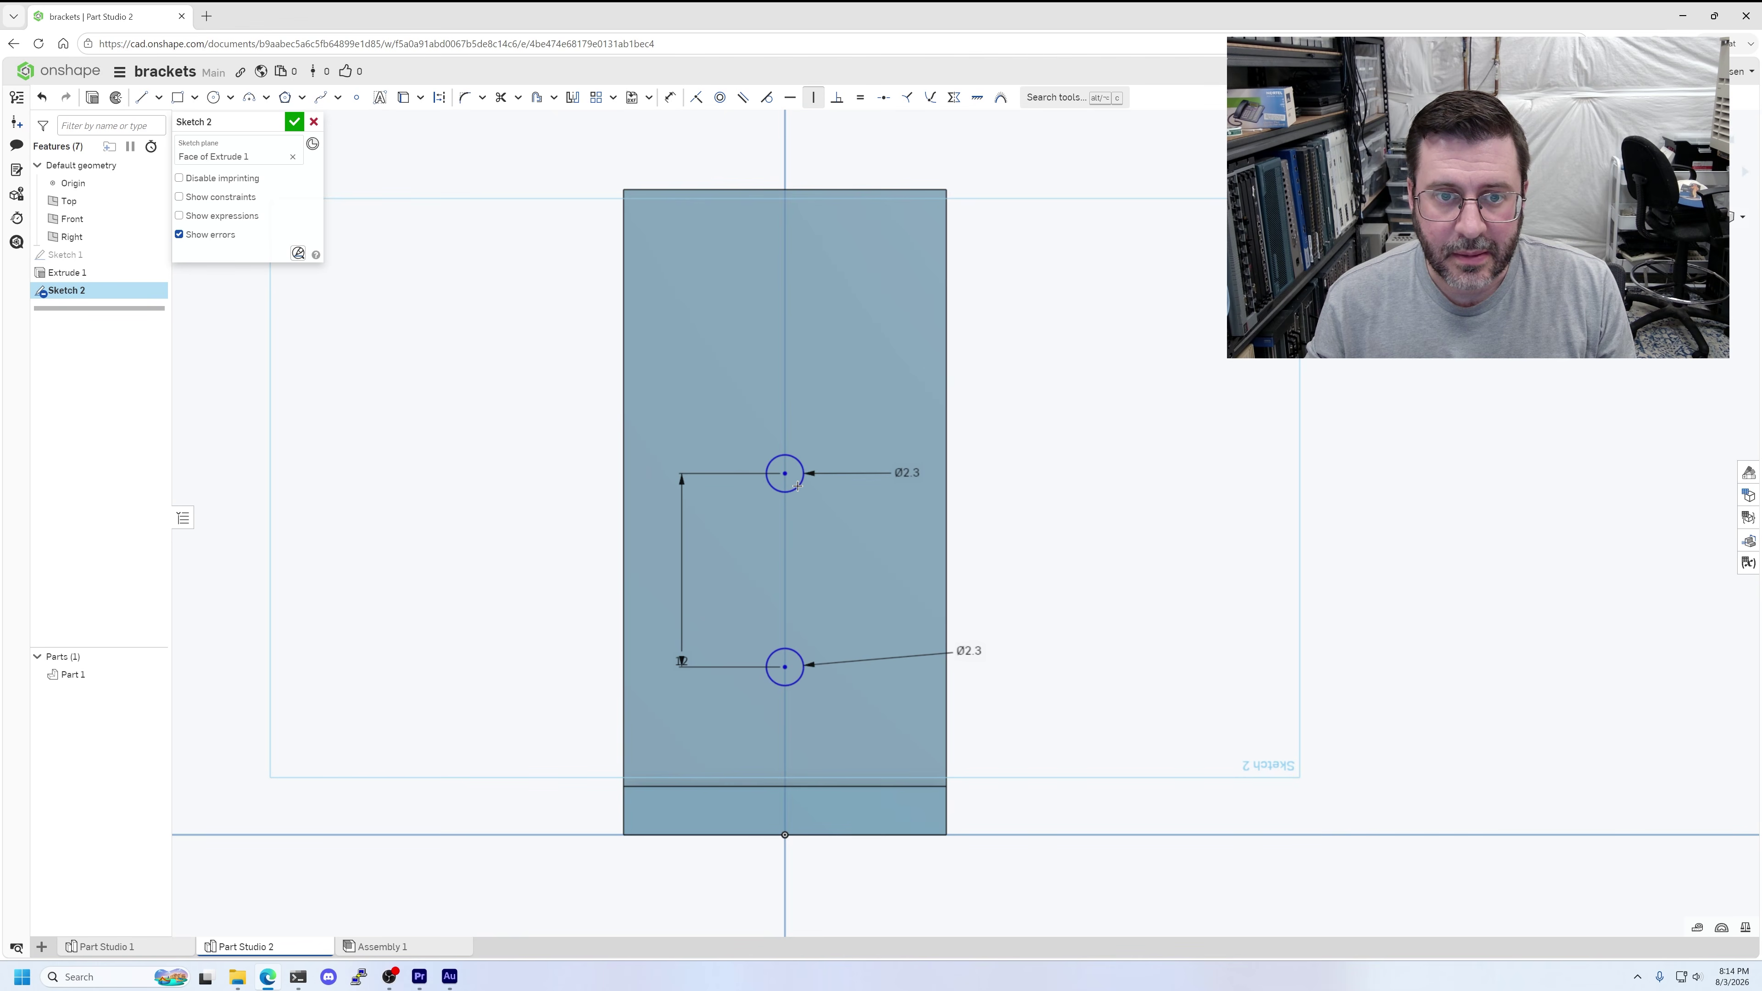
{"action": "left_click", "coordinate": [786, 472]}
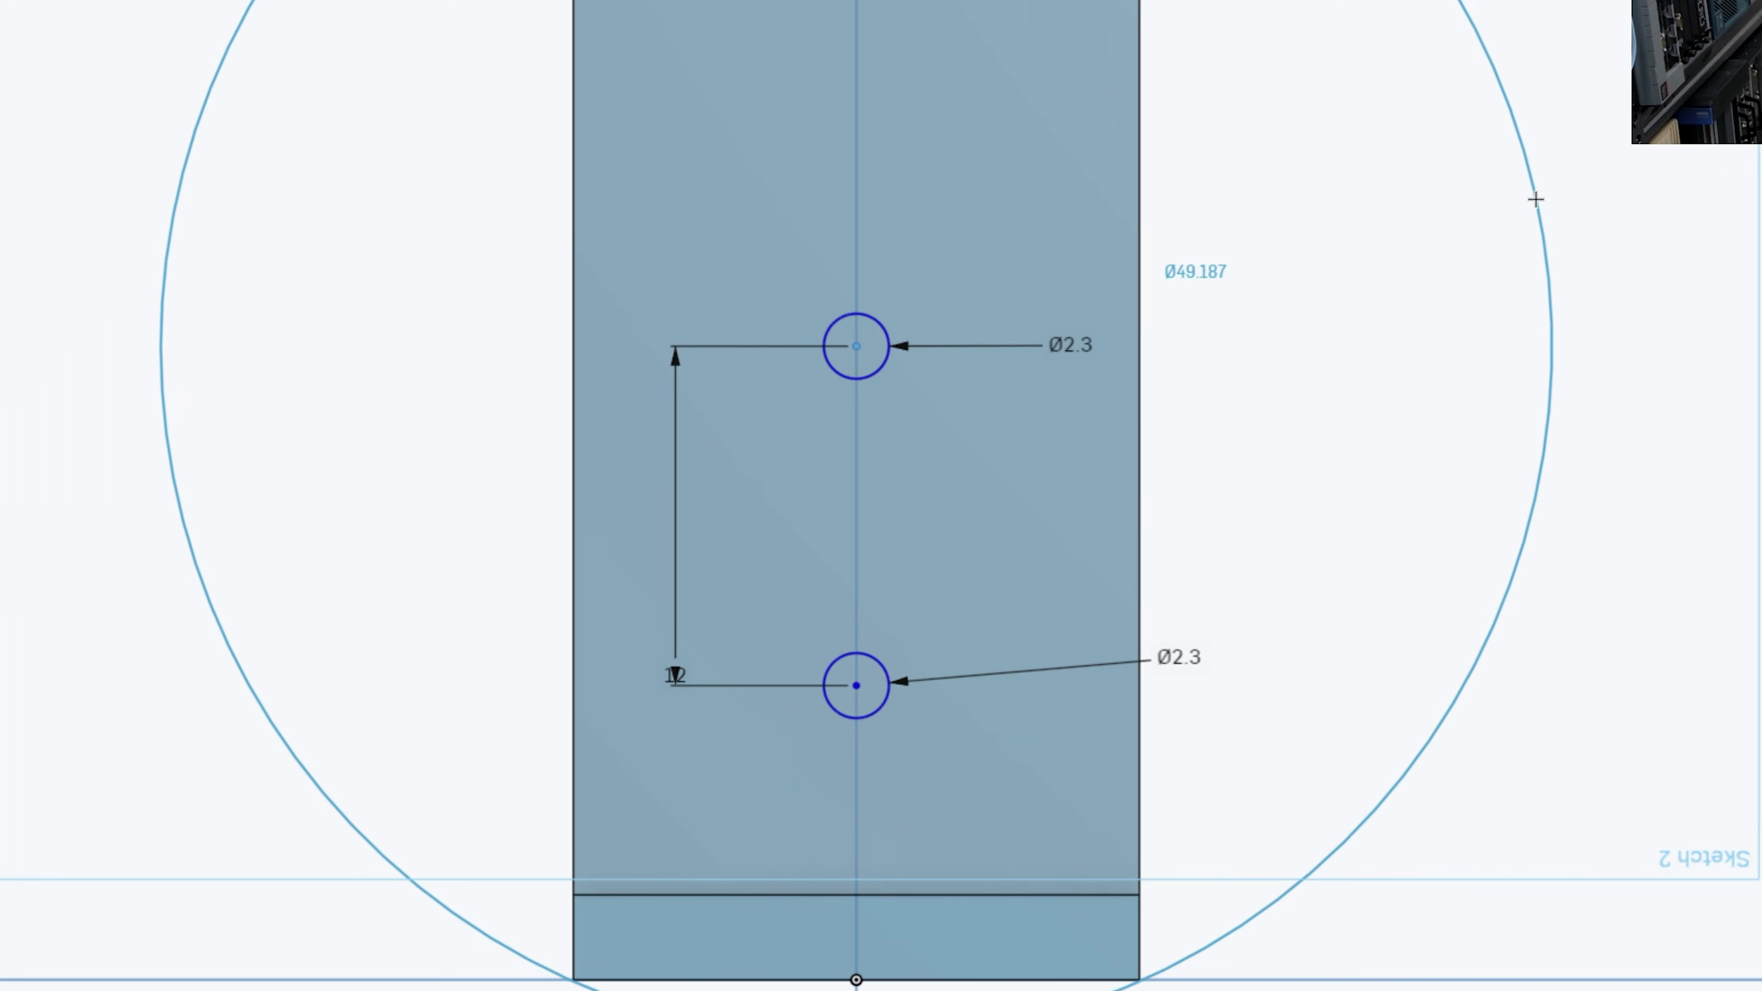
{"action": "key", "text": "Escape"}
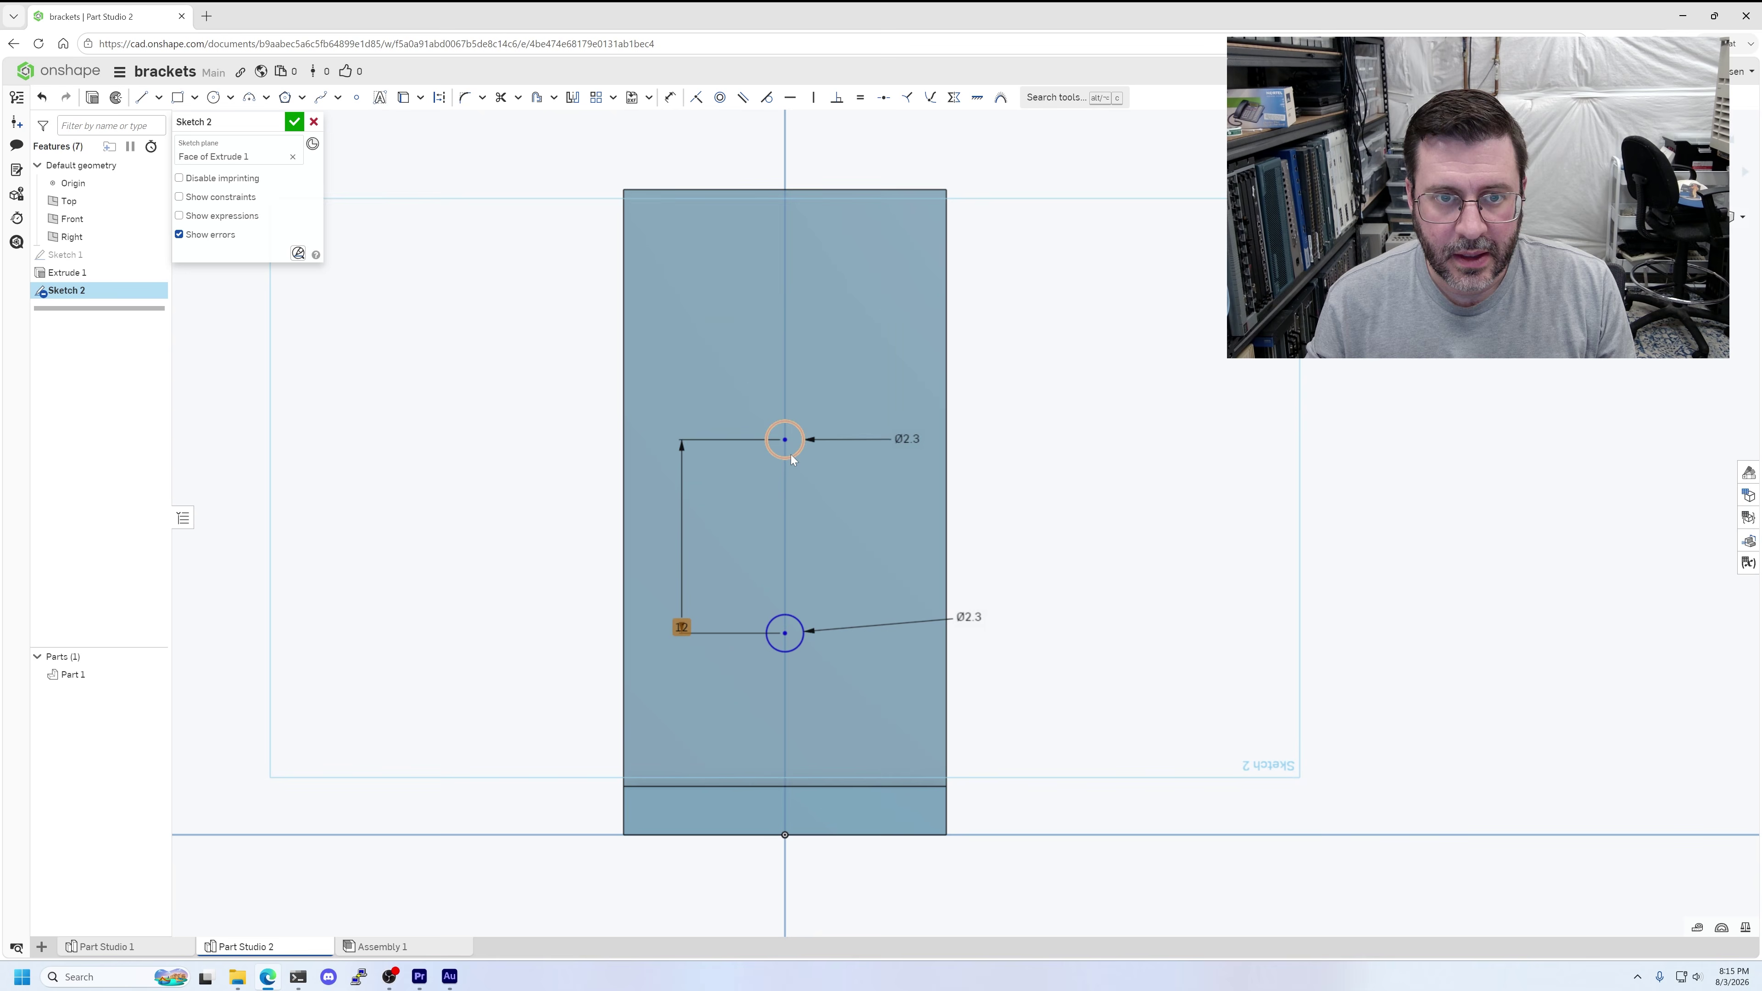
- Dimension the distance from the origin to the centre of the circle nearer the bend as 20 mm and finish the sketch
{"action": "mouse_move", "coordinate": [793, 451]}
{"action": "left_mouse_down"}
{"action": "mouse_move", "coordinate": [805, 341]}
{"action": "mouse_move", "coordinate": [793, 484]}
{"action": "left_mouse_up"}
{"action": "mouse_move", "coordinate": [832, 321]}
{"action": "left_mouse_down"}
{"action": "mouse_move", "coordinate": [861, 289]}
{"action": "mouse_move", "coordinate": [853, 442]}
{"action": "mouse_move", "coordinate": [861, 399]}
{"action": "mouse_move", "coordinate": [861, 313]}
{"action": "mouse_move", "coordinate": [836, 471]}
{"action": "mouse_move", "coordinate": [868, 405]}
{"action": "mouse_move", "coordinate": [854, 539]}
{"action": "mouse_move", "coordinate": [877, 309]}
{"action": "mouse_move", "coordinate": [896, 490]}
{"action": "mouse_move", "coordinate": [899, 376]}
{"action": "left_mouse_up"}
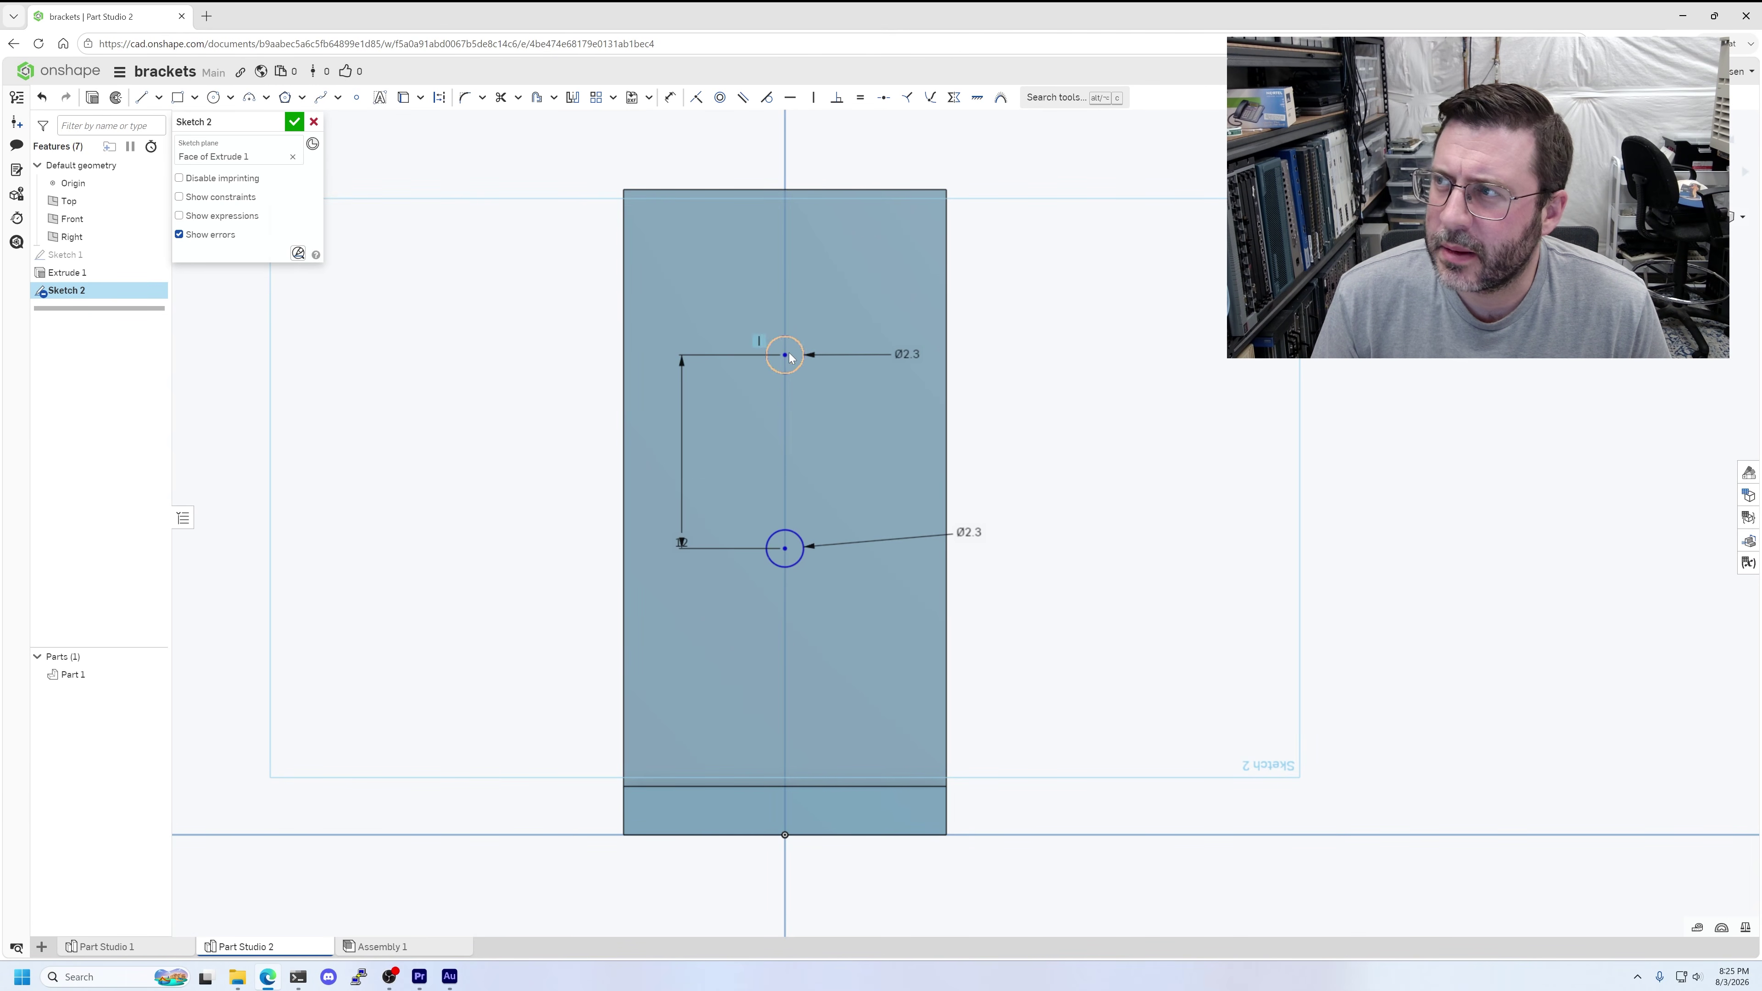
{"action": "right_click_drag", "start_coordinate": [1082, 351], "coordinate": [1044, 445]}
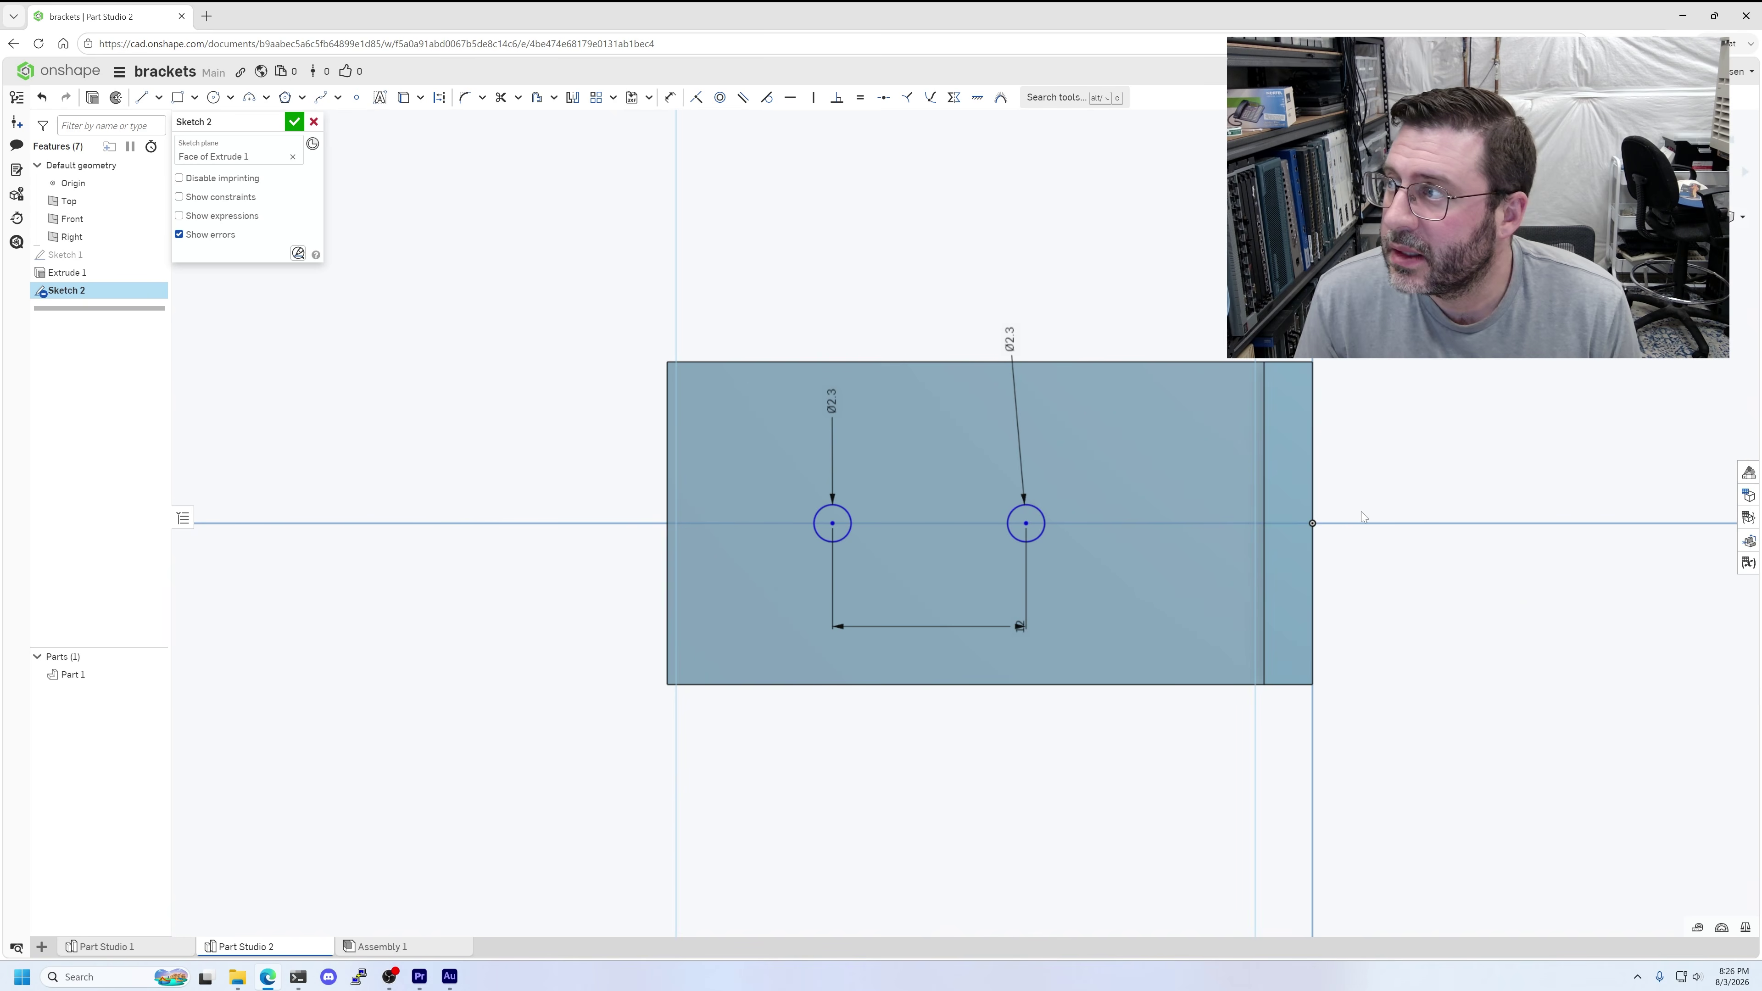
{"action": "middle_click_drag", "start_coordinate": [1428, 504], "coordinate": [1228, 496]}
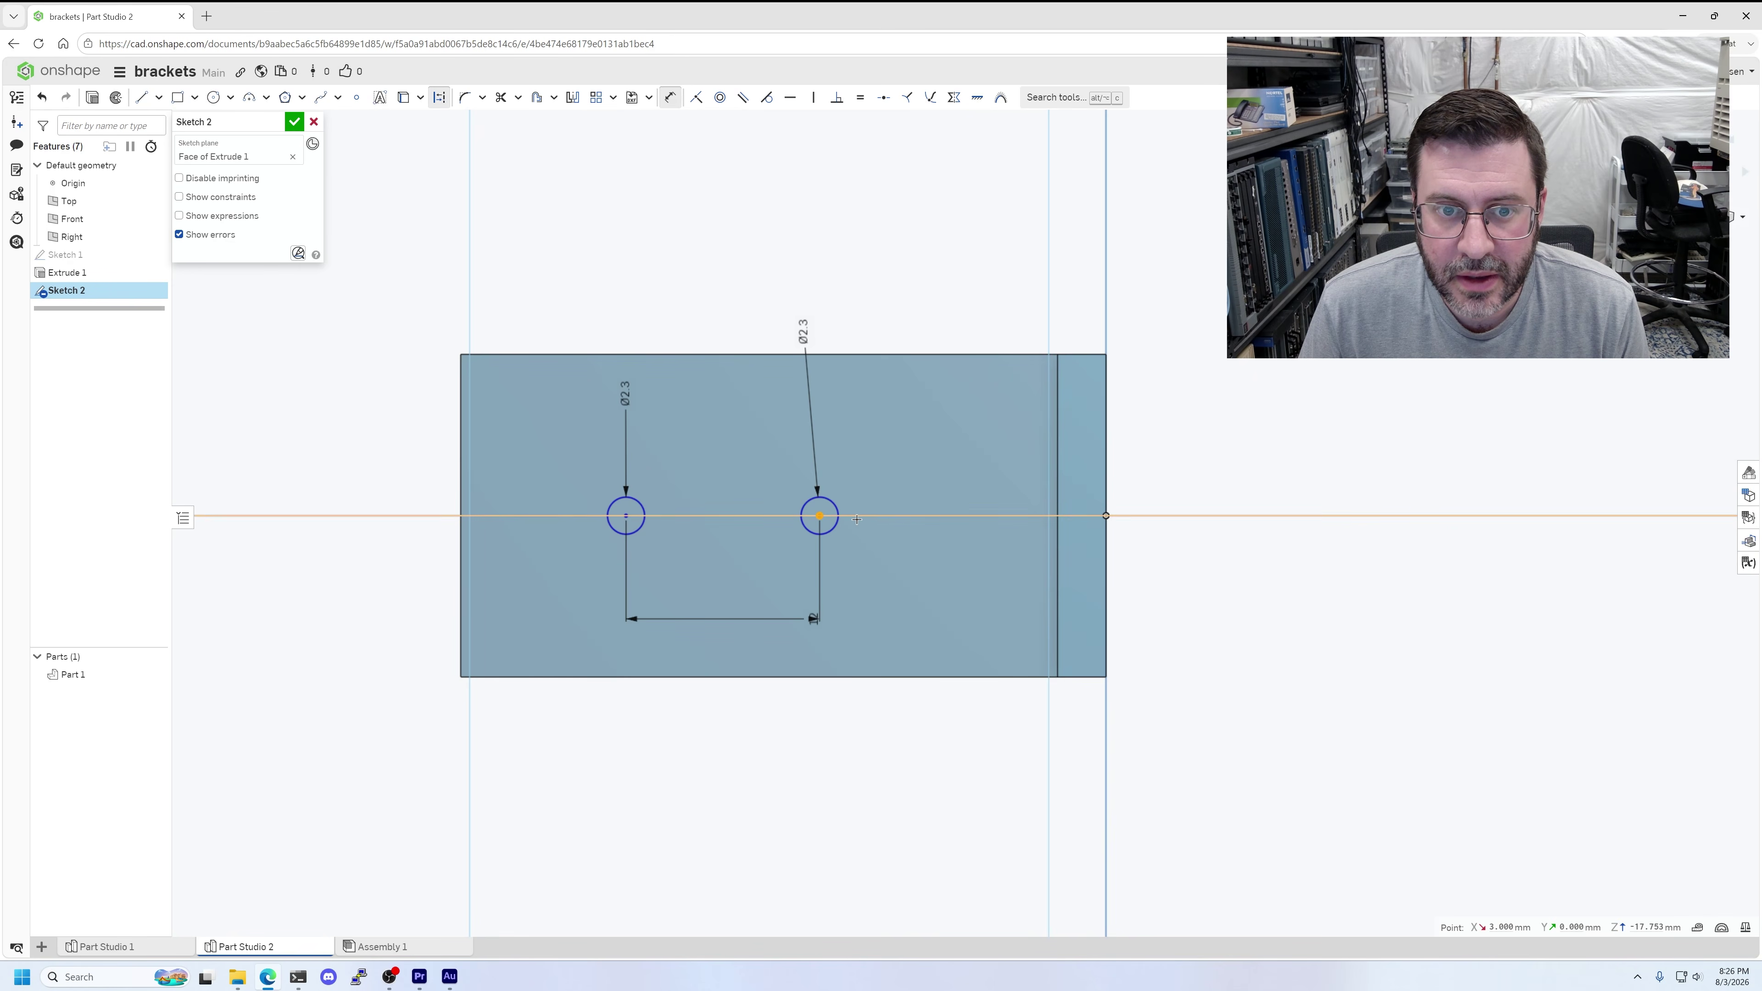
{"action": "left_click", "coordinate": [1042, 518]}
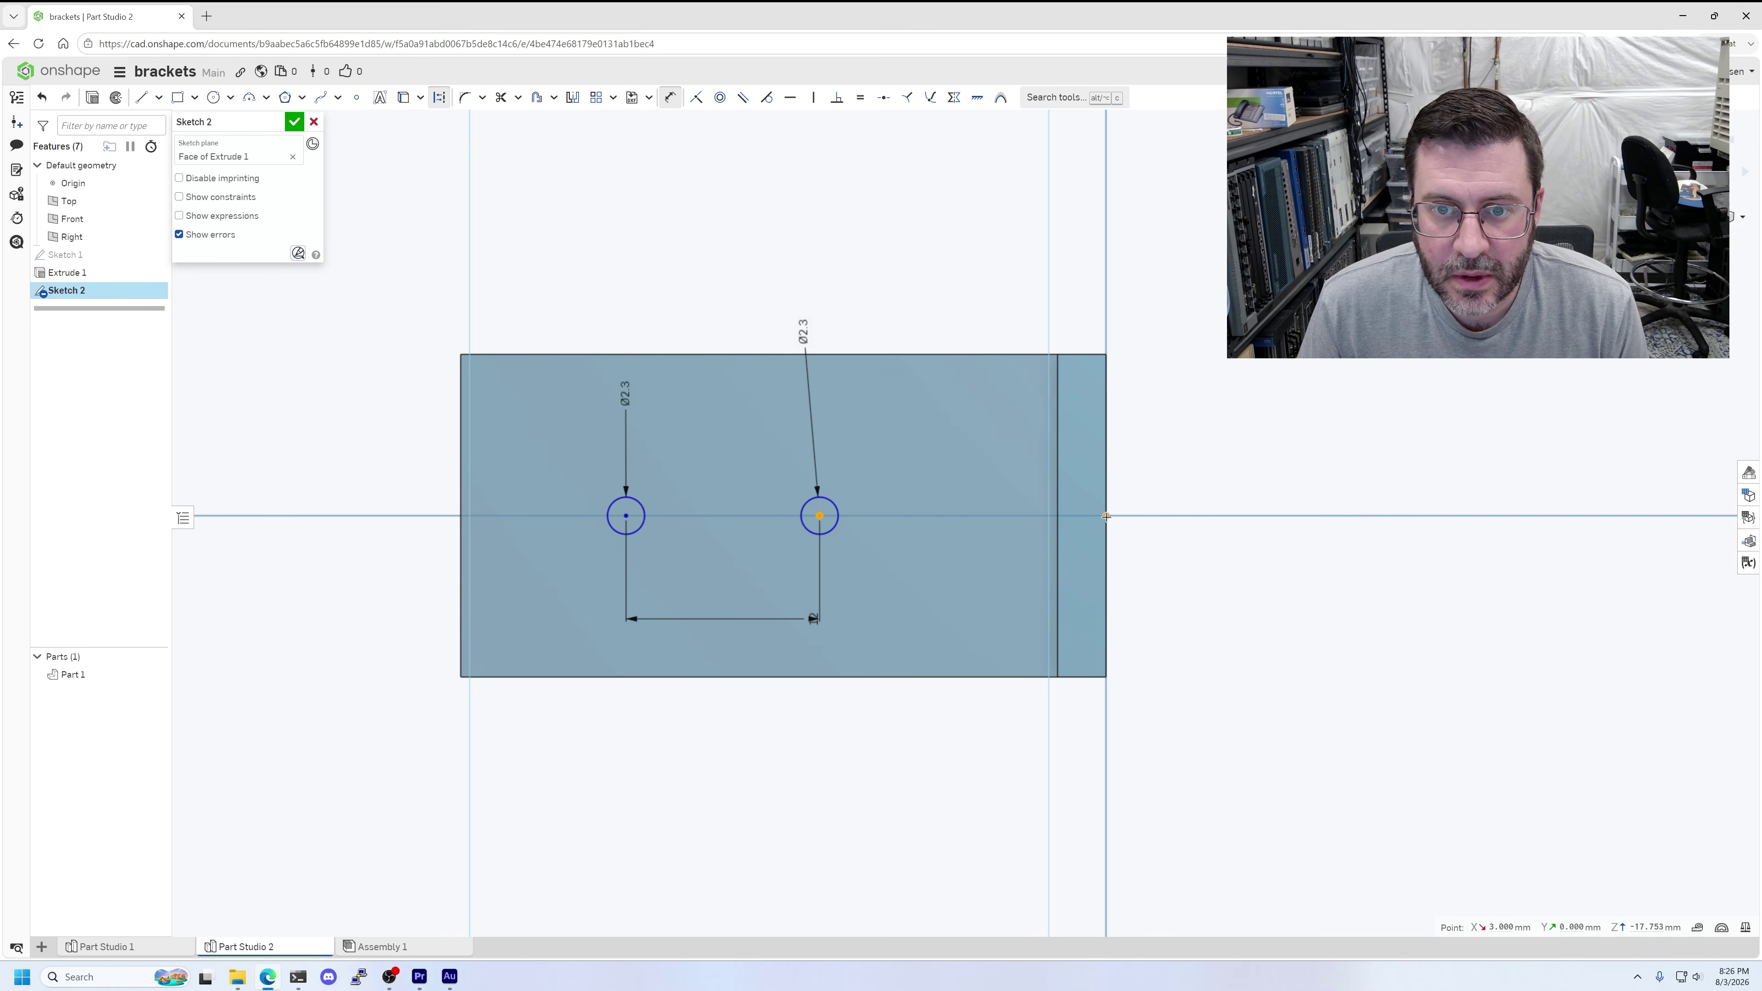
{"action": "left_click", "coordinate": [1106, 516]}
{"action": "left_click", "coordinate": [877, 734]}
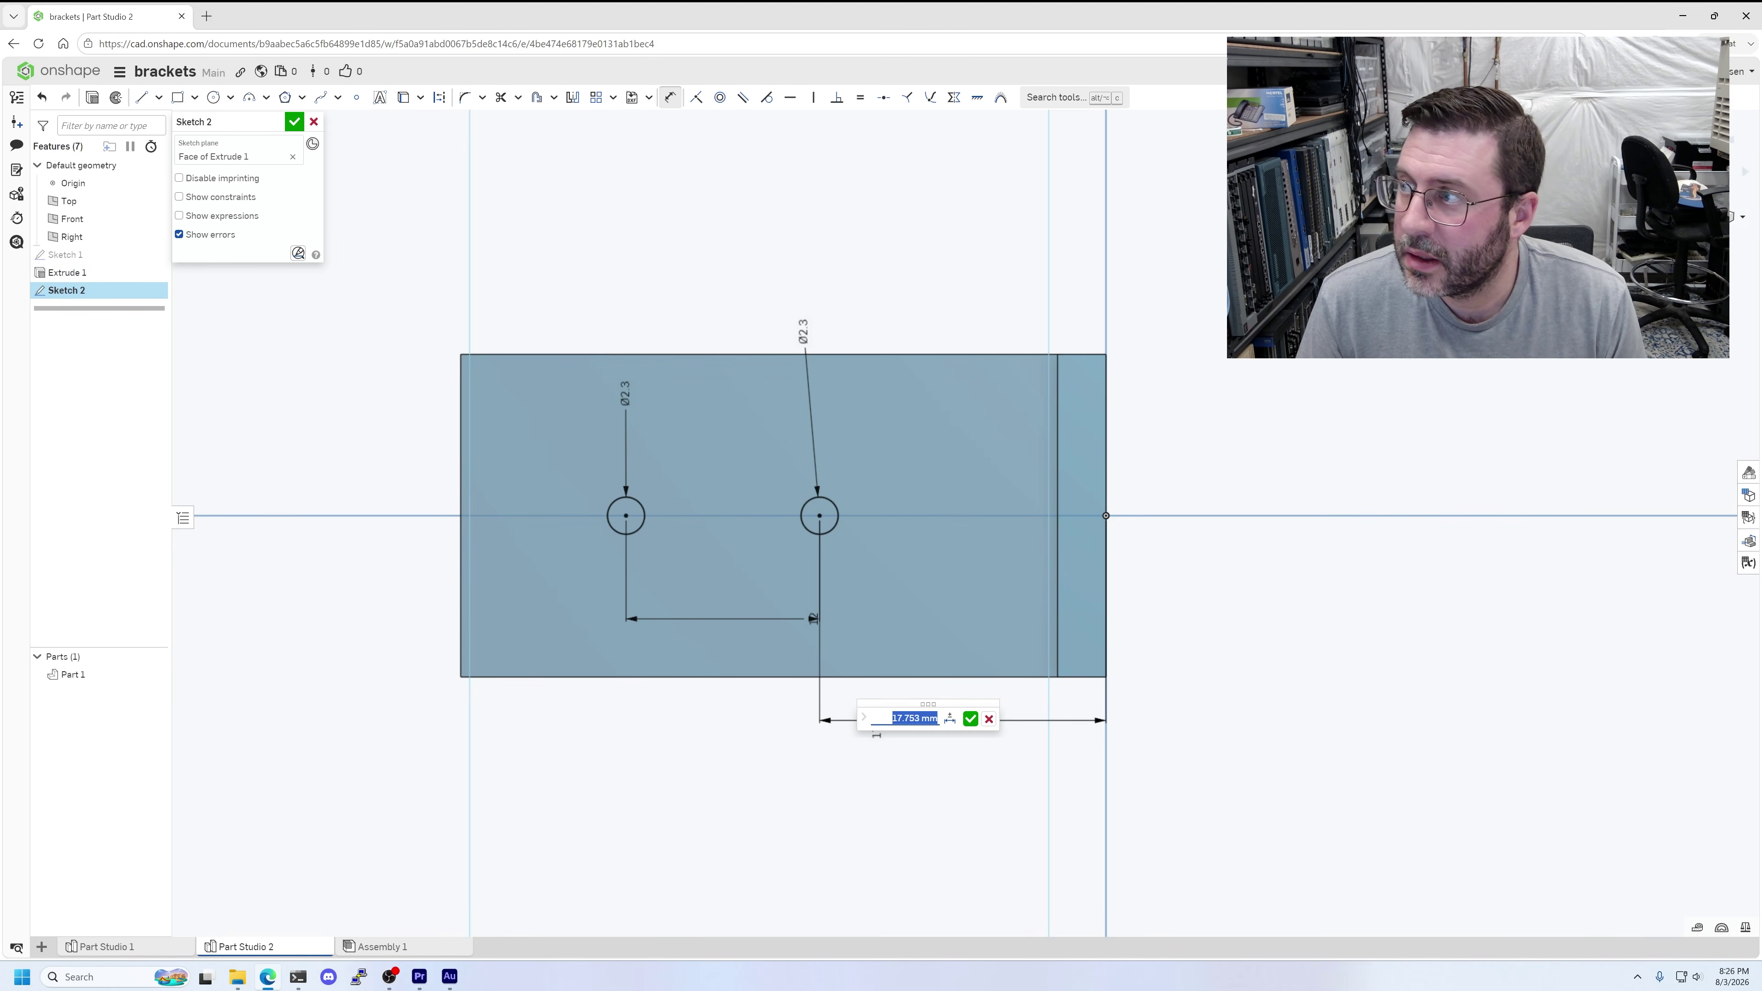
{"action": "left_click", "coordinate": [972, 722]}
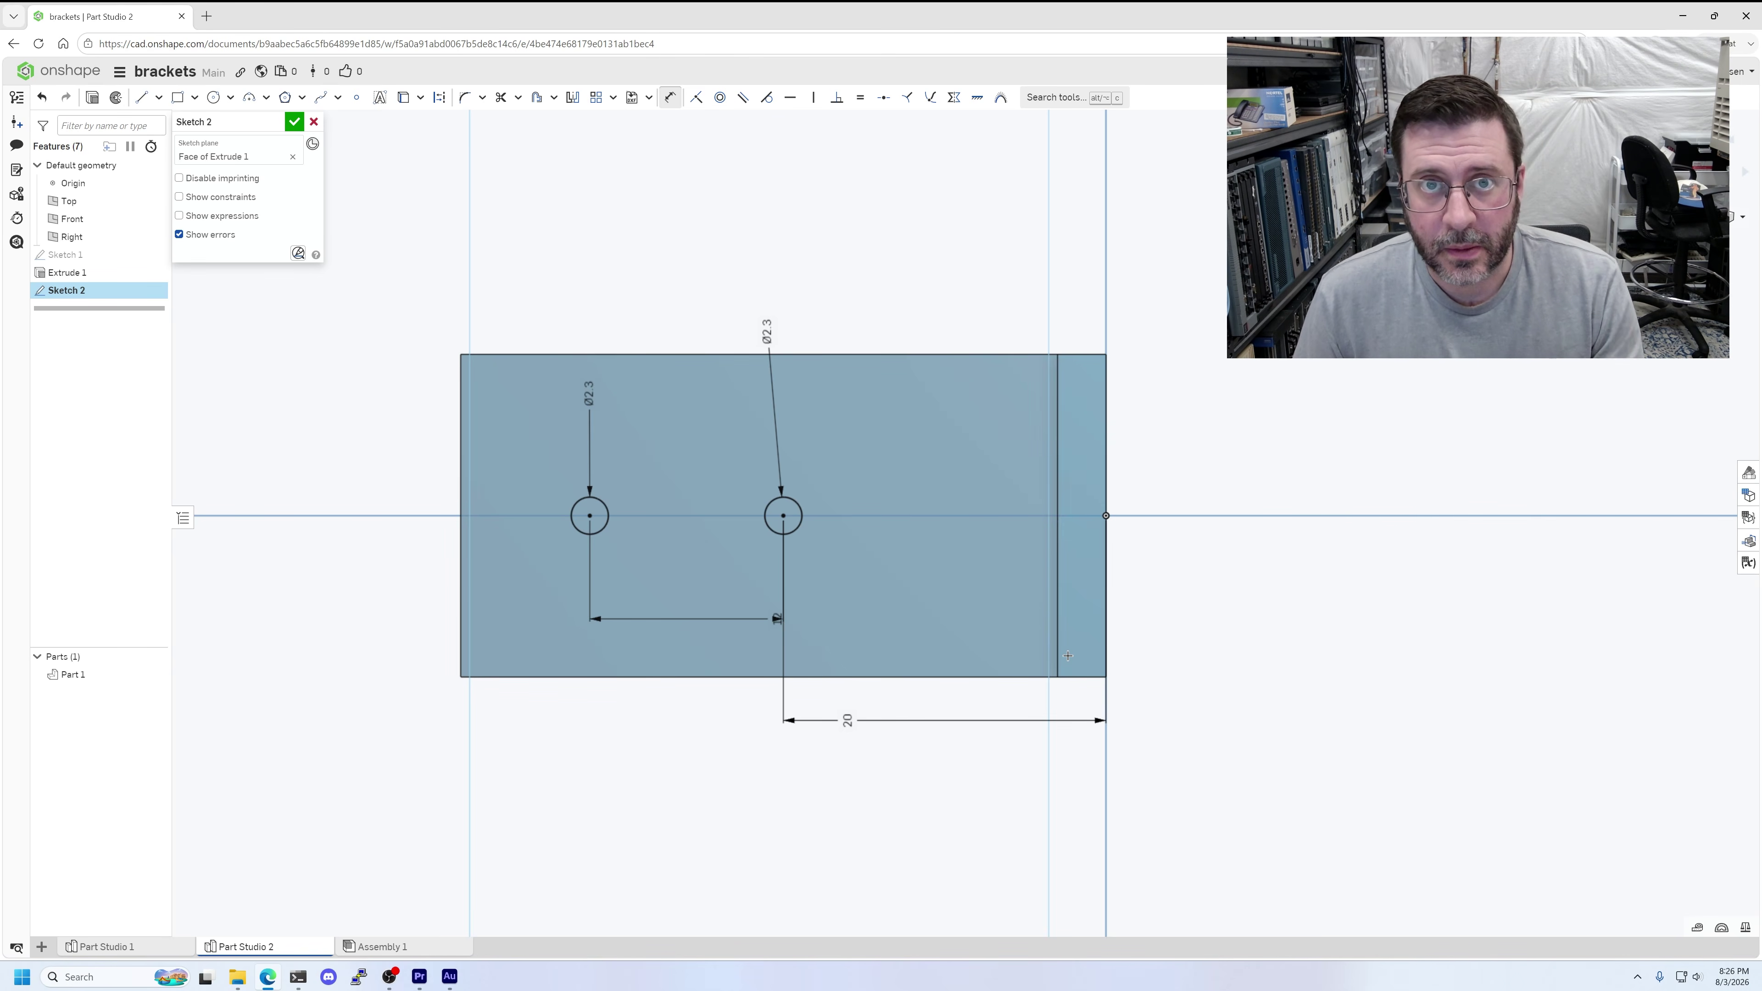
{"action": "left_click", "coordinate": [296, 123]}
- Cut both Sketch 2 circles through the long leg with a Remove extrude, 25 mm deep in the flipped direction
{"action": "mouse_move", "coordinate": [1050, 419]}
{"action": "right_mouse_down"}
{"action": "mouse_move", "coordinate": [1152, 410]}
{"action": "mouse_move", "coordinate": [630, 519]}
{"action": "right_mouse_up"}
{"action": "scroll", "coordinate": [630, 519], "scroll_direction": "up", "scroll_amount": 3}
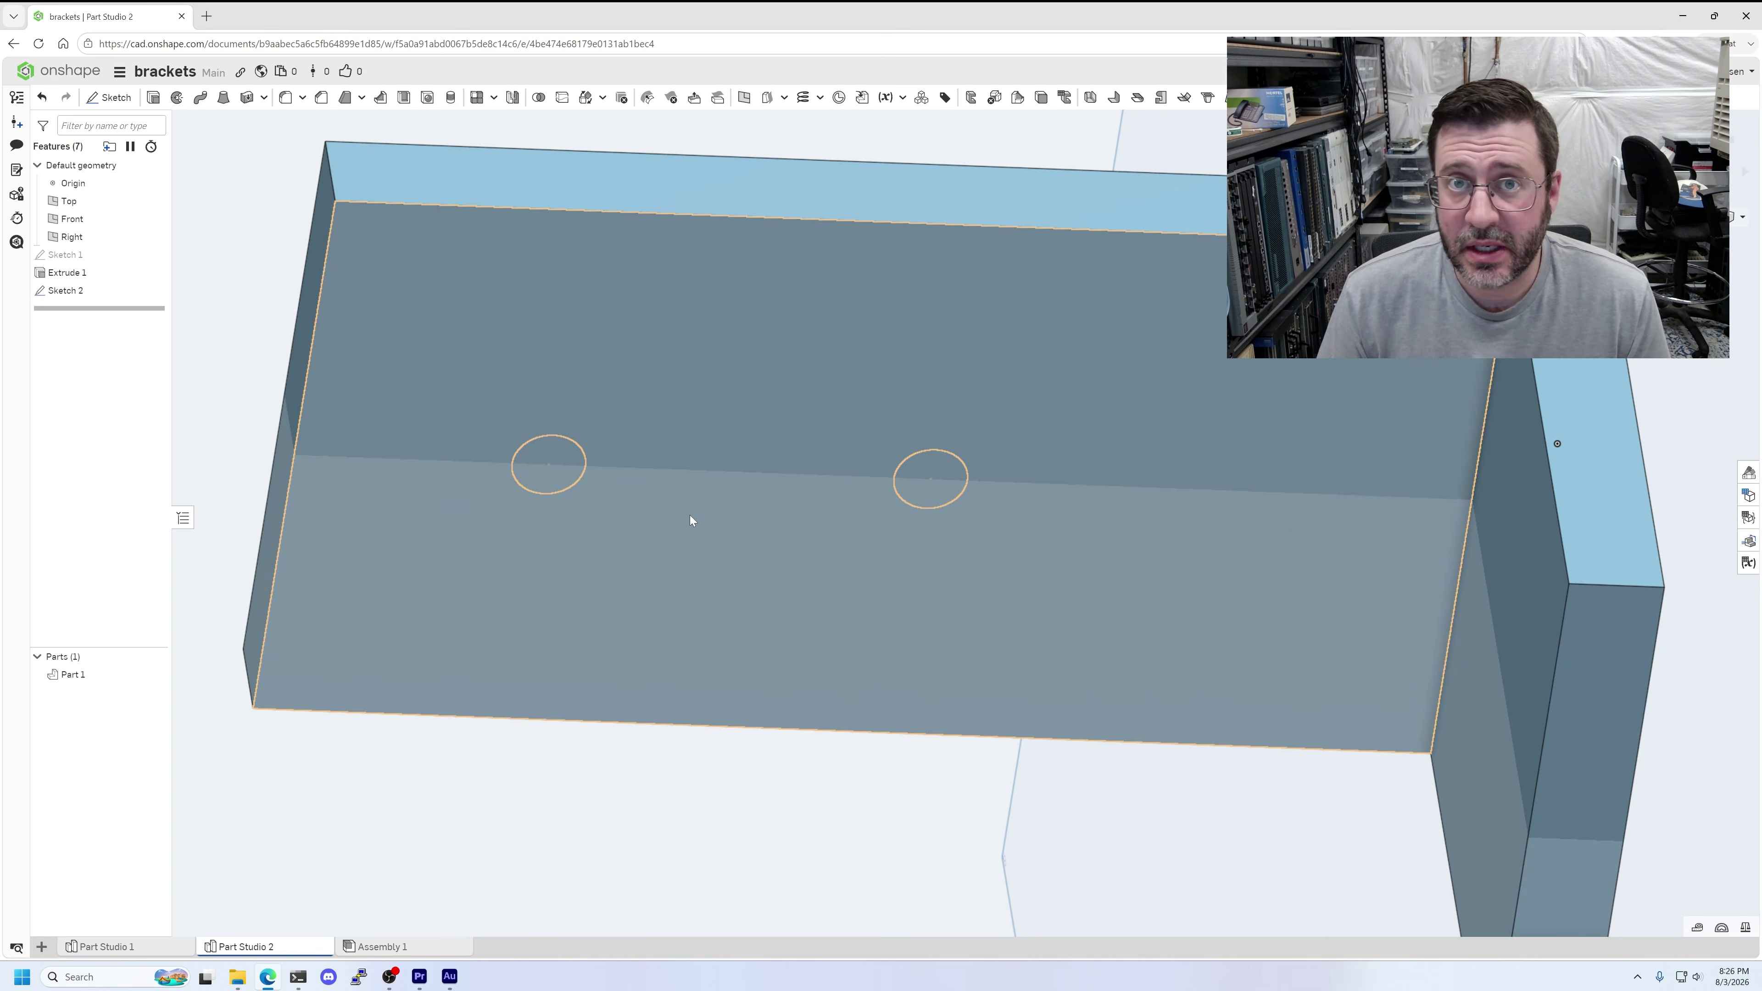
{"action": "scroll", "coordinate": [787, 512], "scroll_direction": "down", "scroll_amount": 3}
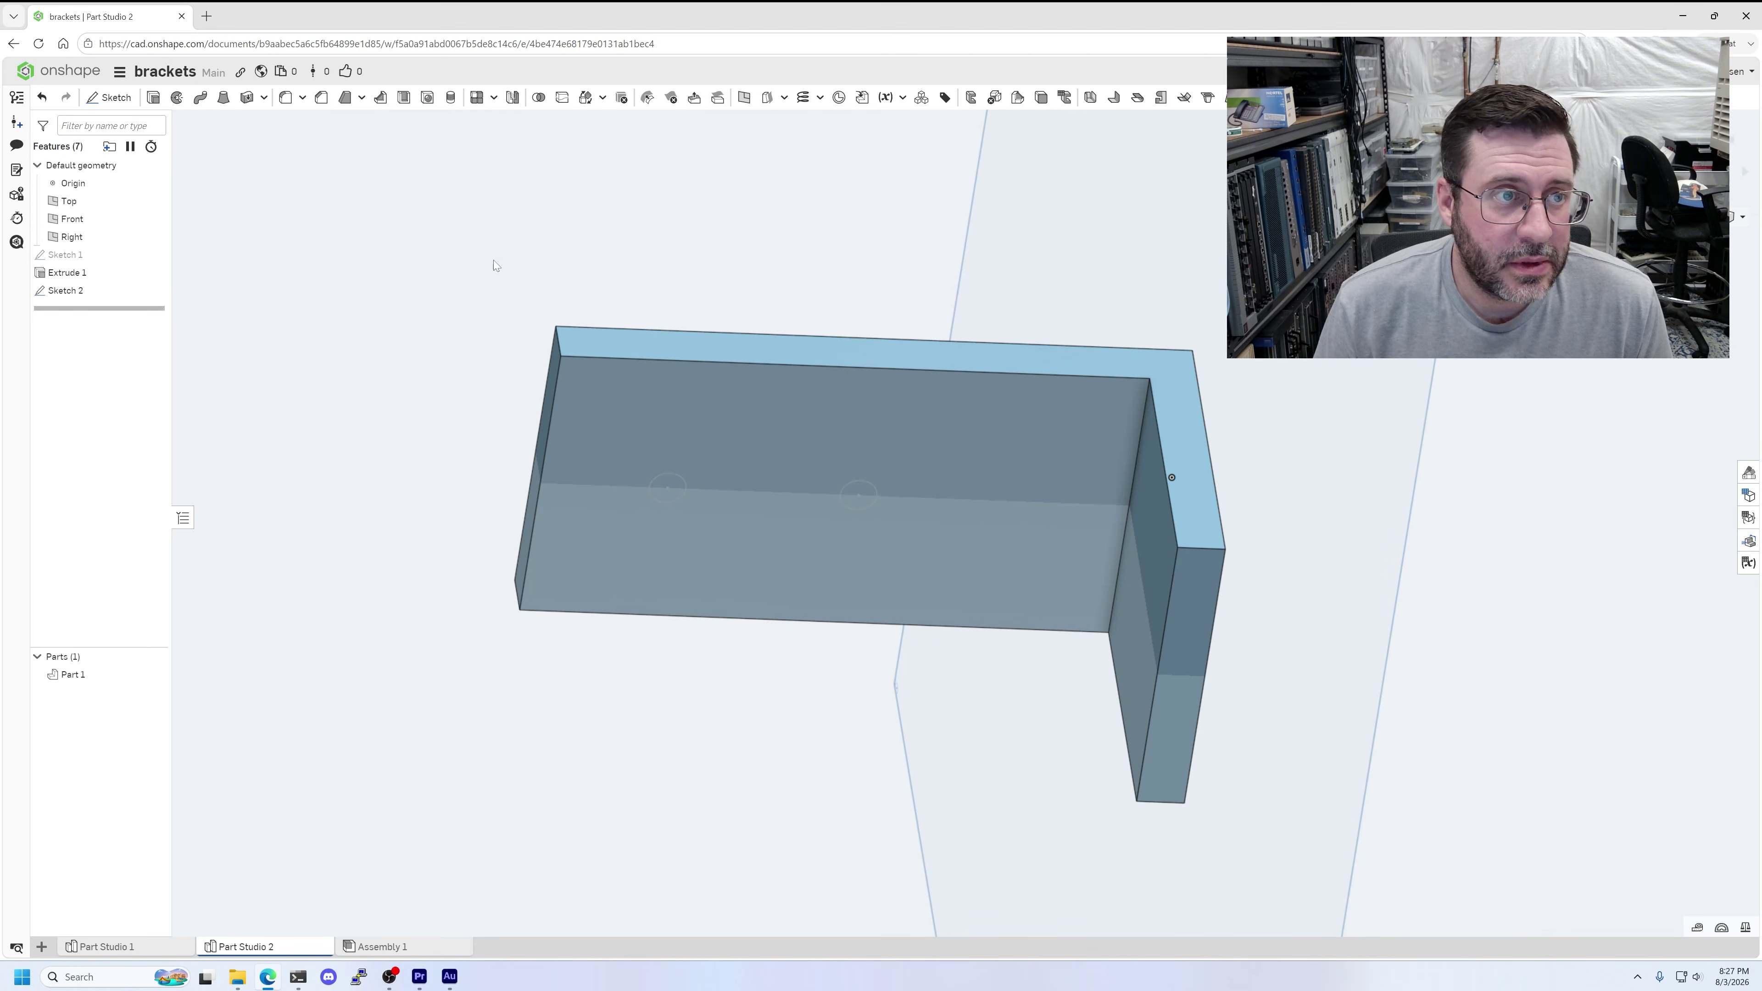
{"action": "left_click", "coordinate": [156, 99]}
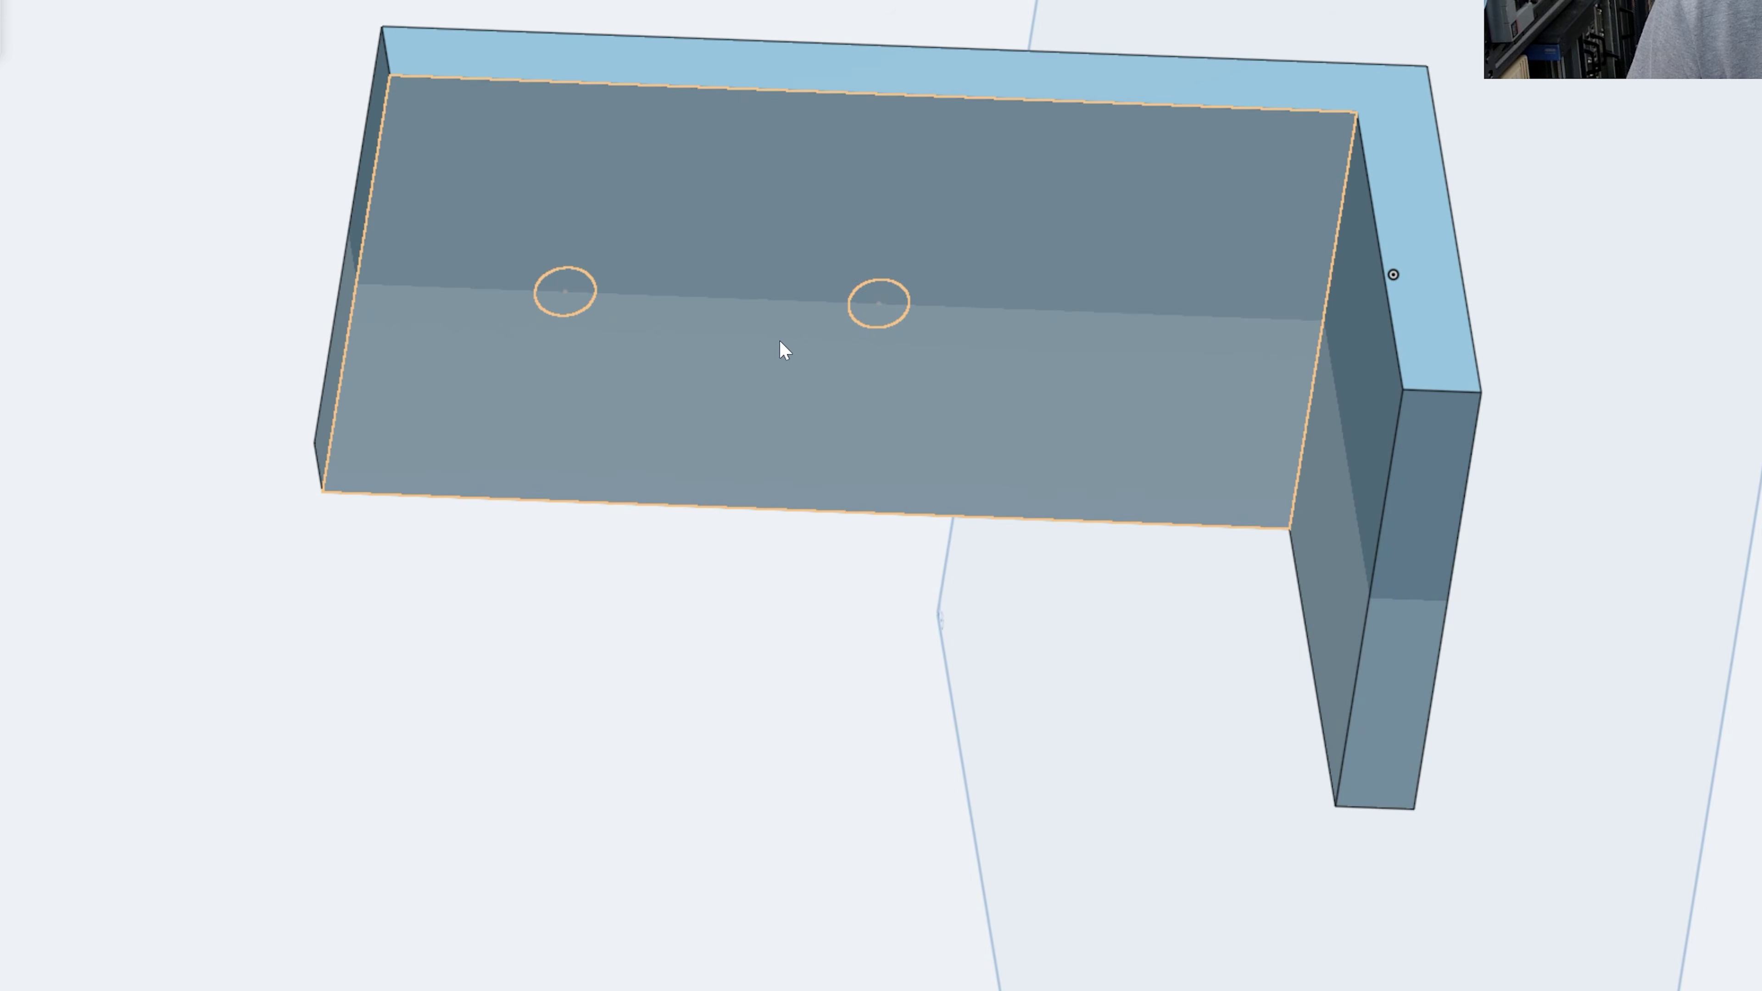
{"action": "left_click", "coordinate": [794, 520]}
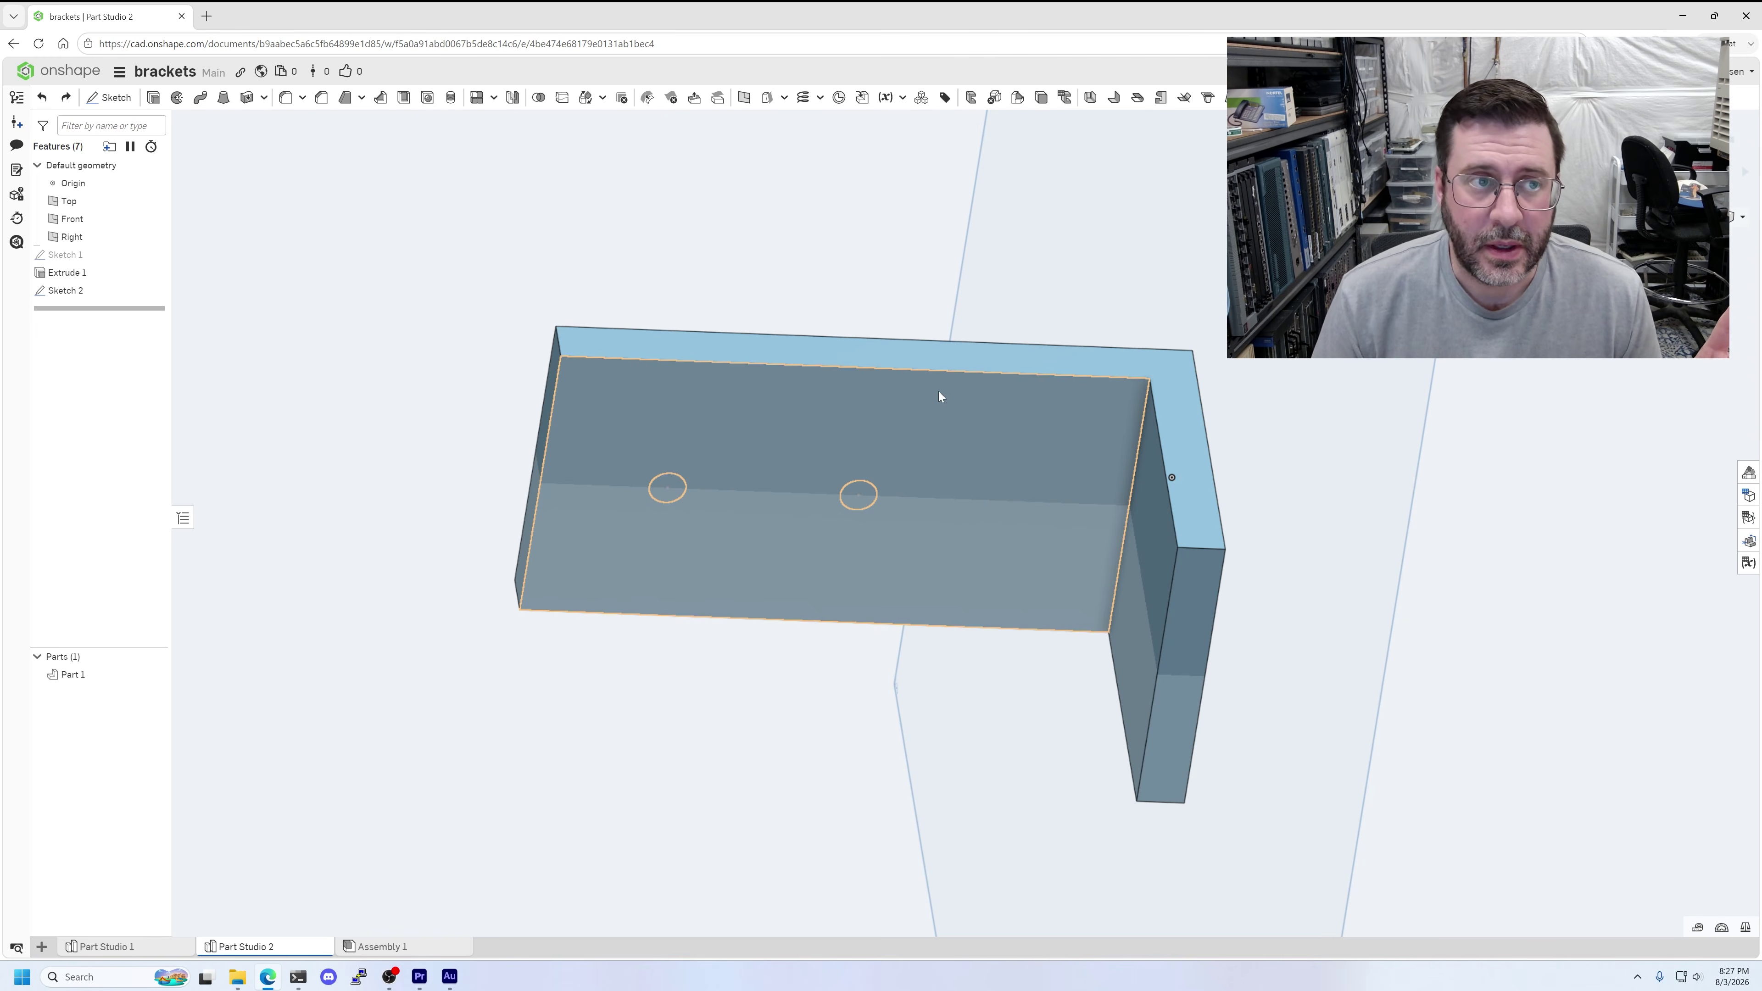
{"action": "left_click", "coordinate": [153, 98]}
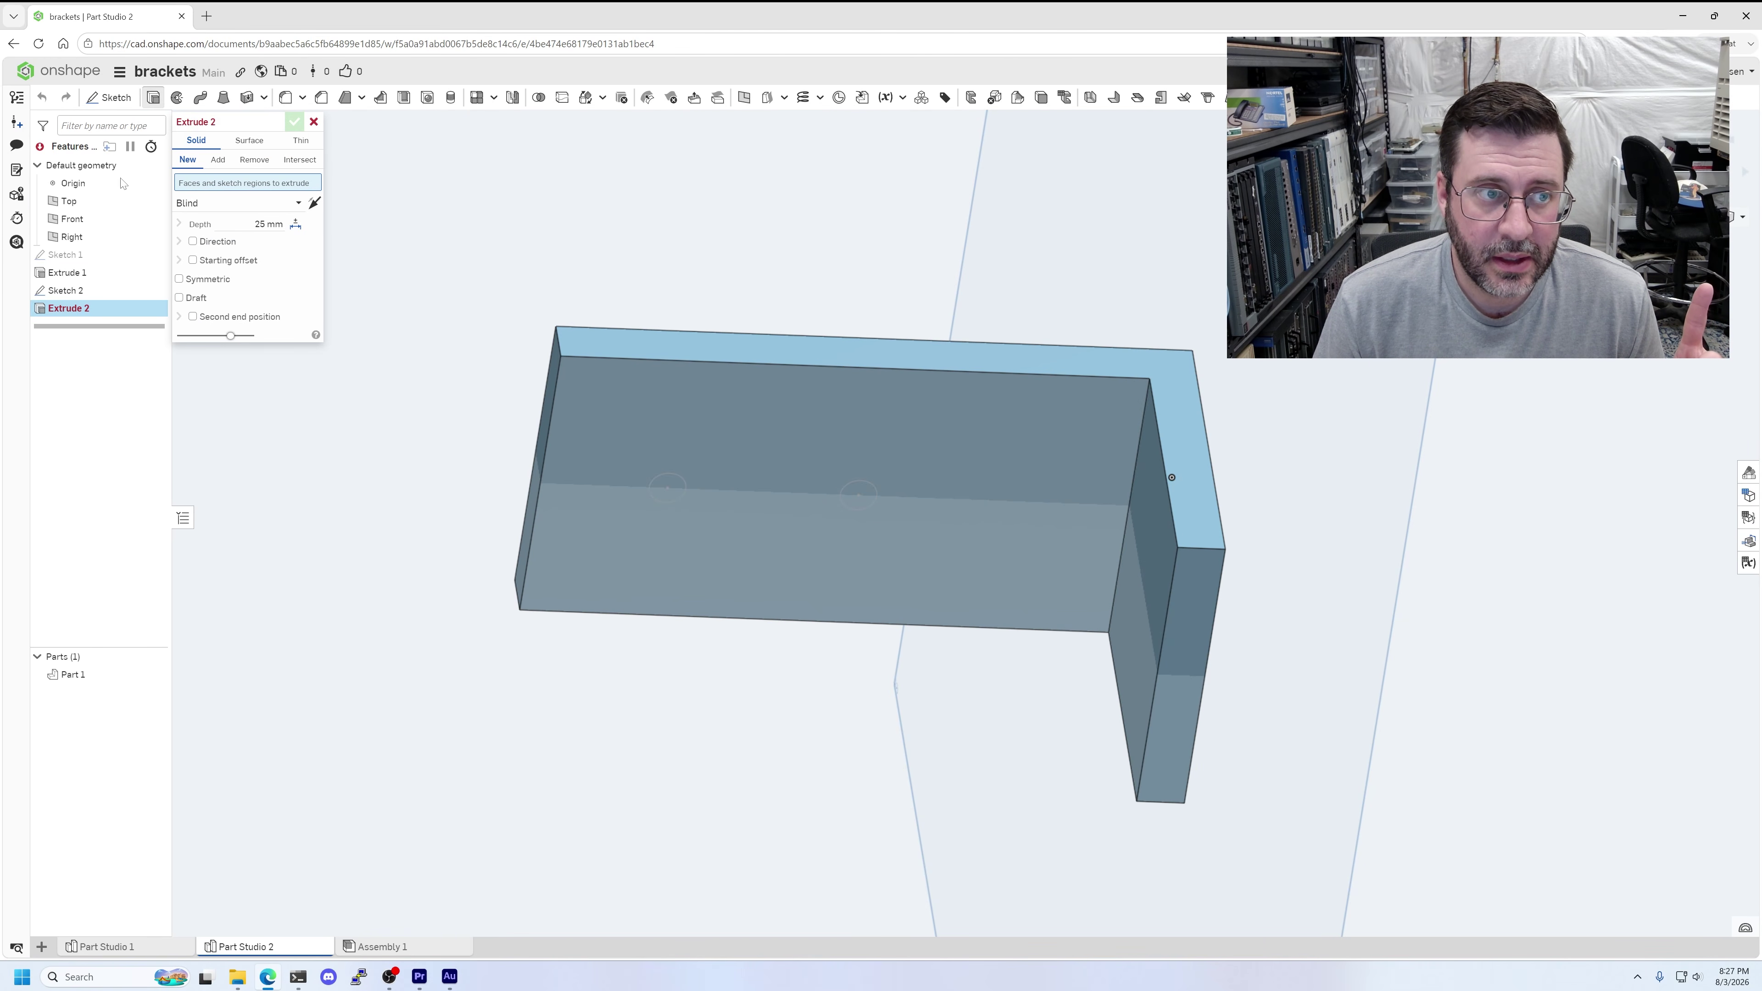
{"action": "left_click", "coordinate": [80, 291]}
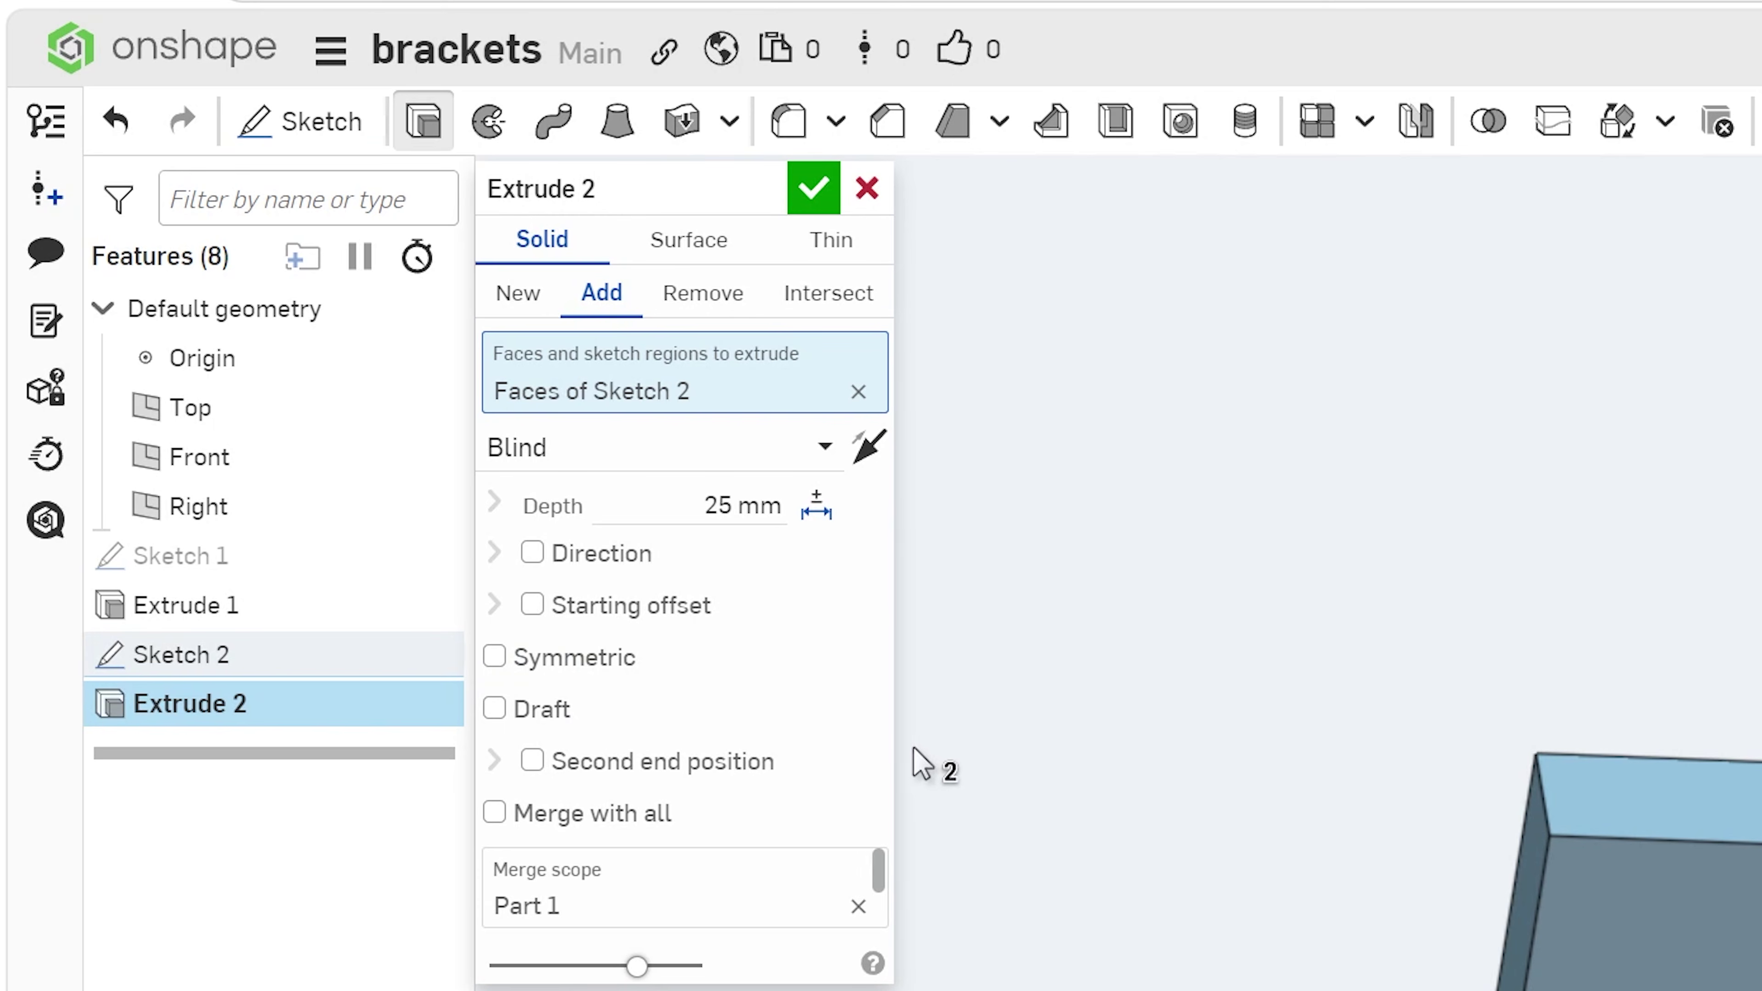
{"action": "left_click", "coordinate": [867, 458]}
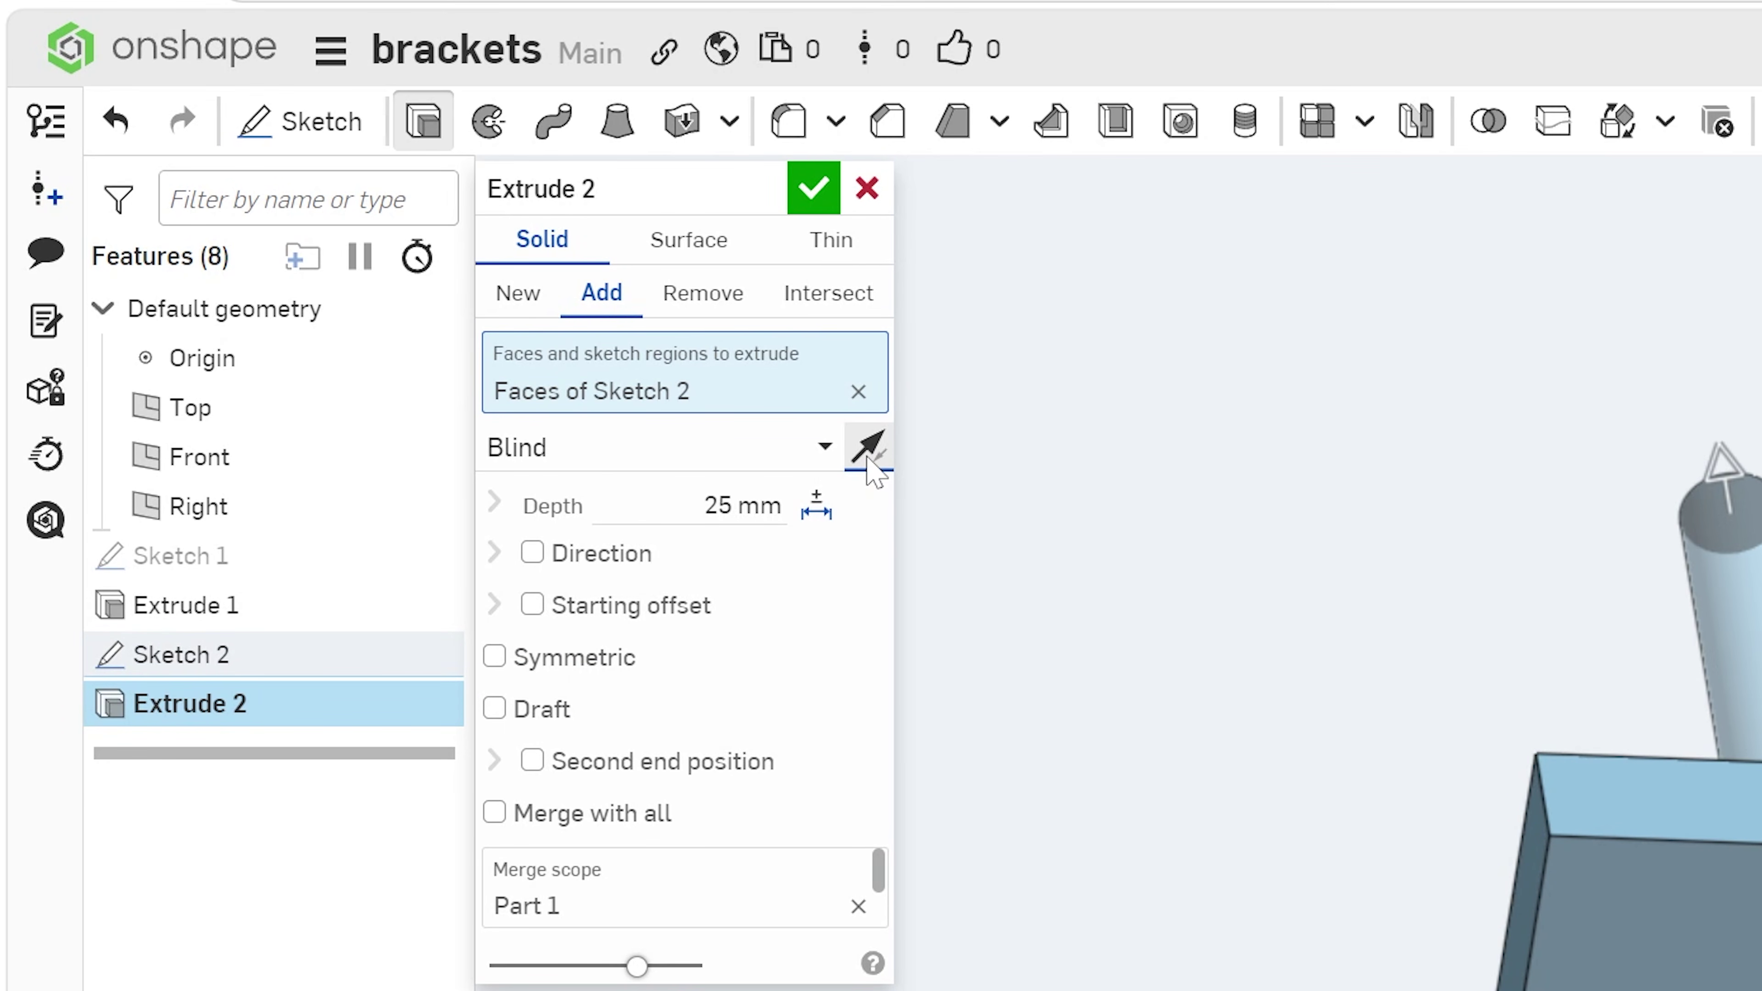
{"action": "left_click", "coordinate": [727, 298]}
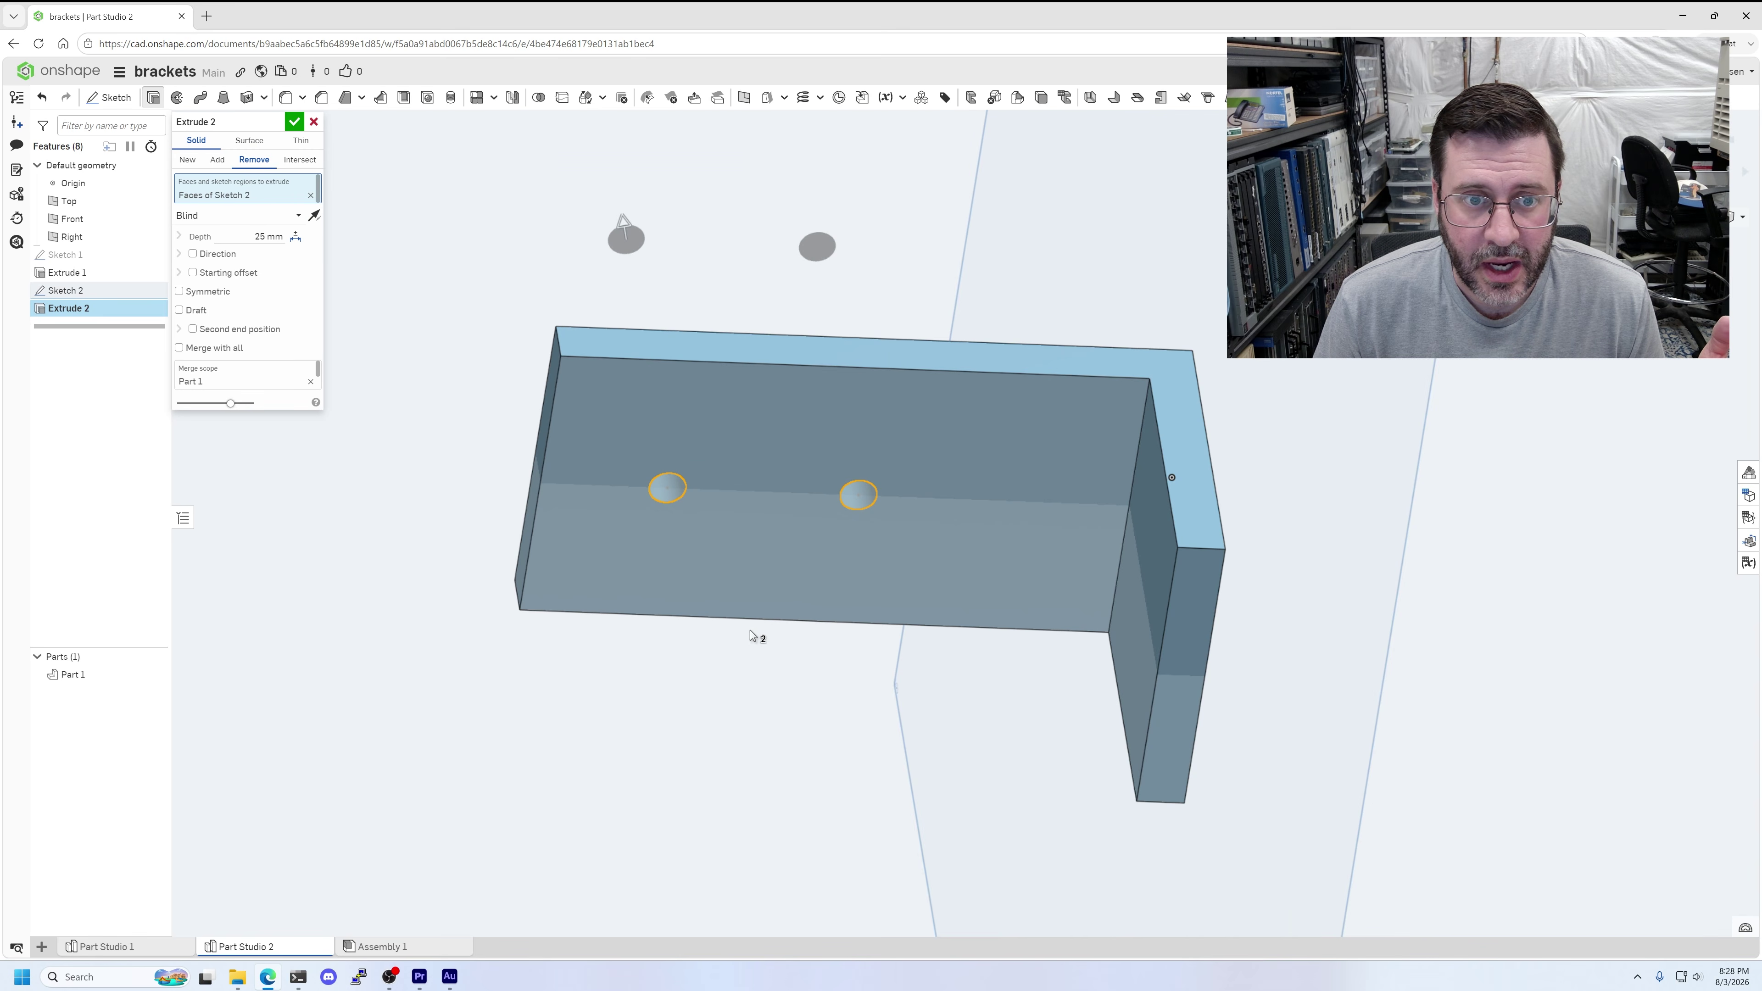
{"action": "right_click_drag", "start_coordinate": [750, 629], "coordinate": [867, 497]}
{"action": "key", "text": "Return"}
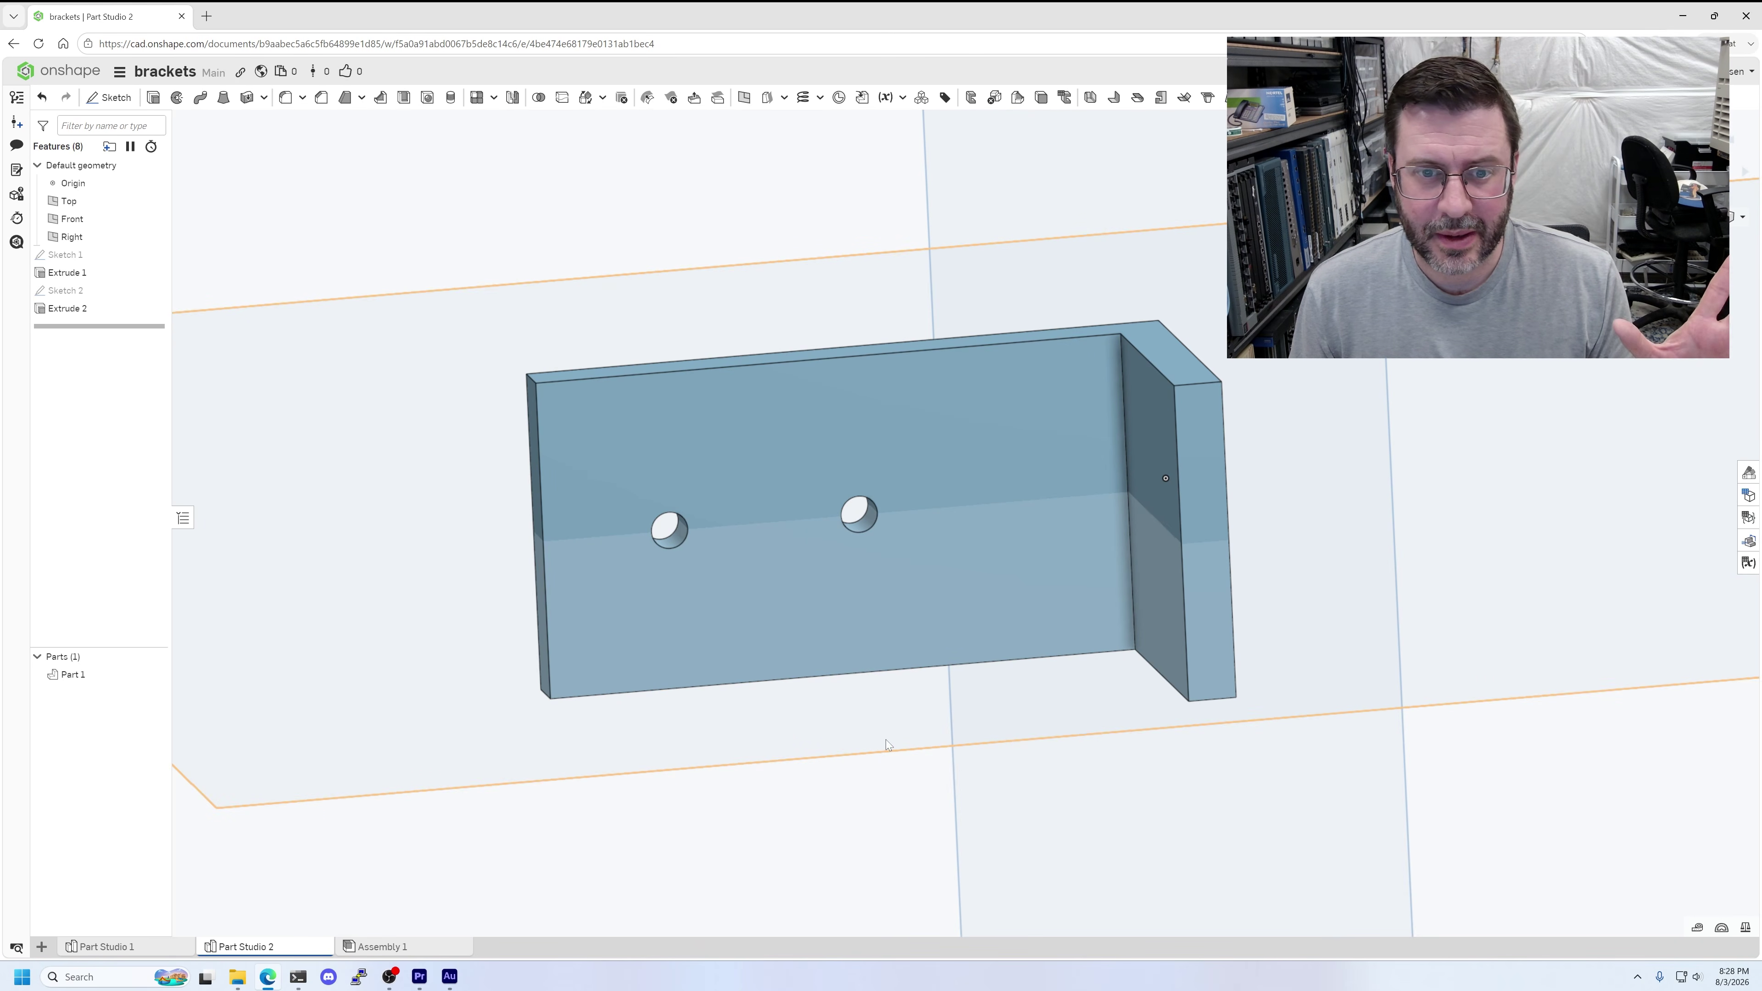
- Start a sketch on the short leg's inner face and draw a circle about 5 mm in diameter, centred in line with the origin
{"action": "right_click_drag", "start_coordinate": [873, 736], "coordinate": [972, 615]}
{"action": "middle_click_drag", "start_coordinate": [1254, 528], "coordinate": [1062, 585]}
{"action": "scroll", "coordinate": [706, 524], "scroll_direction": "up", "scroll_amount": 3}
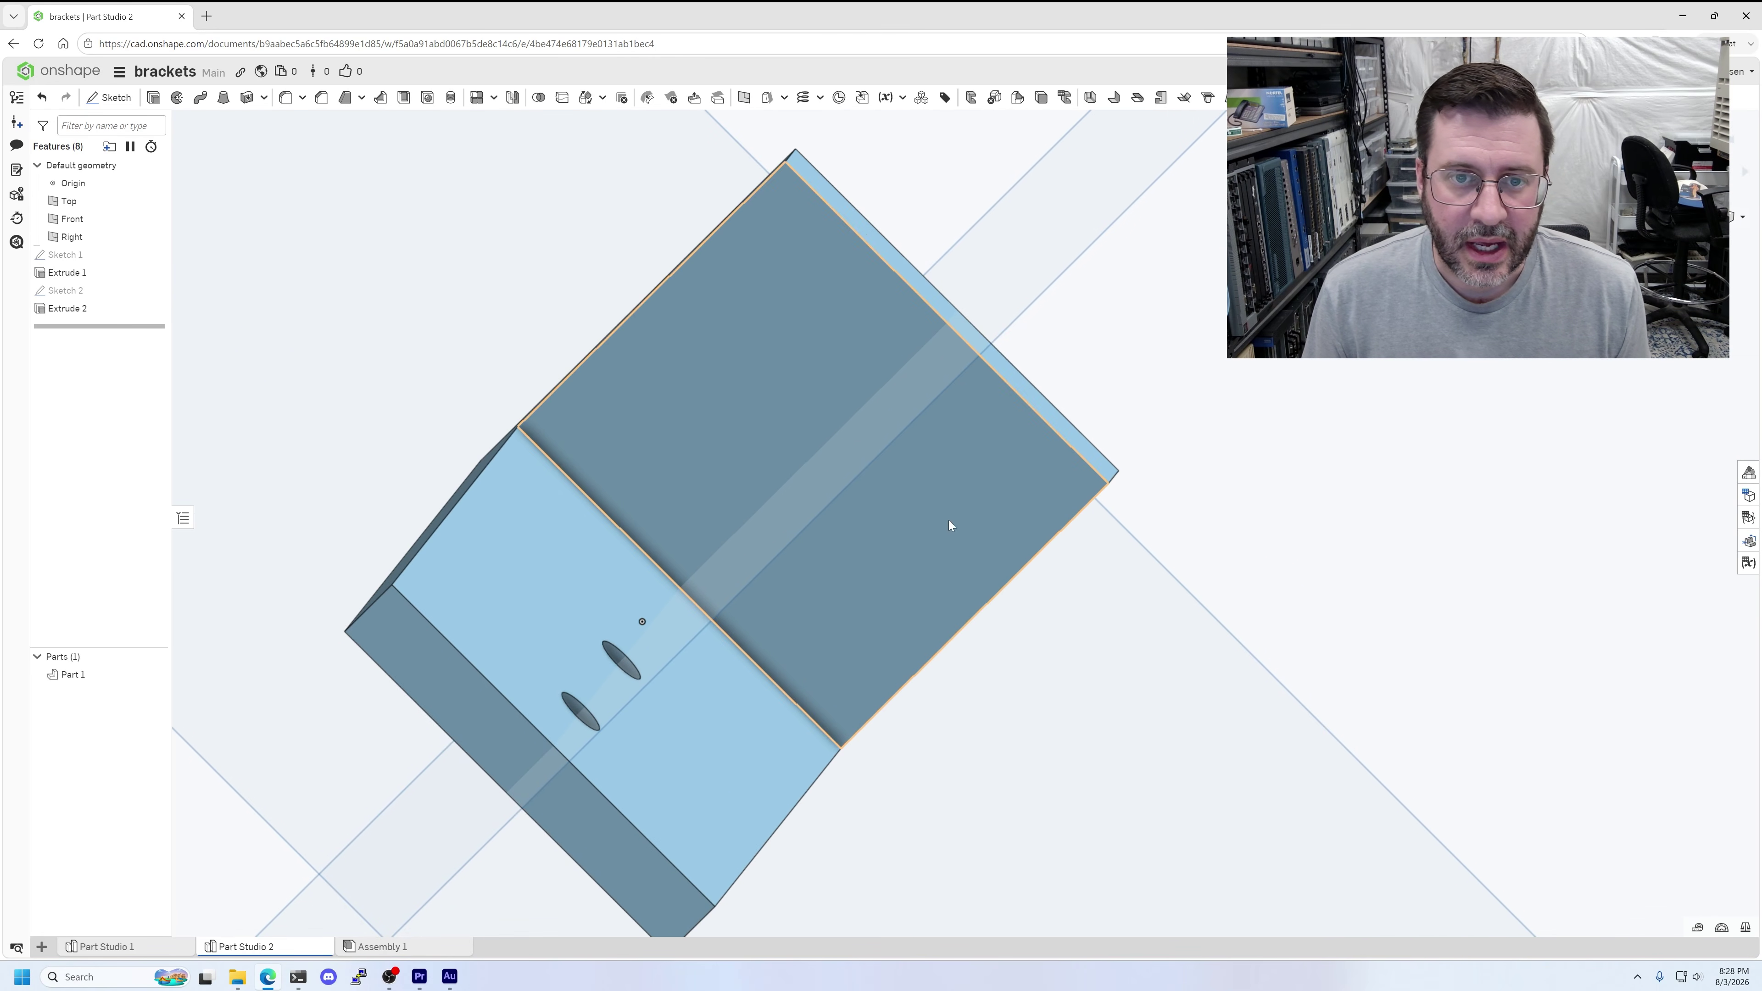
{"action": "left_click", "coordinate": [109, 98]}
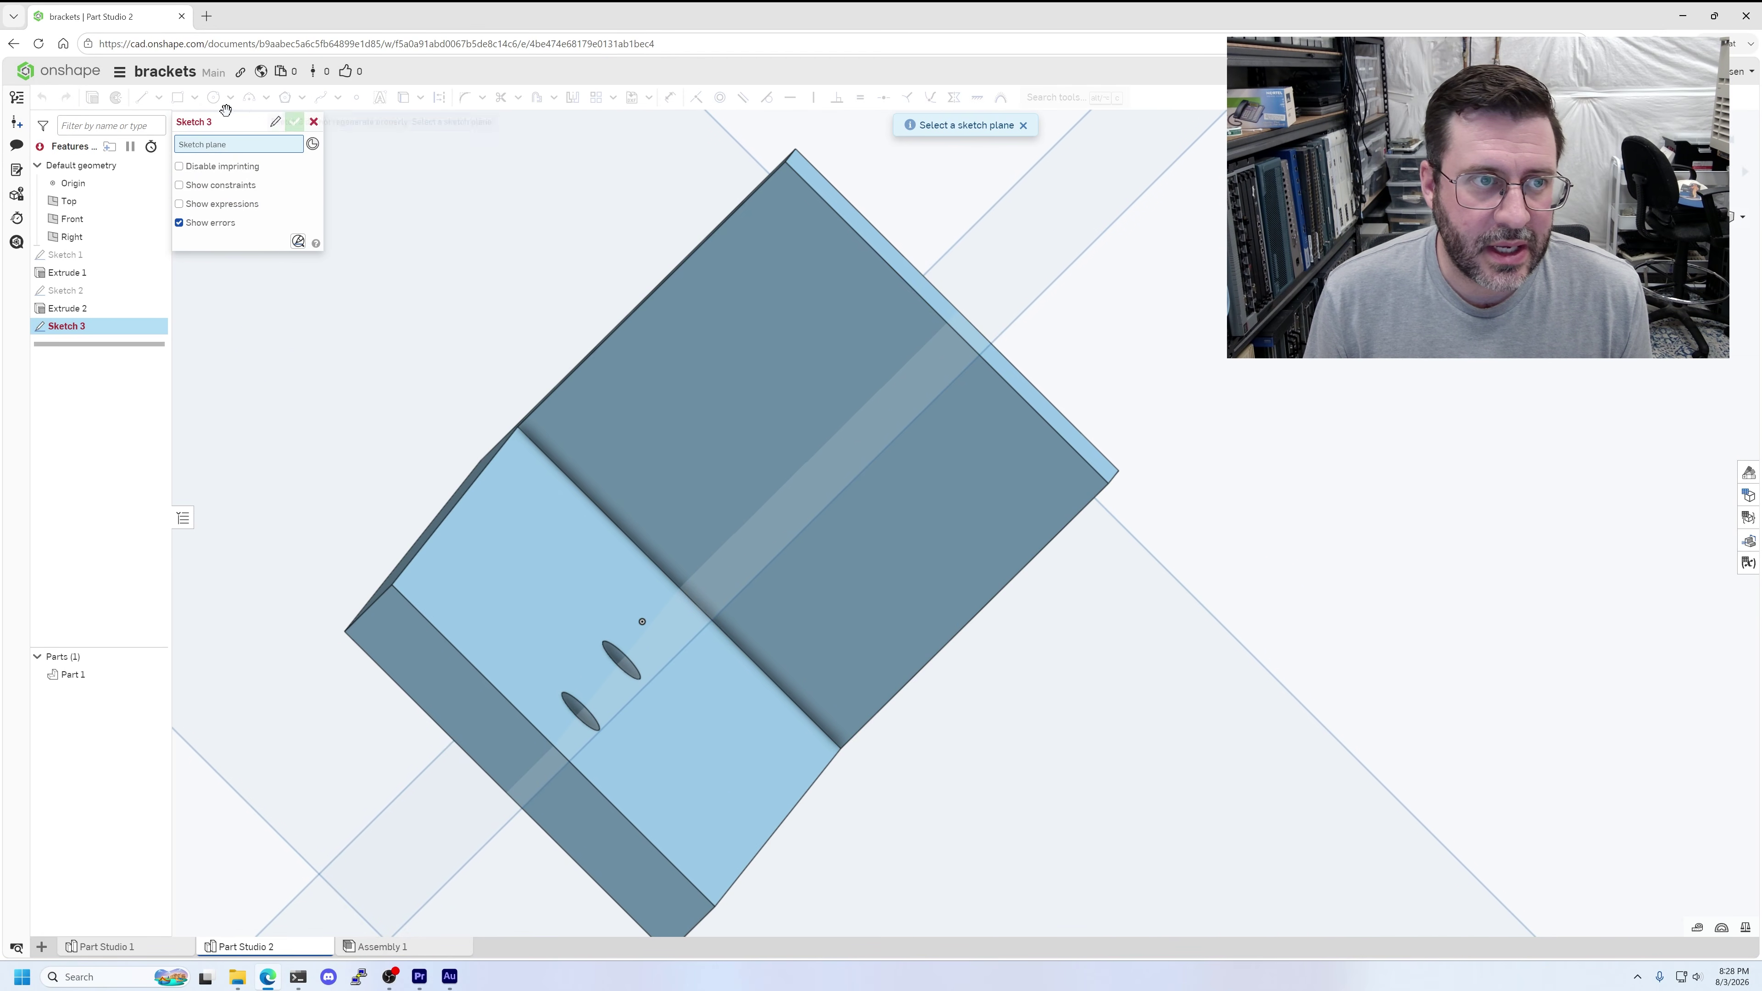
{"action": "left_click", "coordinate": [866, 430]}
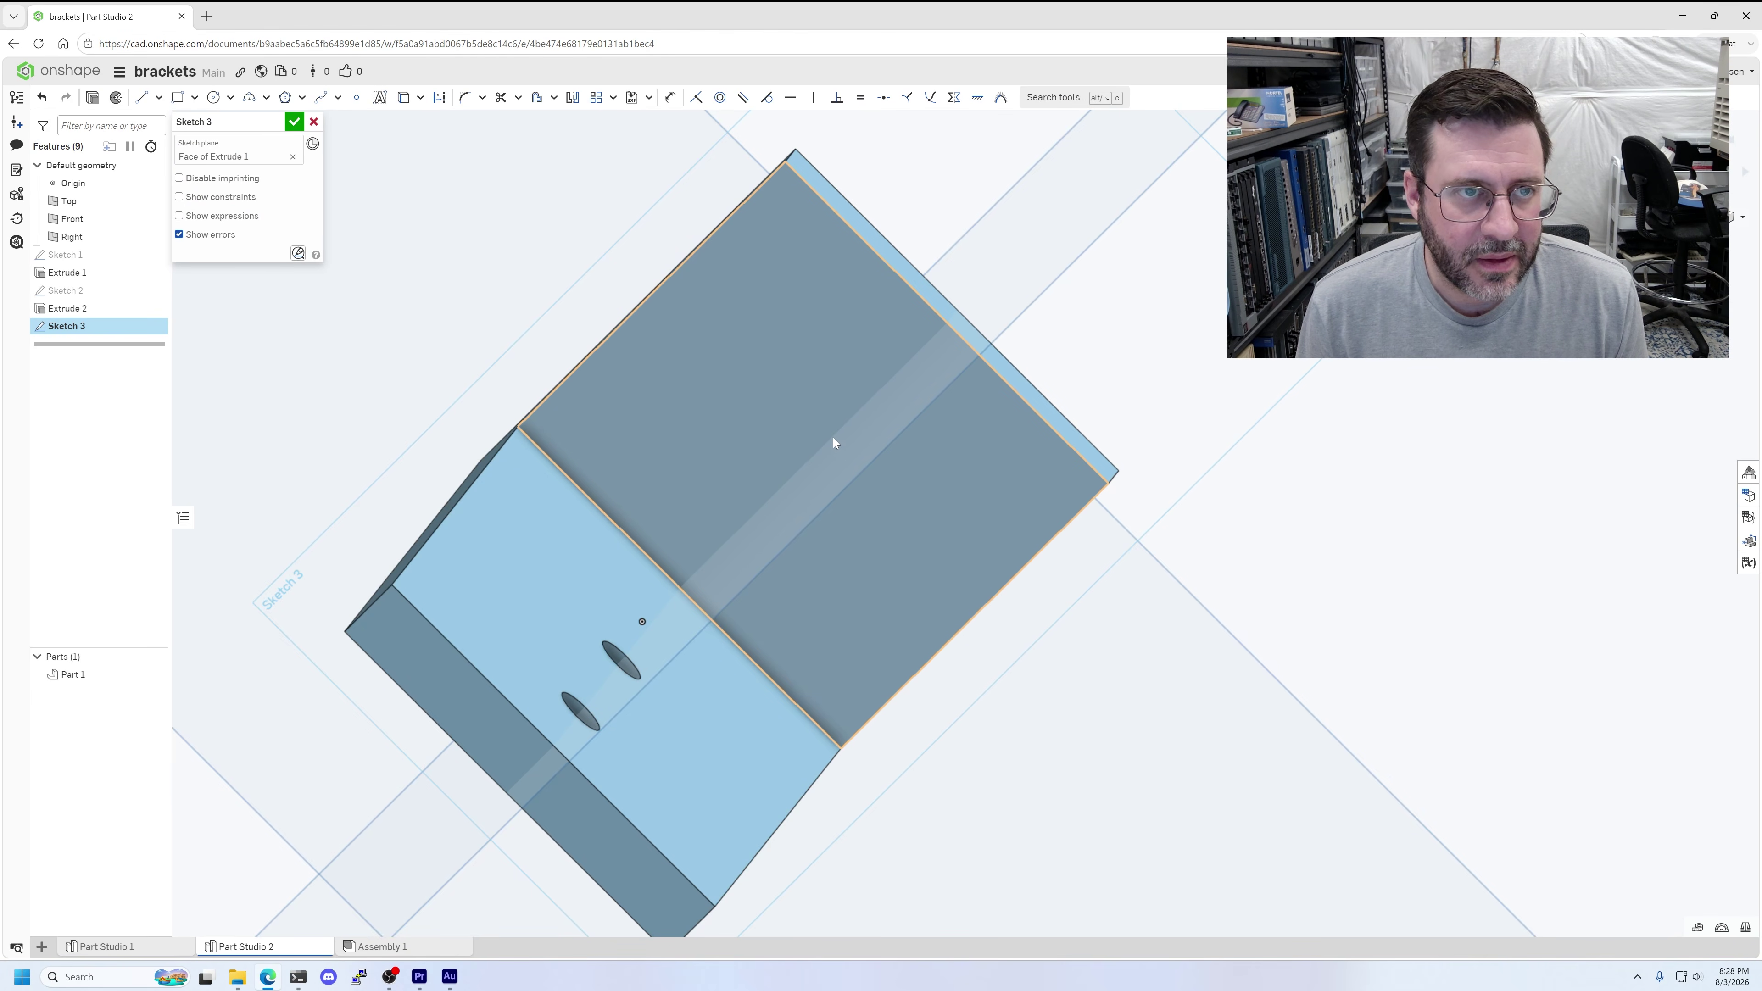
{"action": "key", "text": "c"}
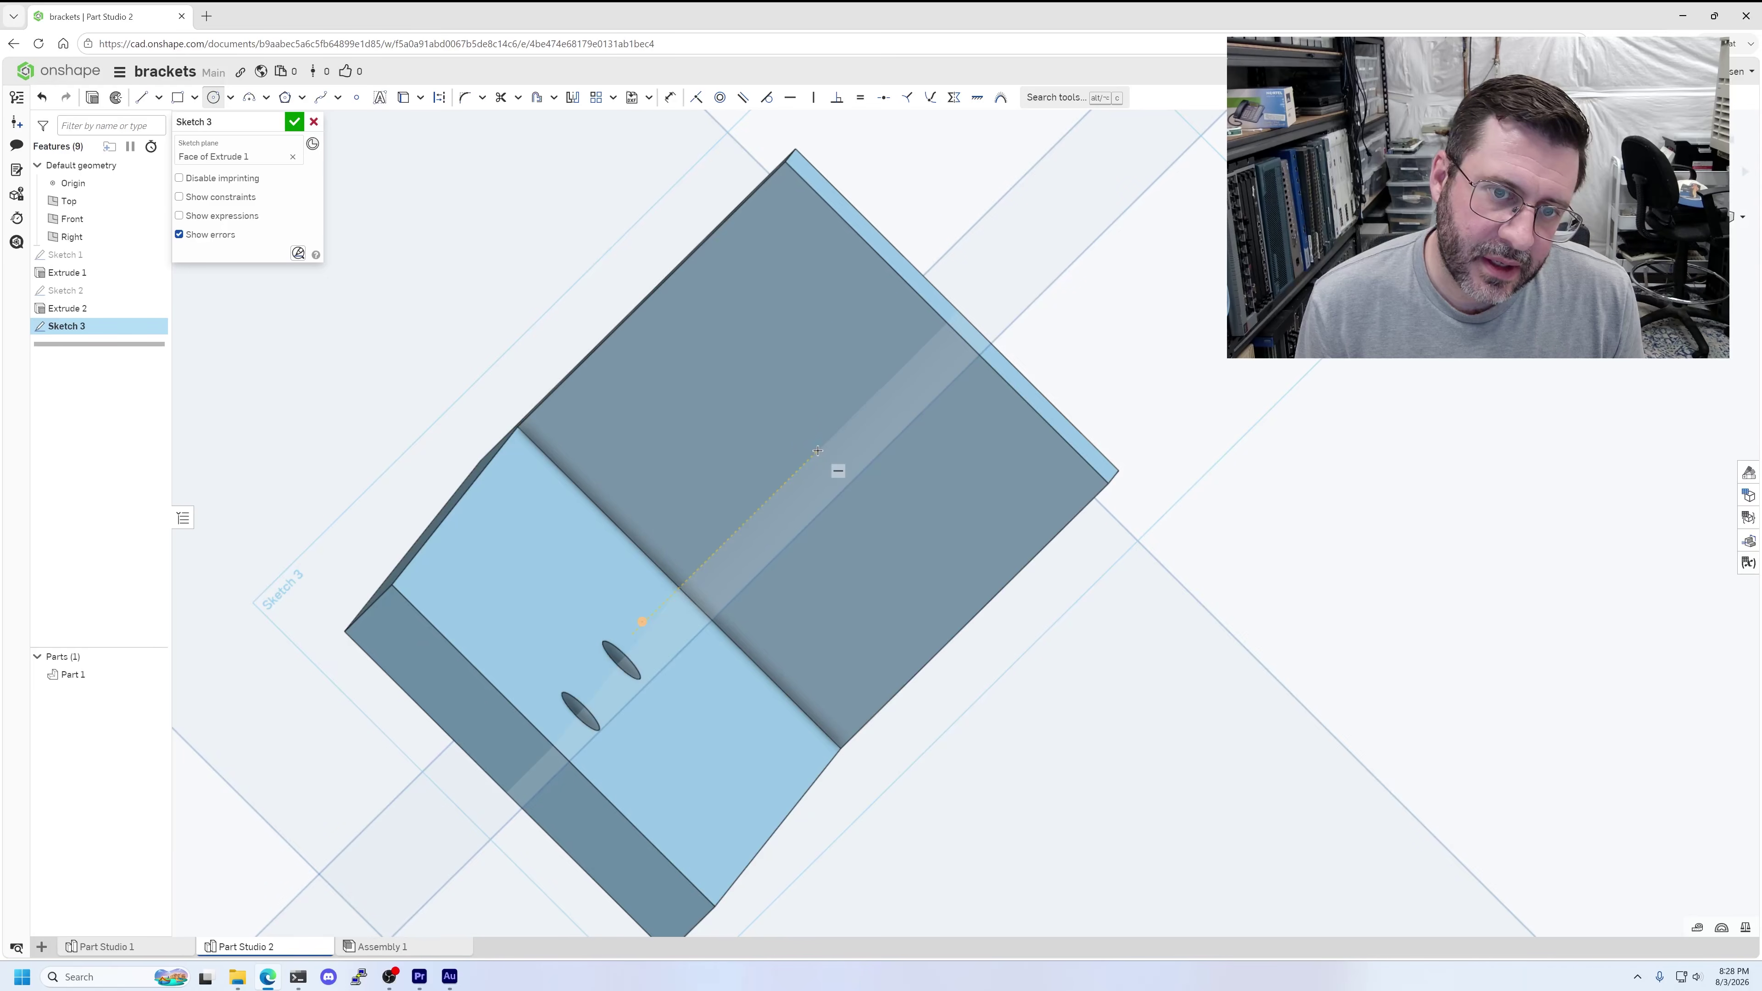
{"action": "left_click", "coordinate": [868, 477]}
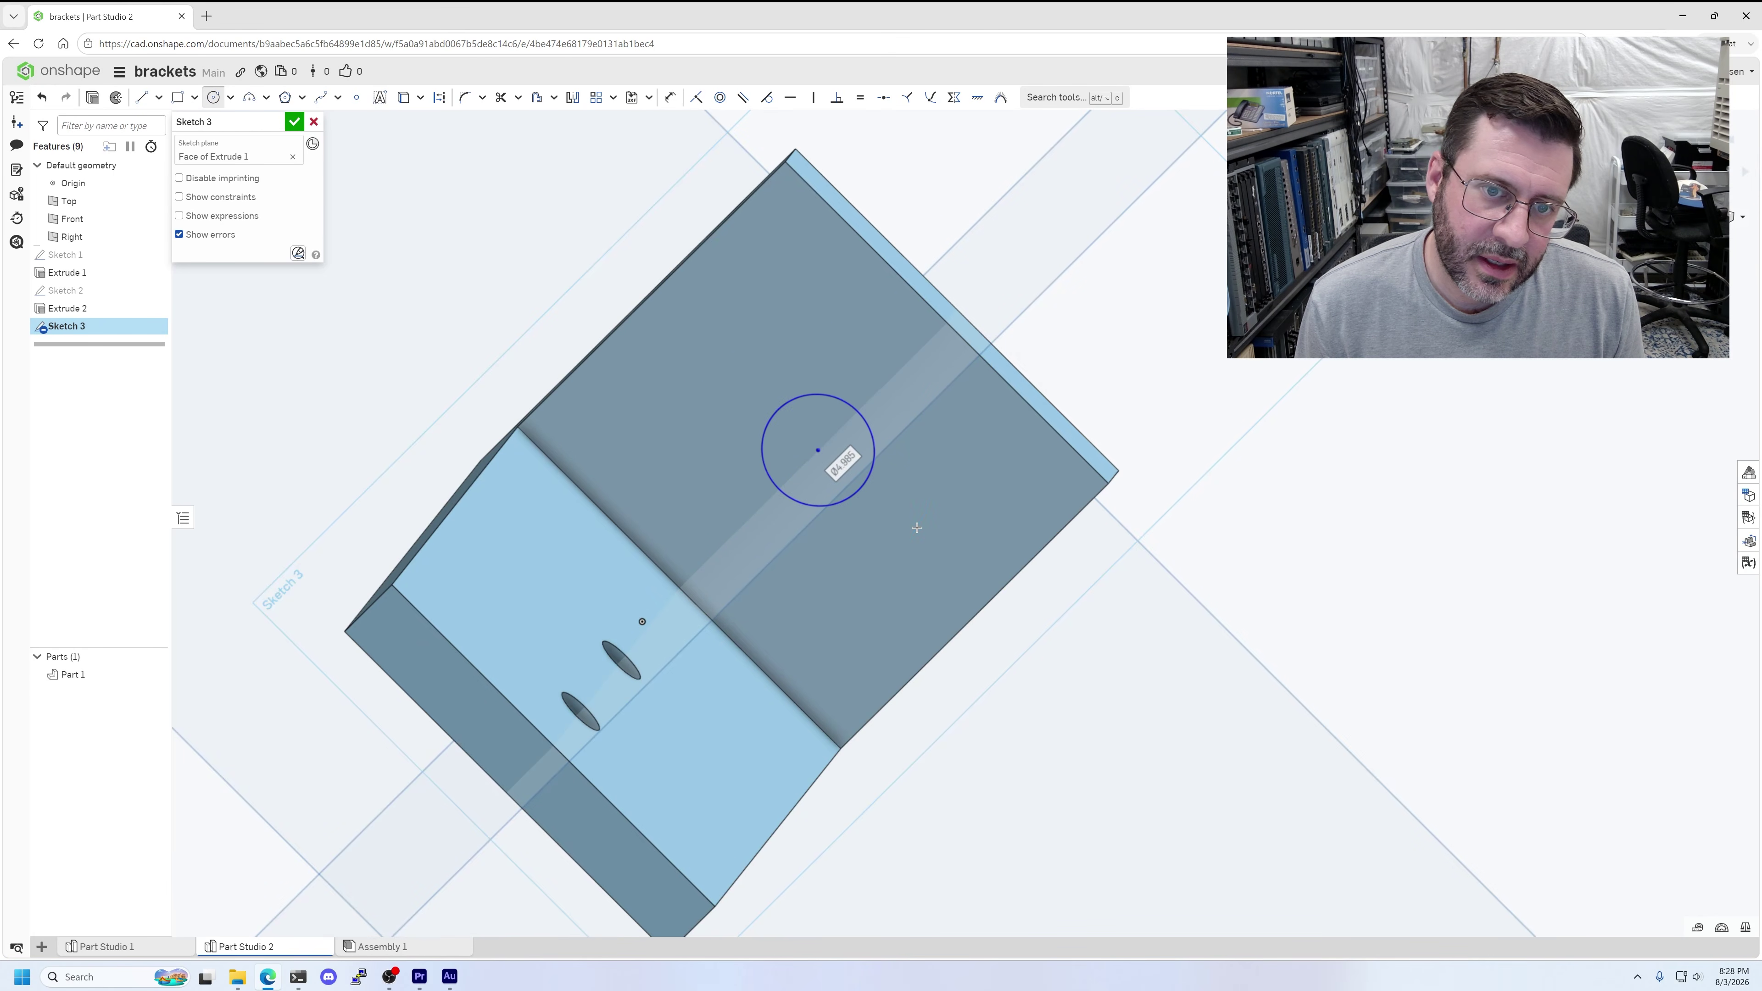
- Dimension the short-leg circle's diameter to 6 mm
{"action": "key", "text": "u"}
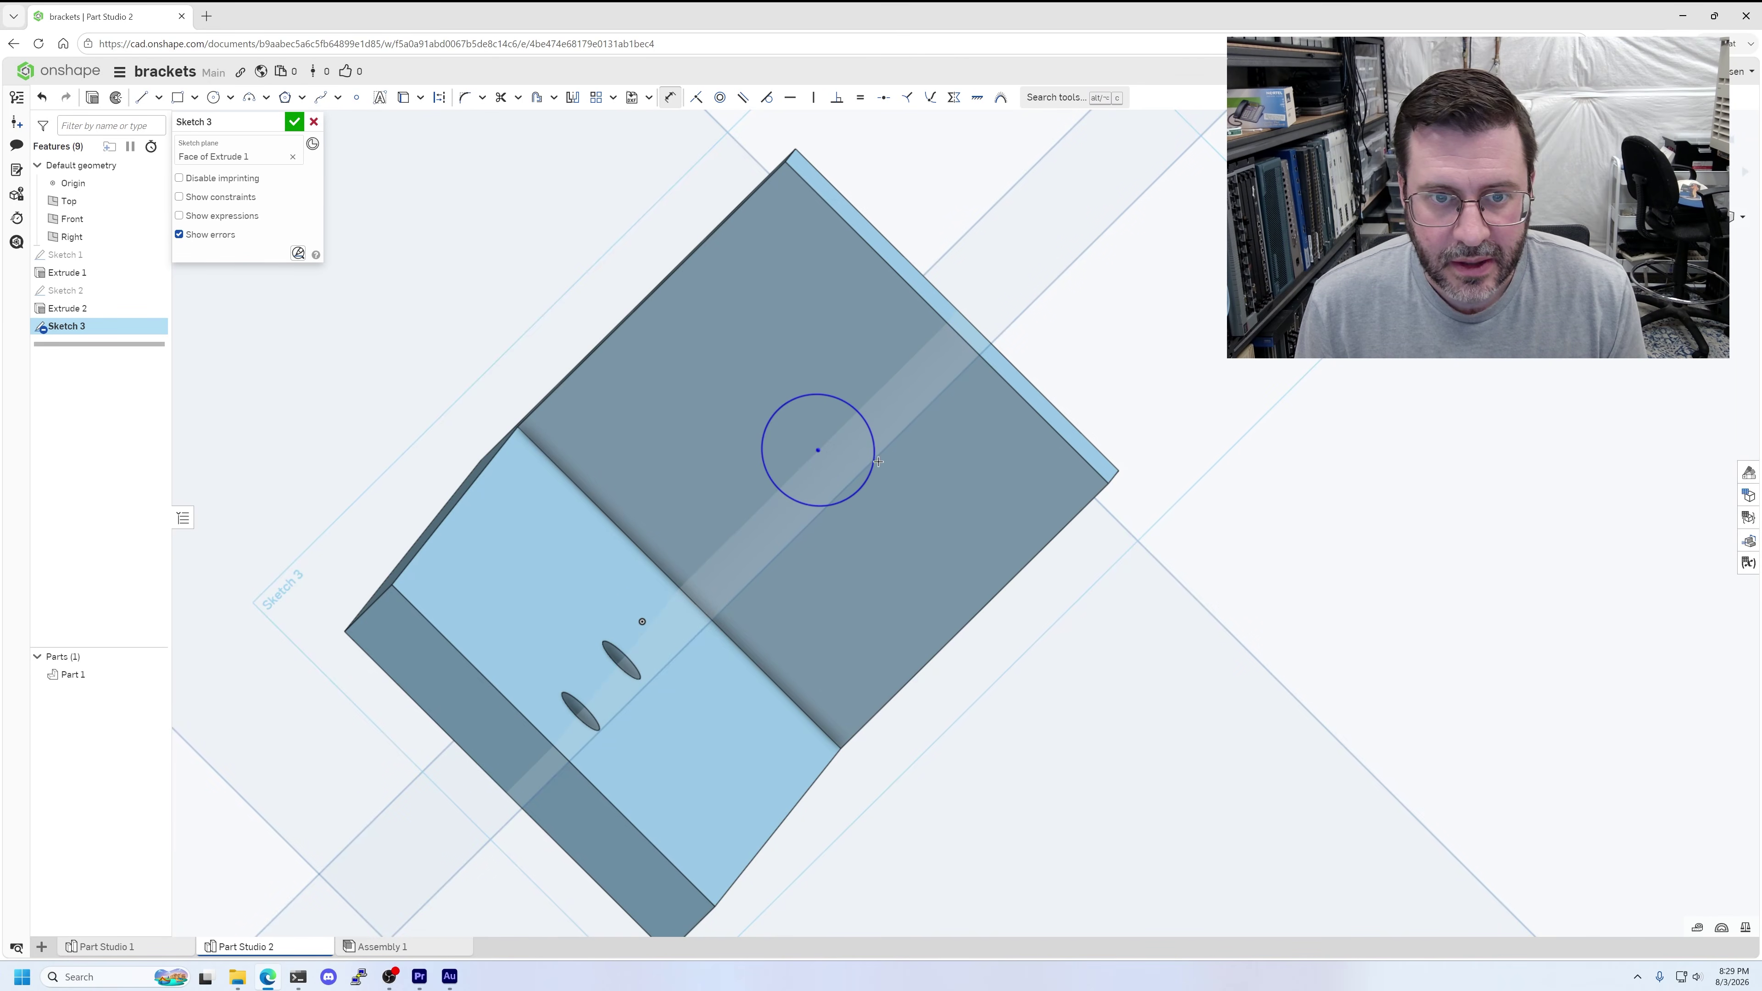
{"action": "left_click", "coordinate": [863, 485]}
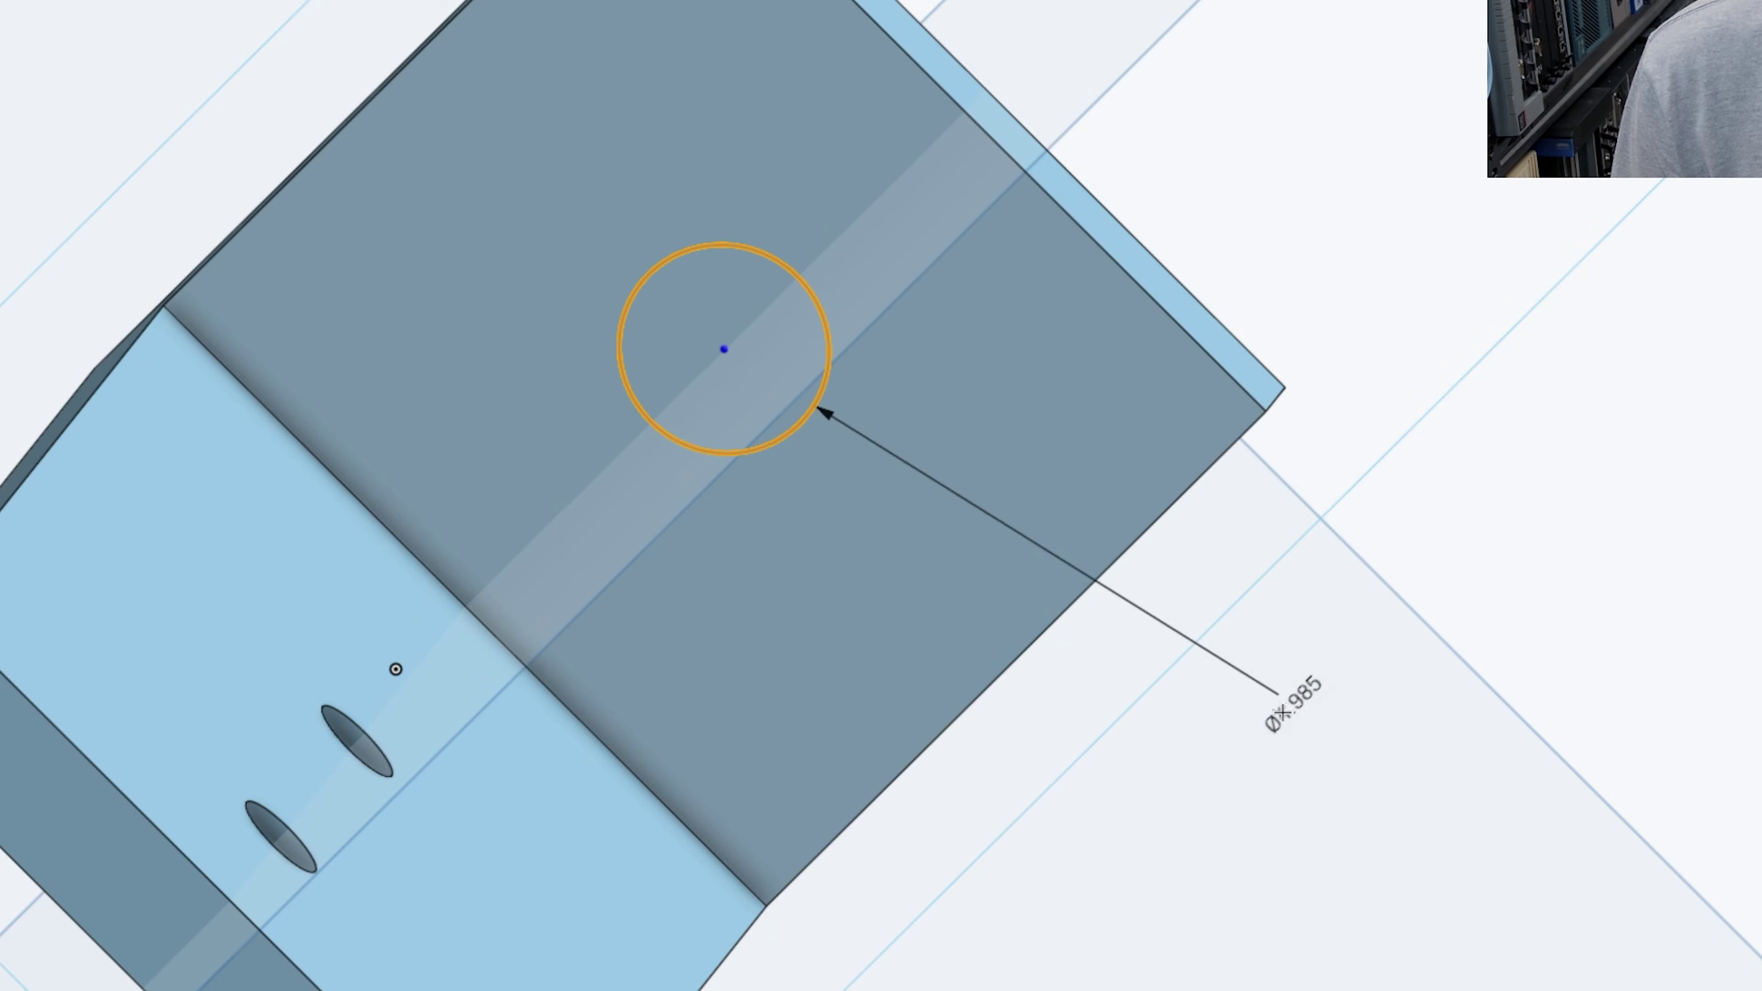
{"action": "left_click", "coordinate": [1050, 634]}
{"action": "type", "text": "6"}
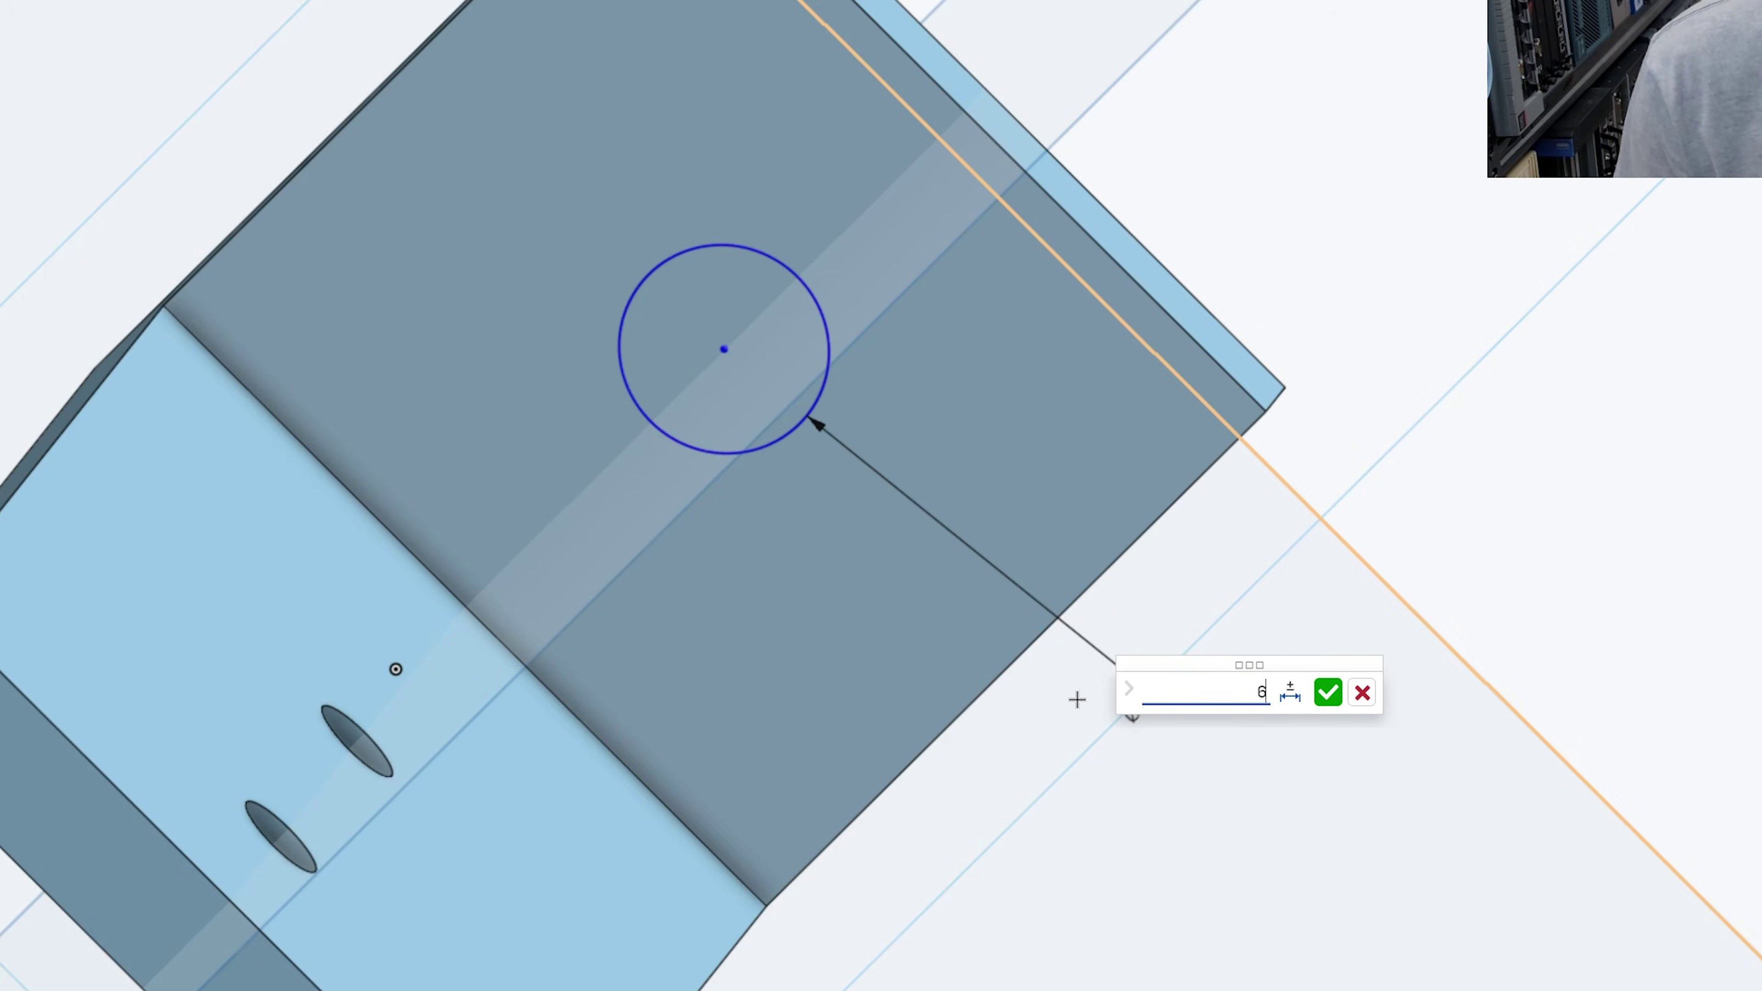
{"action": "key", "text": "Return"}
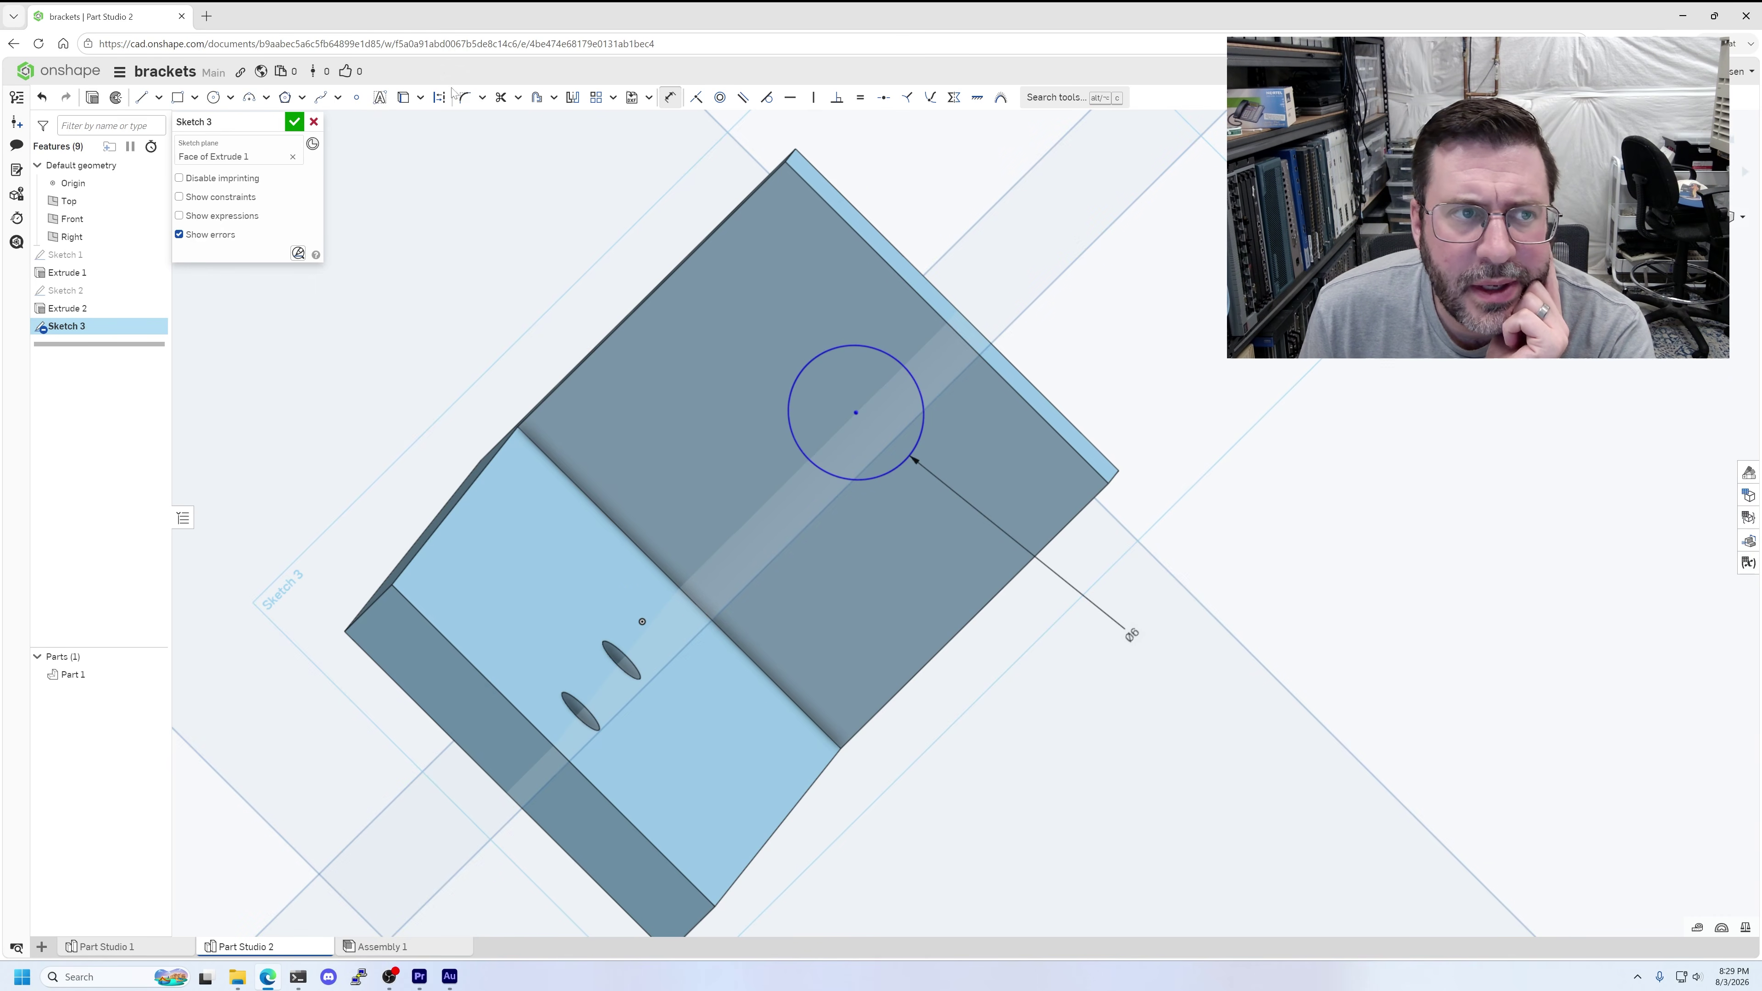
- Dimension the distance from the circle's centre to the inner bend edge as 9 mm and finish the sketch
{"action": "left_click", "coordinate": [856, 414]}
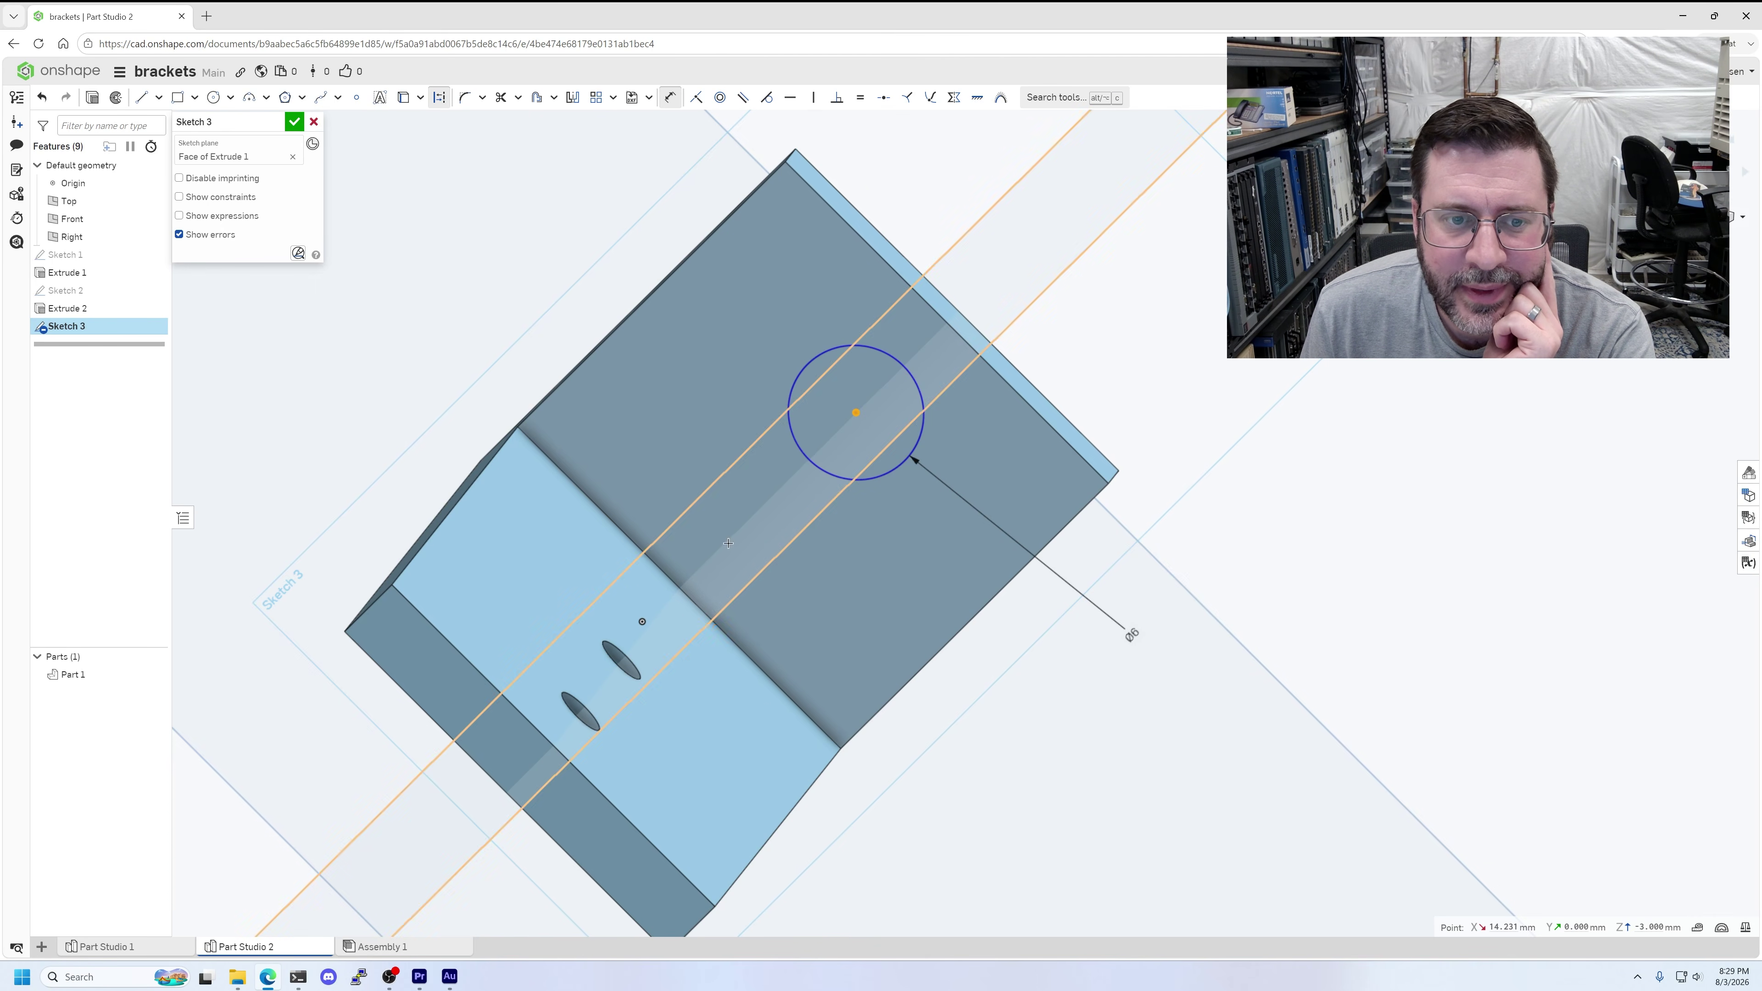
{"action": "left_click", "coordinate": [679, 588]}
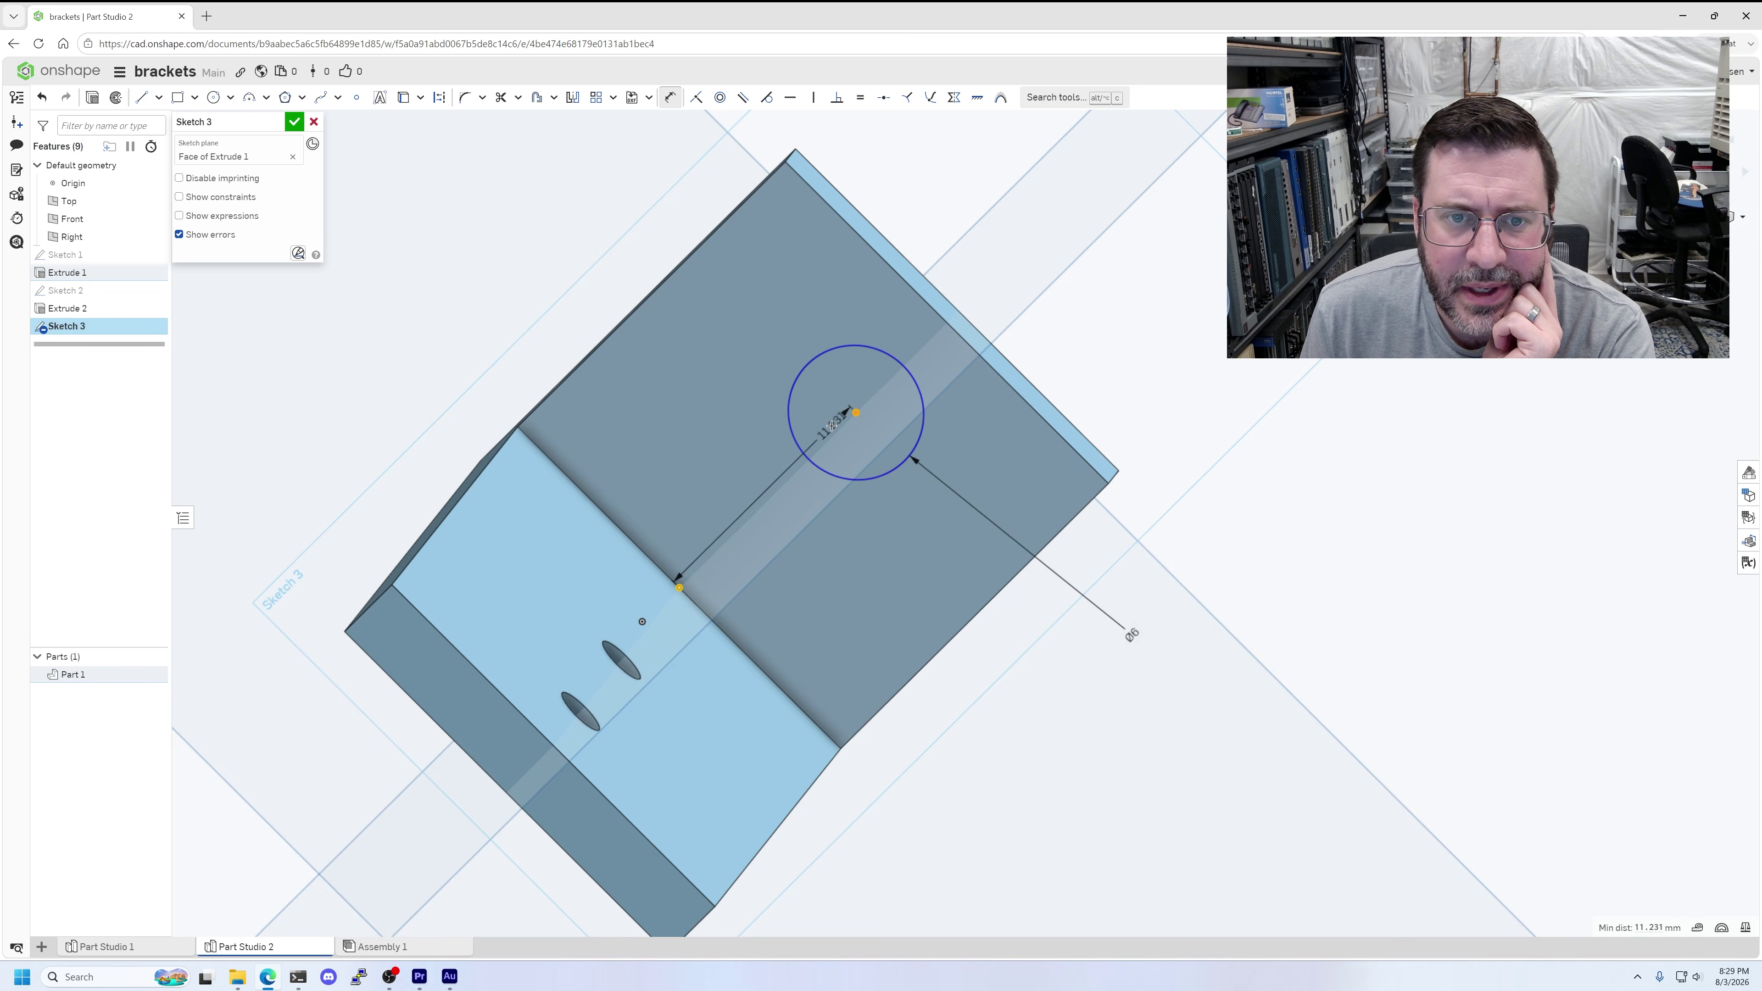
{"action": "left_click", "coordinate": [869, 590]}
{"action": "type", "text": "9"}
{"action": "key", "text": "Return"}
{"action": "mouse_move", "coordinate": [1000, 624]}
{"action": "right_mouse_down"}
{"action": "mouse_move", "coordinate": [960, 640]}
{"action": "mouse_move", "coordinate": [1007, 653]}
{"action": "mouse_move", "coordinate": [1003, 628]}
{"action": "right_mouse_up"}
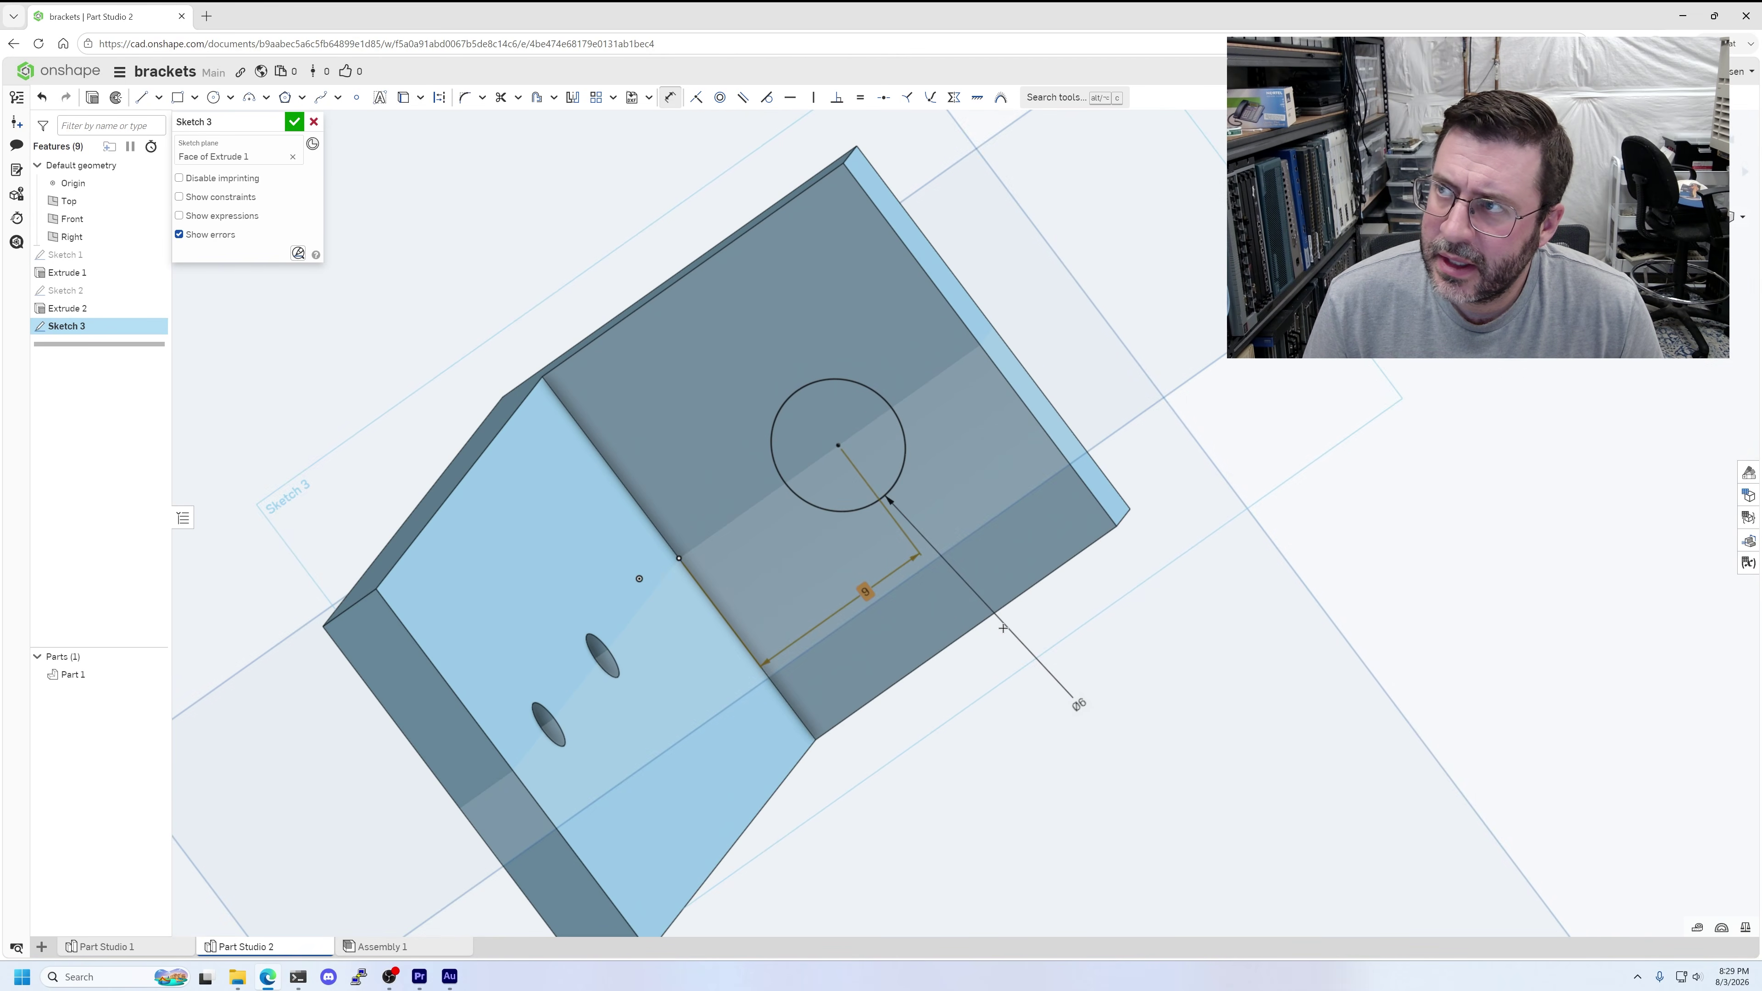
{"action": "left_click", "coordinate": [295, 122]}
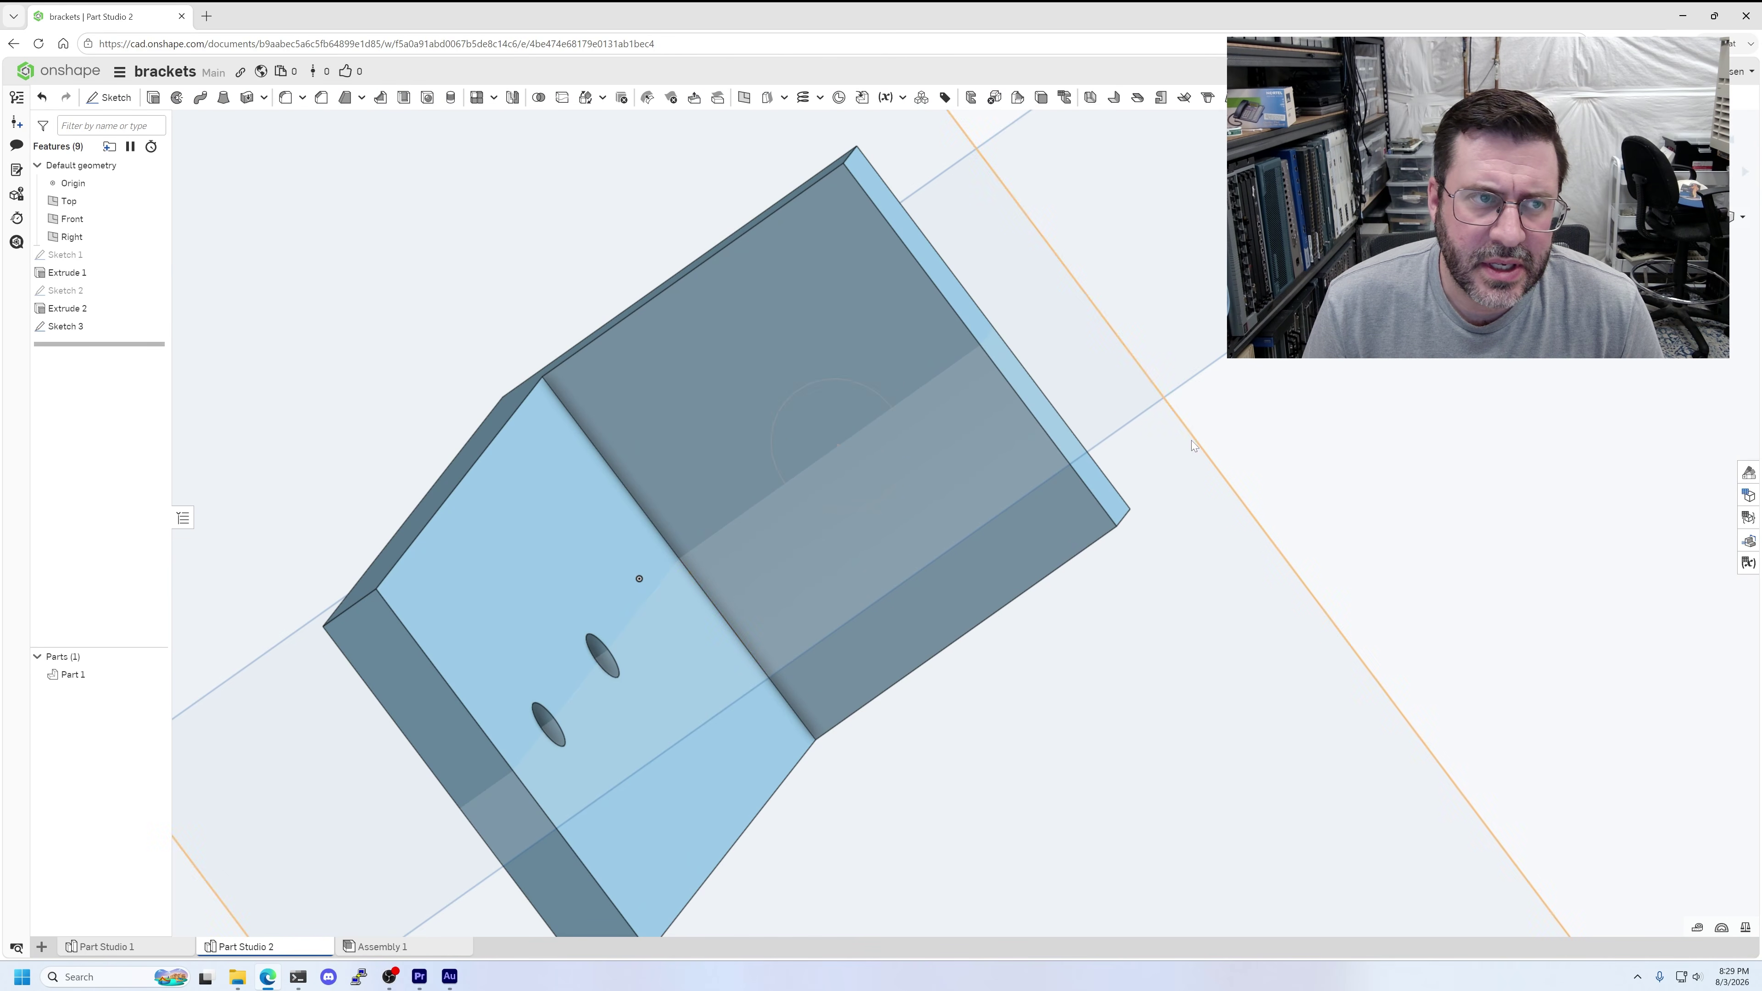
- Cut the 6 mm circle through the short leg with a Remove extrude, 25 mm deep in the flipped direction
{"action": "left_click", "coordinate": [153, 97]}
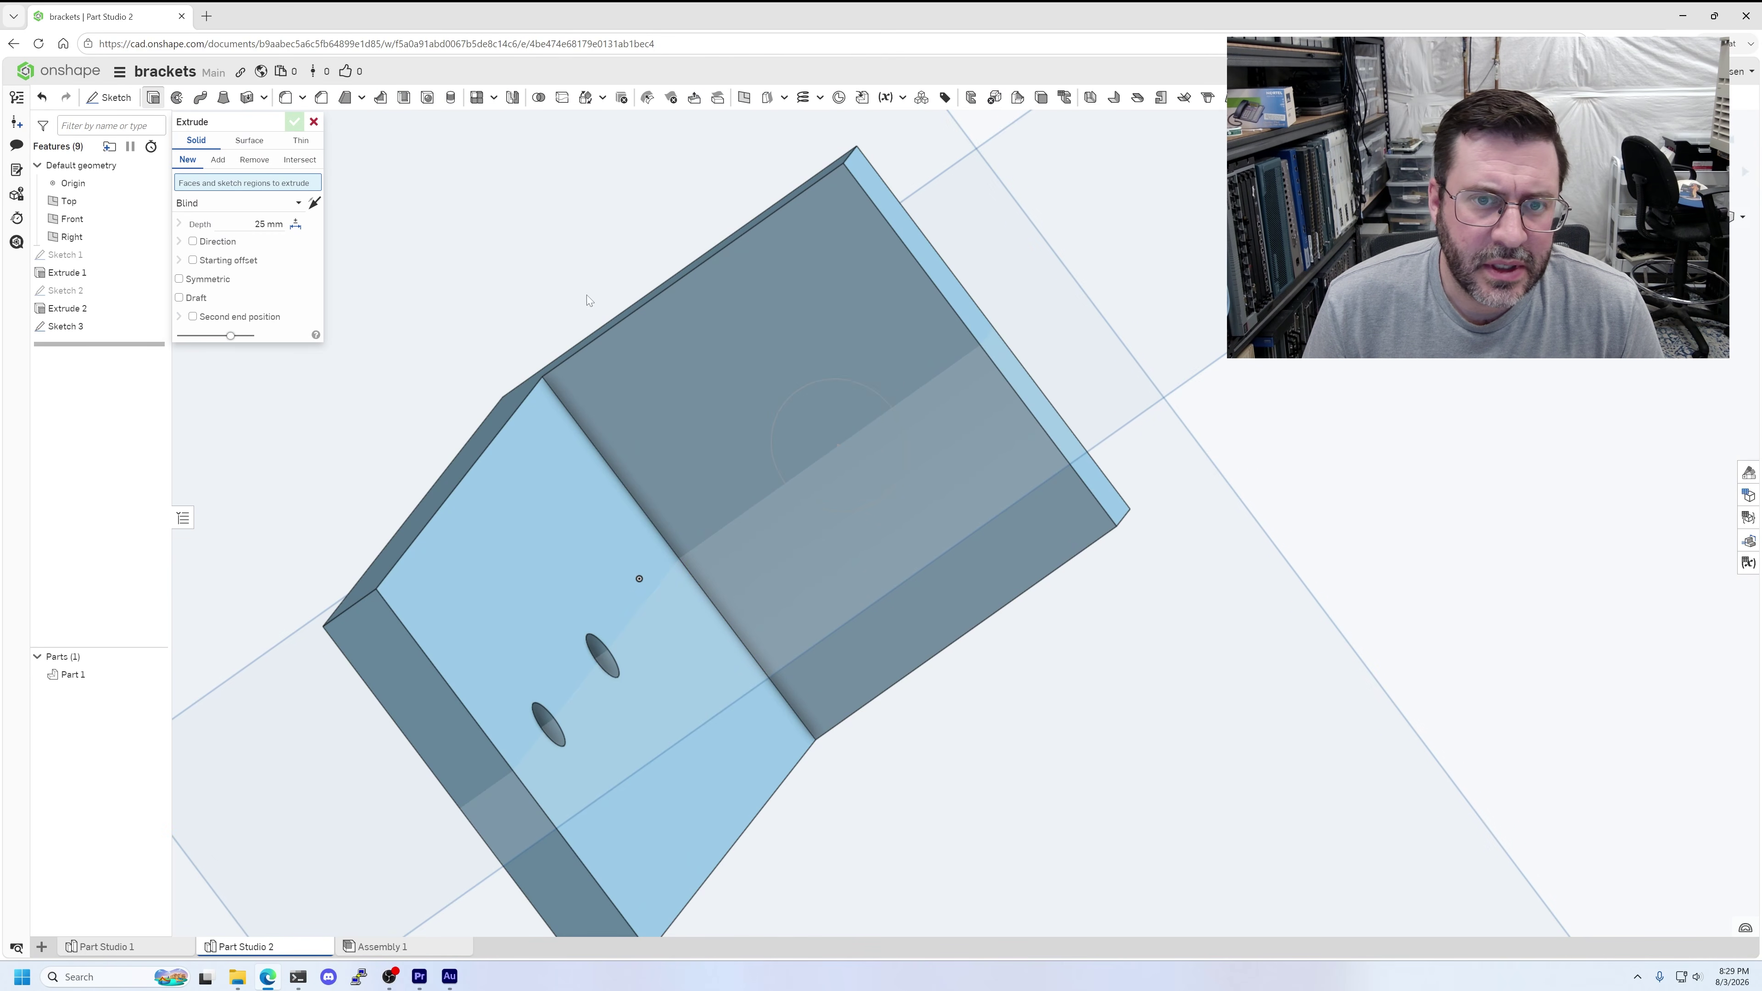
{"action": "left_click", "coordinate": [831, 436]}
{"action": "right_click_drag", "start_coordinate": [902, 505], "coordinate": [1002, 538]}
{"action": "right_click_drag", "start_coordinate": [919, 609], "coordinate": [892, 633]}
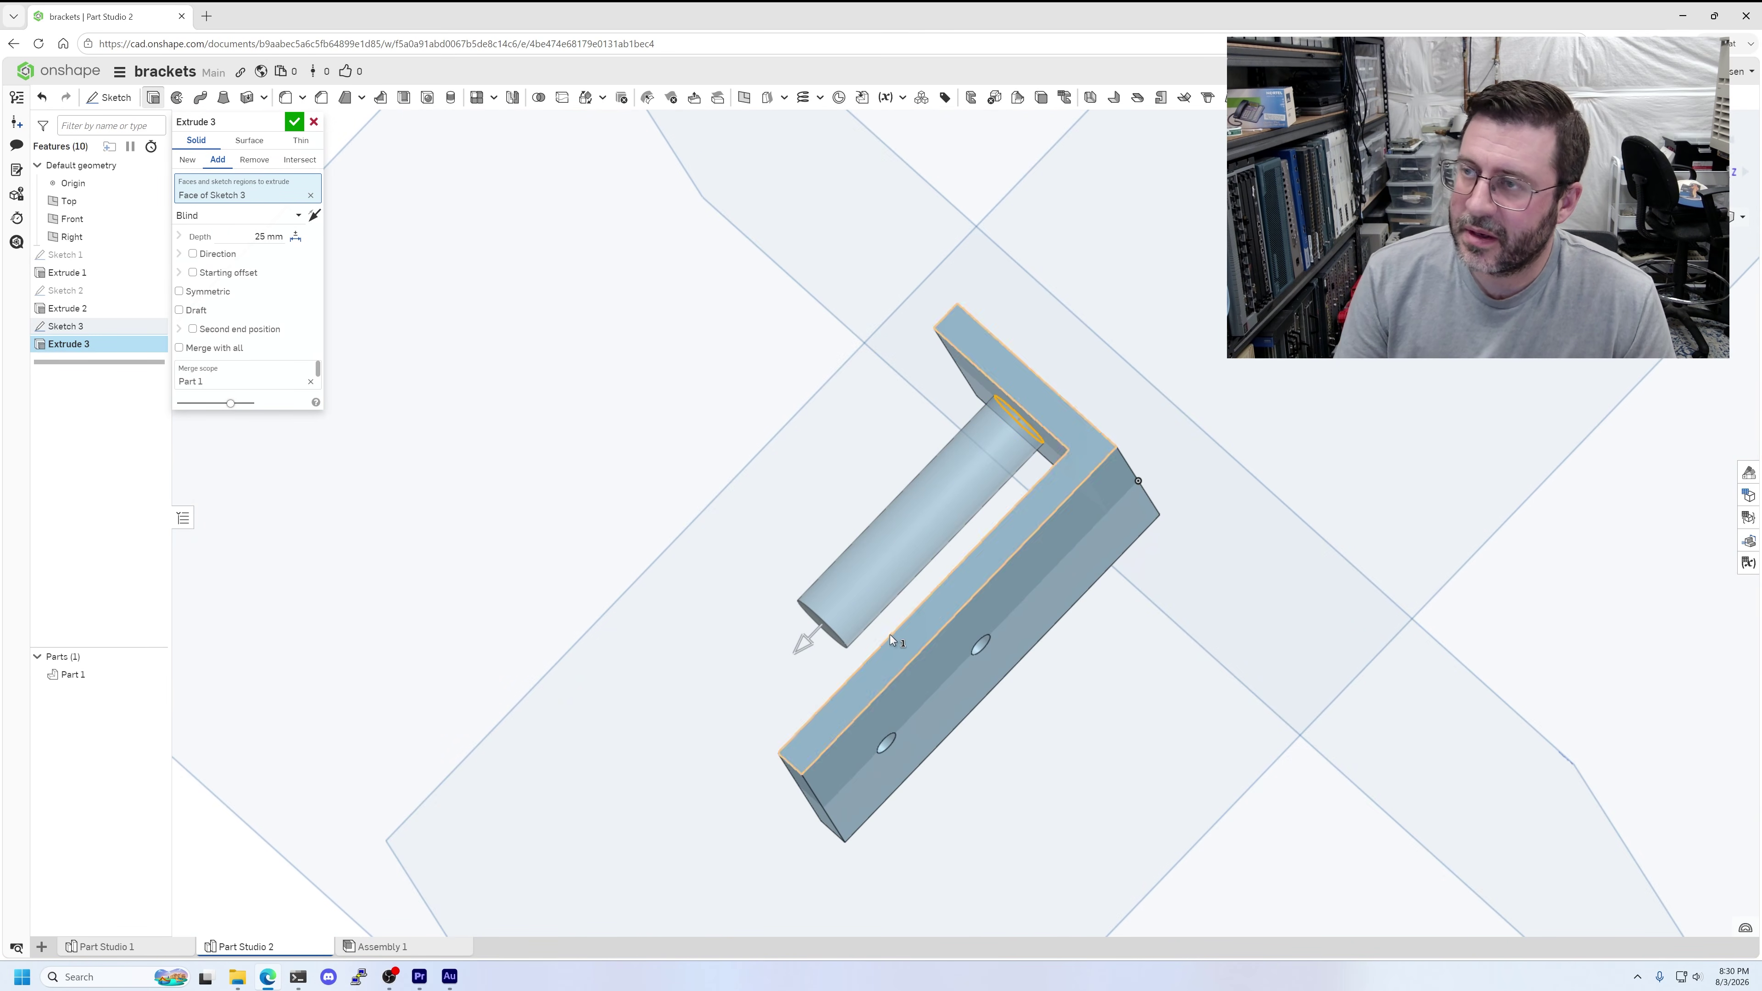
{"action": "left_click", "coordinate": [316, 217]}
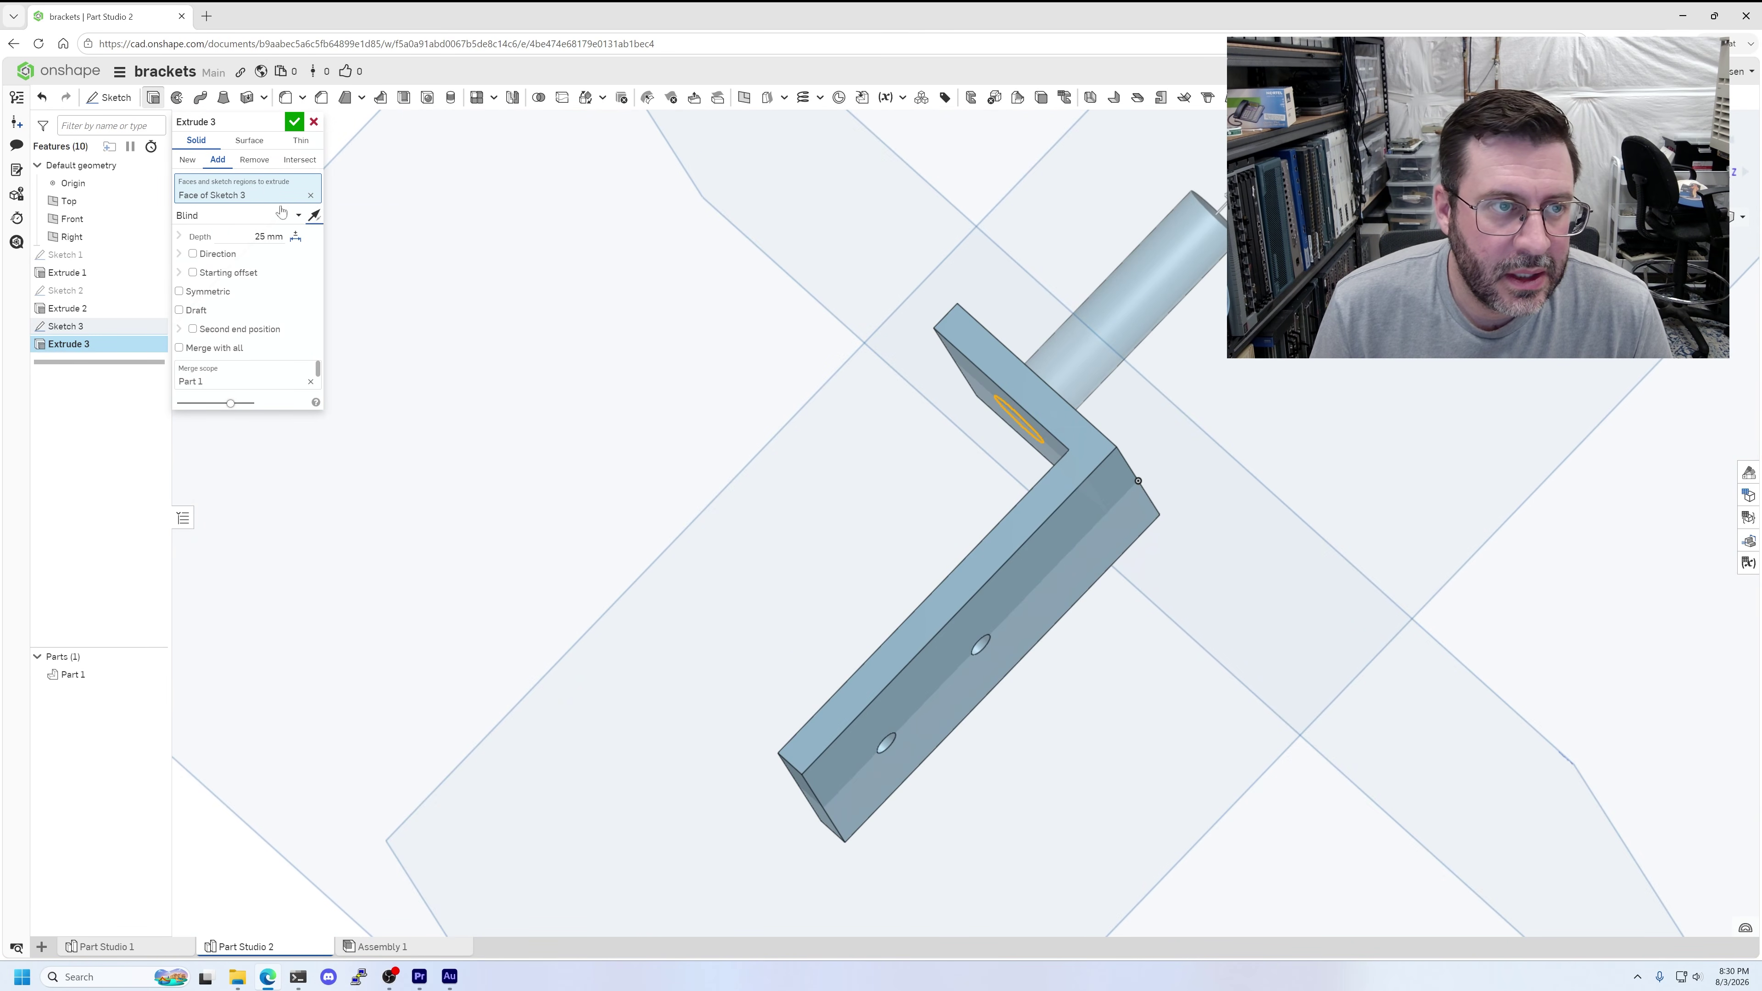
{"action": "right_click_drag", "start_coordinate": [972, 406], "coordinate": [1081, 383]}
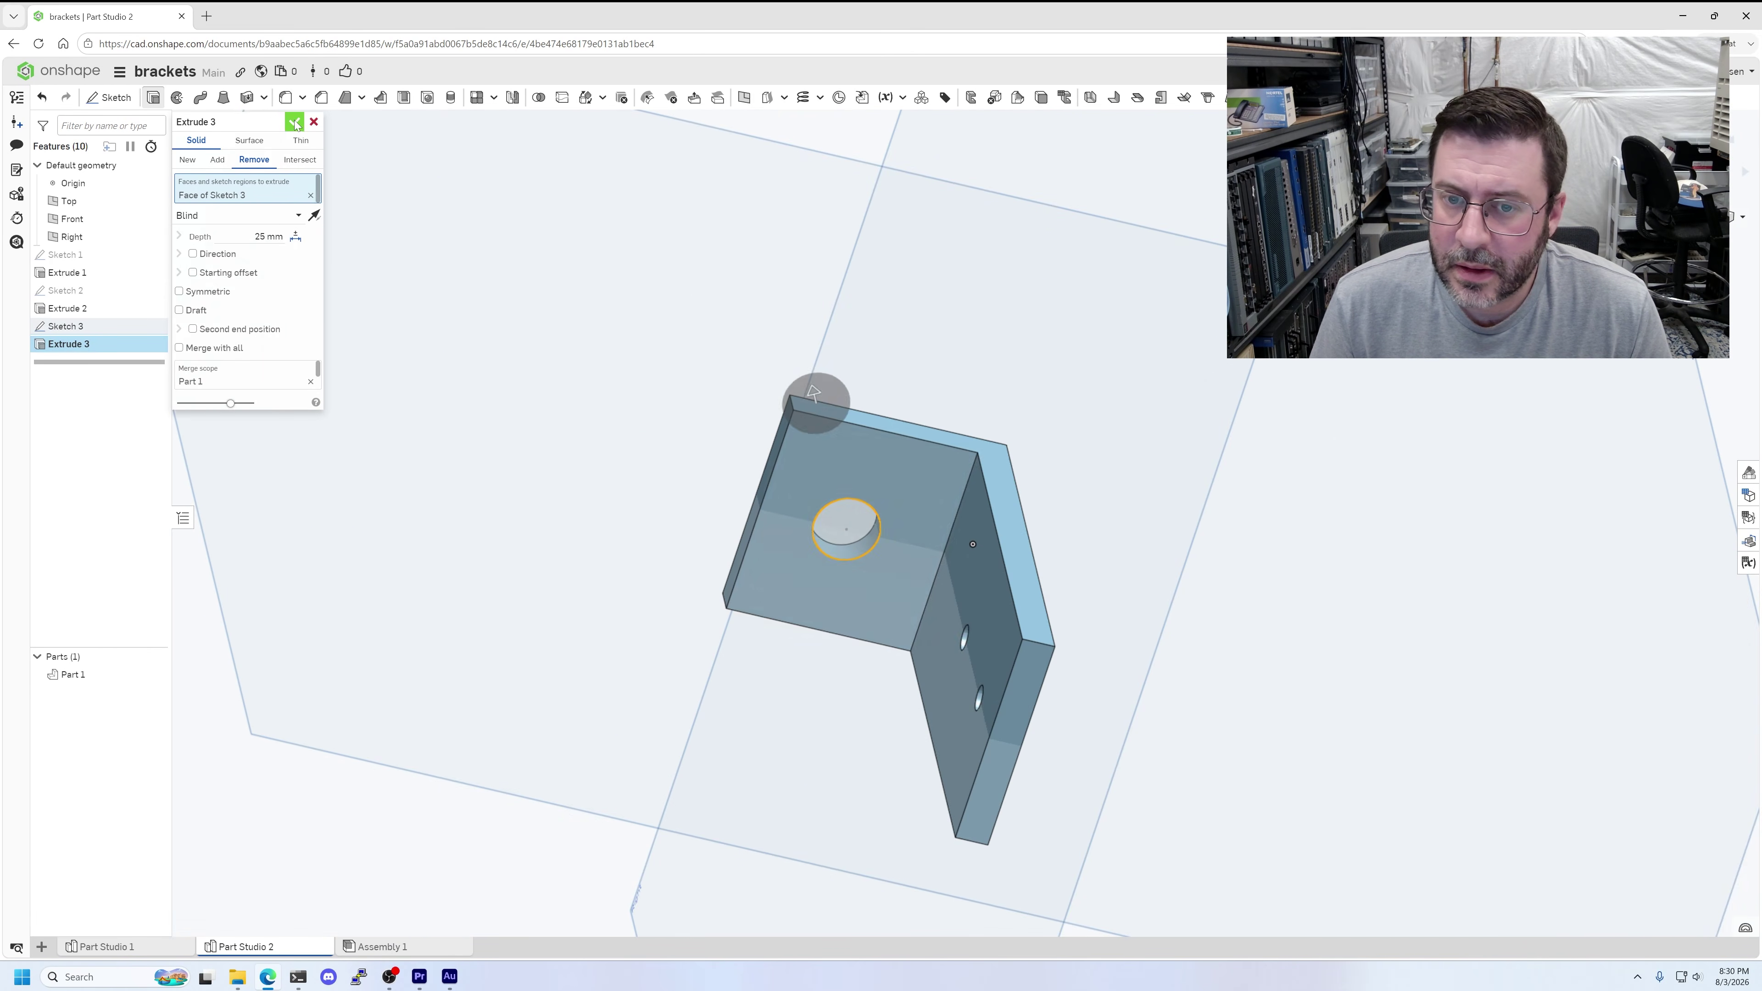
{"action": "left_click", "coordinate": [295, 122]}
- Fillet the outer bend edge of the bracket with a 3 mm radius
{"action": "right_click_drag", "start_coordinate": [1424, 495], "coordinate": [910, 389]}
{"action": "middle_click_drag", "start_coordinate": [1264, 541], "coordinate": [1045, 496]}
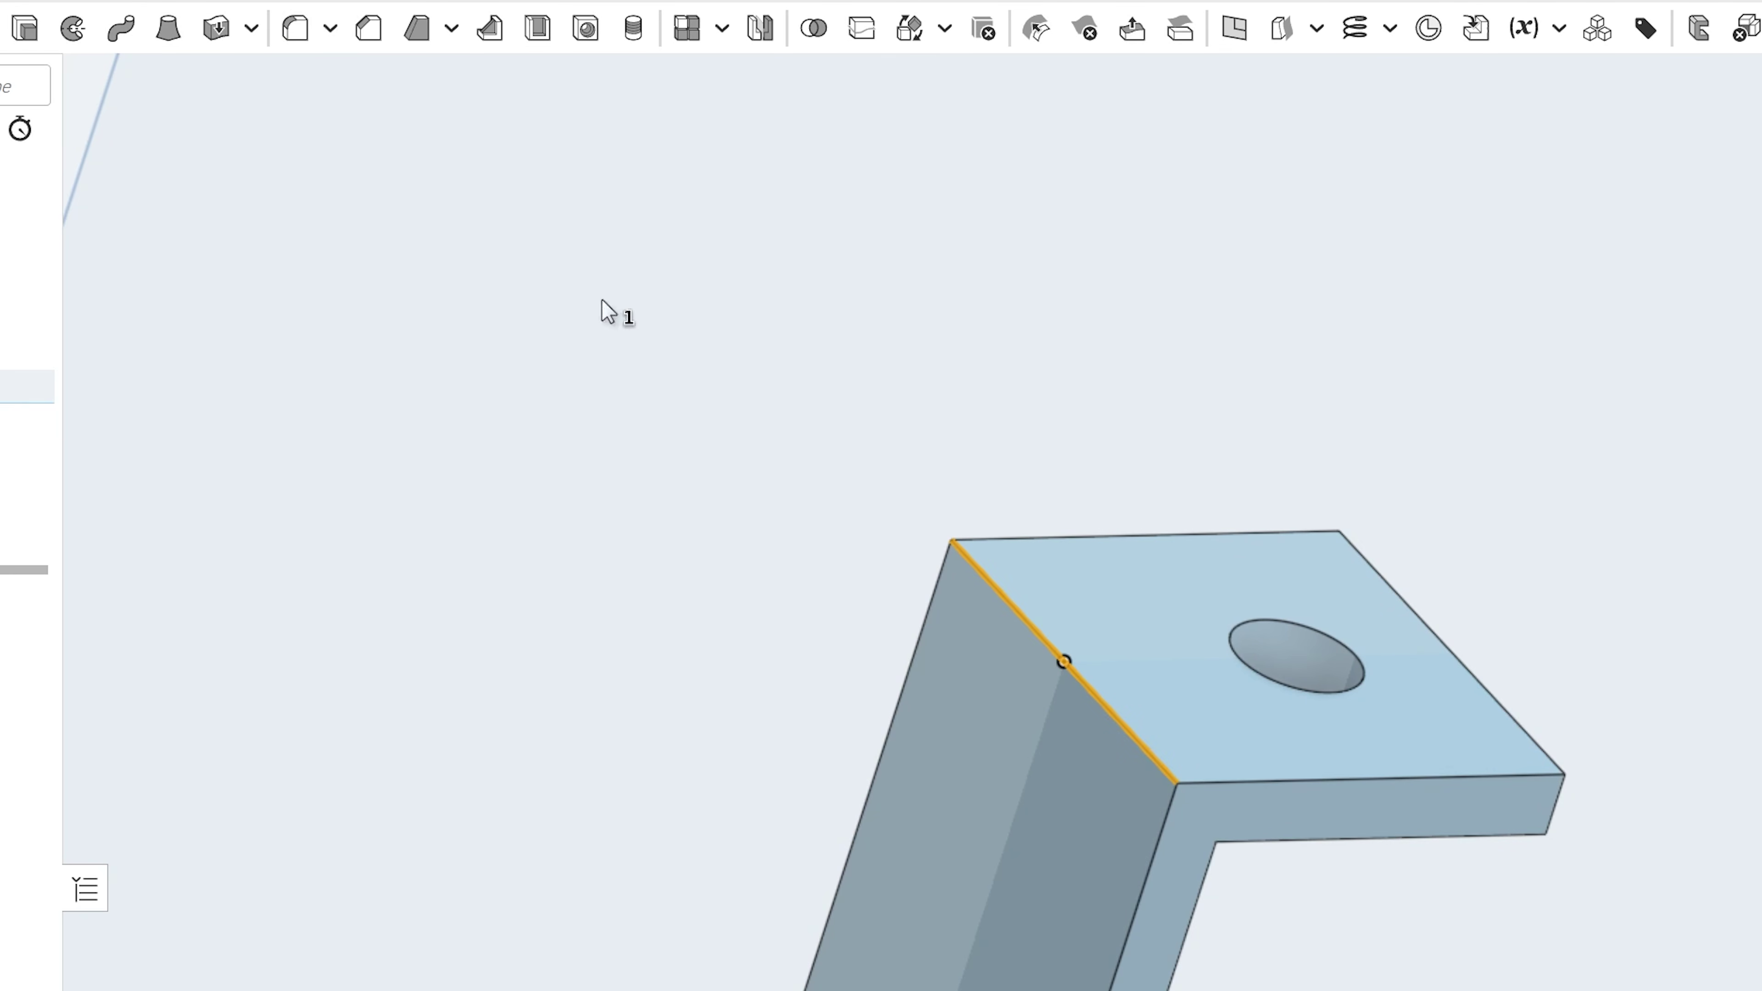
{"action": "left_click", "coordinate": [297, 30]}
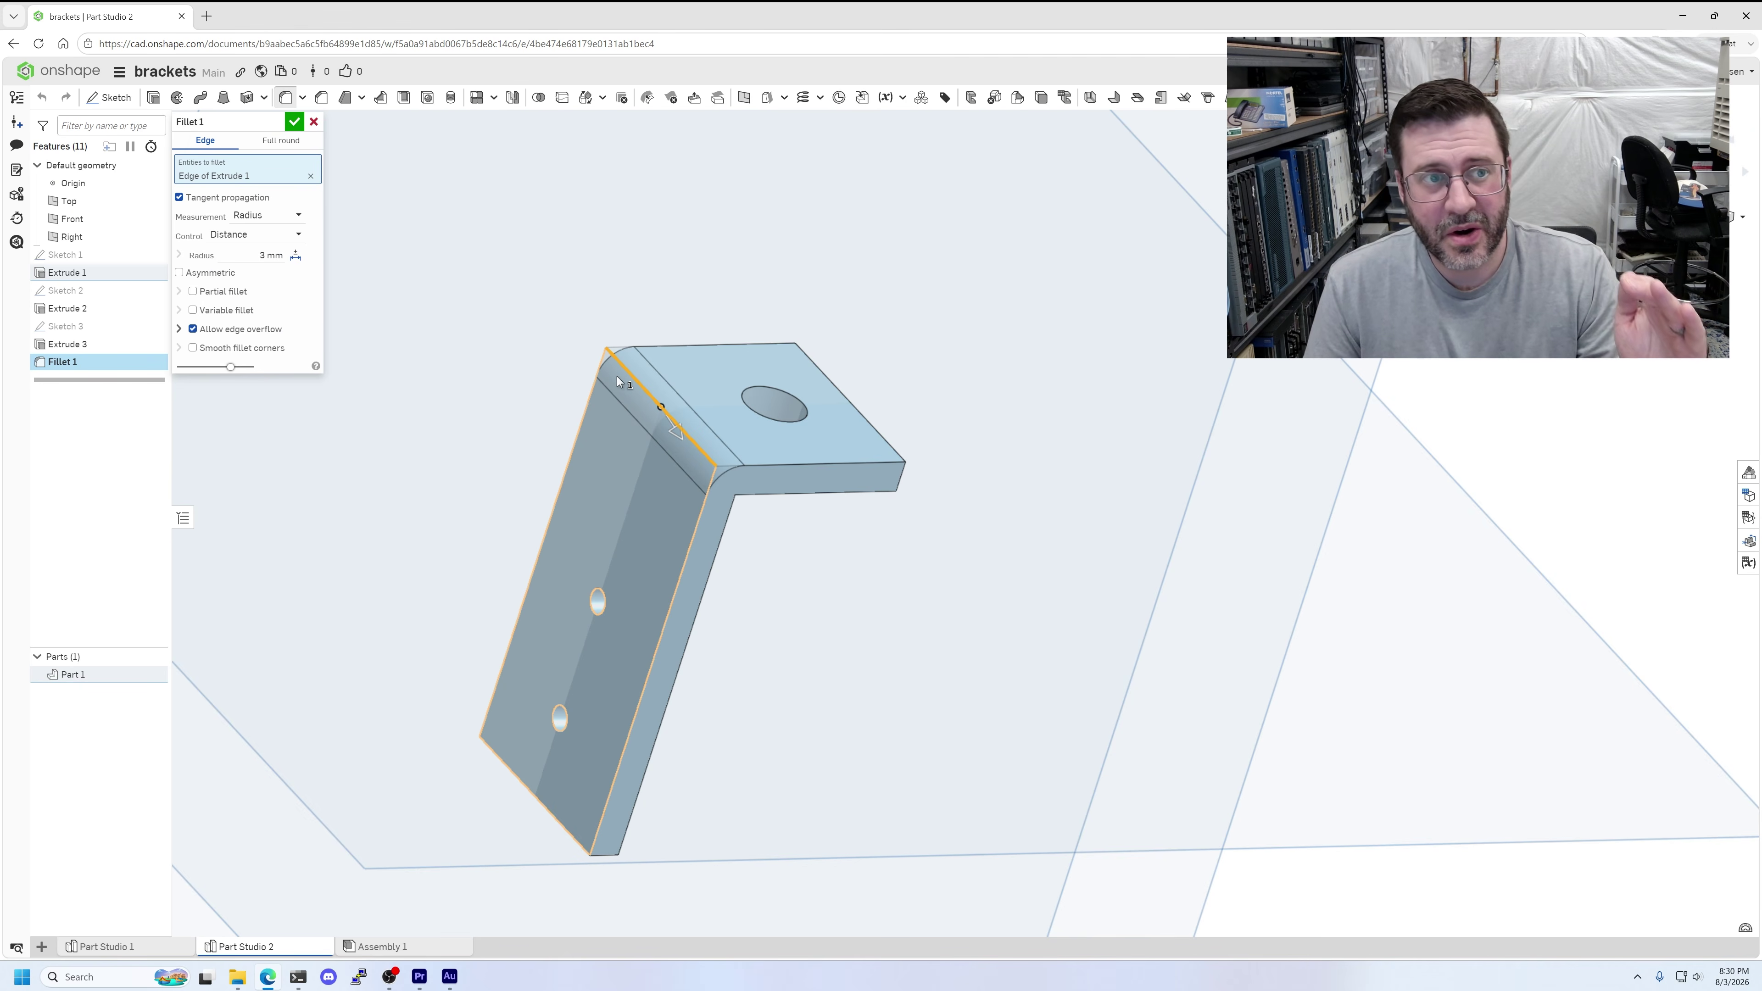
{"action": "scroll", "coordinate": [657, 398], "scroll_direction": "up", "scroll_amount": 5}
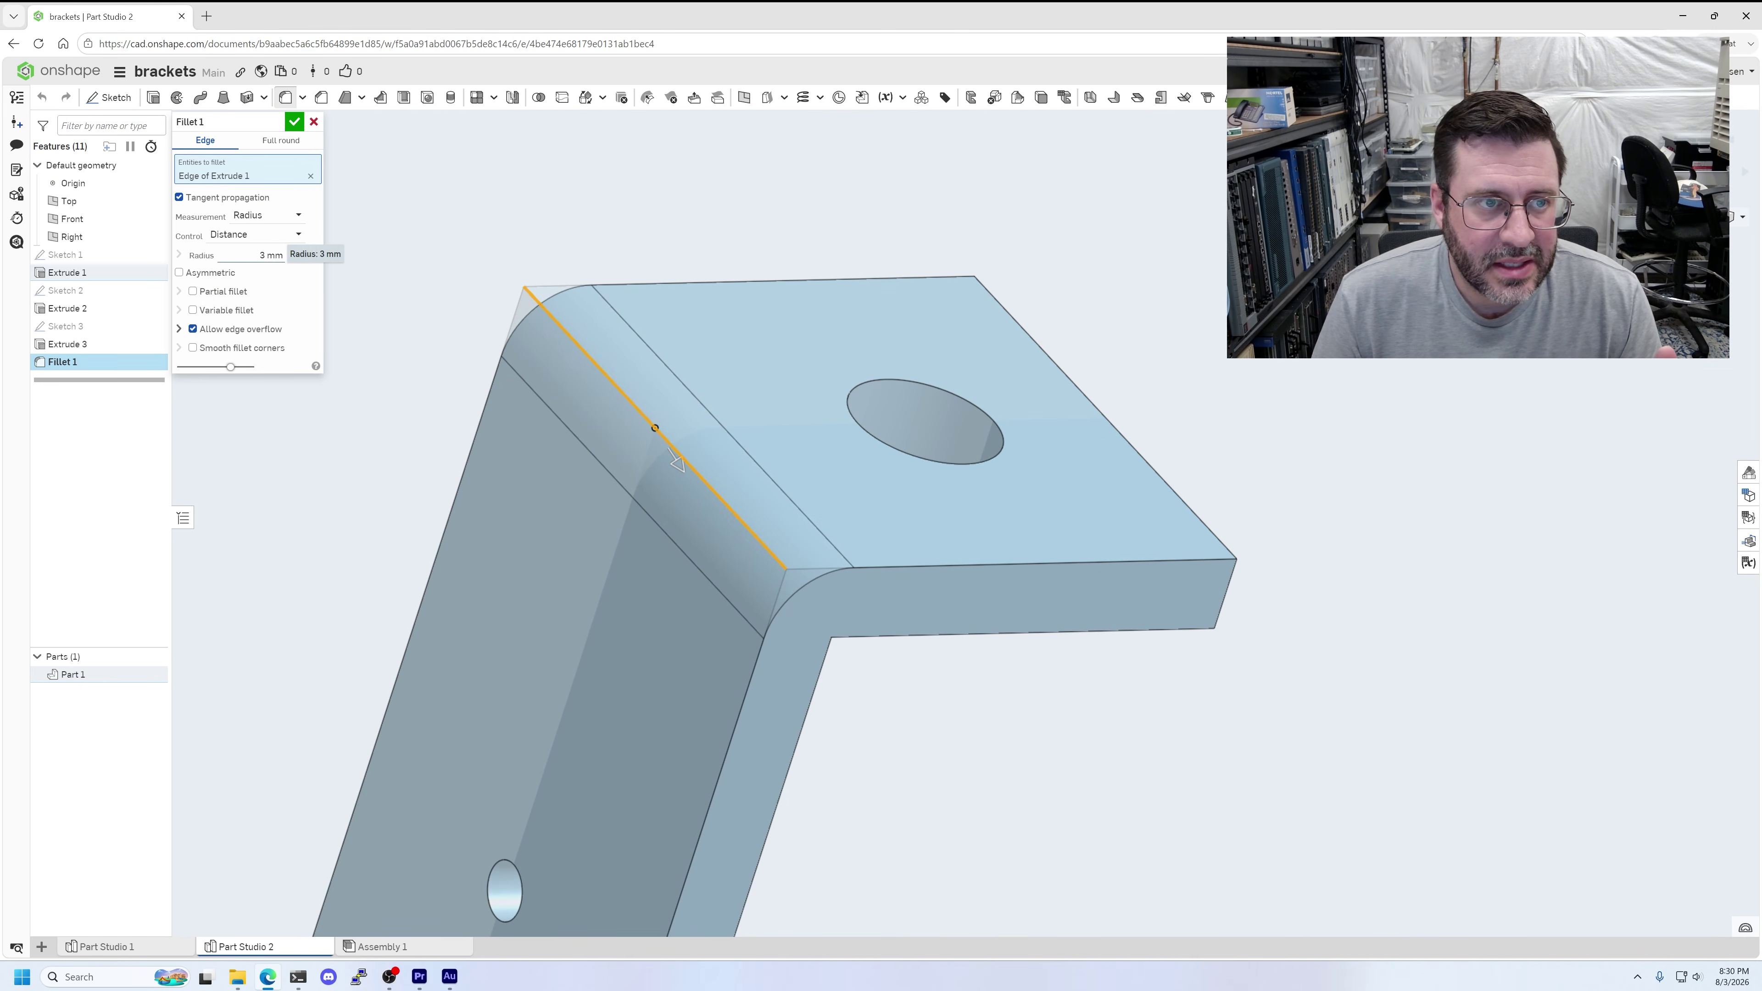
{"action": "right_click_drag", "start_coordinate": [776, 576], "coordinate": [728, 528]}
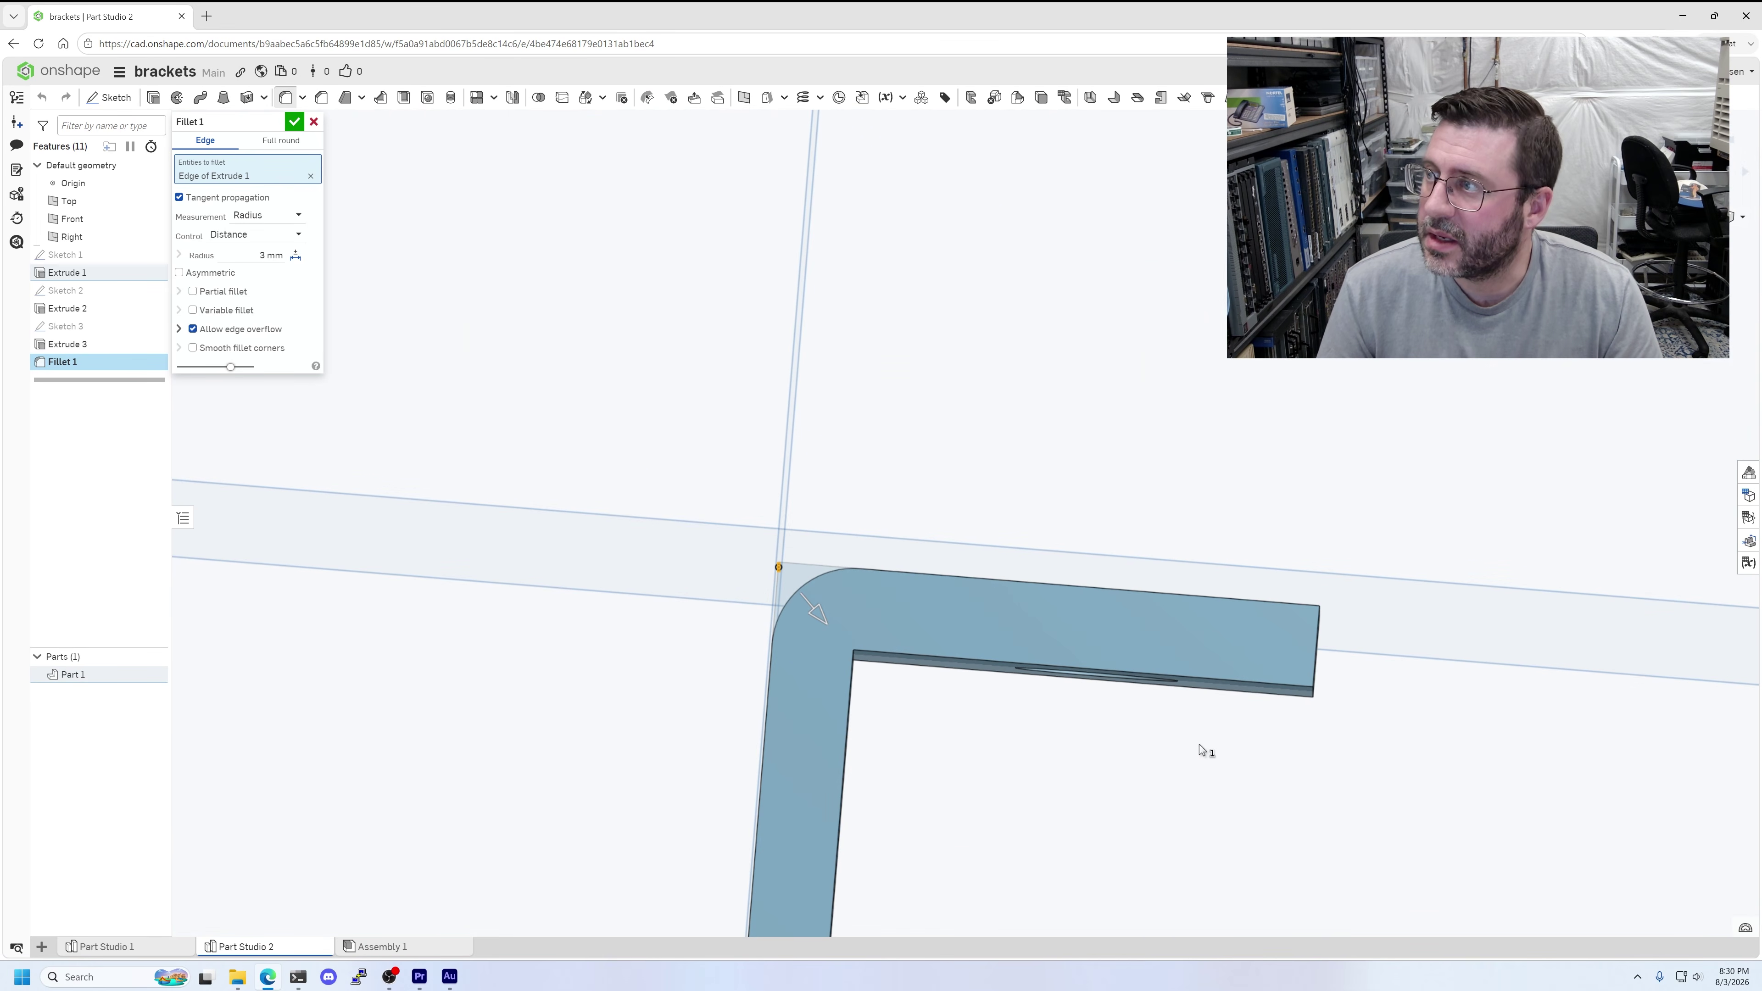
{"action": "middle_click_drag", "start_coordinate": [1193, 788], "coordinate": [1079, 473]}
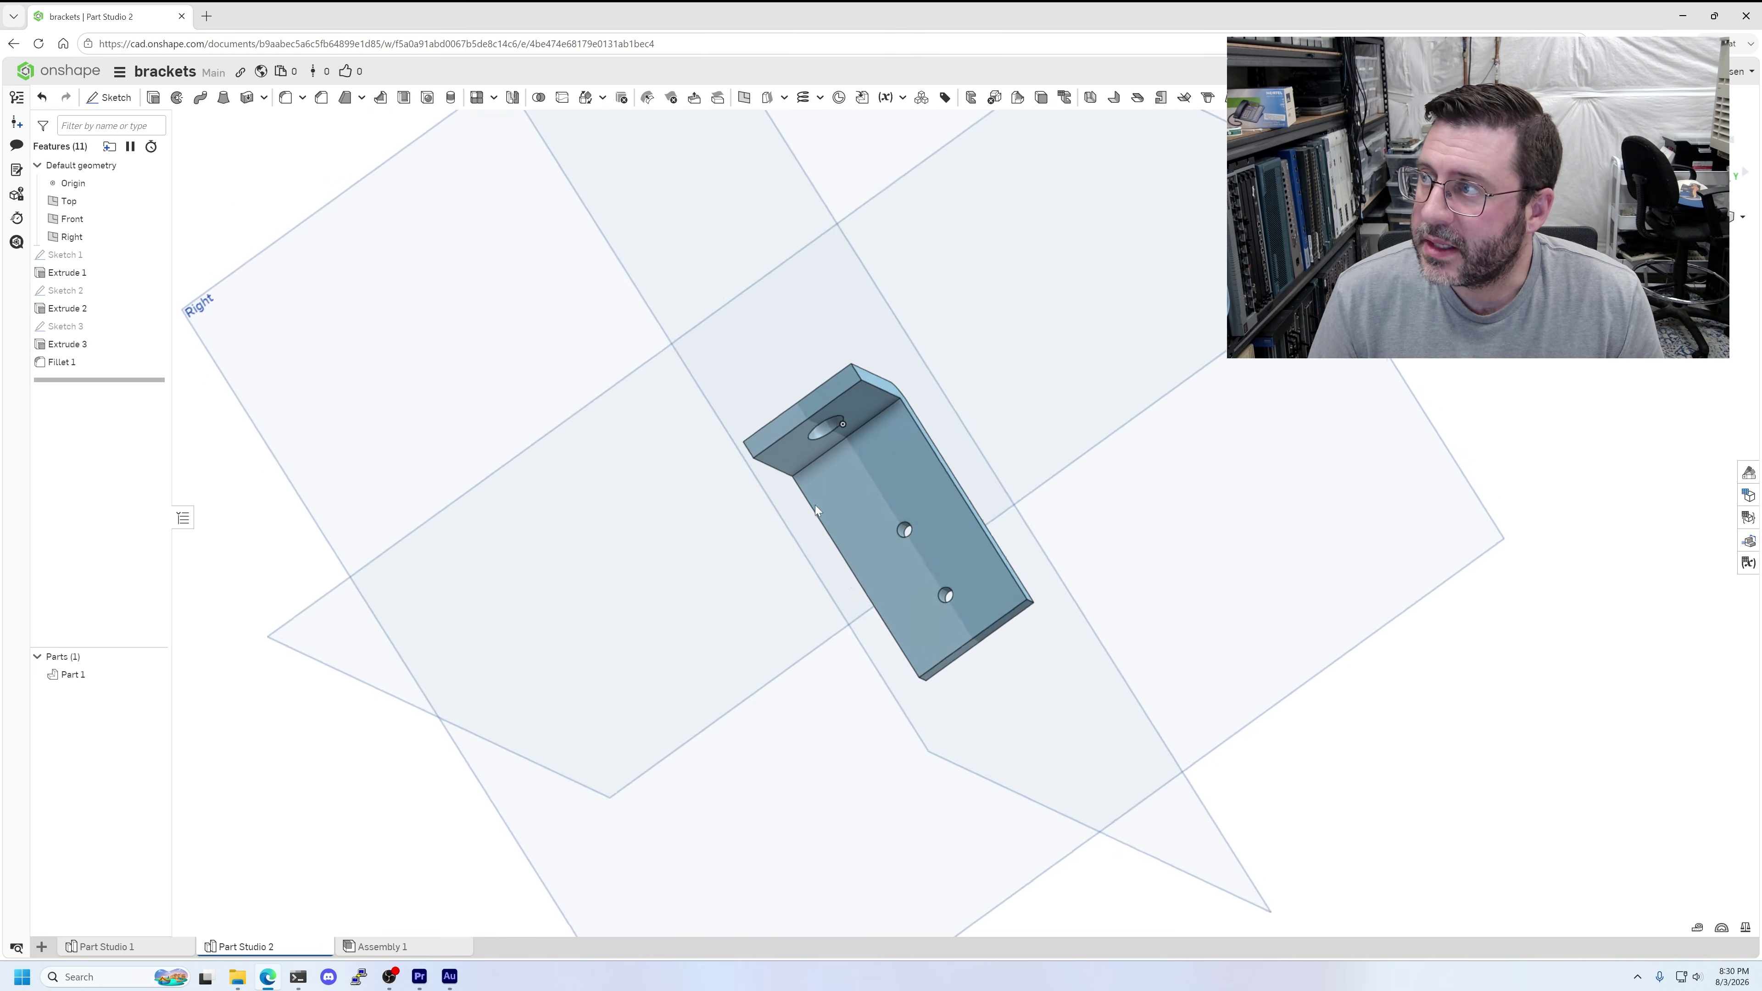
- Export Part Studio 2 as a binary STL download with units set to Millimeter and fine resolution
{"action": "right_click_drag", "start_coordinate": [815, 505], "coordinate": [765, 304]}
{"action": "right_click", "coordinate": [264, 947]}
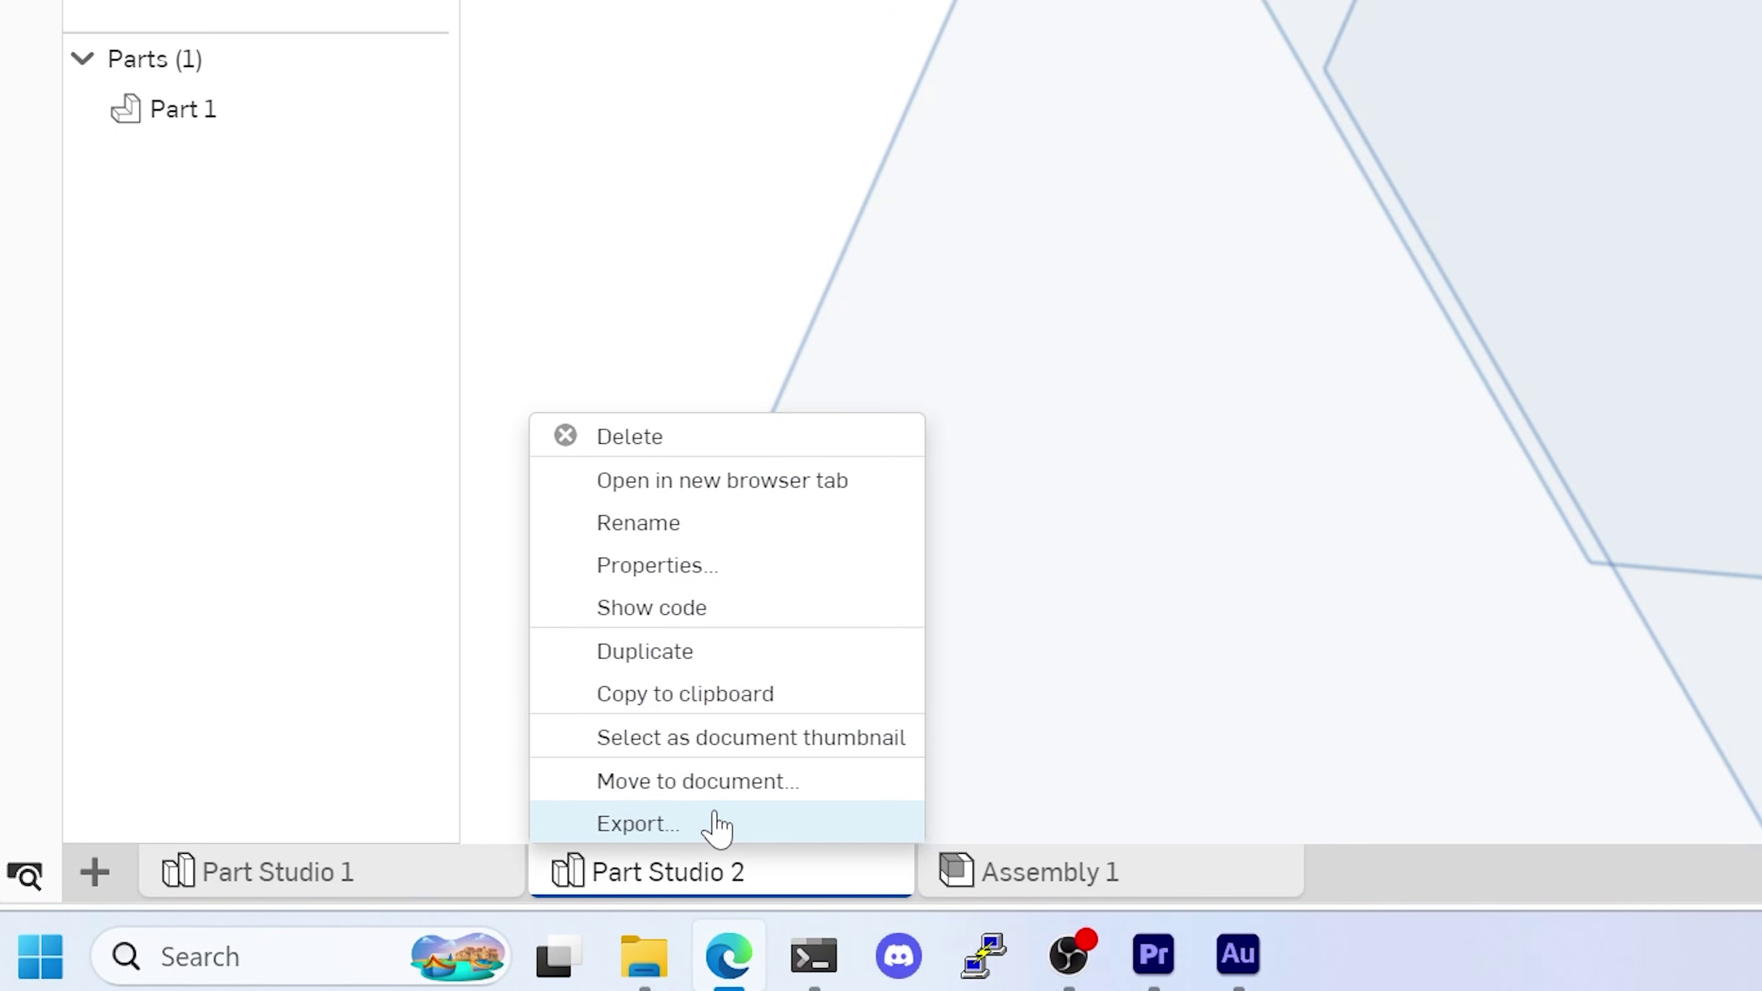
{"action": "left_click", "coordinate": [718, 826]}
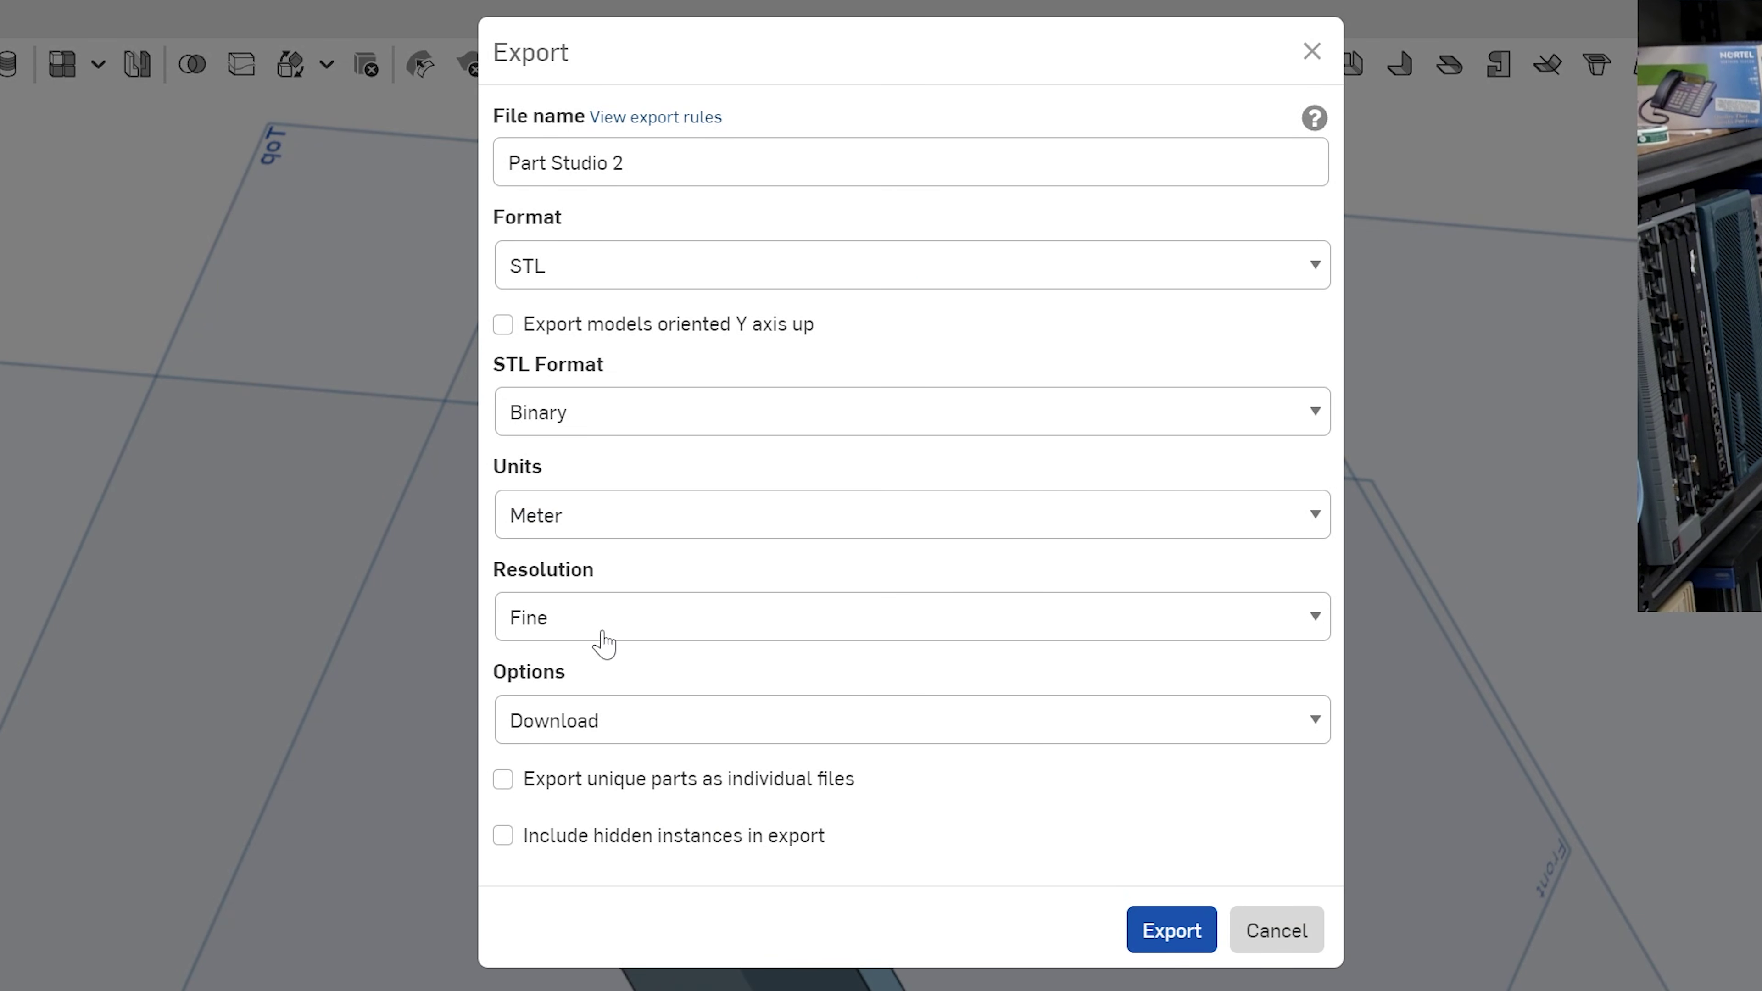
{"action": "left_click", "coordinate": [613, 526]}
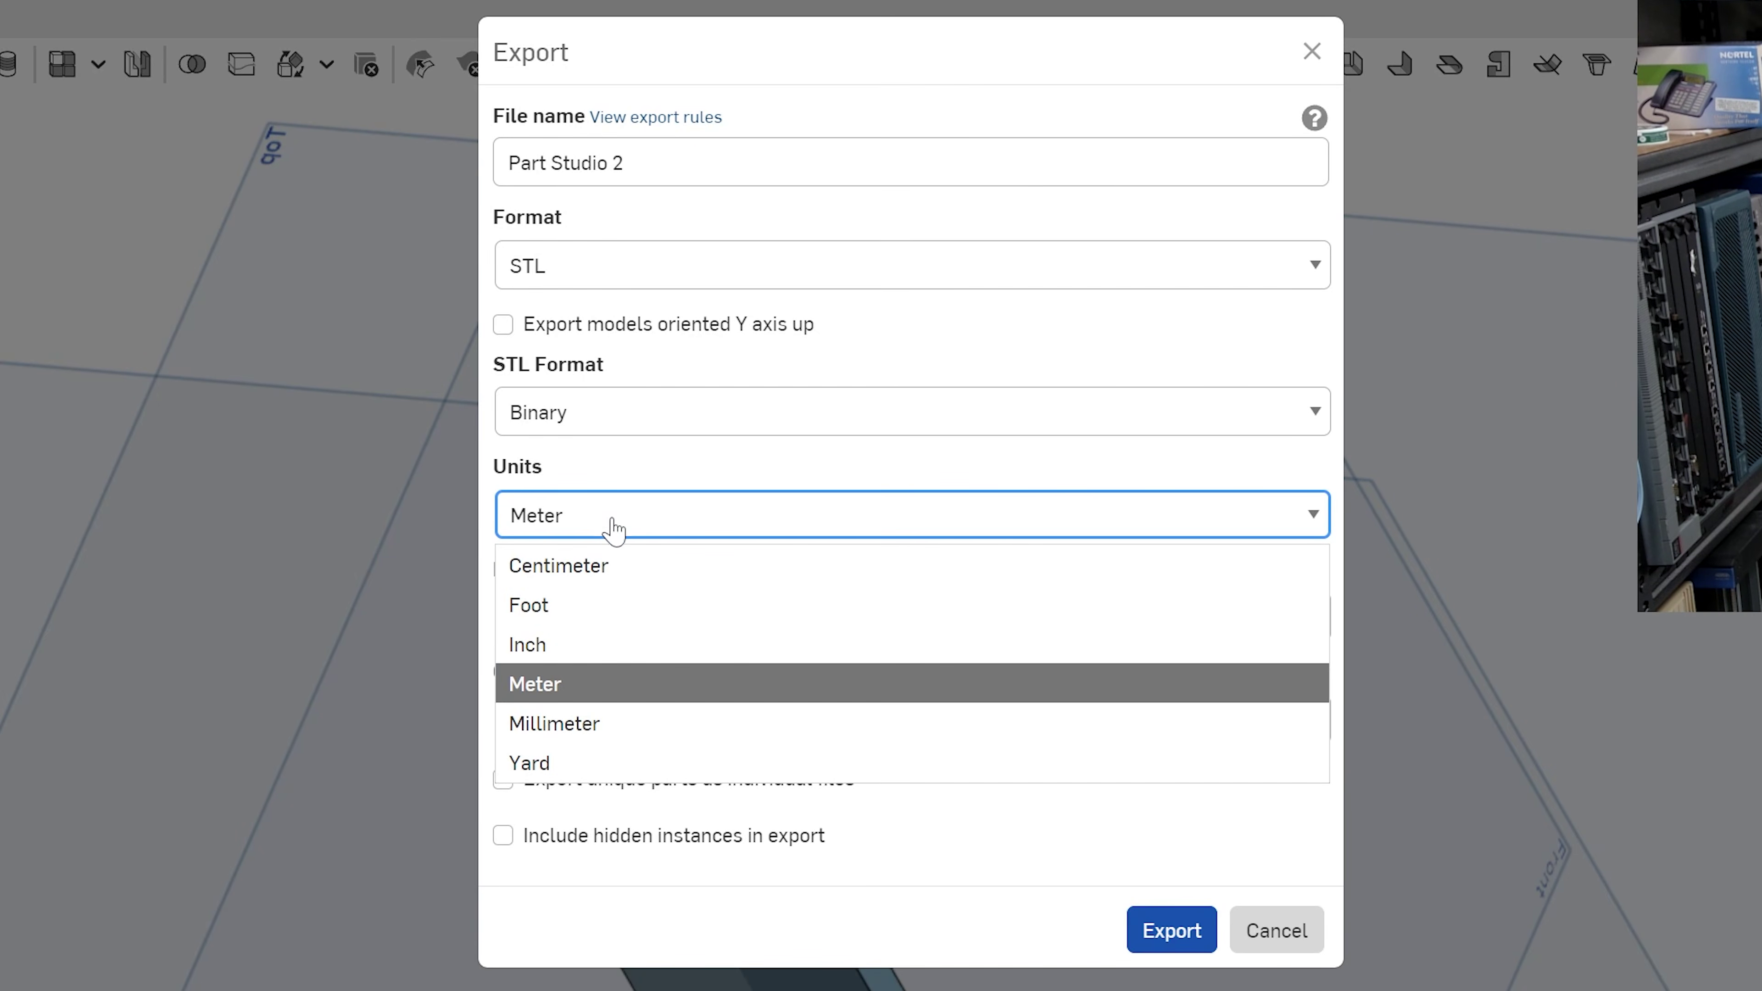
{"action": "left_click", "coordinate": [625, 724]}
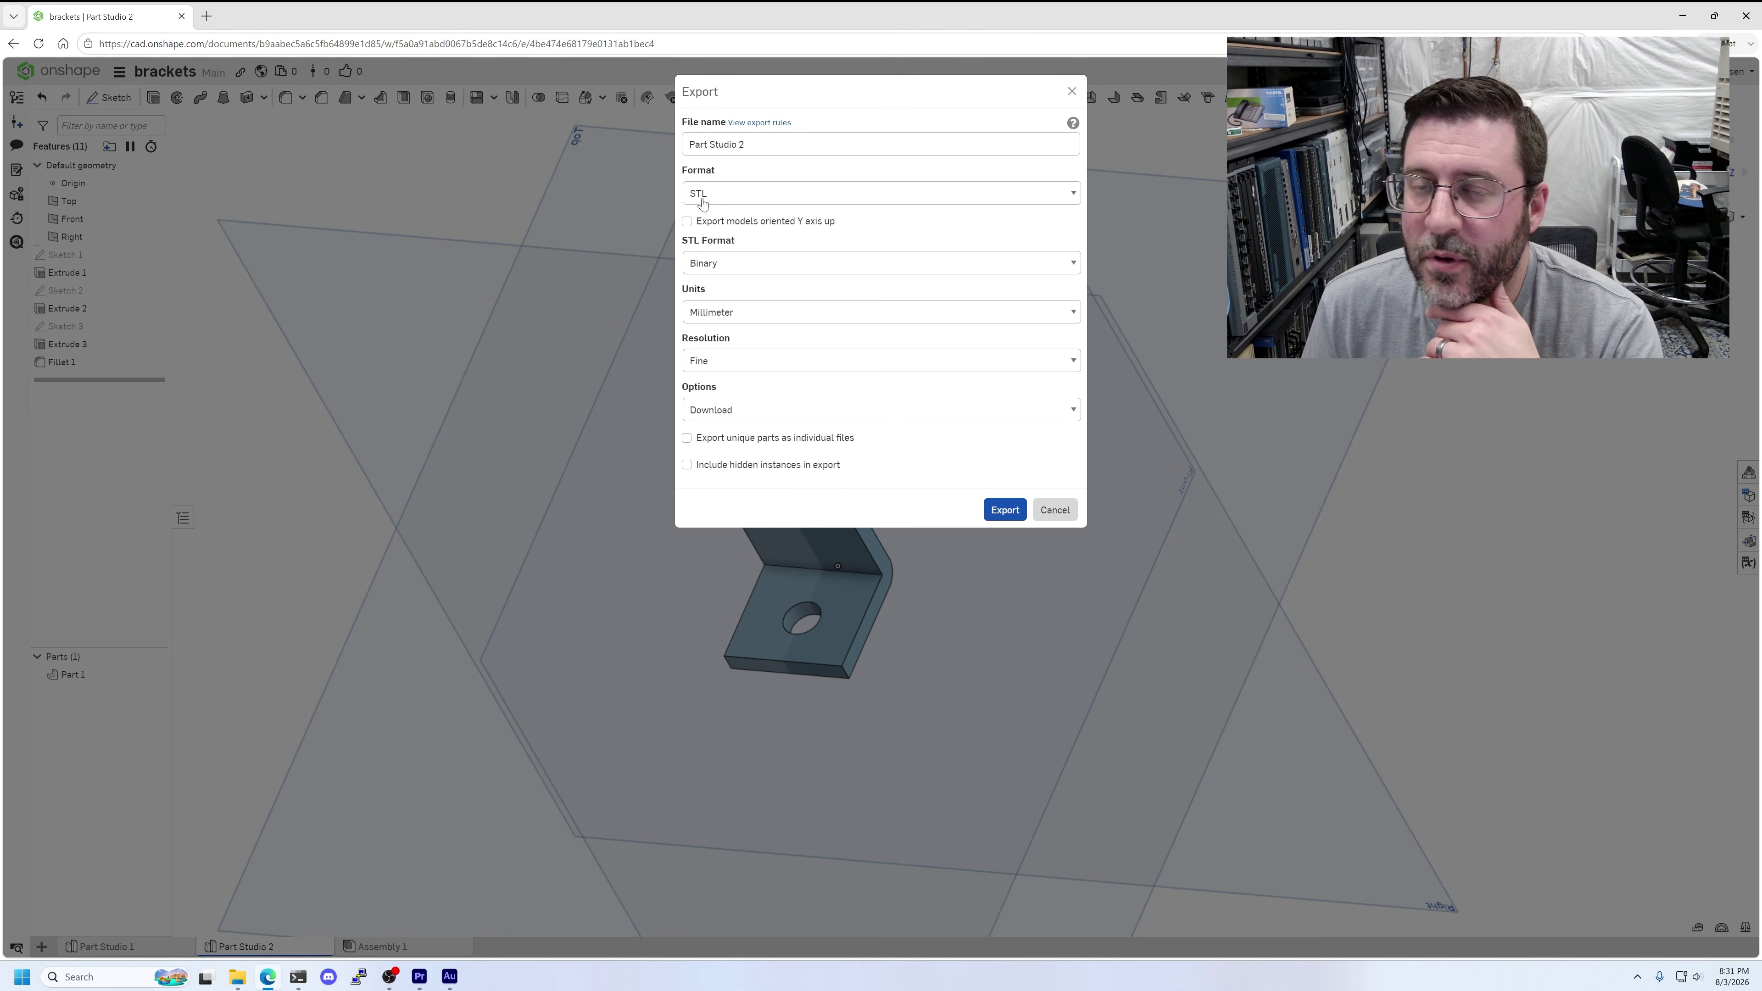
{"action": "left_click", "coordinate": [1005, 510]}
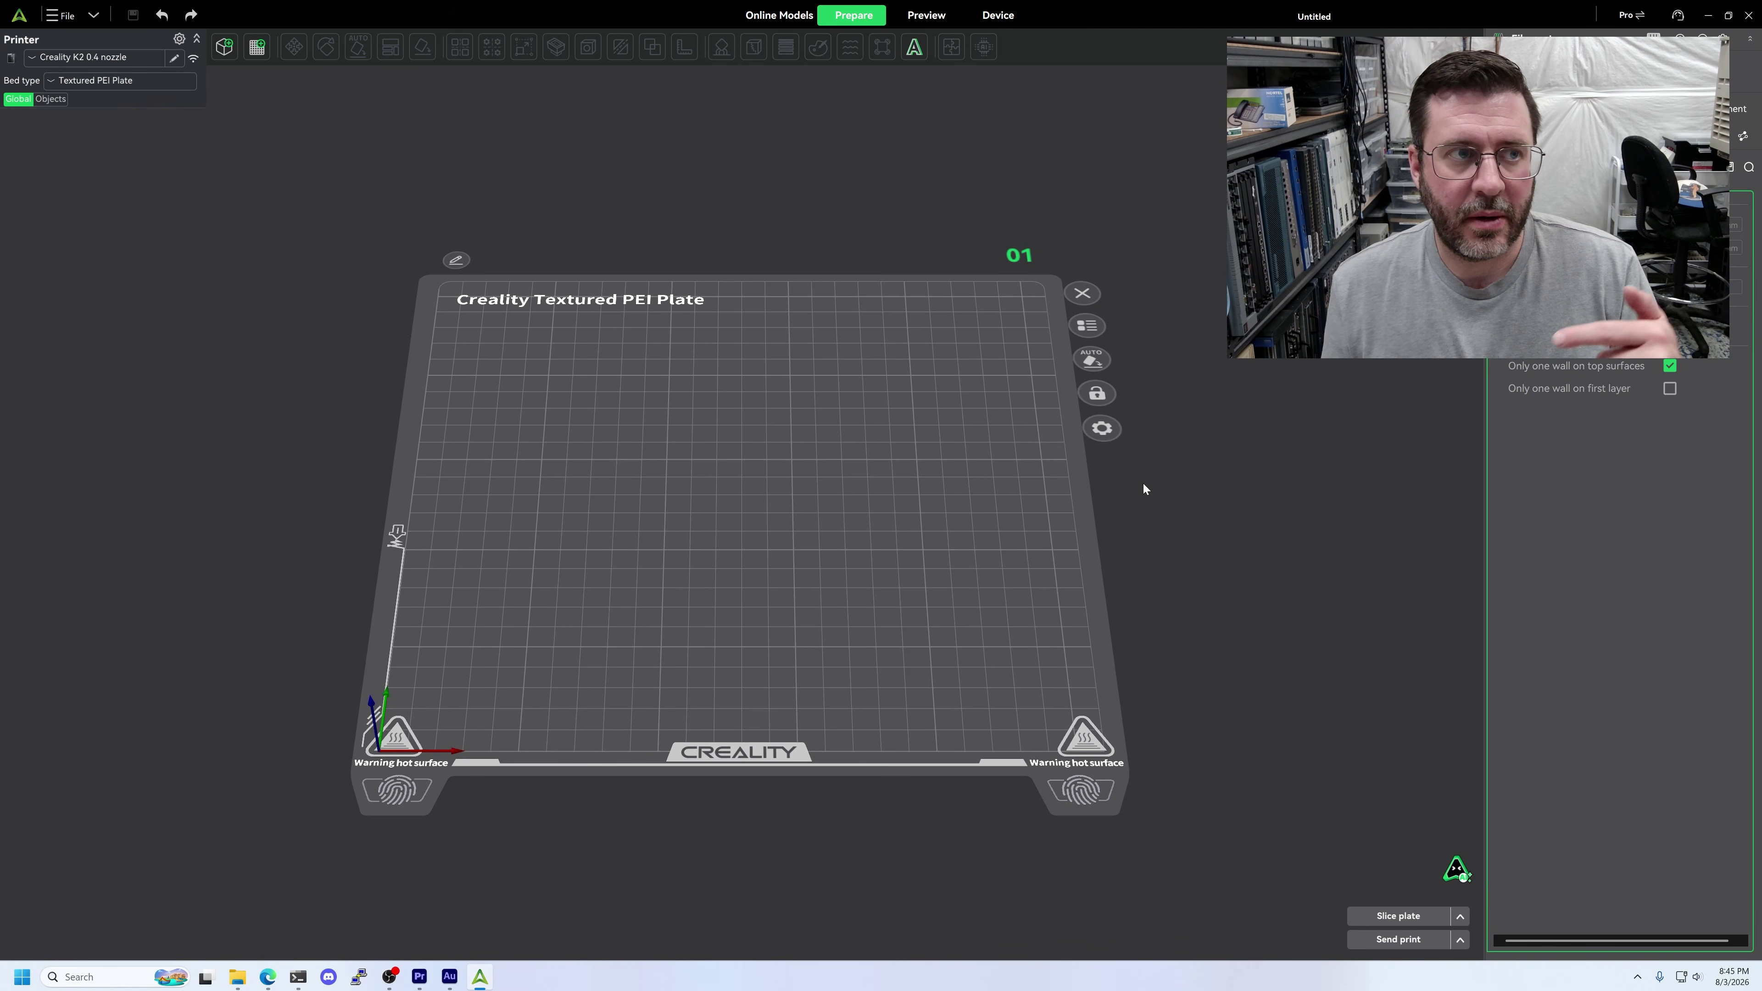
- Import the model dvd-rom-bracket-v1.stl onto the build plate
{"action": "left_click", "coordinate": [998, 15]}
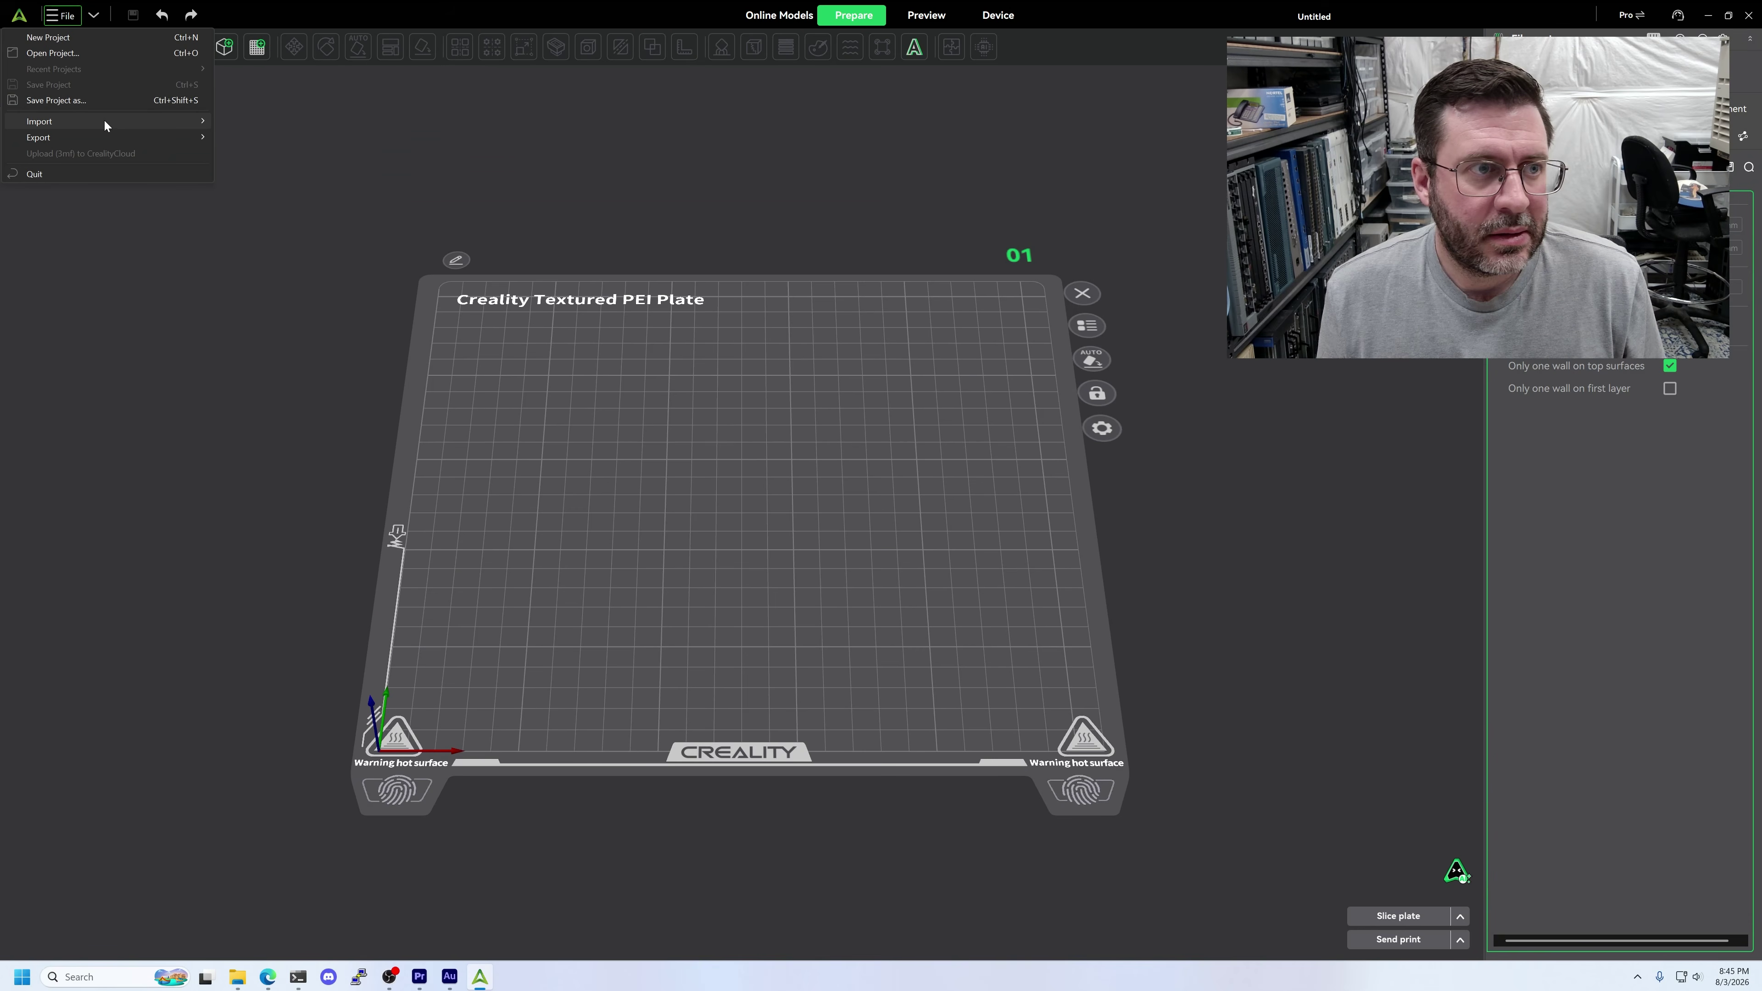
{"action": "mouse_move", "coordinate": [104, 119]}
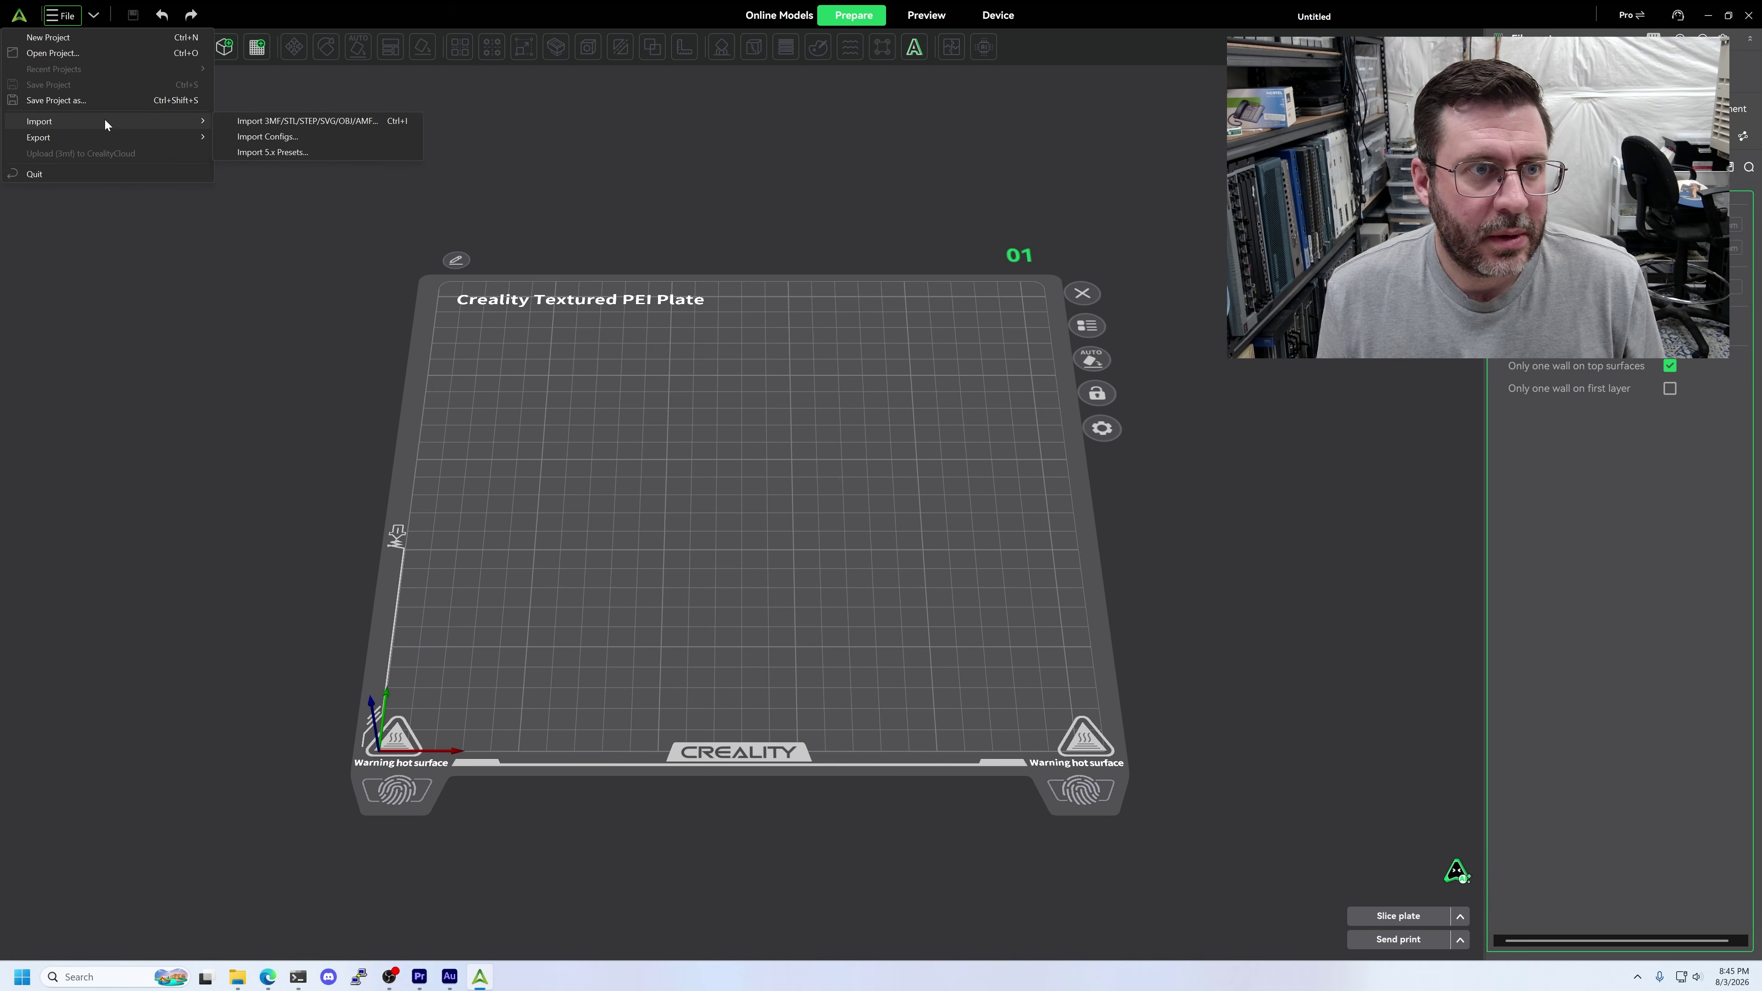
{"action": "left_click", "coordinate": [333, 124]}
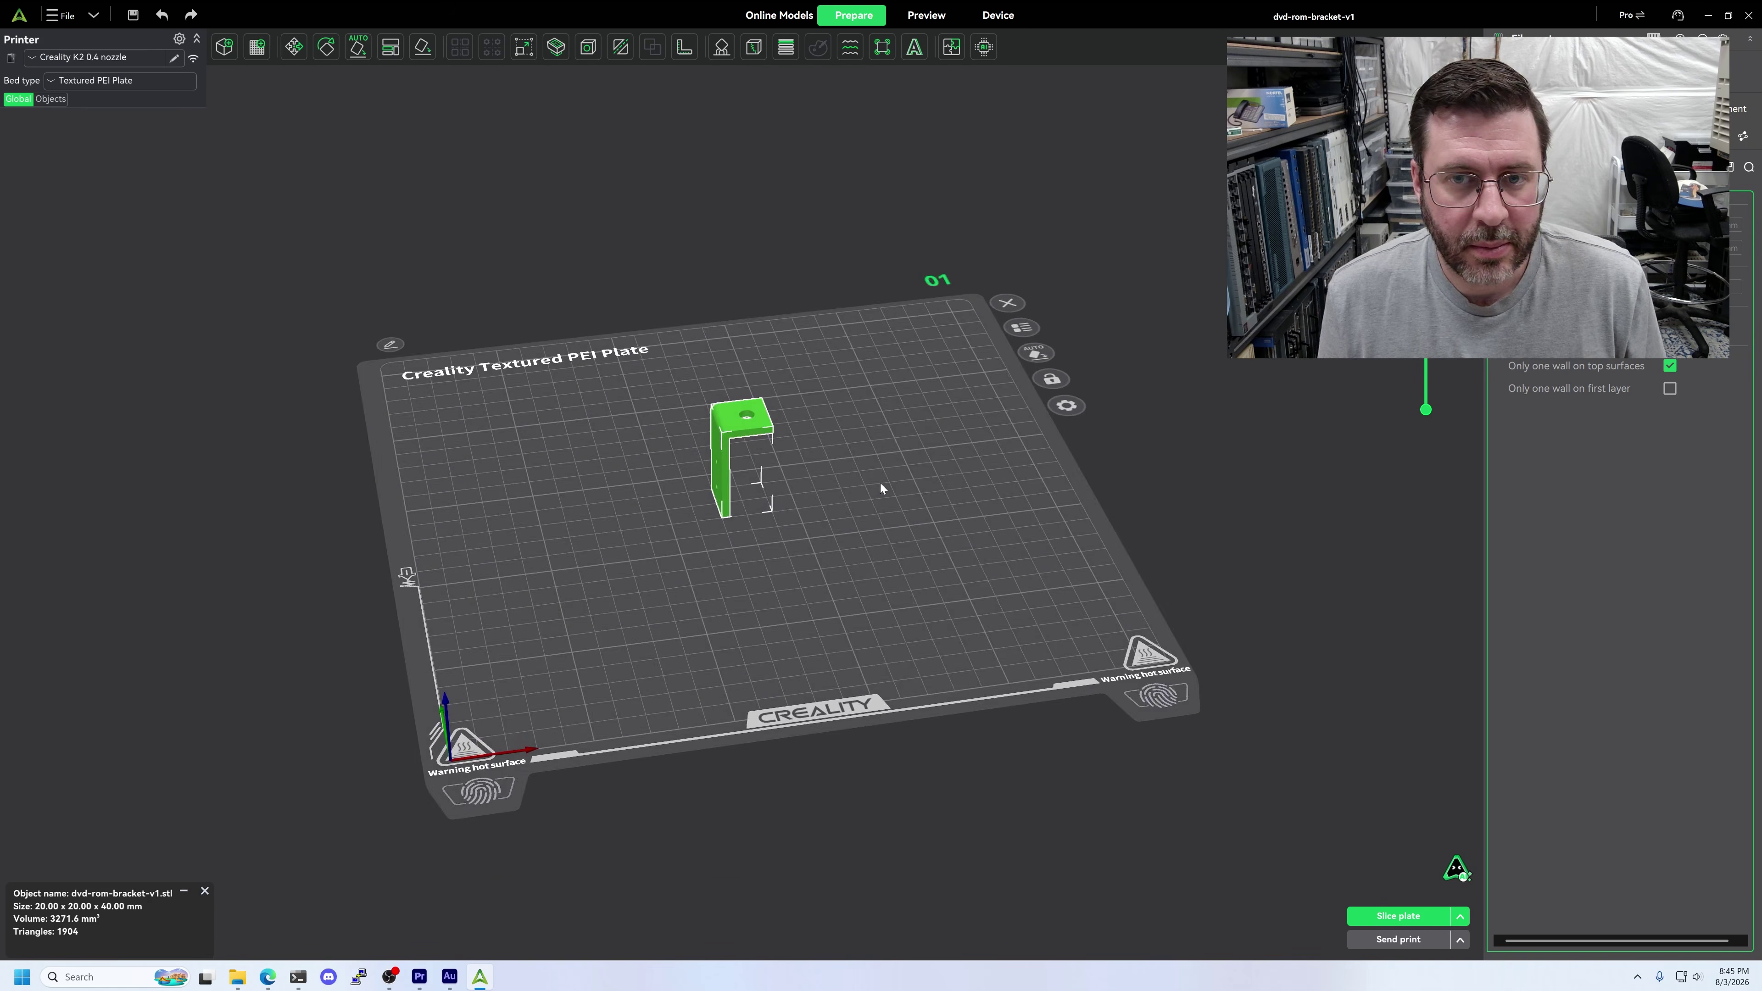
{"action": "left_click_drag", "start_coordinate": [879, 483], "coordinate": [775, 498]}
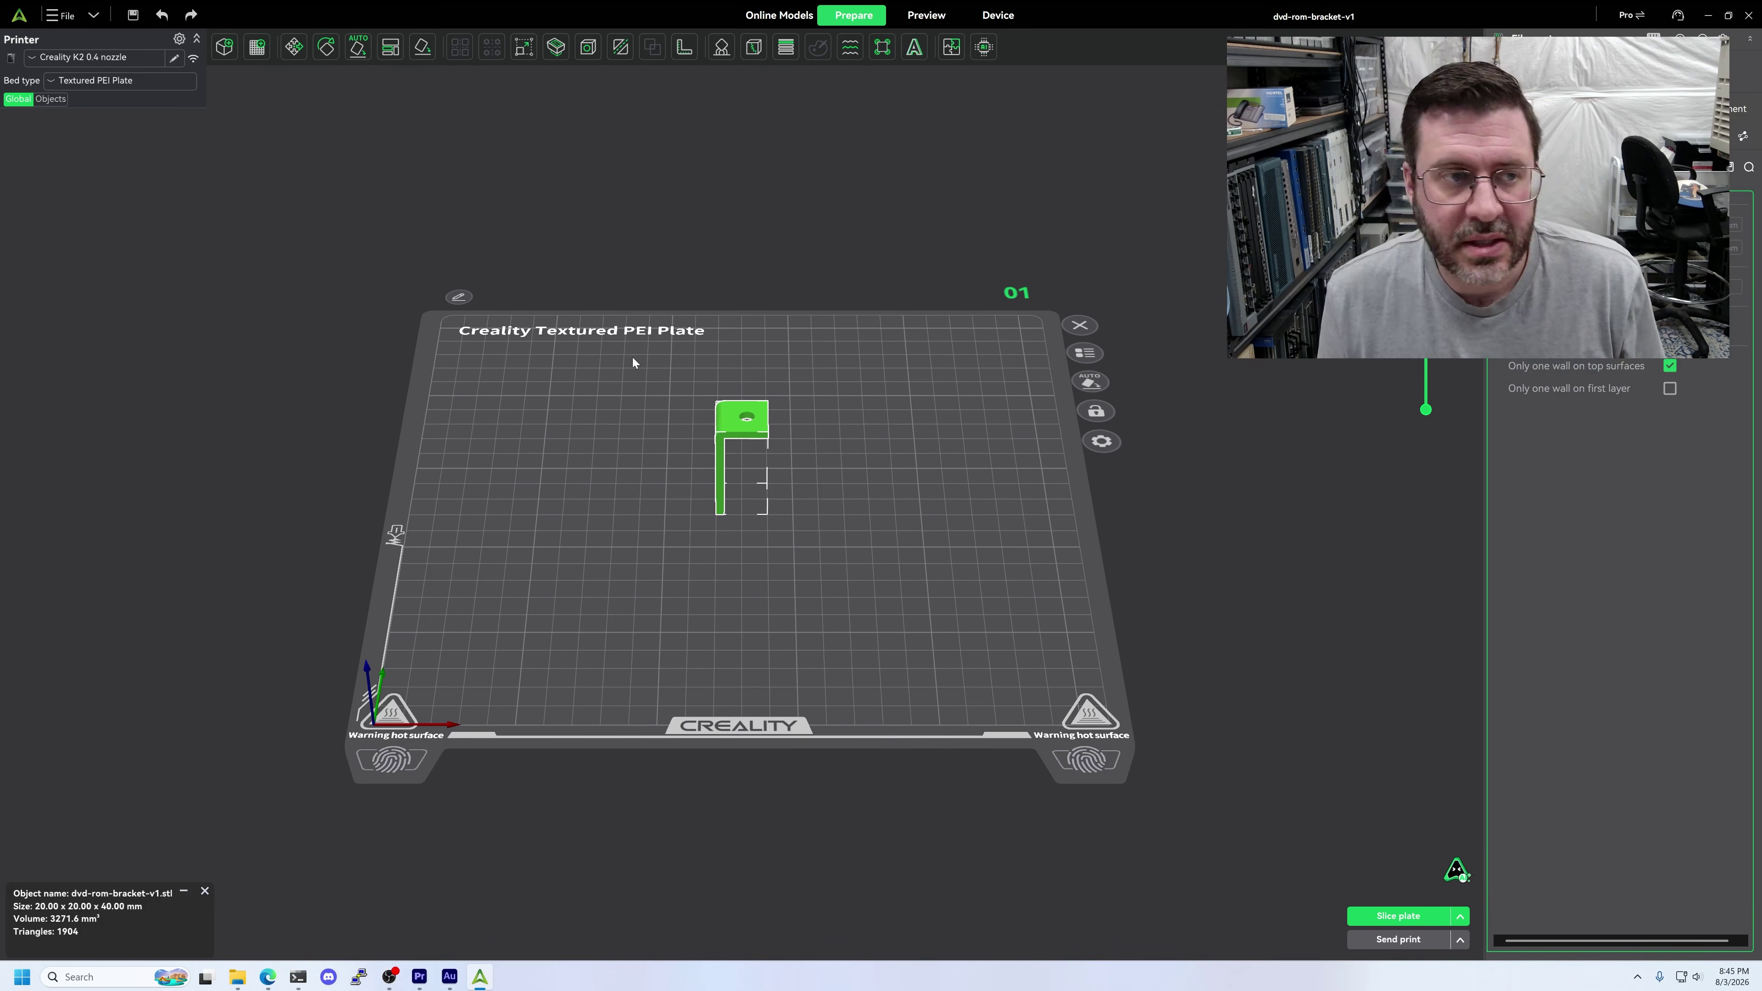
- Rotate the bracket 180° about the X axis so its short leg lies flat on the plate
{"action": "left_click", "coordinate": [329, 48]}
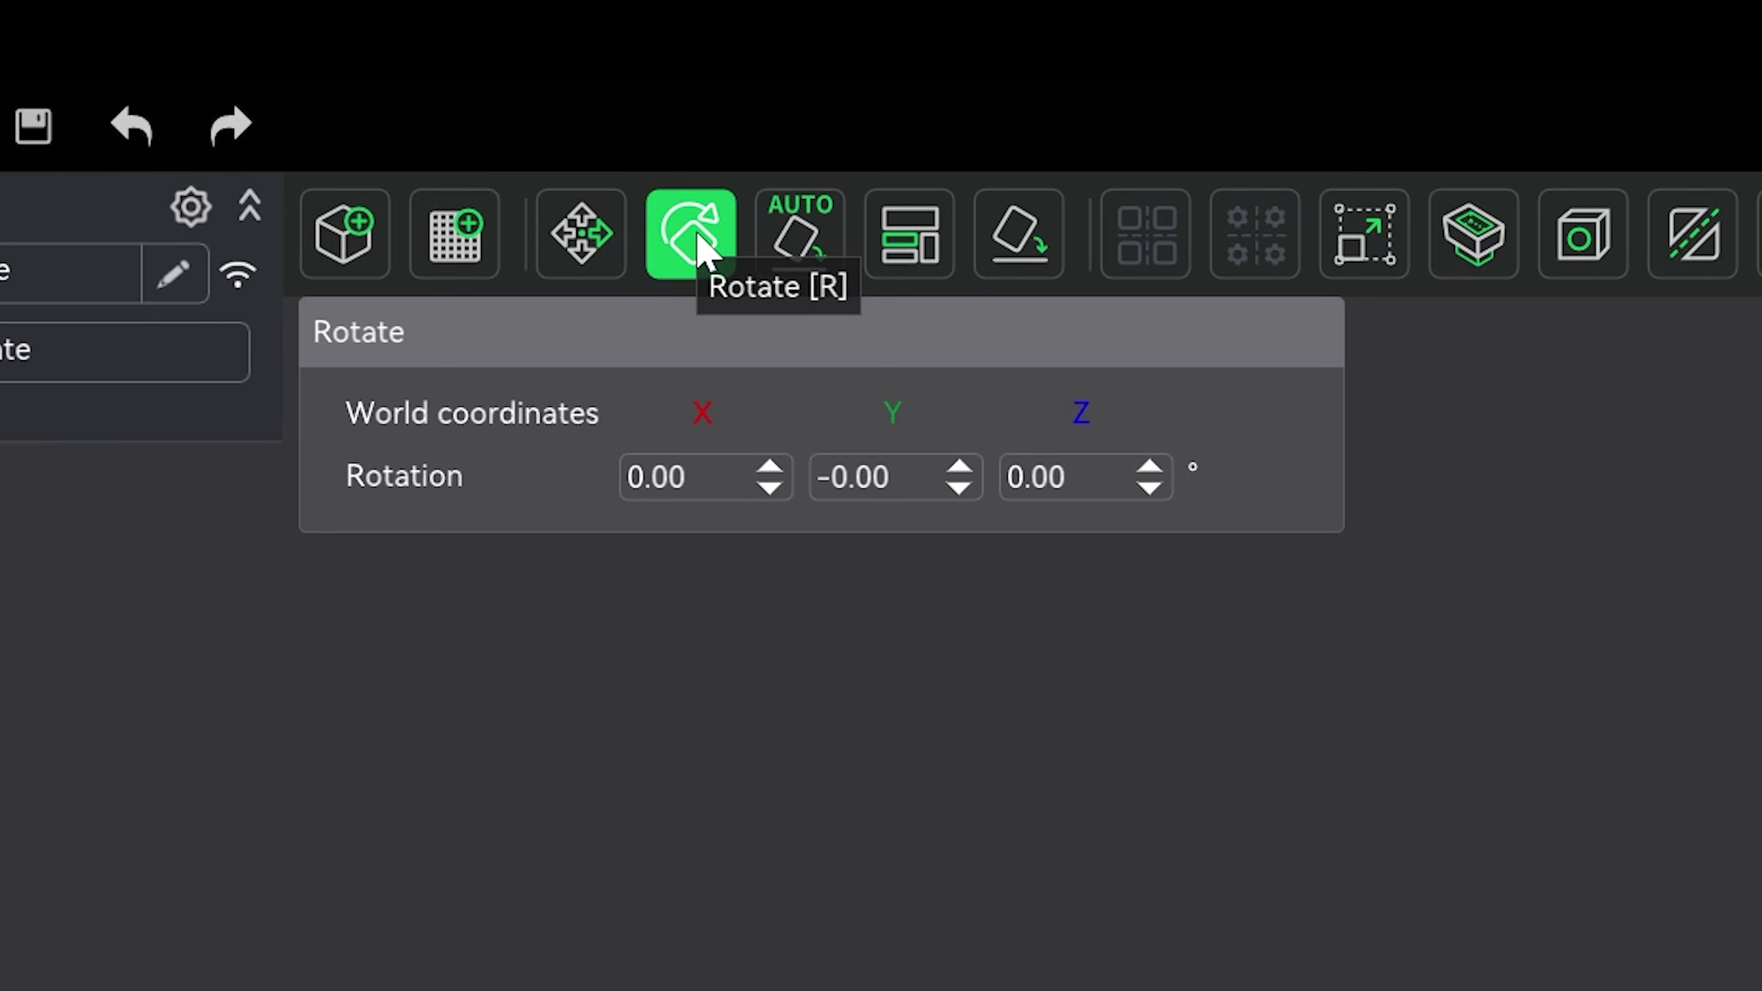
{"action": "left_click", "coordinate": [697, 236]}
{"action": "left_click", "coordinate": [694, 240]}
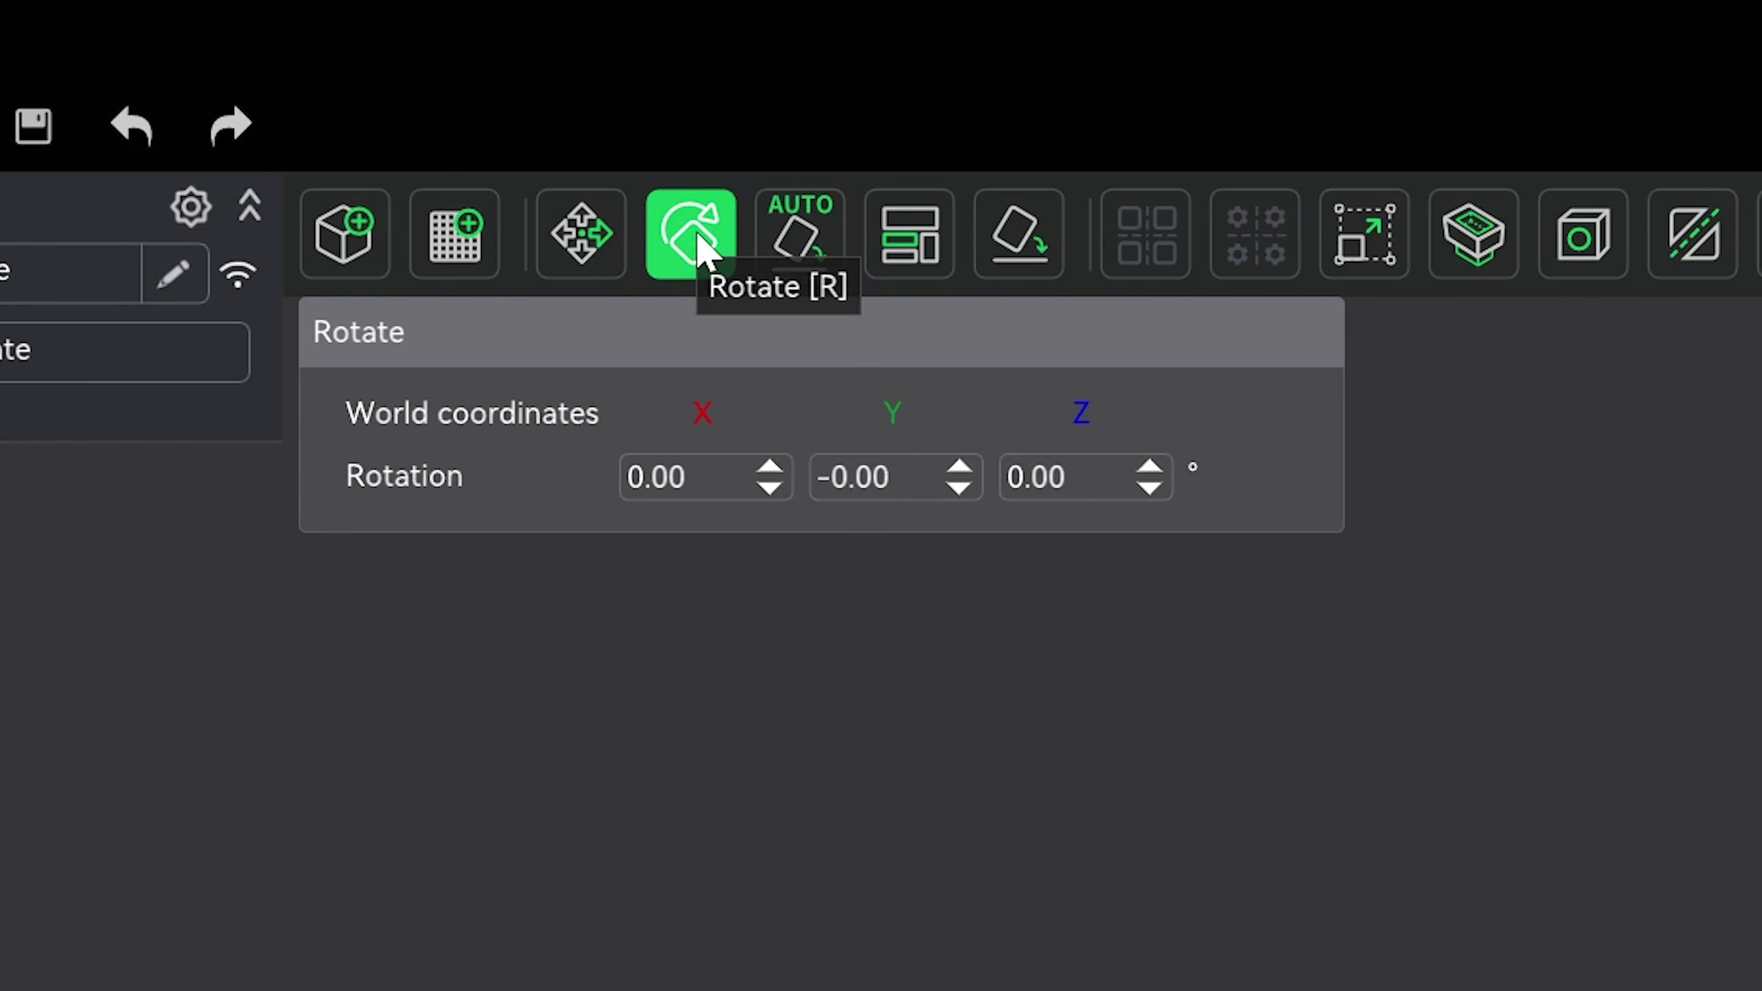
{"action": "left_click", "coordinate": [794, 239]}
{"action": "left_click", "coordinate": [796, 246]}
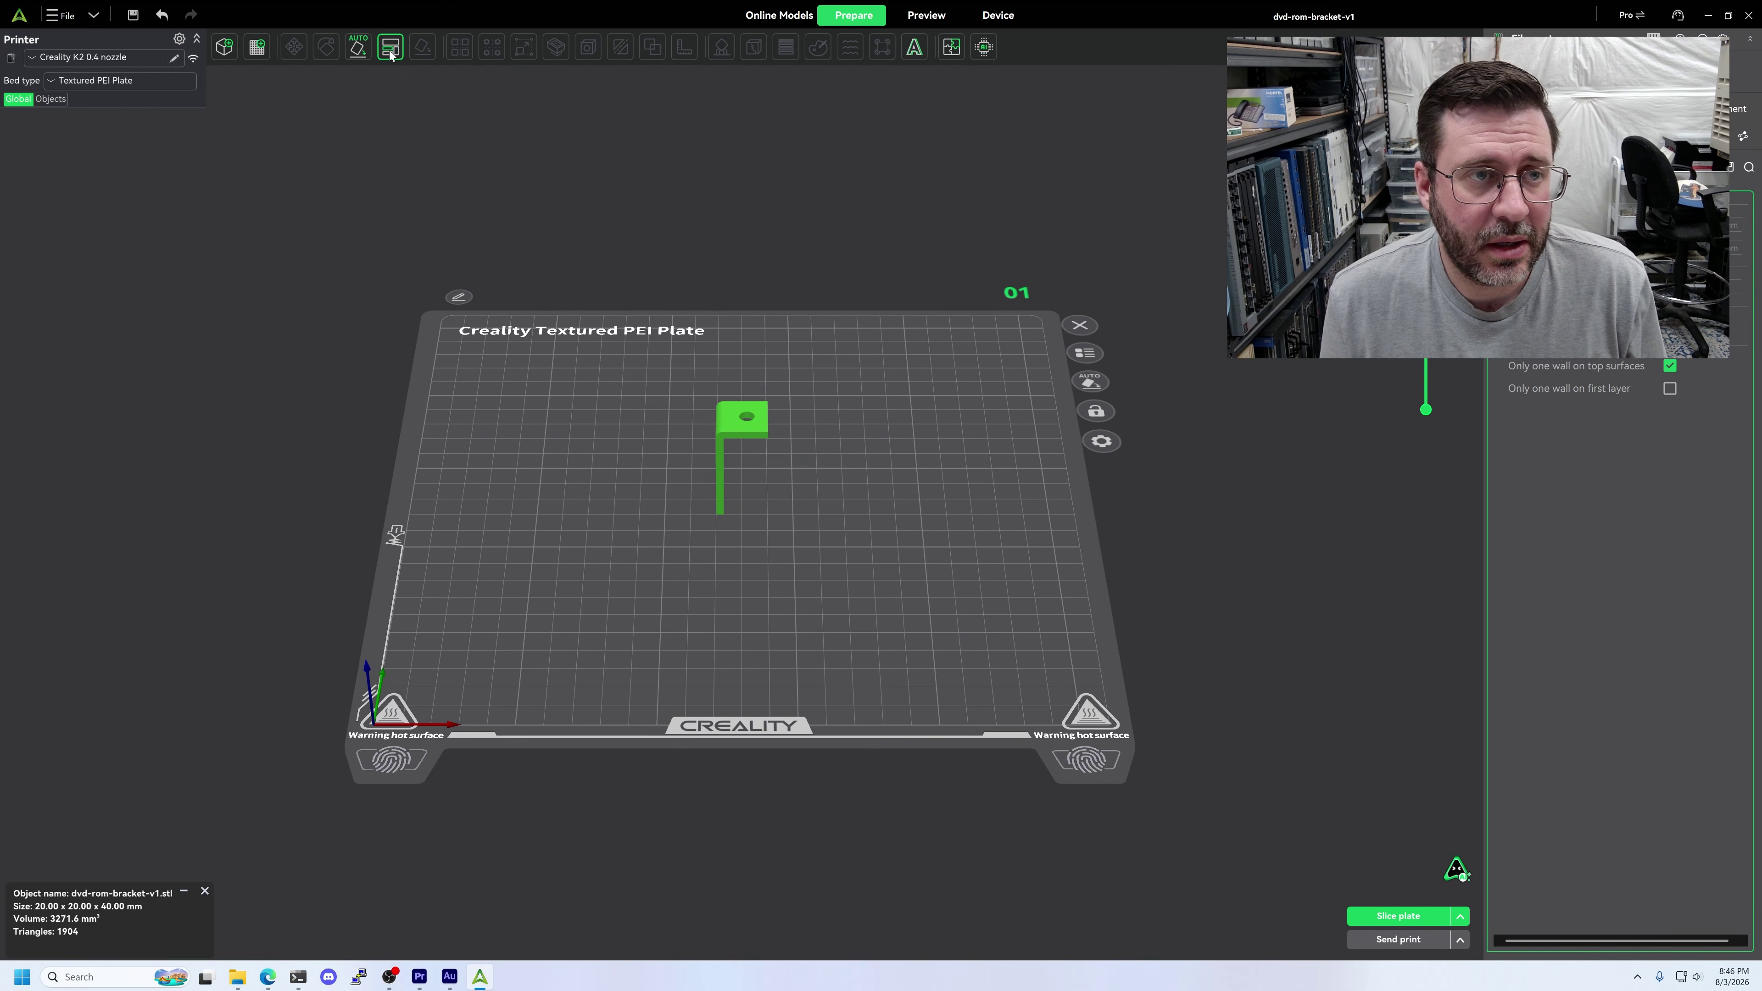
{"action": "left_click", "coordinate": [351, 115]}
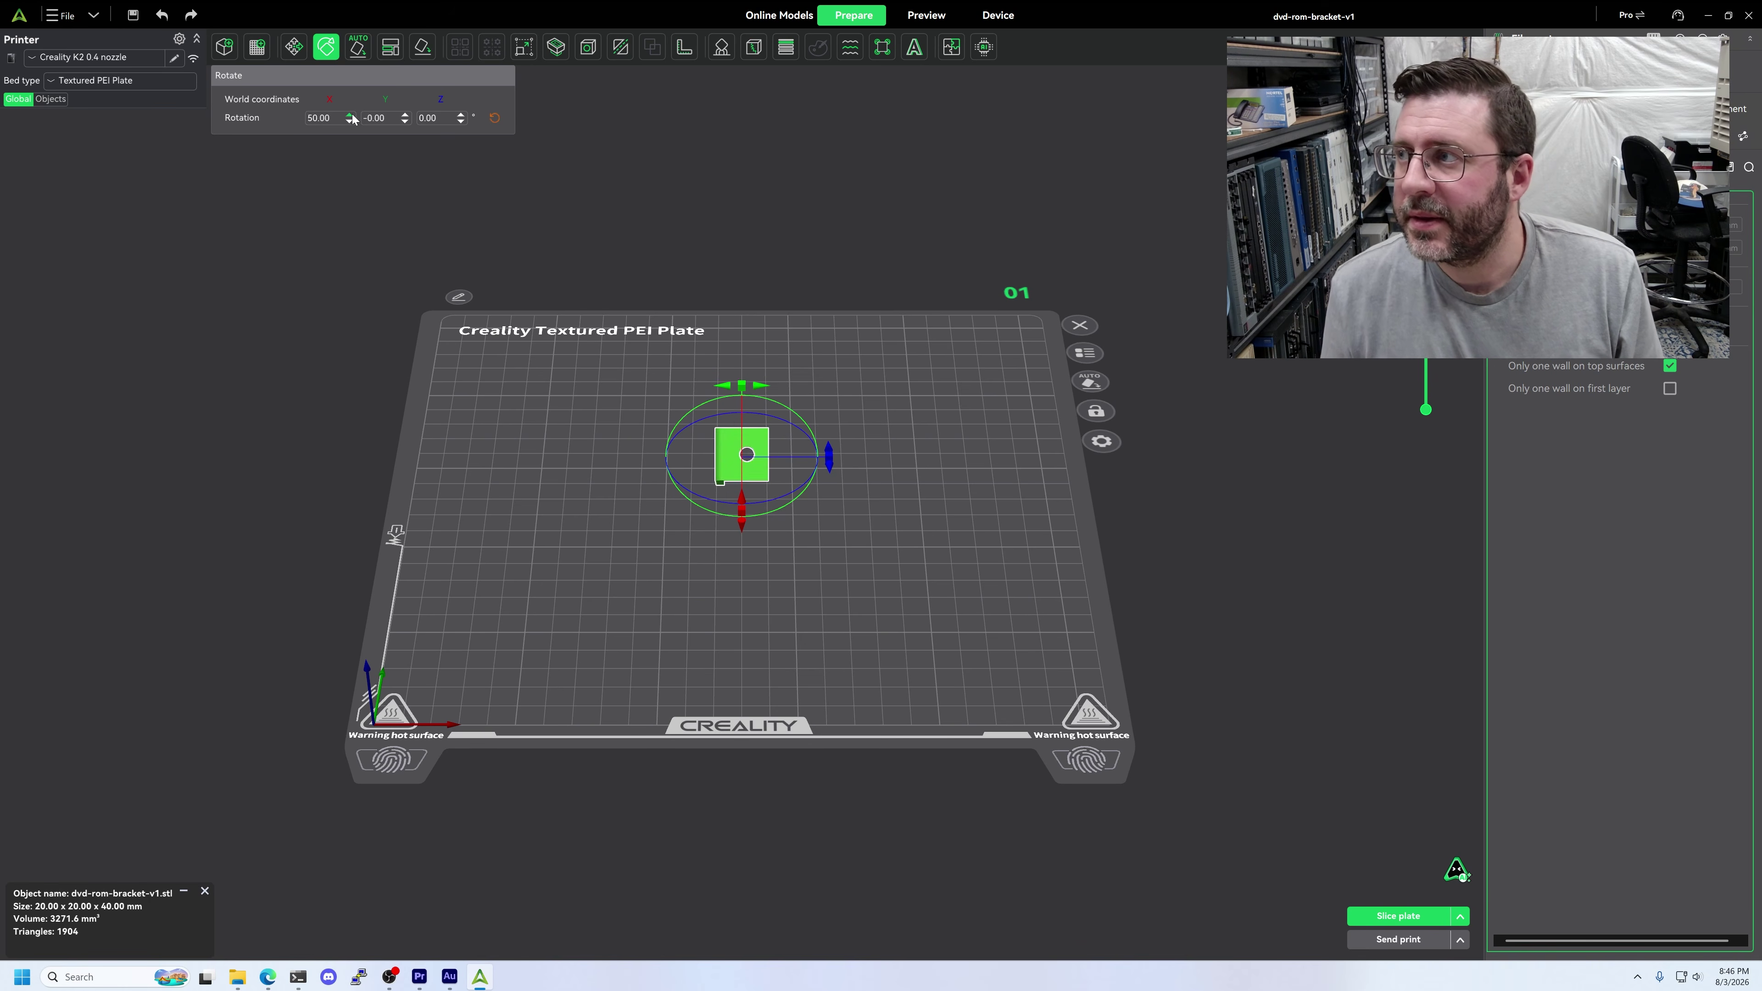
{"action": "left_click", "coordinate": [352, 115]}
{"action": "left_click", "coordinate": [352, 115]}
{"action": "left_click", "coordinate": [351, 116]}
{"action": "left_click", "coordinate": [351, 115]}
{"action": "left_click", "coordinate": [351, 115]}
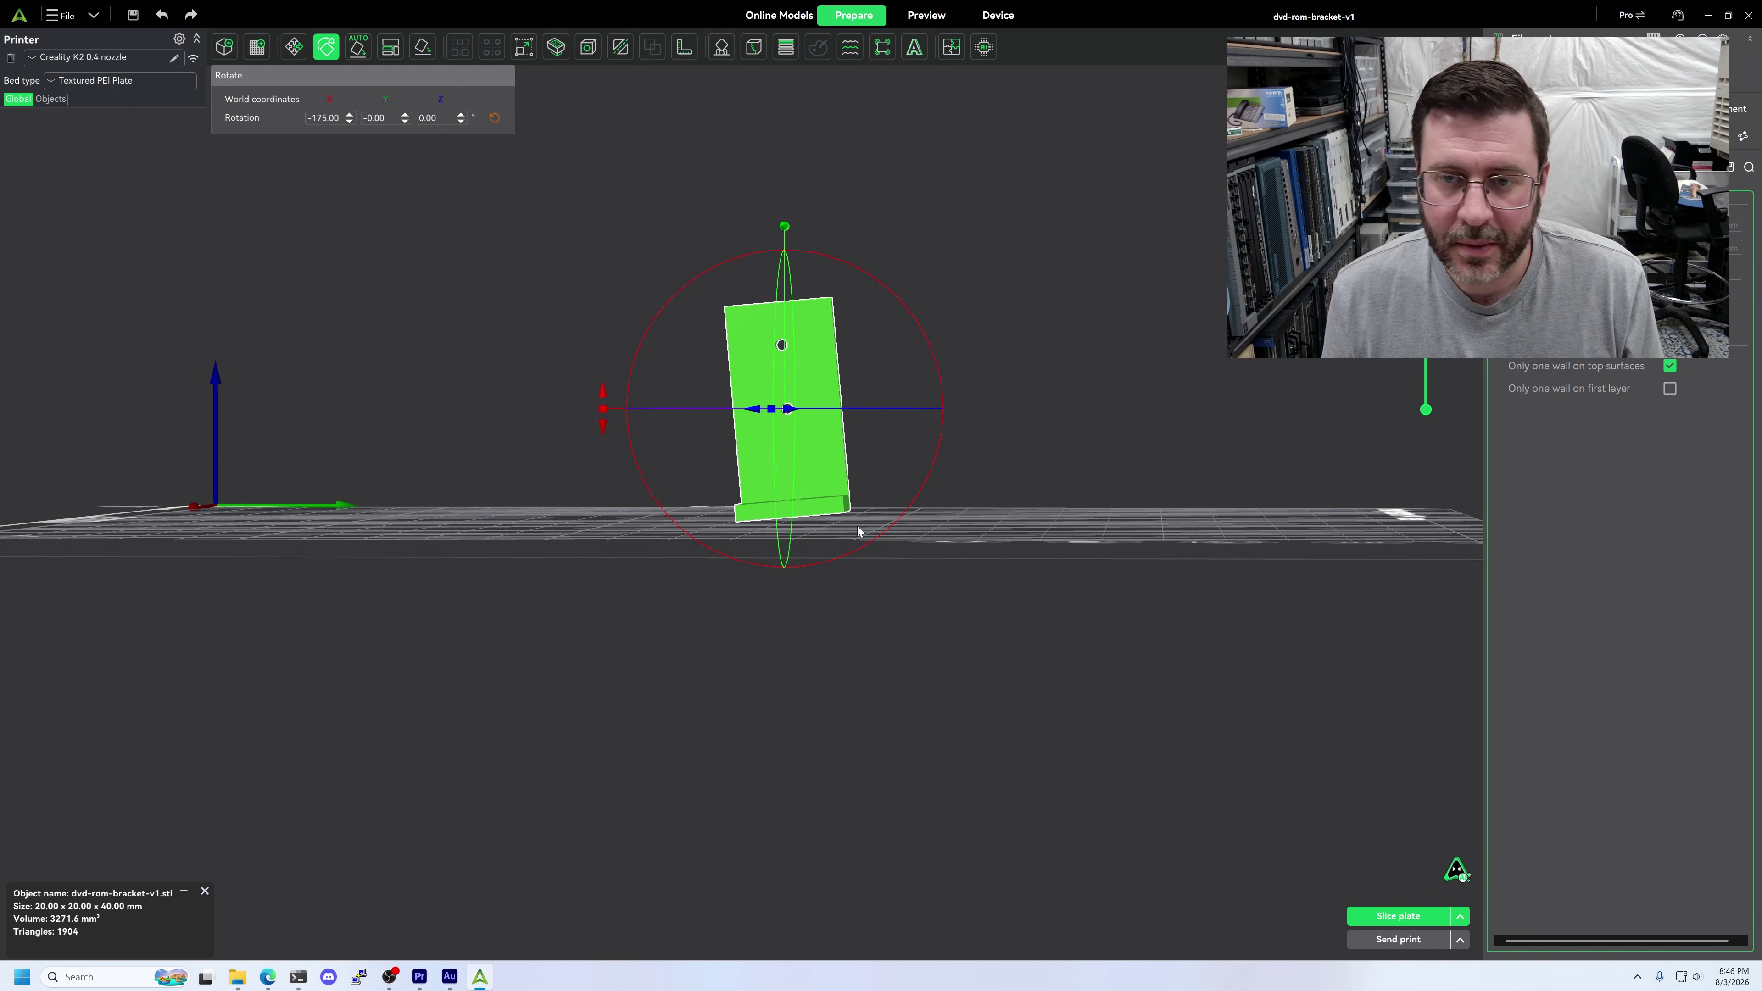
{"action": "left_click", "coordinate": [348, 121]}
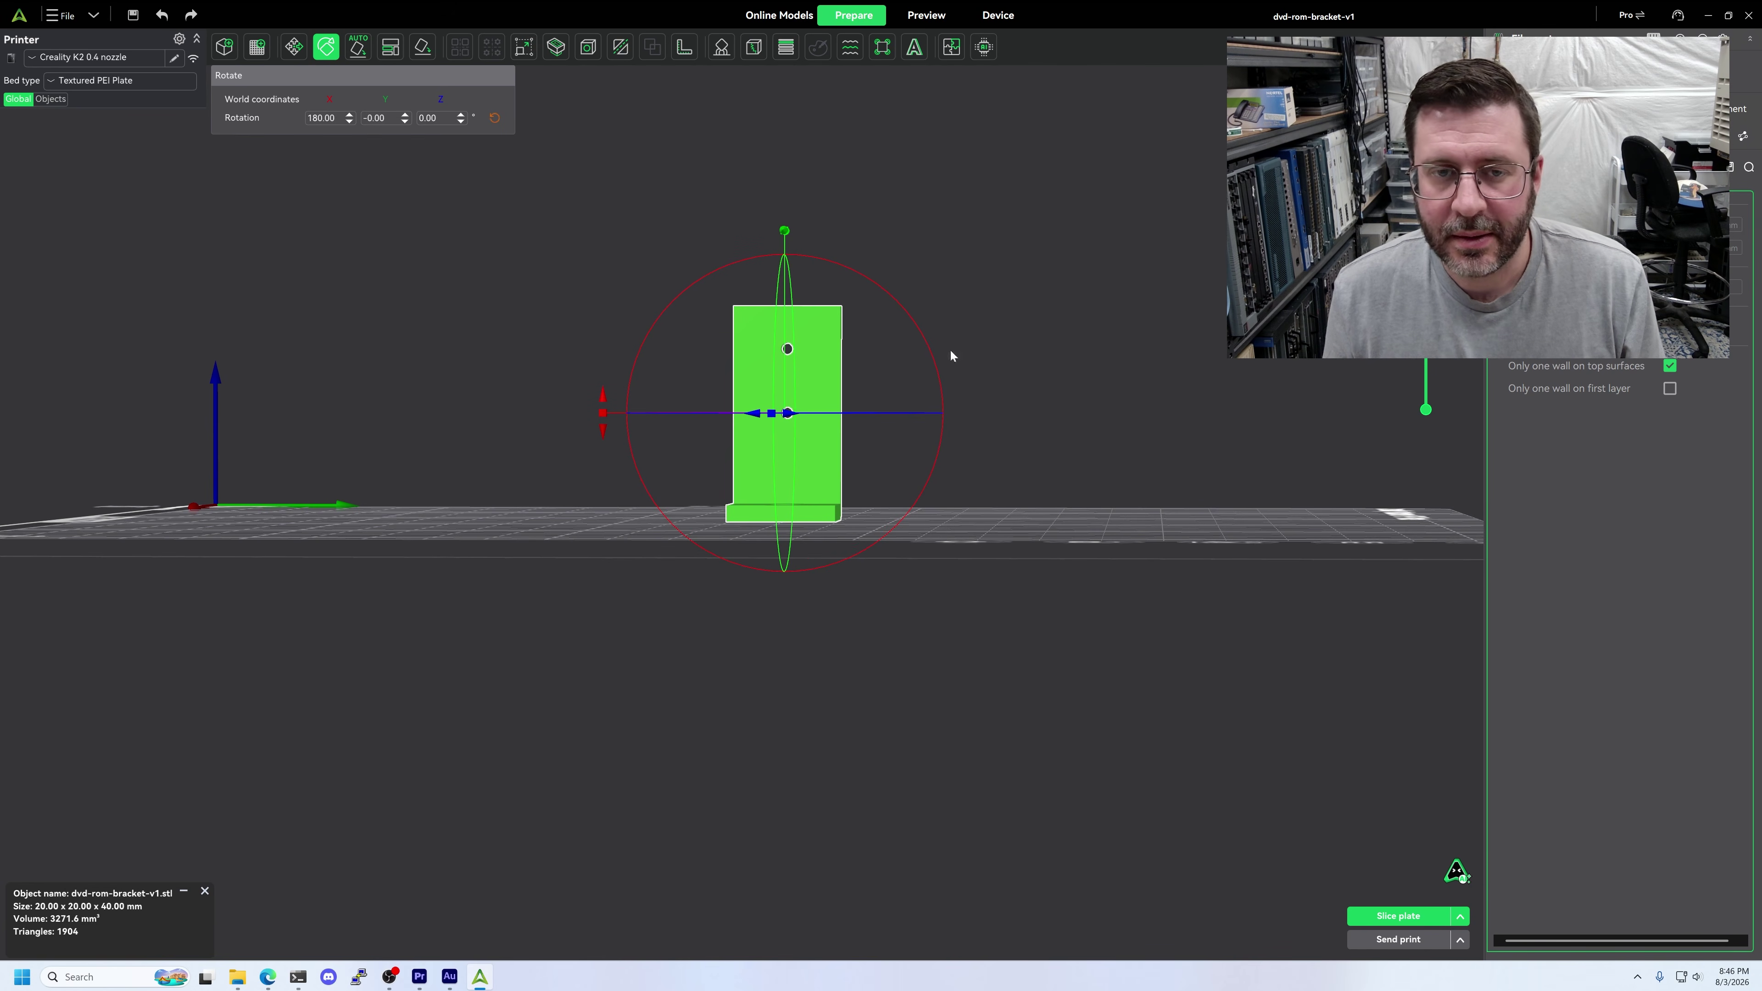
- Examine the rotated bracket's print orientation, including the two small holes and the large hole in the base
{"action": "scroll", "coordinate": [948, 411], "scroll_direction": "down", "scroll_amount": 5}
{"action": "left_click_drag", "start_coordinate": [995, 406], "coordinate": [802, 499]}
{"action": "scroll", "coordinate": [920, 460], "scroll_direction": "up", "scroll_amount": 3}
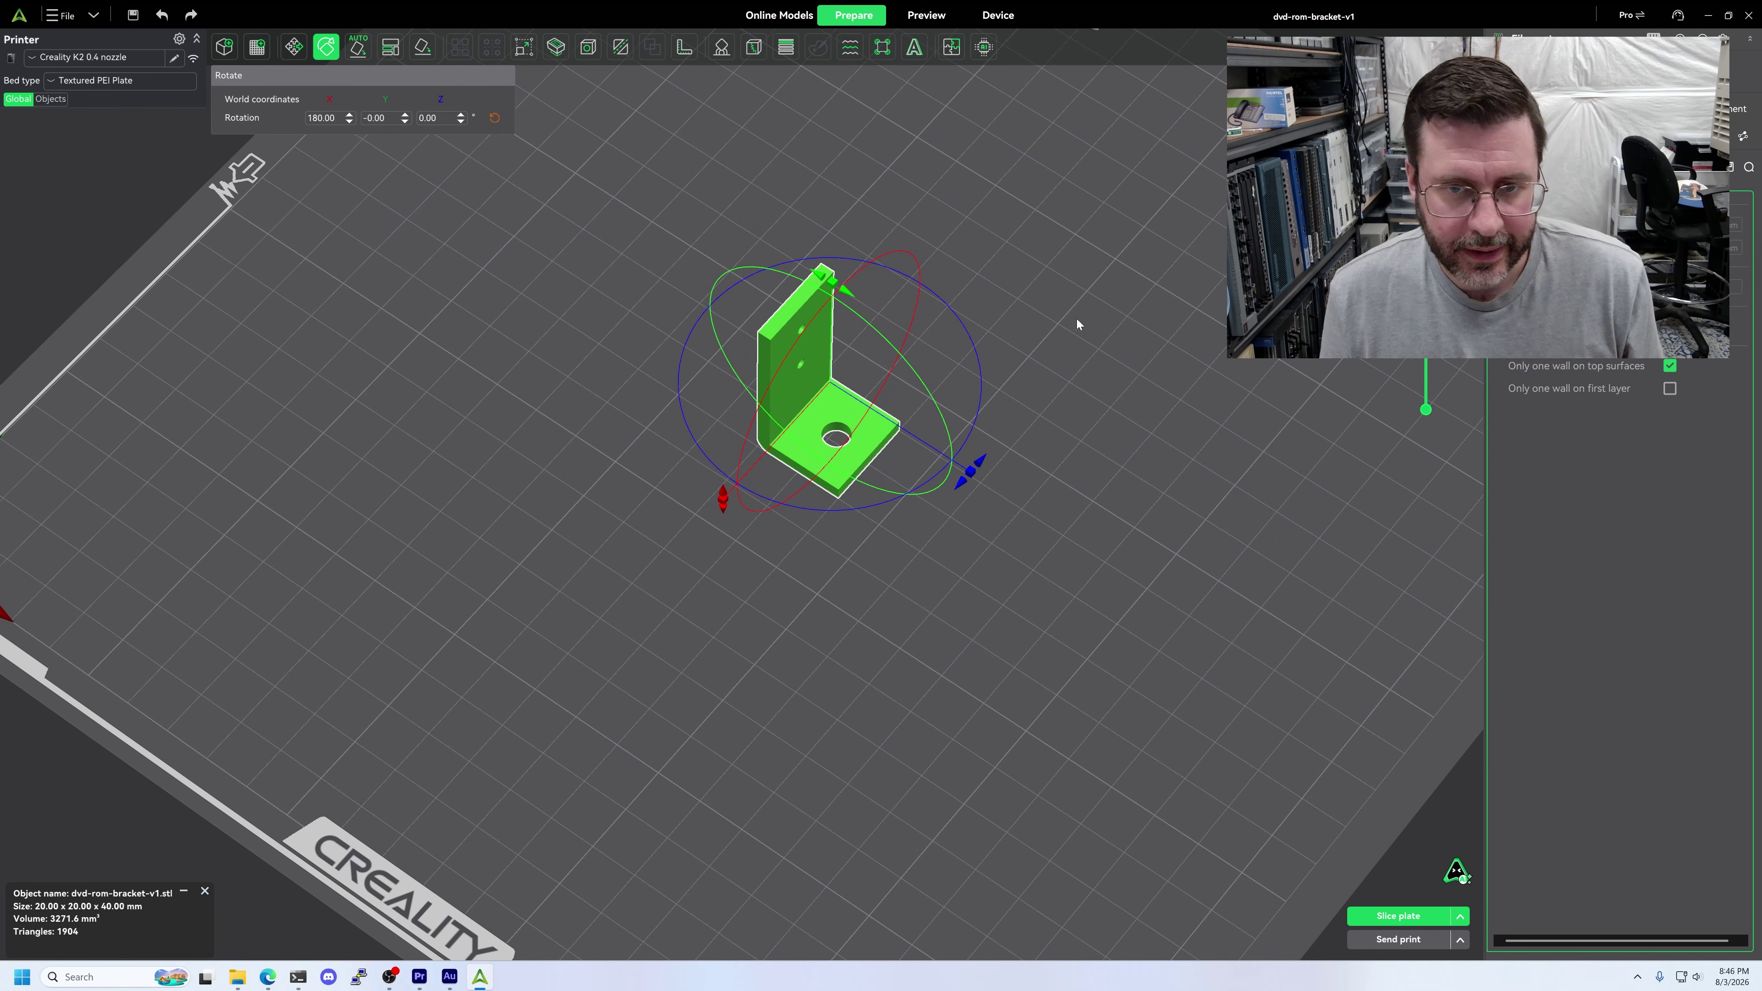
{"action": "left_click_drag", "start_coordinate": [1077, 318], "coordinate": [1008, 393]}
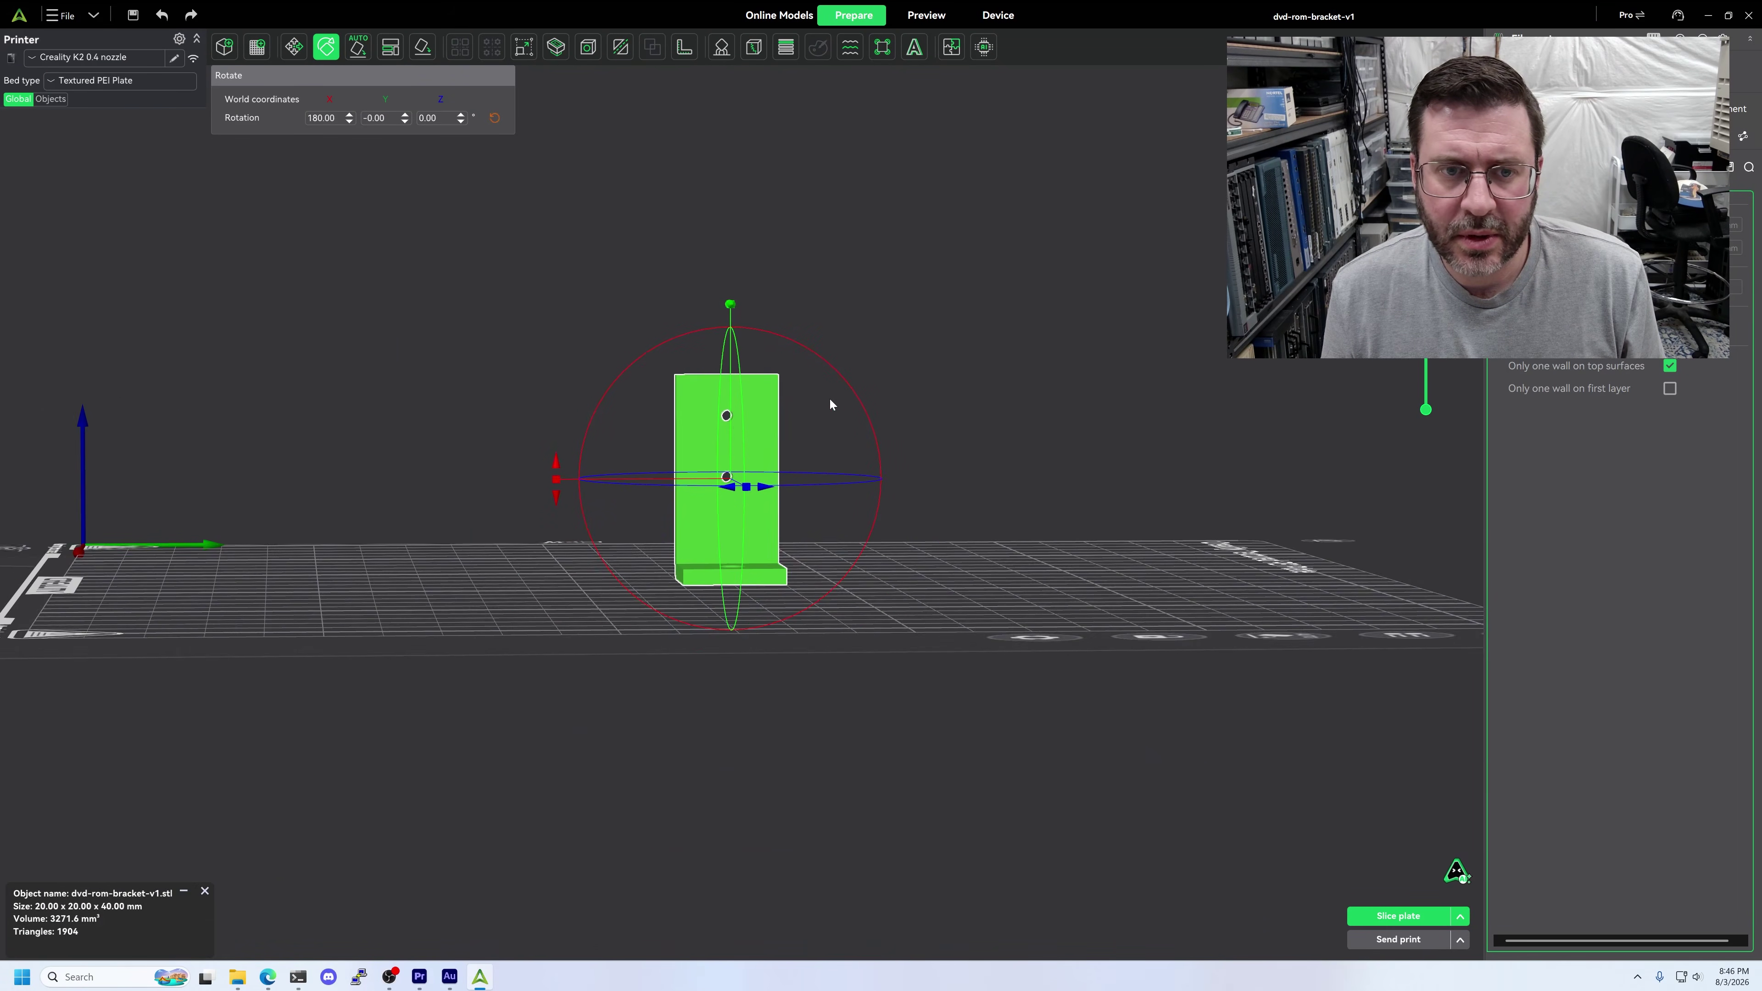
{"action": "scroll", "coordinate": [758, 412], "scroll_direction": "up", "scroll_amount": 4}
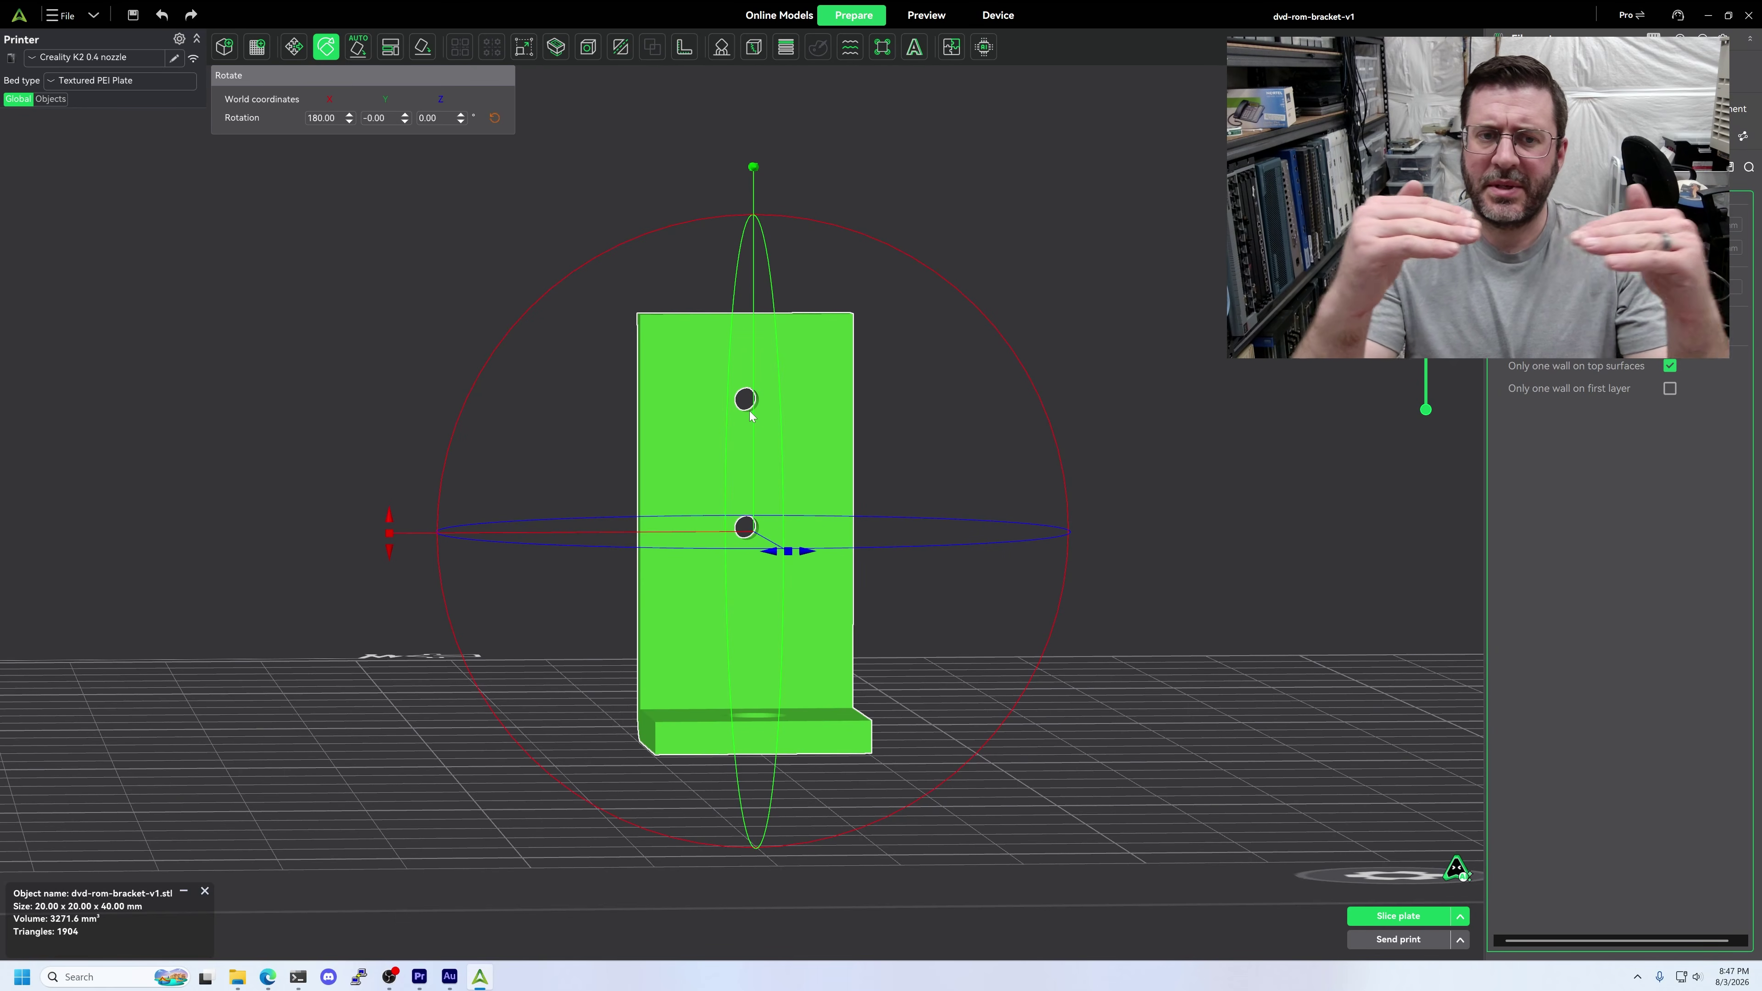
{"action": "left_click_drag", "start_coordinate": [970, 623], "coordinate": [758, 610]}
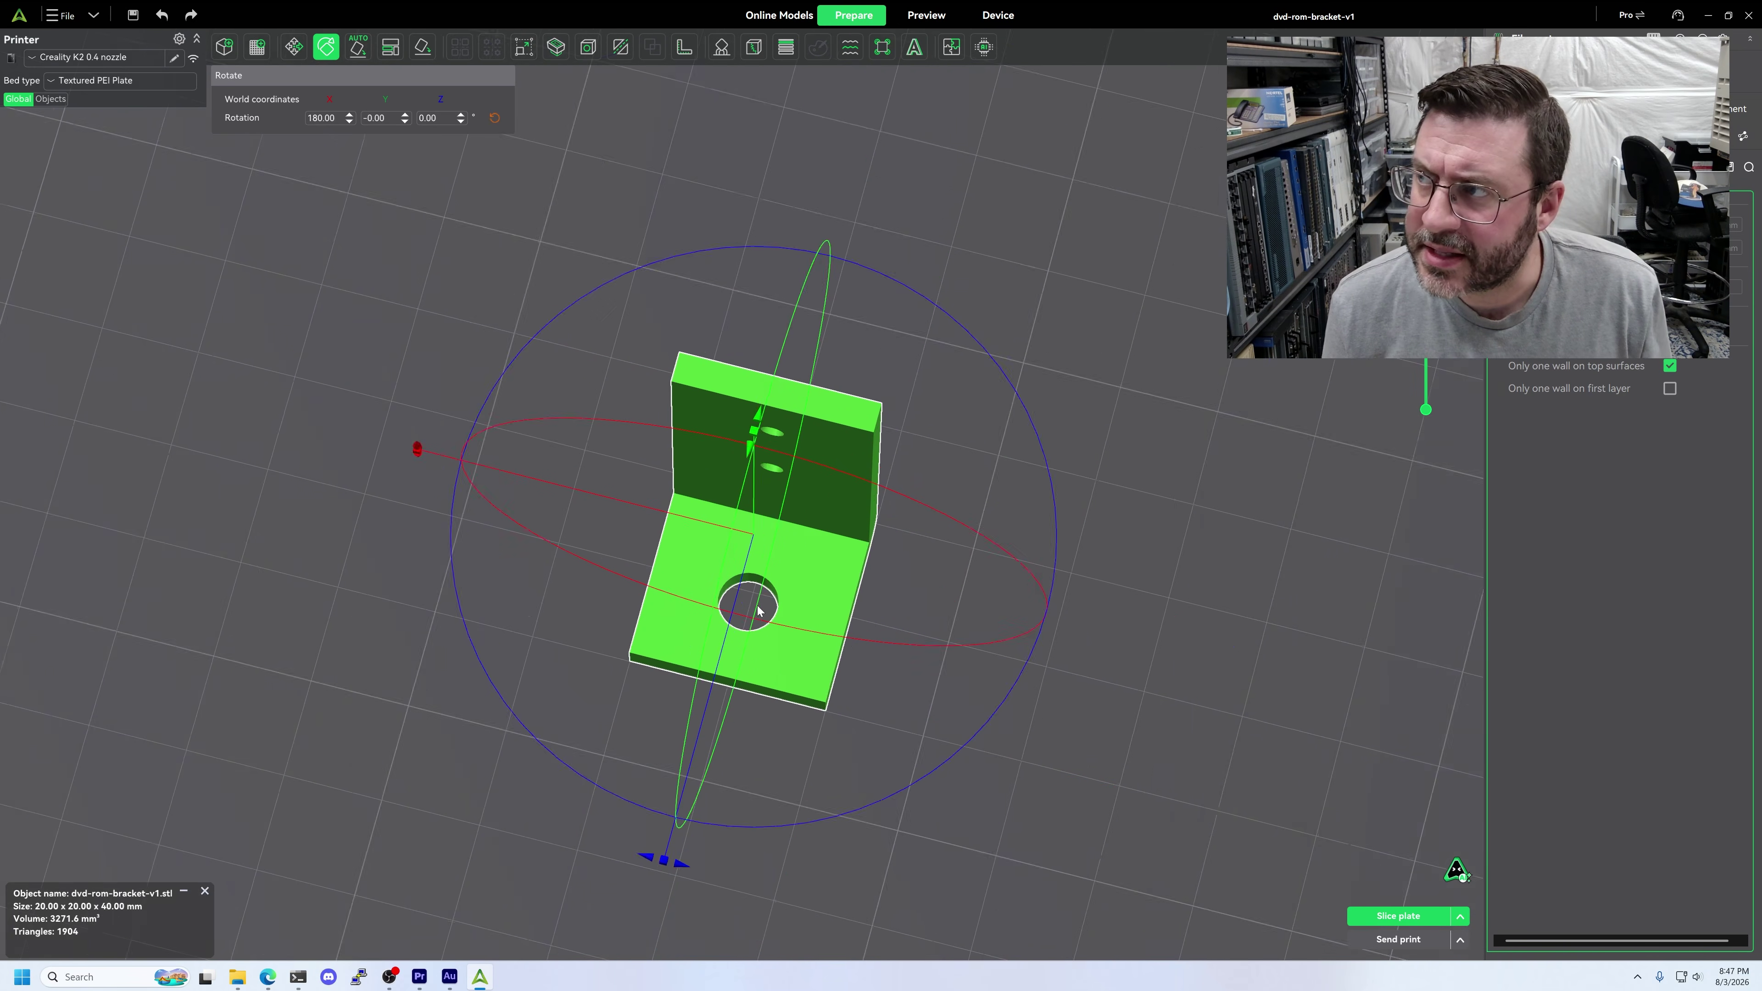
{"action": "scroll", "coordinate": [889, 532], "scroll_direction": "down", "scroll_amount": 3}
{"action": "mouse_move", "coordinate": [871, 563]}
{"action": "left_mouse_down"}
{"action": "mouse_move", "coordinate": [897, 530]}
{"action": "mouse_move", "coordinate": [980, 520]}
{"action": "mouse_move", "coordinate": [825, 488]}
{"action": "mouse_move", "coordinate": [874, 535]}
{"action": "mouse_move", "coordinate": [873, 572]}
{"action": "left_mouse_up"}
{"action": "left_click_drag", "start_coordinate": [1000, 662], "coordinate": [990, 595]}
{"action": "key", "text": "1"}
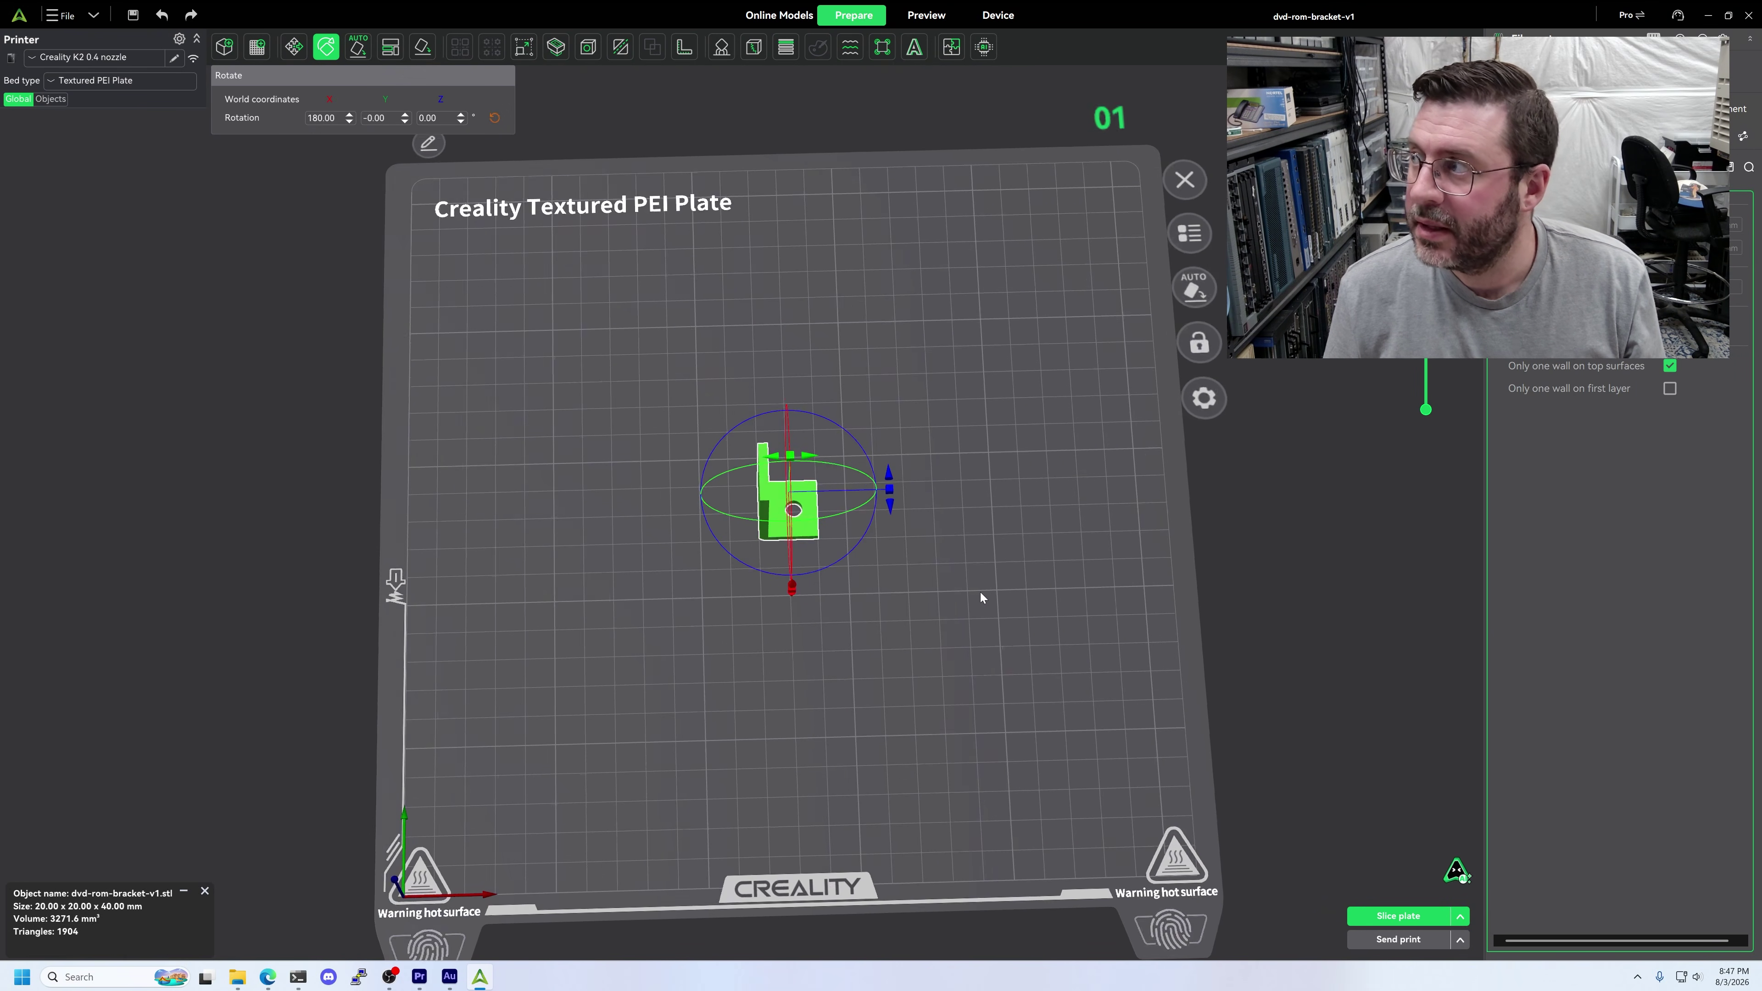
- Slice the plate and inspect the sliced bracket's holes and surfaces in the preview
{"action": "left_click", "coordinate": [1391, 915]}
{"action": "left_click_drag", "start_coordinate": [979, 642], "coordinate": [842, 528]}
{"action": "scroll", "coordinate": [836, 525], "scroll_direction": "up", "scroll_amount": 4}
{"action": "scroll", "coordinate": [799, 525], "scroll_direction": "up", "scroll_amount": 5}
{"action": "left_click_drag", "start_coordinate": [904, 475], "coordinate": [976, 479]}
{"action": "scroll", "coordinate": [787, 492], "scroll_direction": "up", "scroll_amount": 6}
{"action": "scroll", "coordinate": [799, 503], "scroll_direction": "down", "scroll_amount": 6}
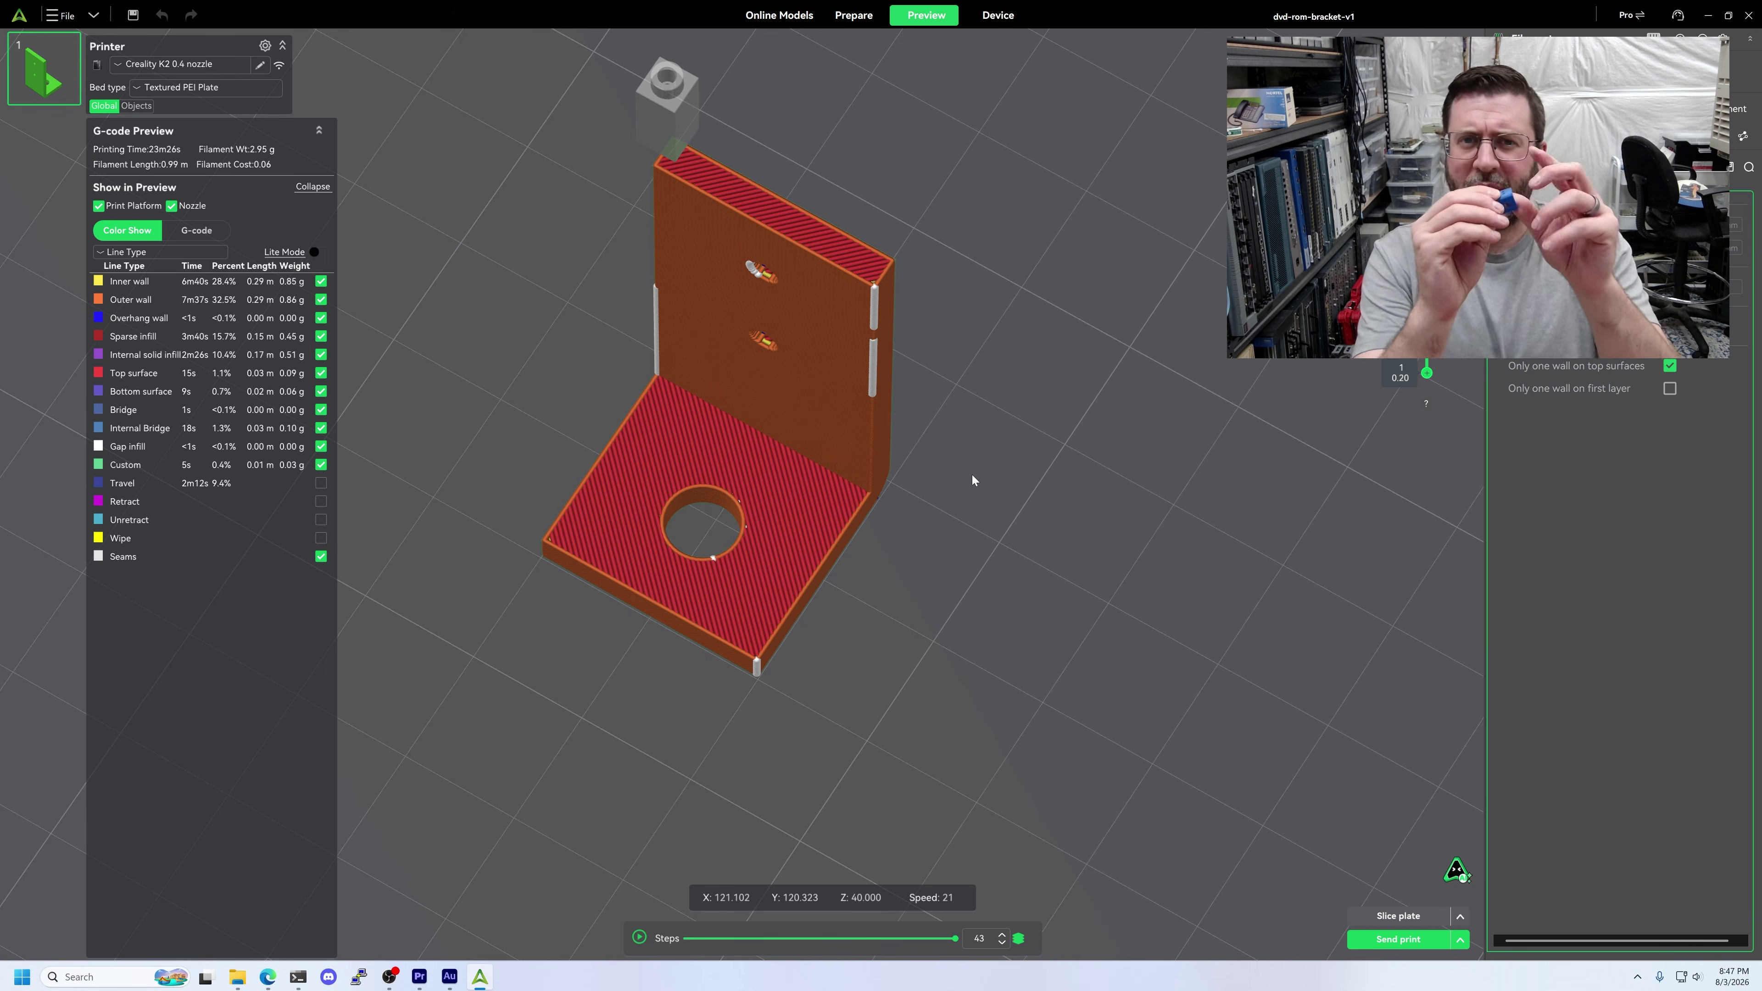
{"action": "scroll", "coordinate": [972, 480], "scroll_direction": "down", "scroll_amount": 5}
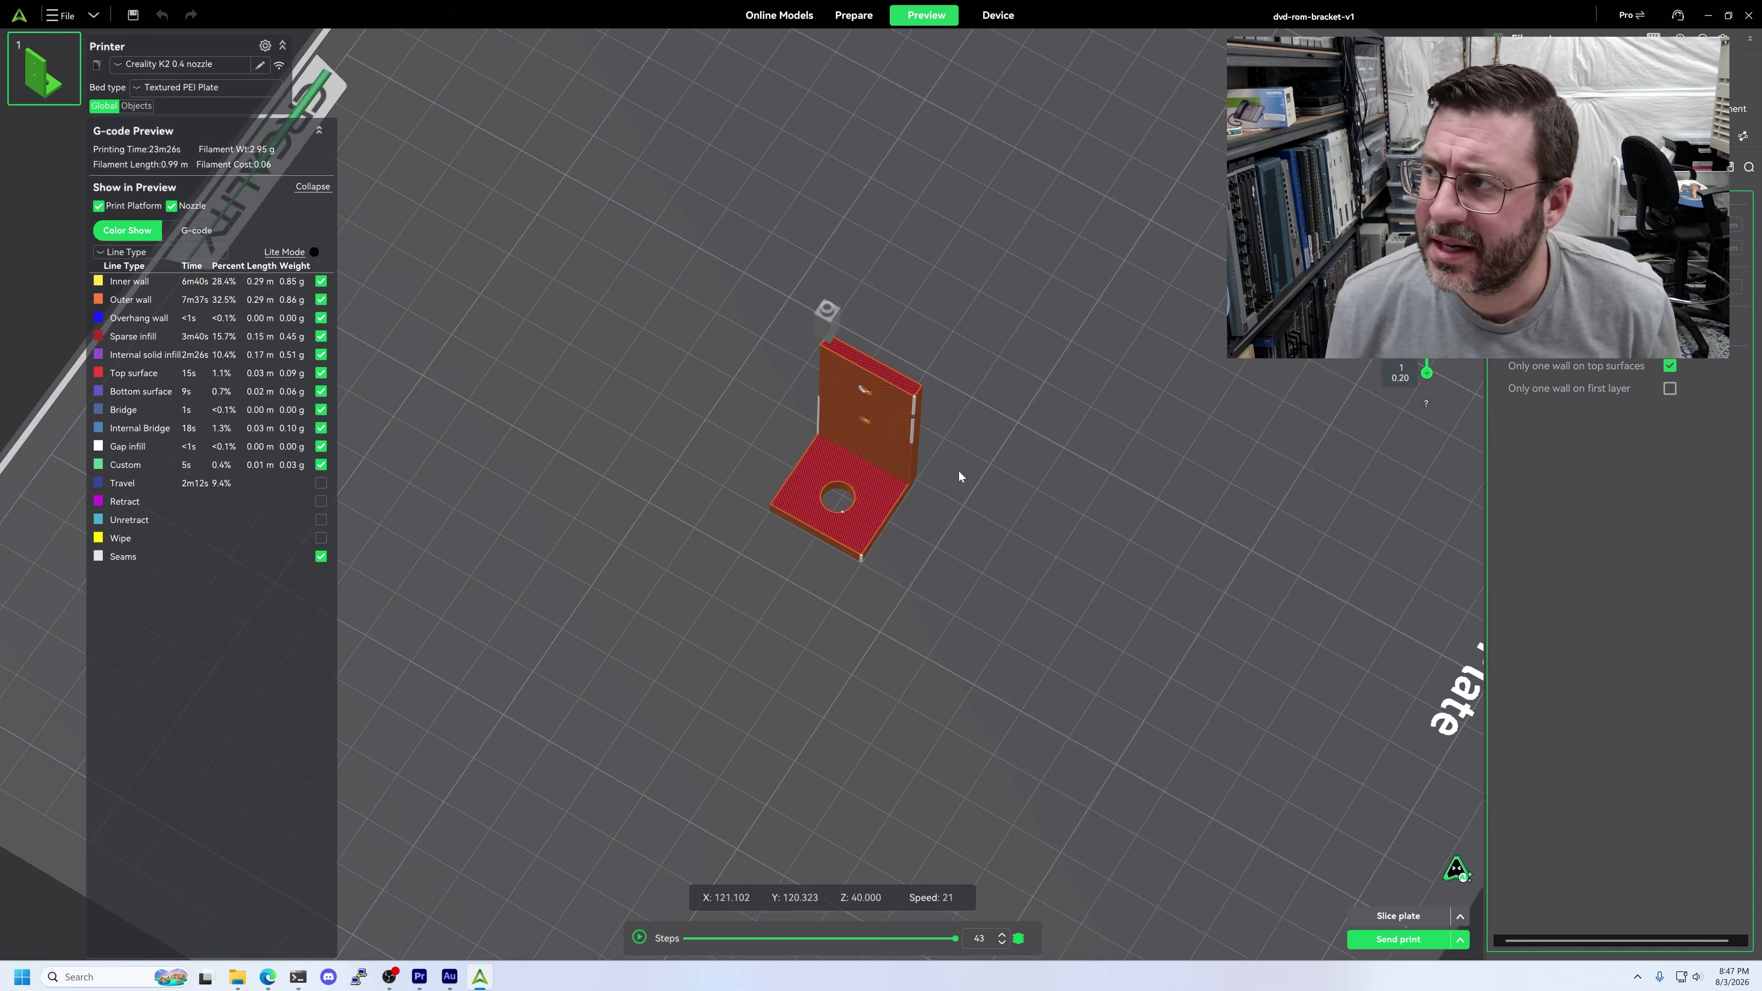
{"action": "left_click_drag", "start_coordinate": [1031, 486], "coordinate": [1015, 478]}
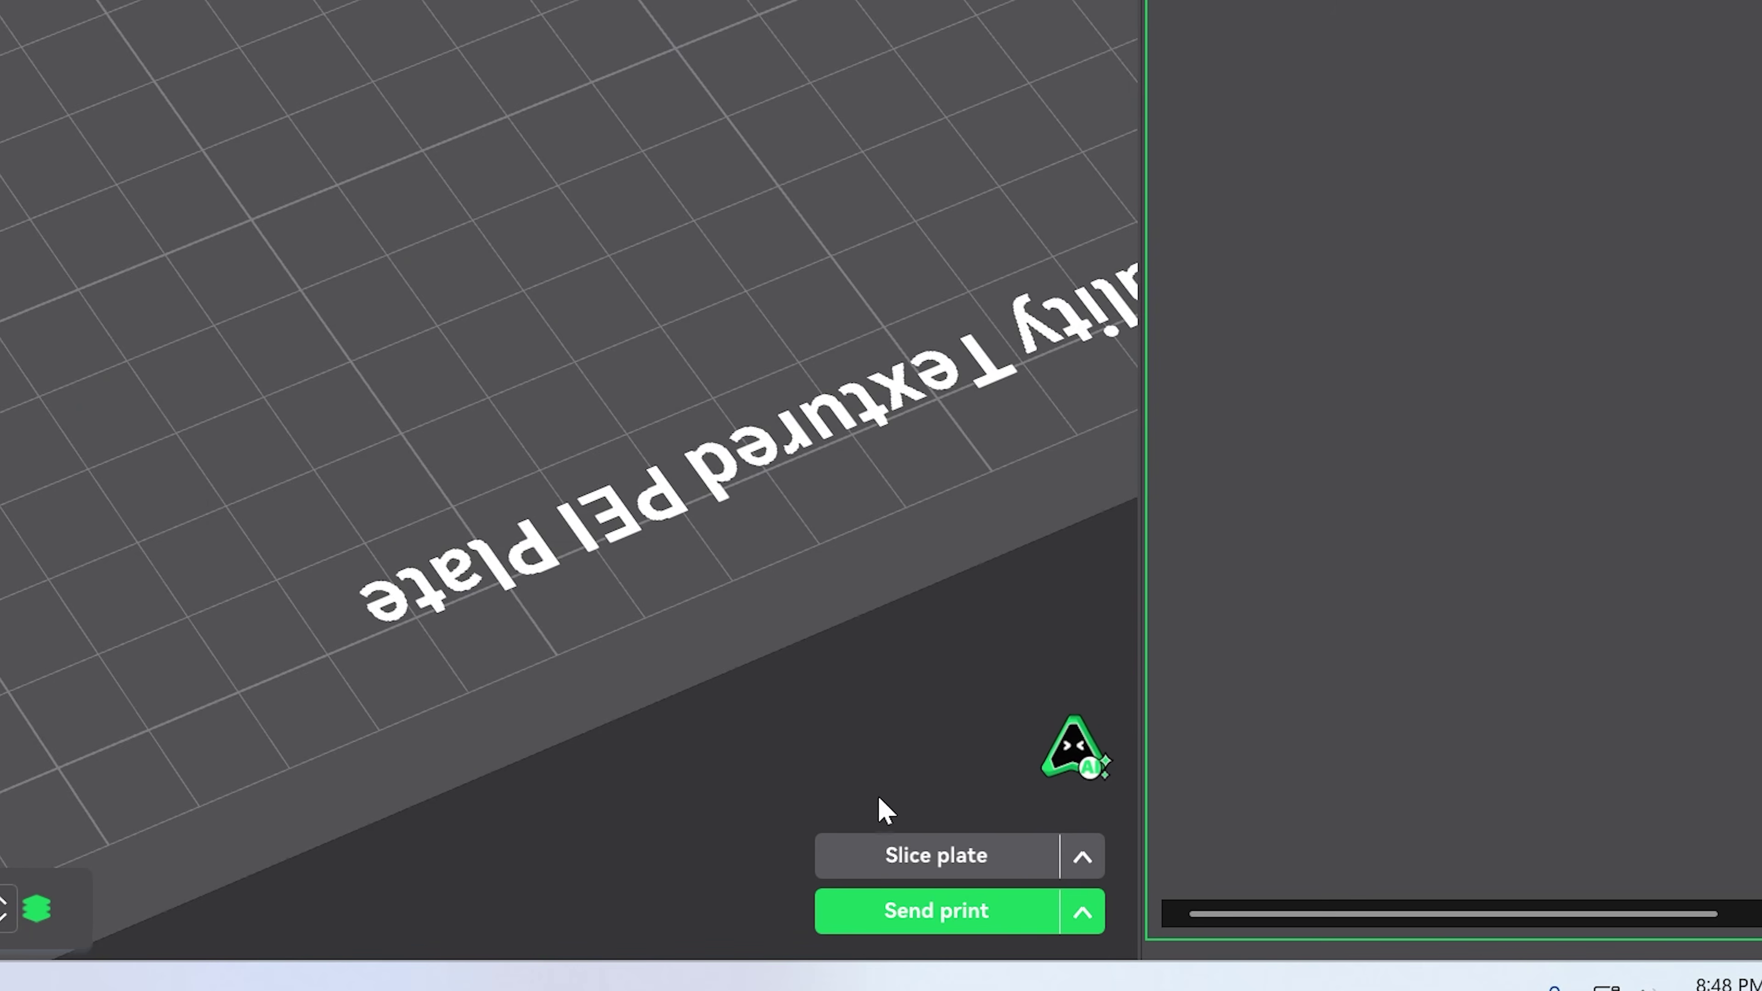
- Send the sliced bracket to the LAN printer with the blue PLA in CFS slot 1B and start the print
{"action": "left_click", "coordinate": [902, 913]}
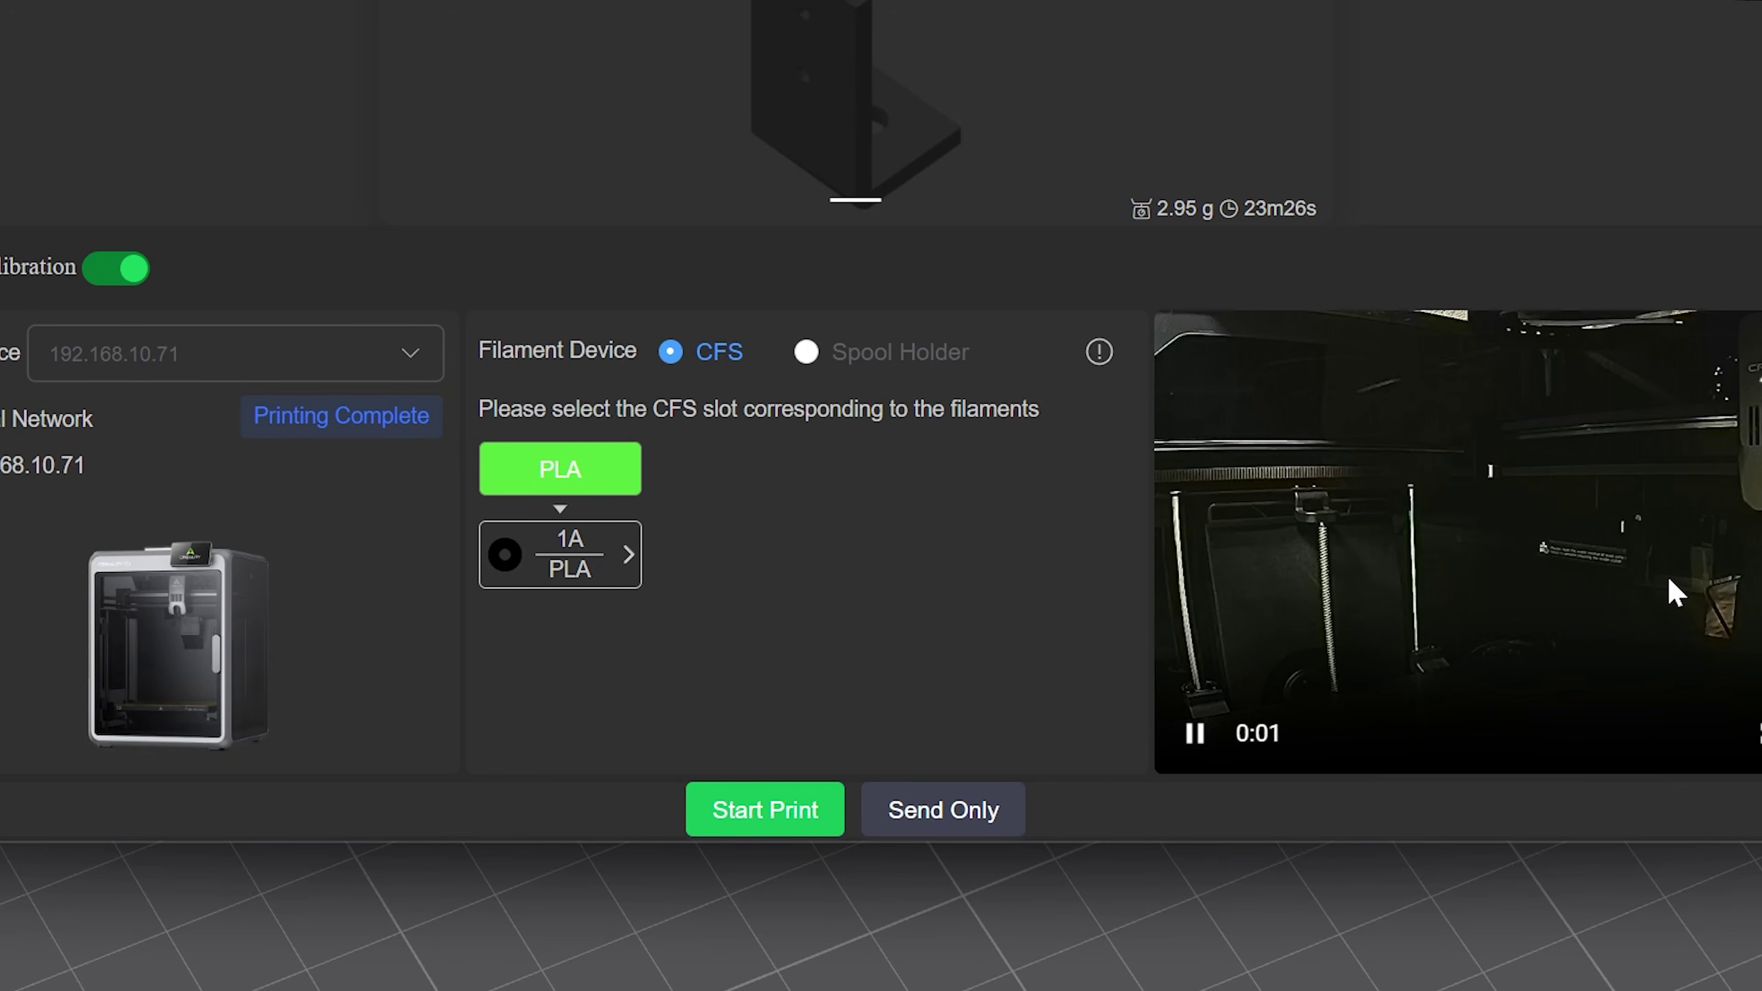
{"action": "left_click", "coordinate": [600, 573]}
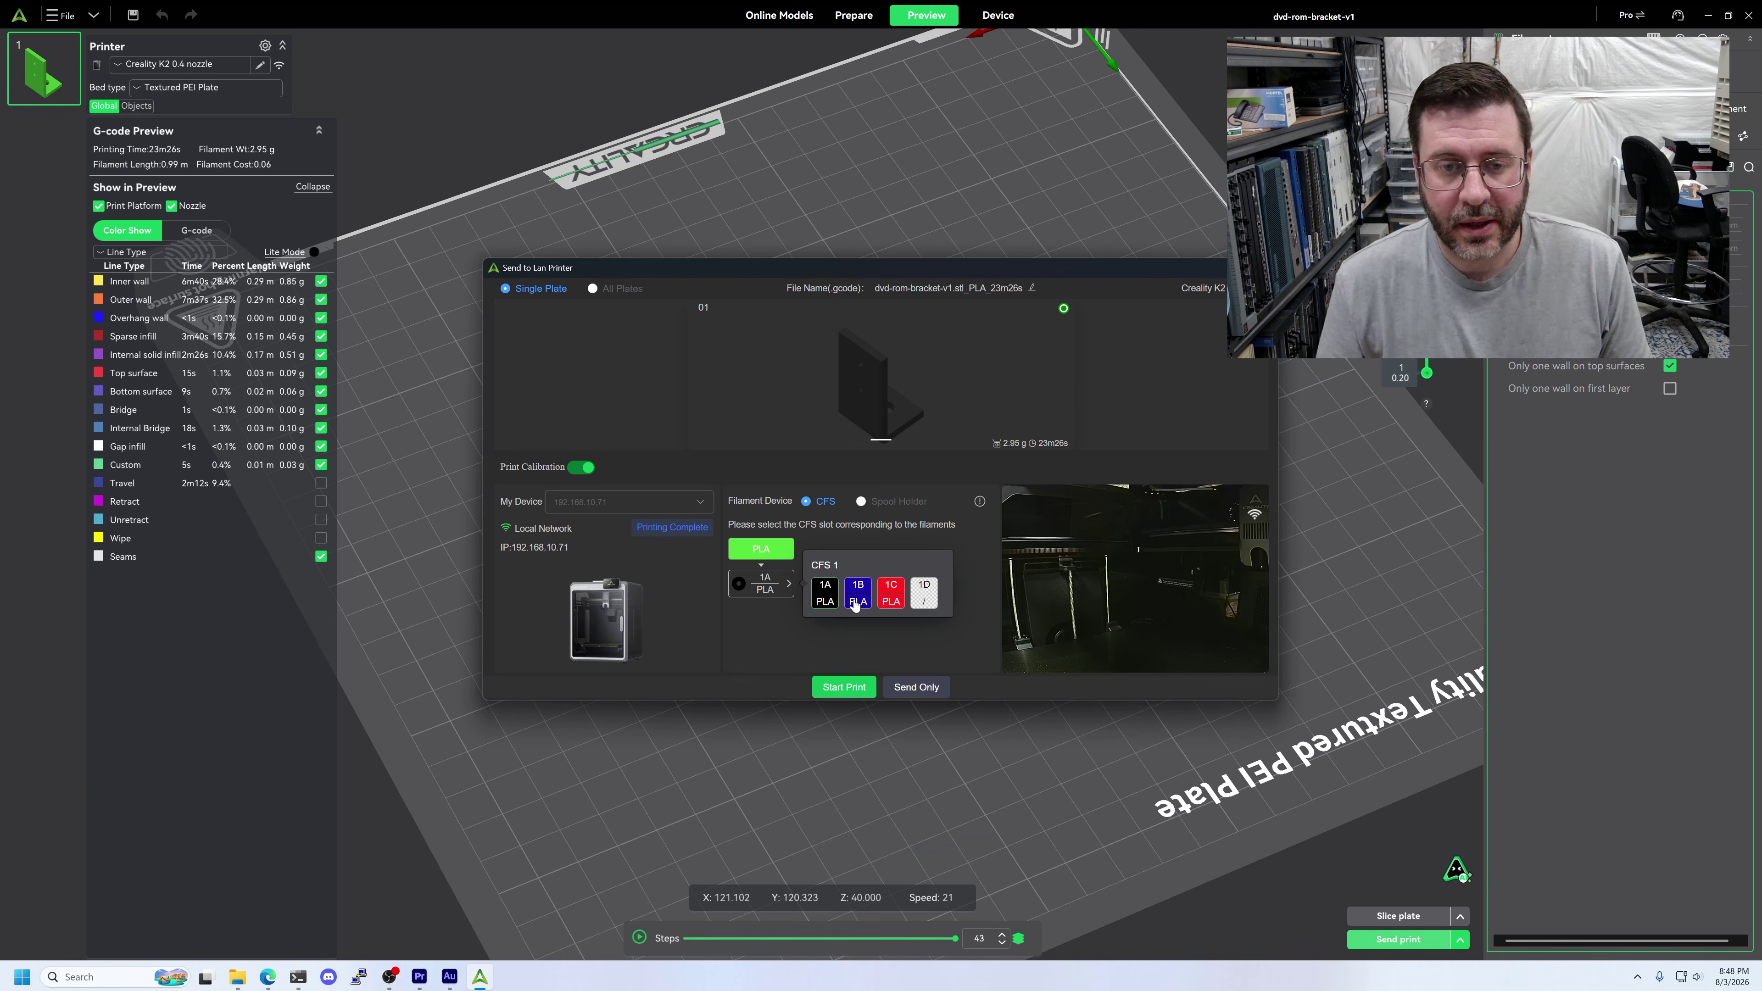
{"action": "left_click", "coordinate": [857, 601]}
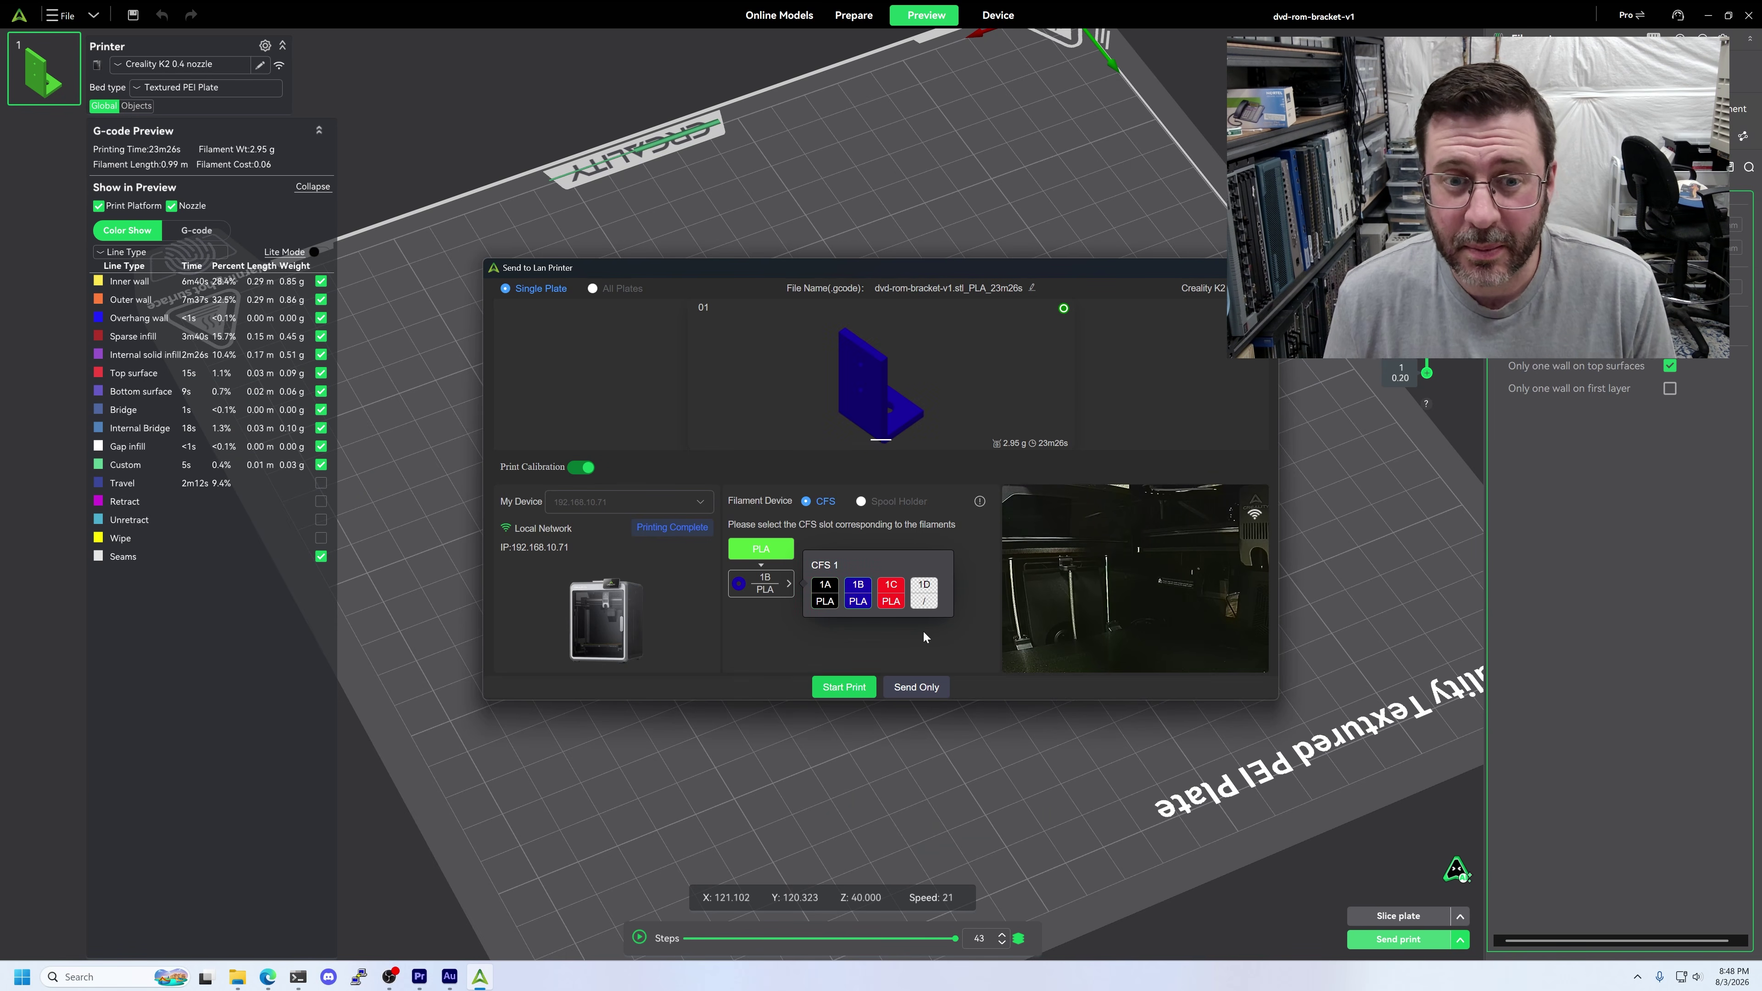
{"action": "left_click", "coordinate": [856, 687]}
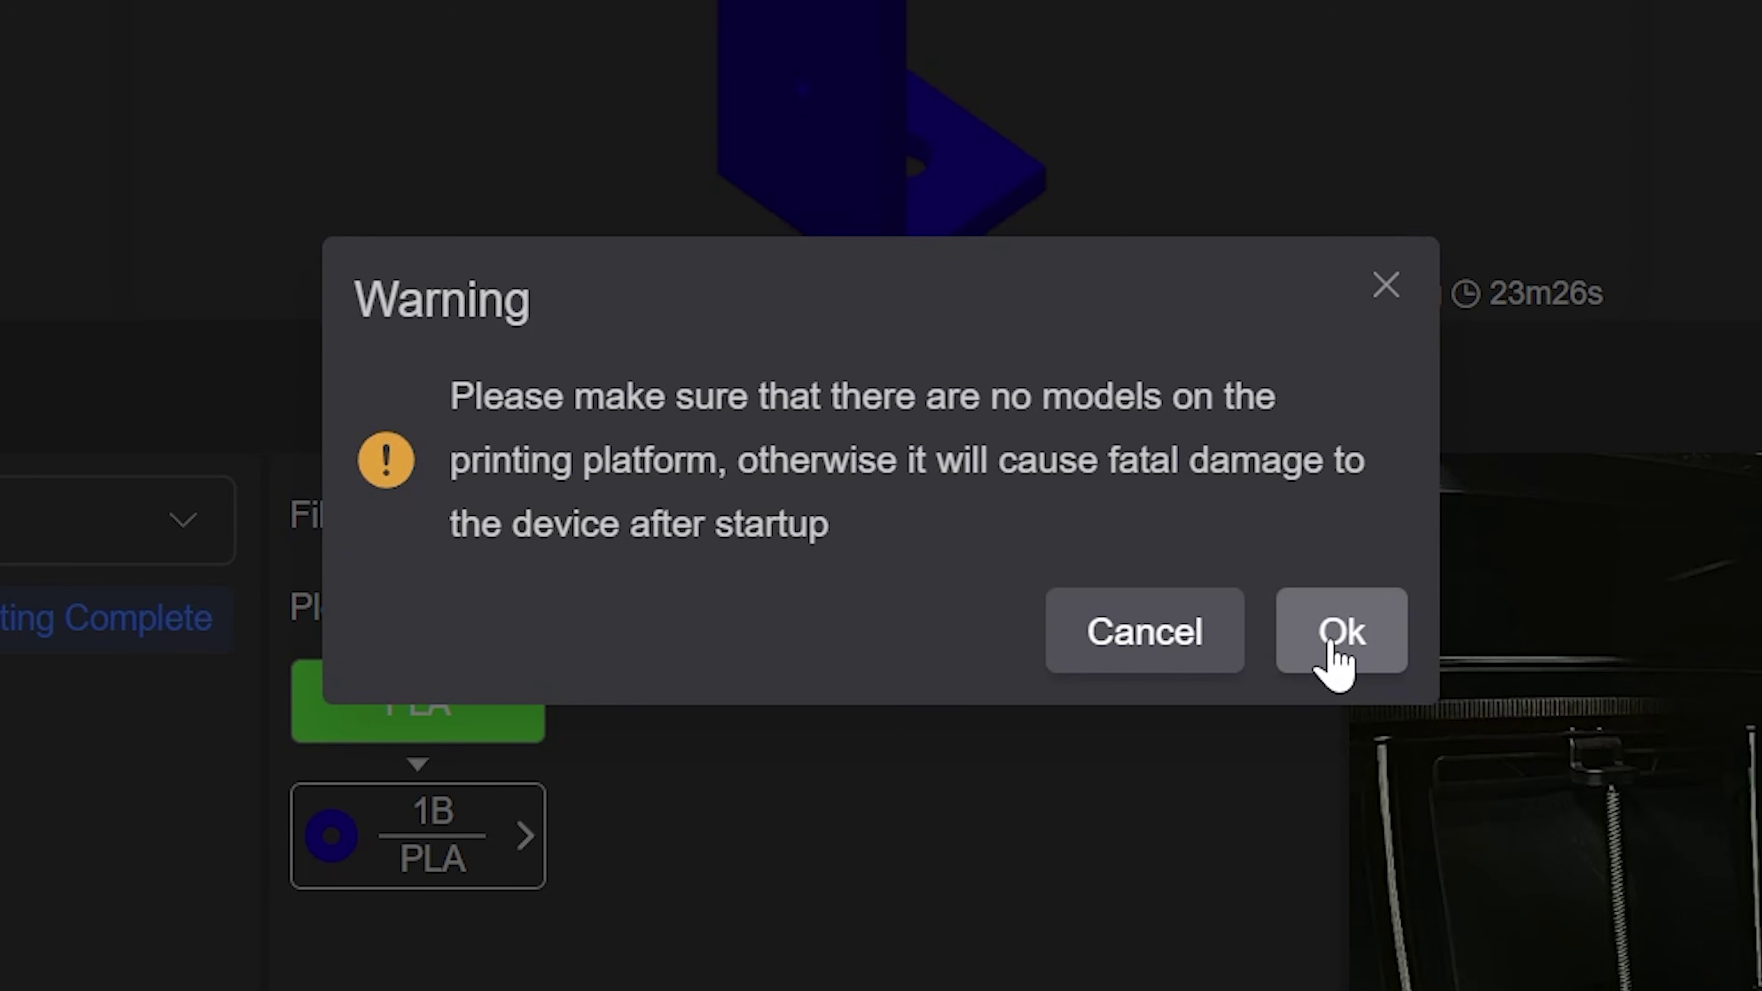
{"action": "left_click", "coordinate": [1332, 645]}
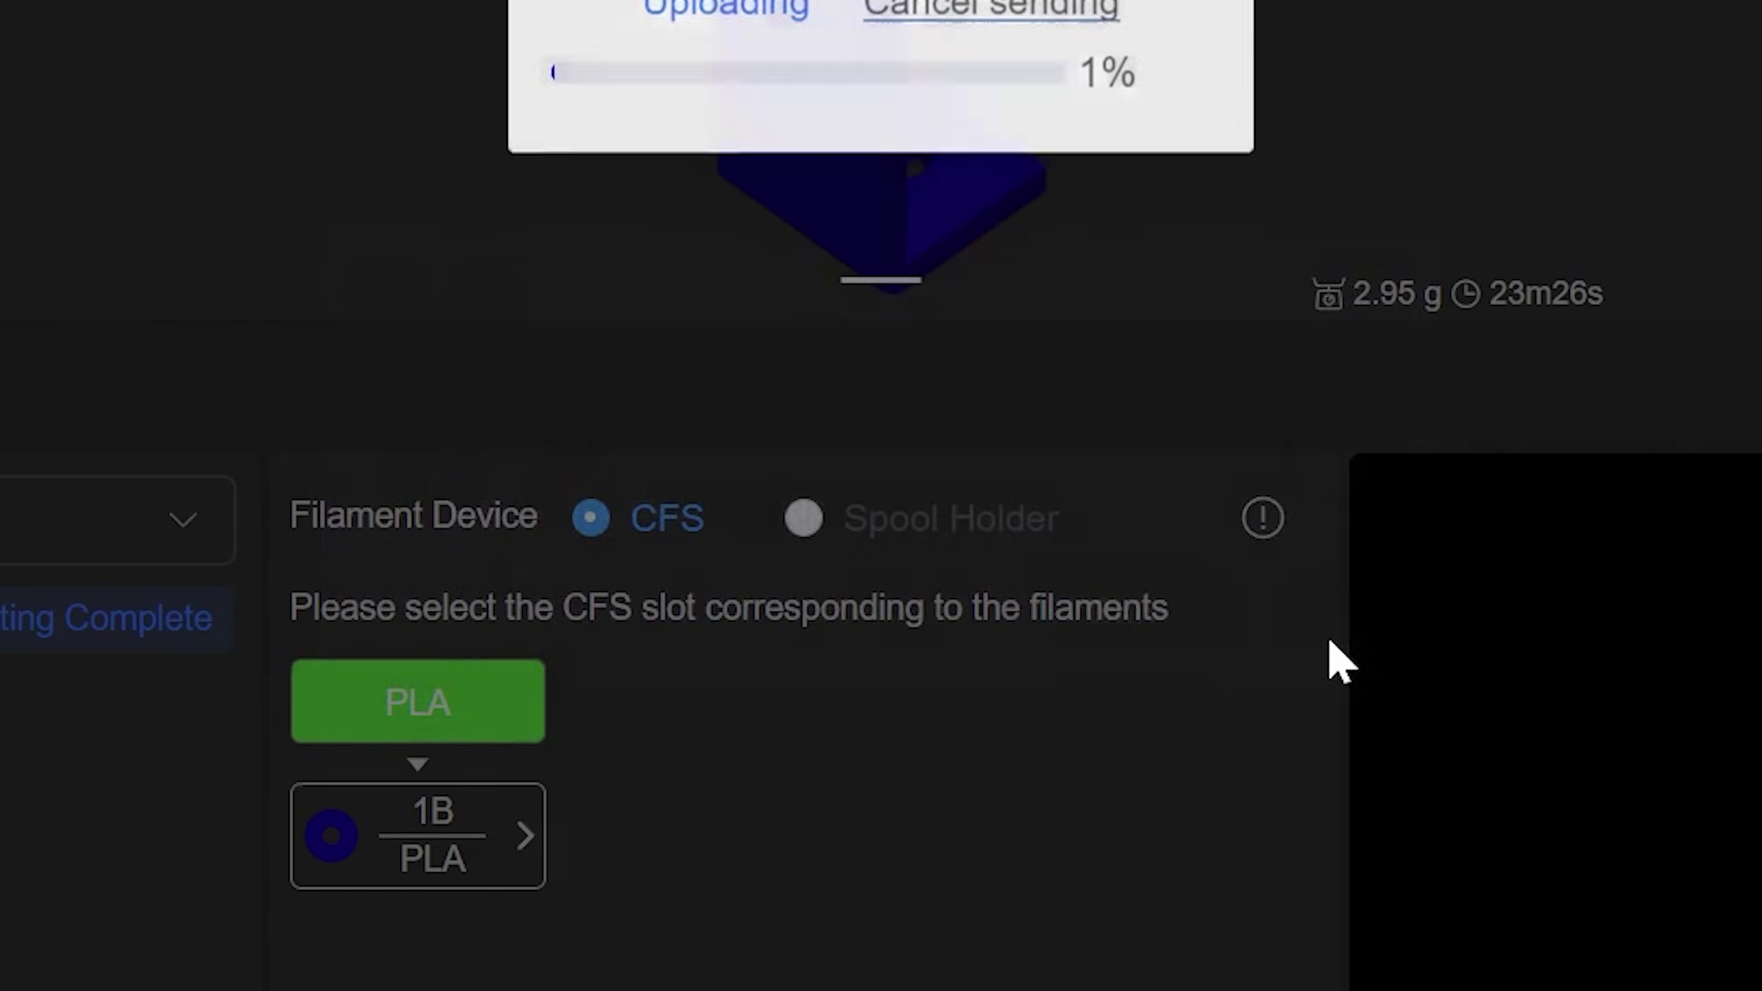